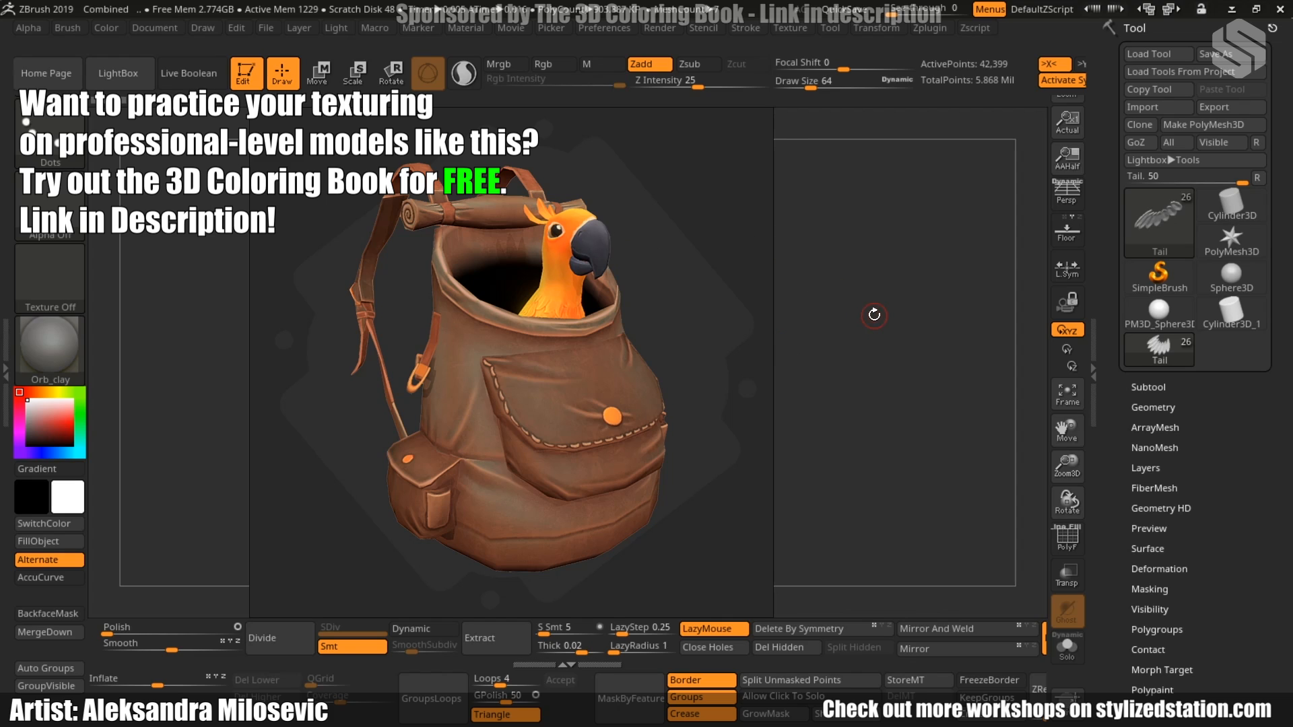
Look over the parrot reference photos on the PureRef board and reposition the board over the canvas.
double_click(669, 239)
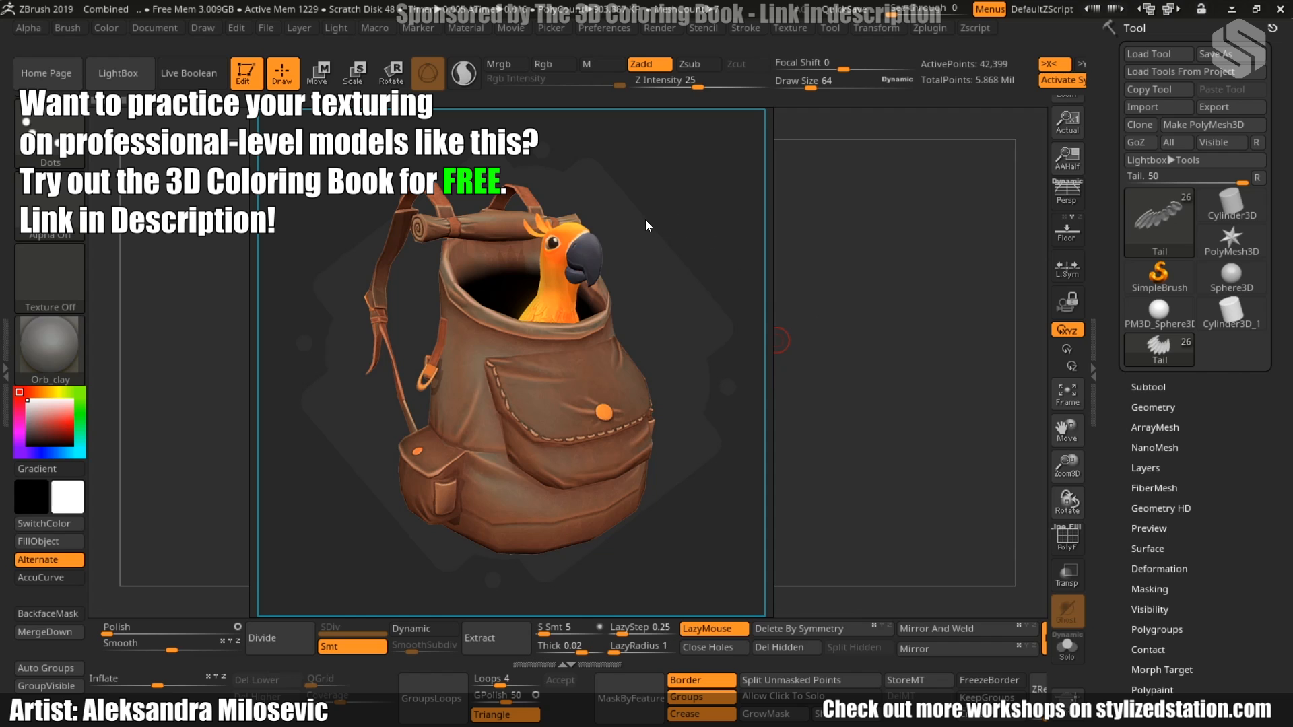
scroll(645, 219, "down", 5)
middle_click_drag(643, 215, 458, 356)
middle_click_drag(535, 275, 485, 405)
scroll(490, 389, "up", 1)
scroll(531, 367, "down", 1)
middle_click_drag(531, 368, 485, 381)
scroll(494, 379, "up", 2)
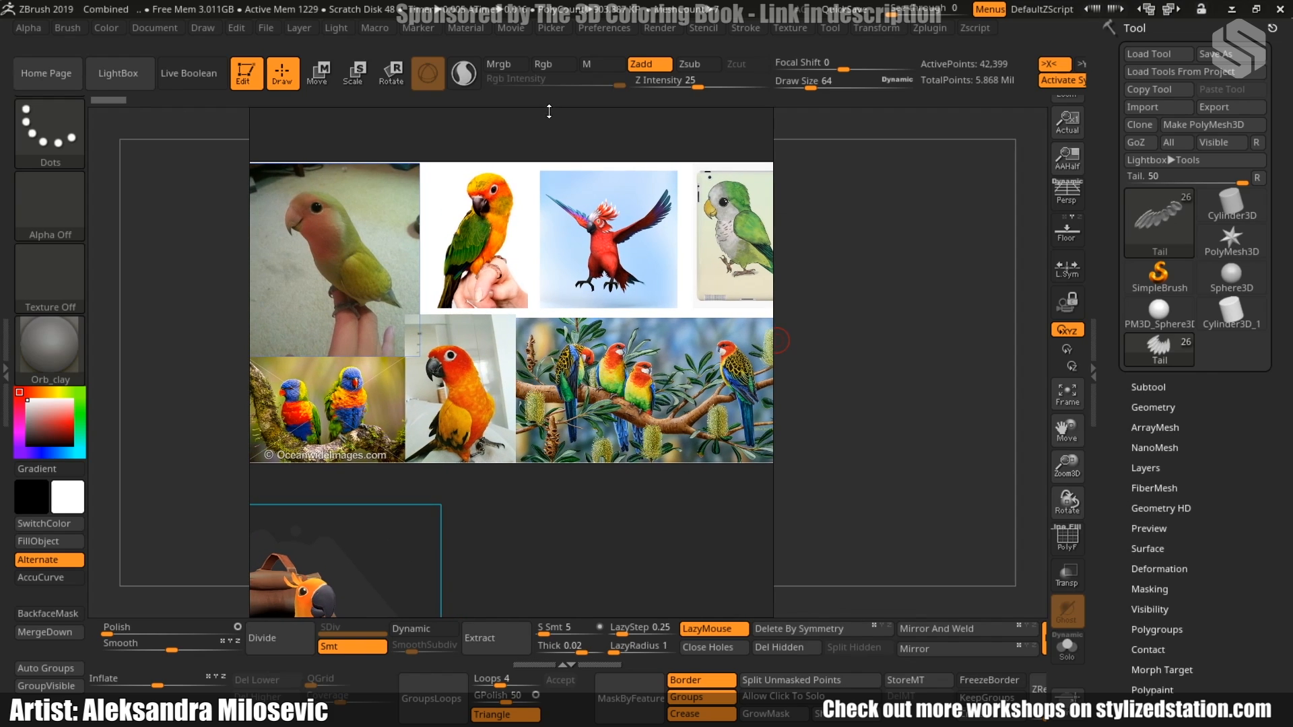
left_click_drag(549, 113, 572, 164)
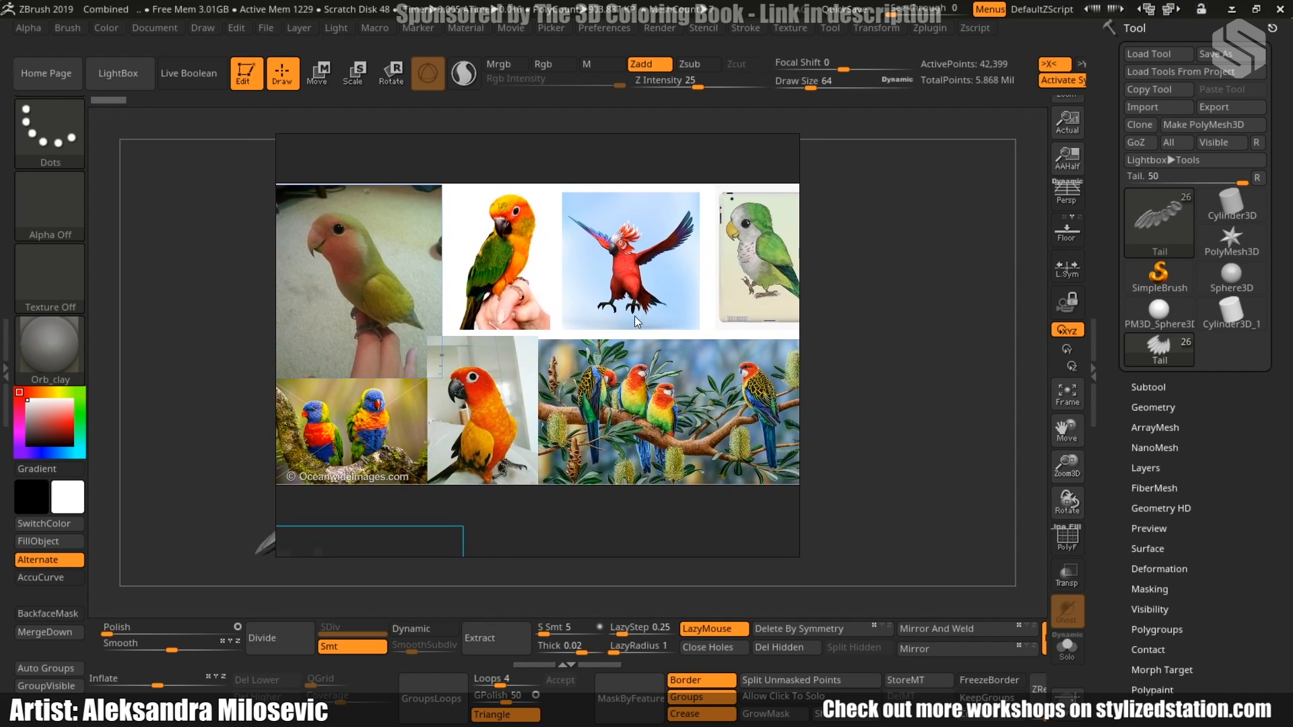
scroll(631, 316, "down", 1)
middle_click_drag(625, 314, 623, 313)
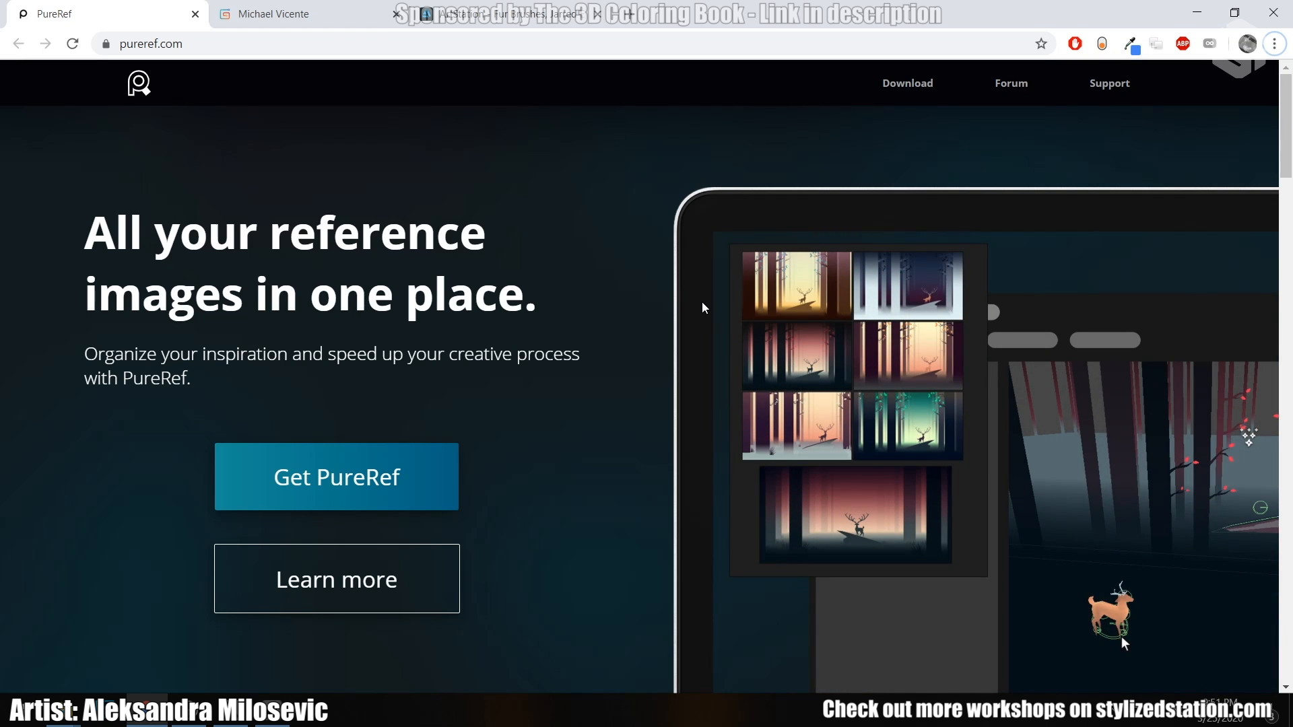
Switch to the browser and read through the feature sections of the PureRef website.
scroll(625, 269, "down", 10)
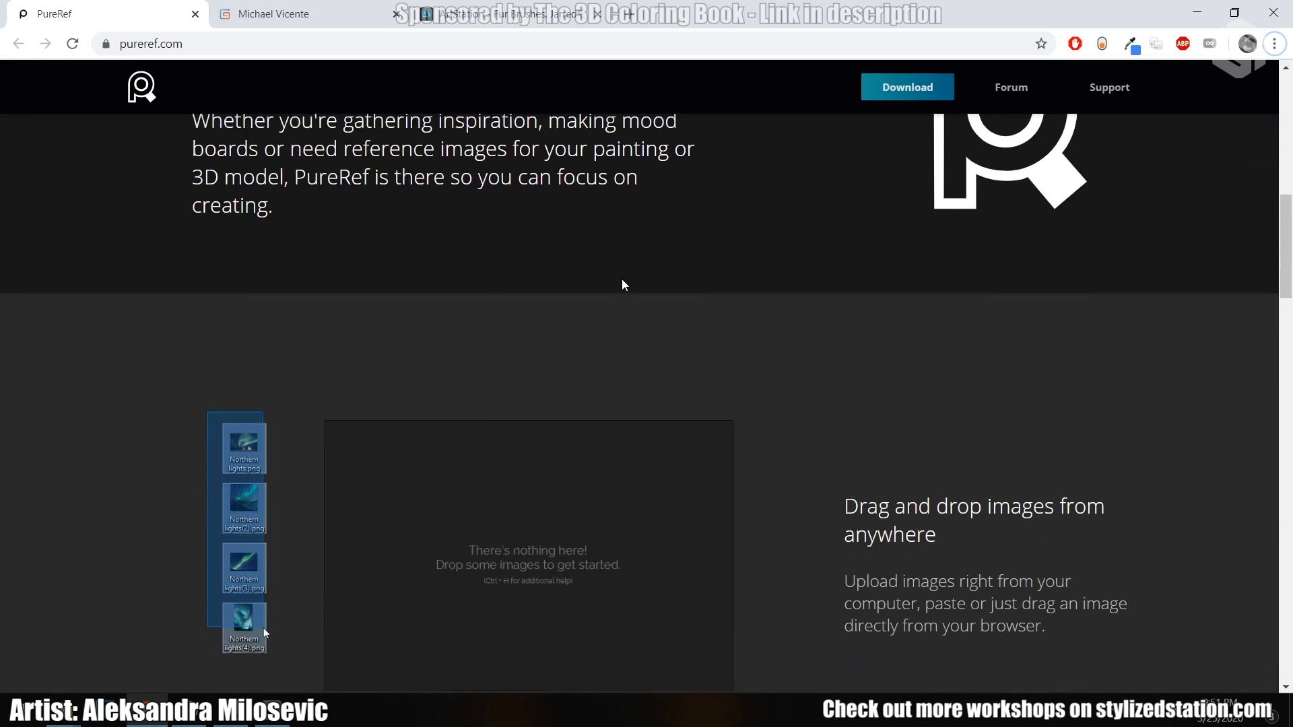
scroll(623, 283, "down", 4)
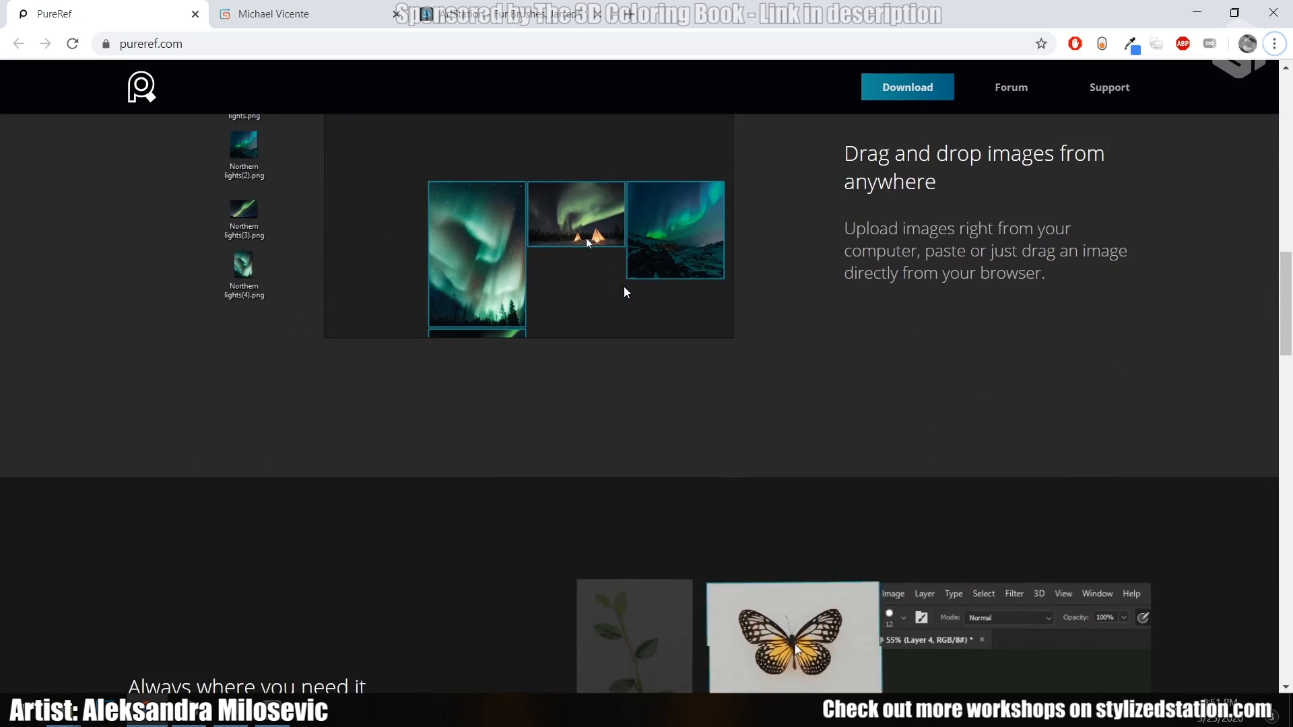
scroll(625, 291, "down", 4)
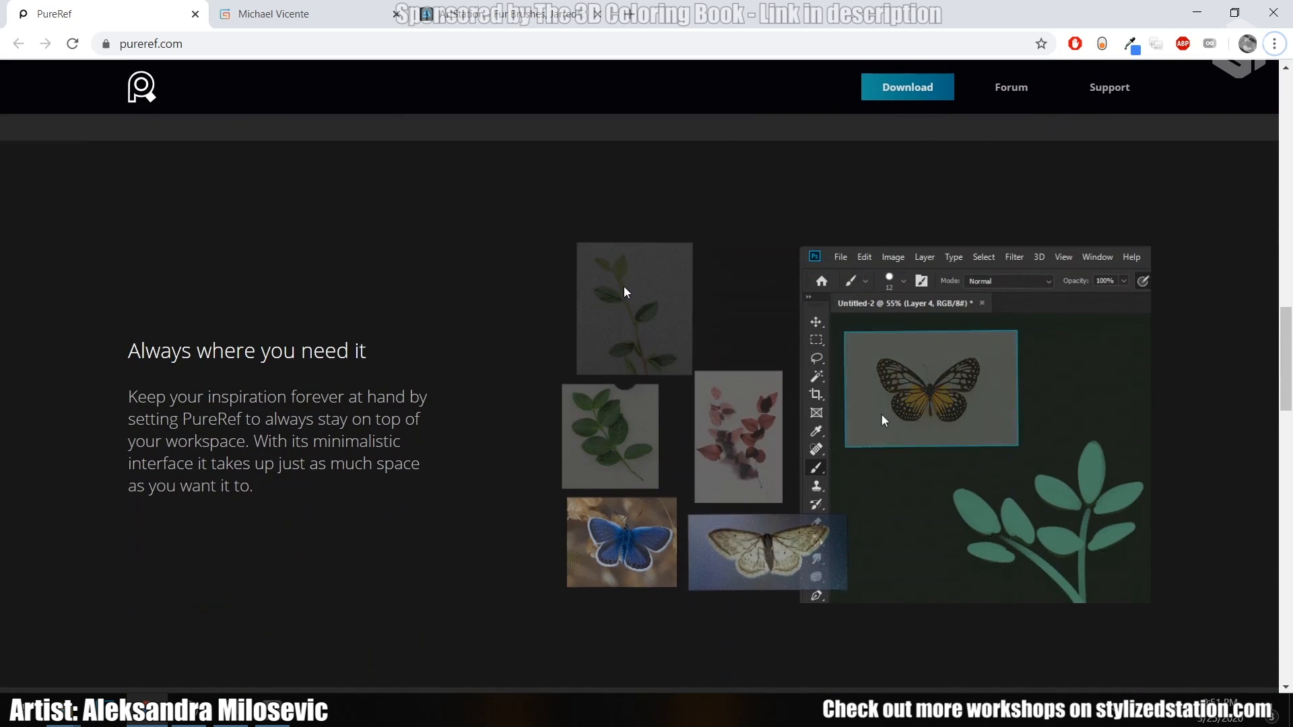
scroll(624, 287, "down", 2)
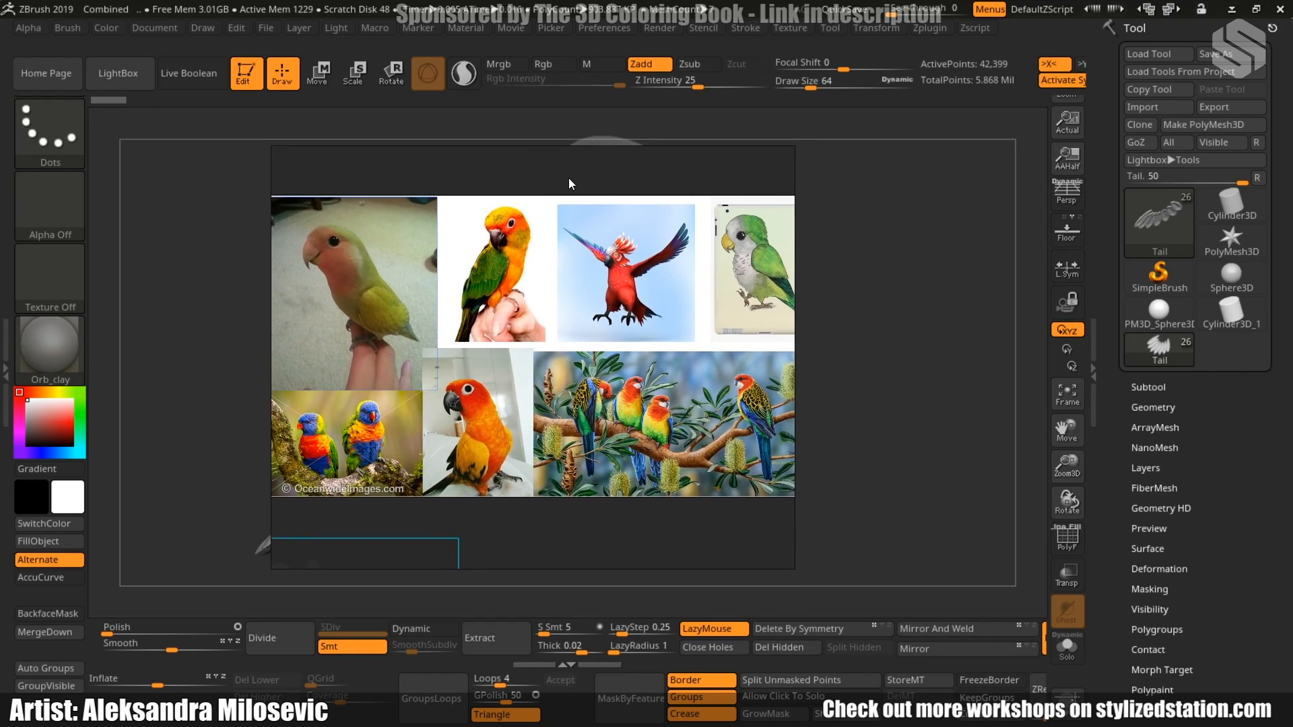
scroll(632, 316, "down", 1)
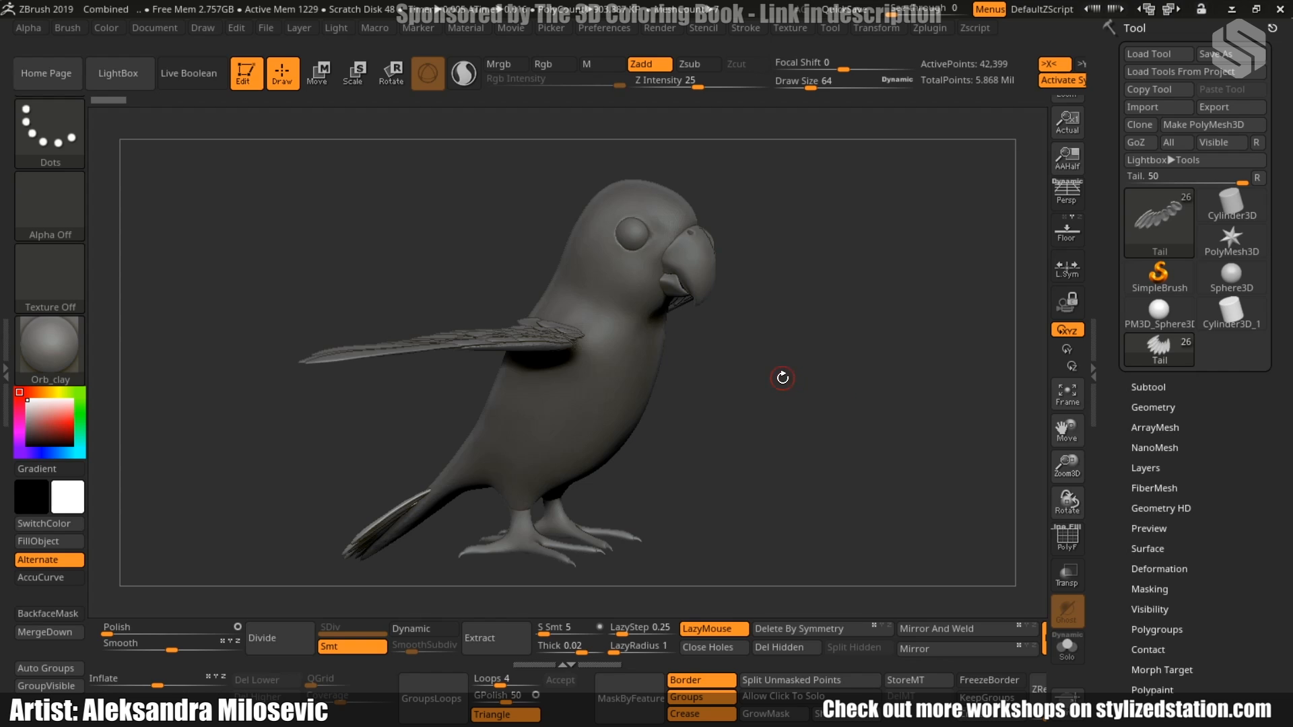
Make the parrot's body in ZBrush the active subtool and expand the subtool list.
left_click_drag(779, 375, 717, 406)
left_click(612, 408, "alt")
left_click_drag(774, 440, 700, 461)
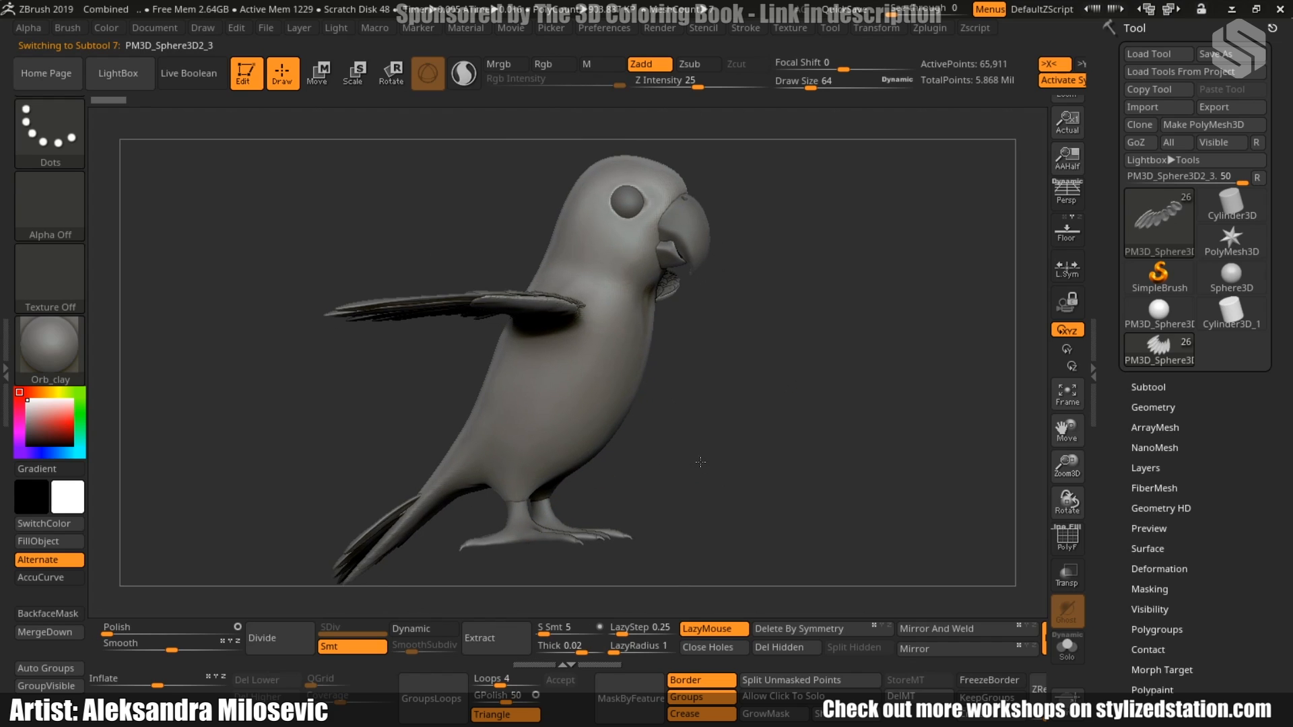
left_click(1186, 391)
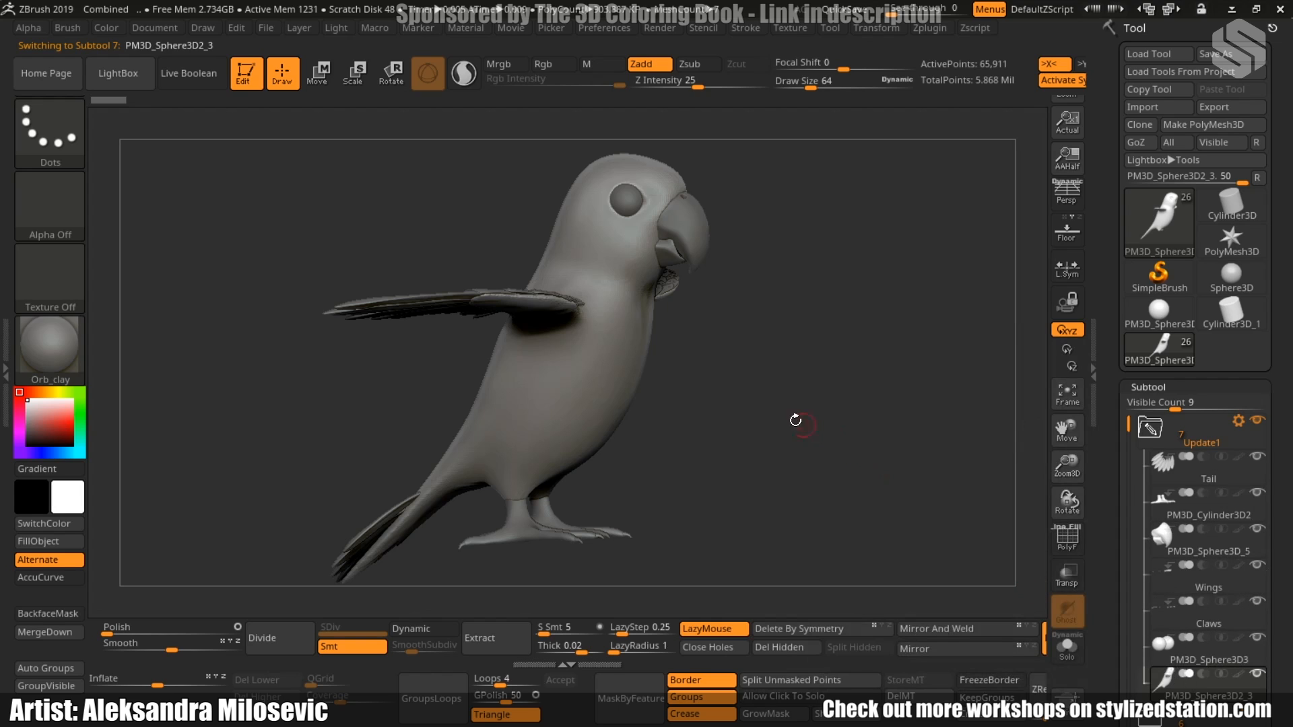
Select the parrot's feet and return to the body, activate the Move brush and turn off X symmetry.
left_click(529, 527, "alt")
left_click_drag(756, 378, 789, 411)
left_click_drag(736, 445, 614, 375)
left_click(603, 386, "alt")
key("b")
key("m")
key("v")
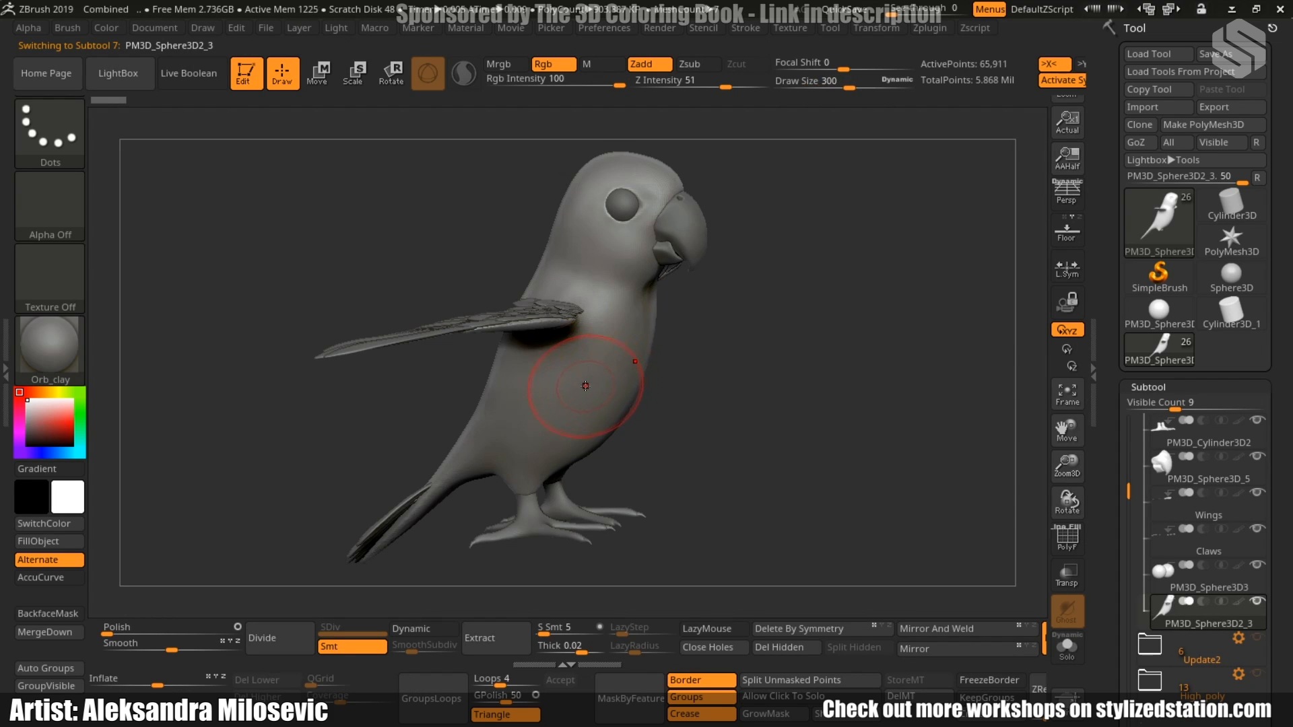
left_click_drag(716, 381, 636, 375)
key("x")
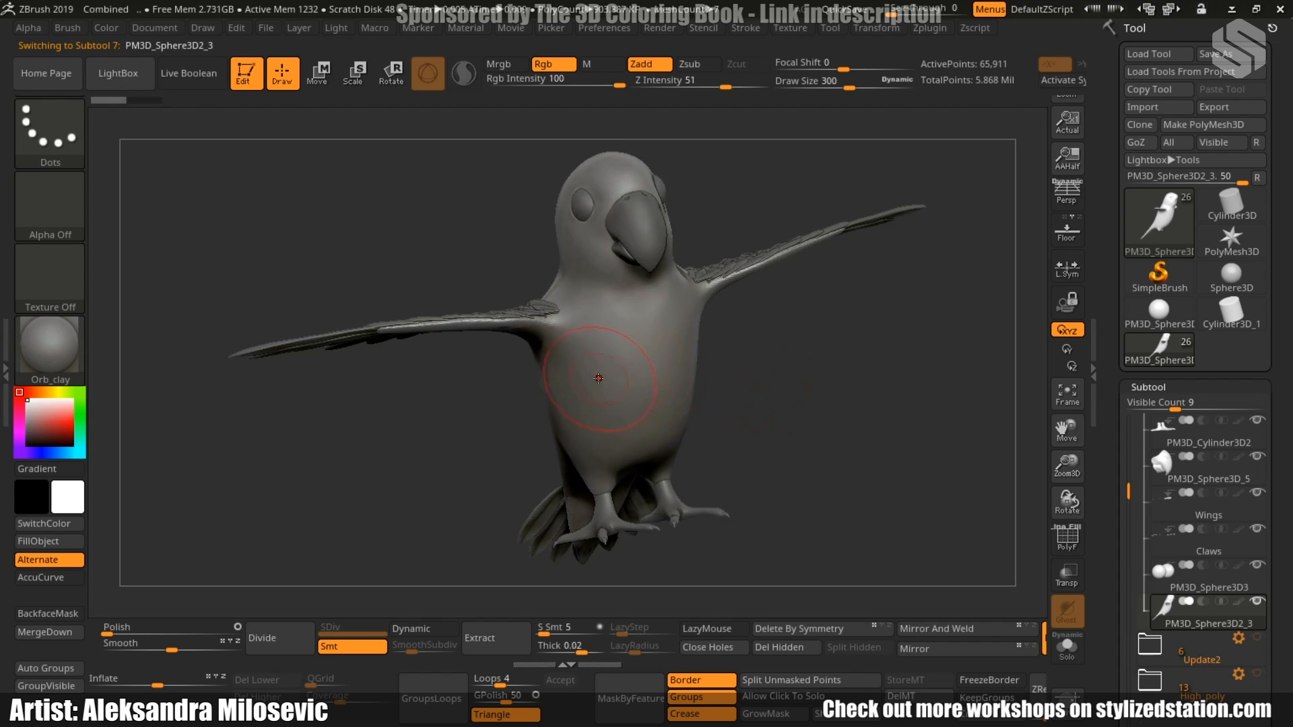
left_click_drag(779, 381, 438, 494)
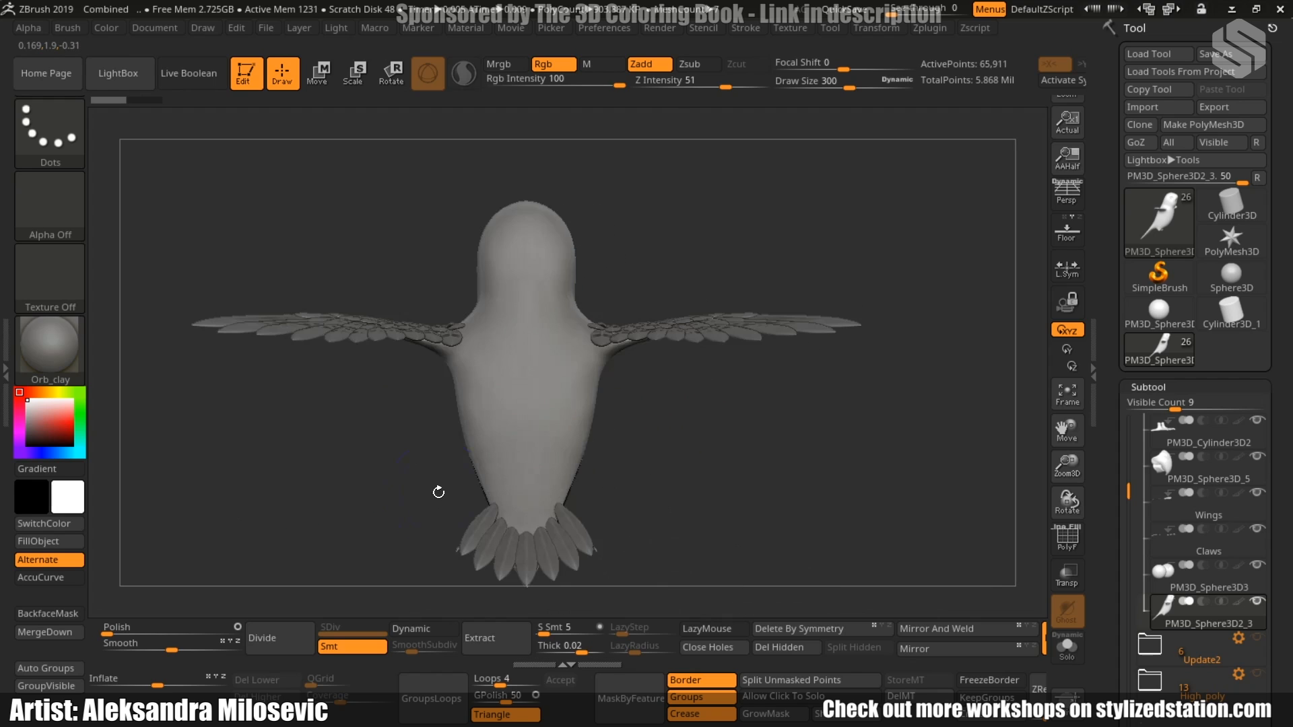
Make the wings the active subtool and isolate the outermost long feather of one wing.
left_click_drag(352, 222, 463, 208)
left_click(410, 404, "alt")
left_click_drag(350, 202, 407, 260, "alt")
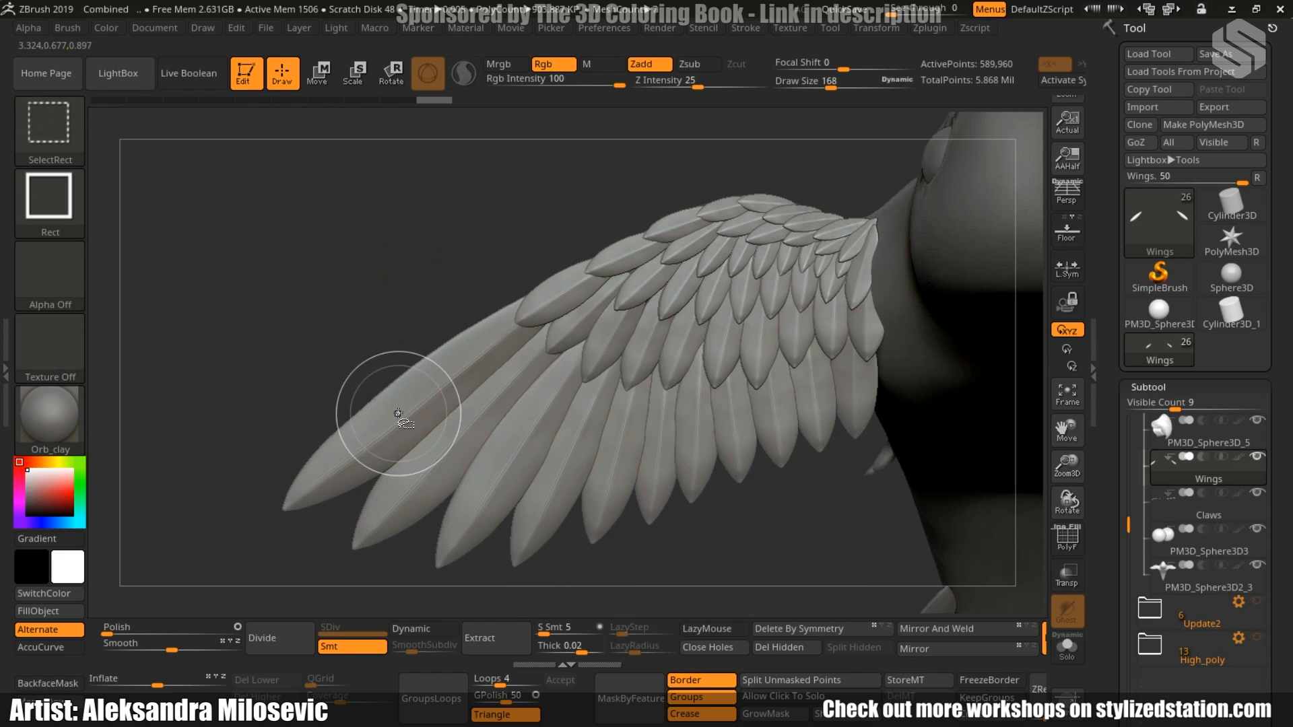
left_click(398, 413, "ctrl+shift")
mouse_move(346, 306)
left_mouse_down("alt")
mouse_move(320, 300)
mouse_move(337, 256)
left_mouse_up("alt")
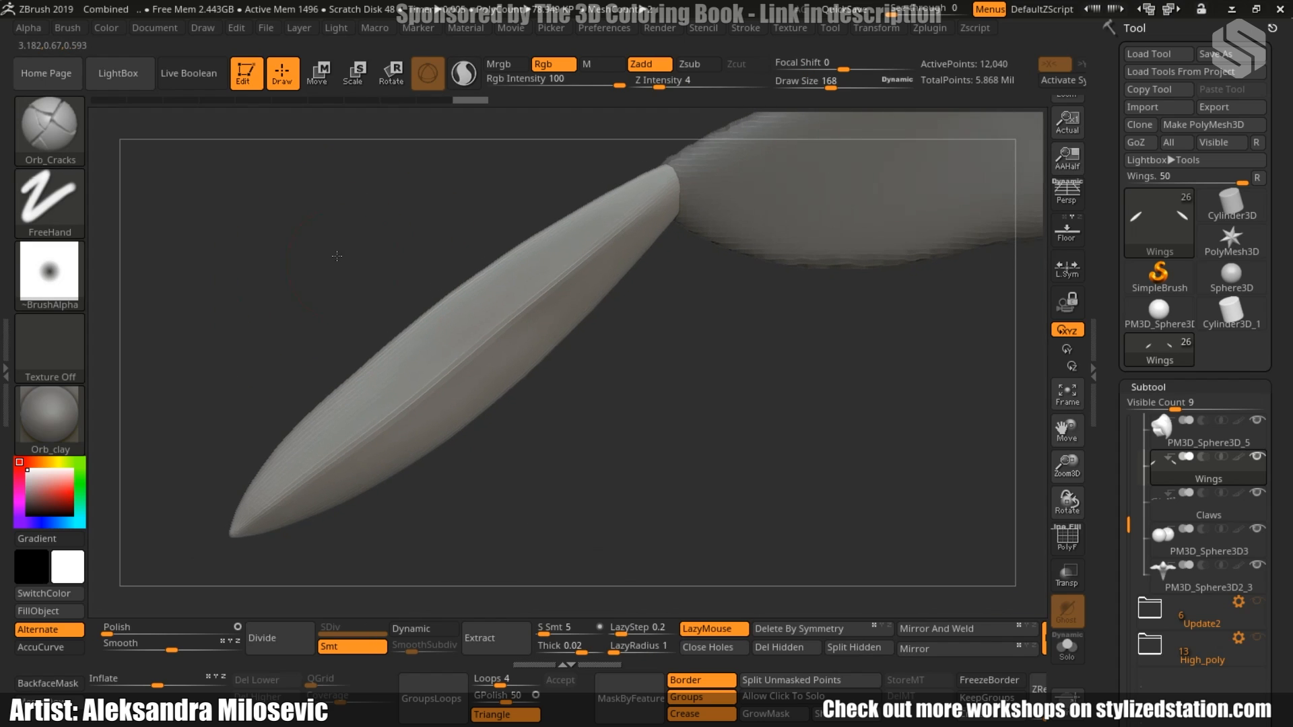
Engrave the isolated feather's centre line with the Orb_Cracks brush at draw size 36 and Z intensity 7.
key("b")
key("o")
key("c")
key("space")
left_click_drag(607, 238, 572, 240)
key("space")
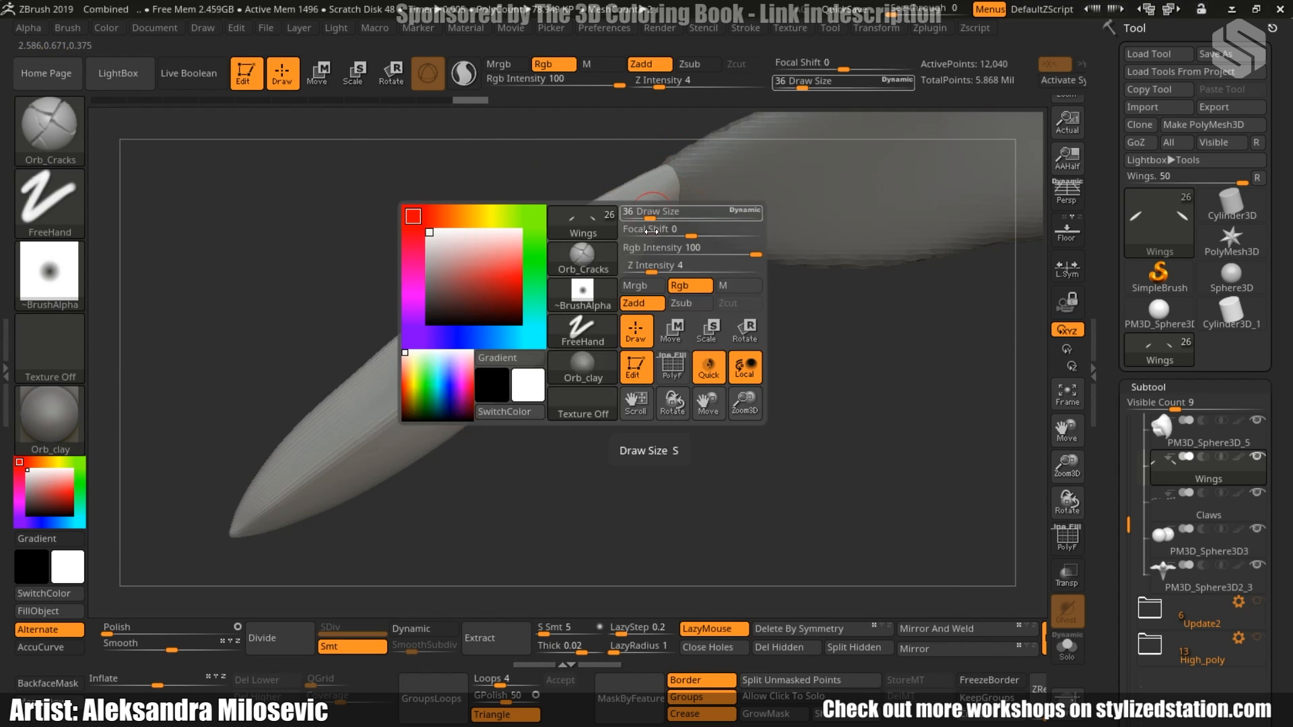
left_click_drag(651, 272, 665, 272)
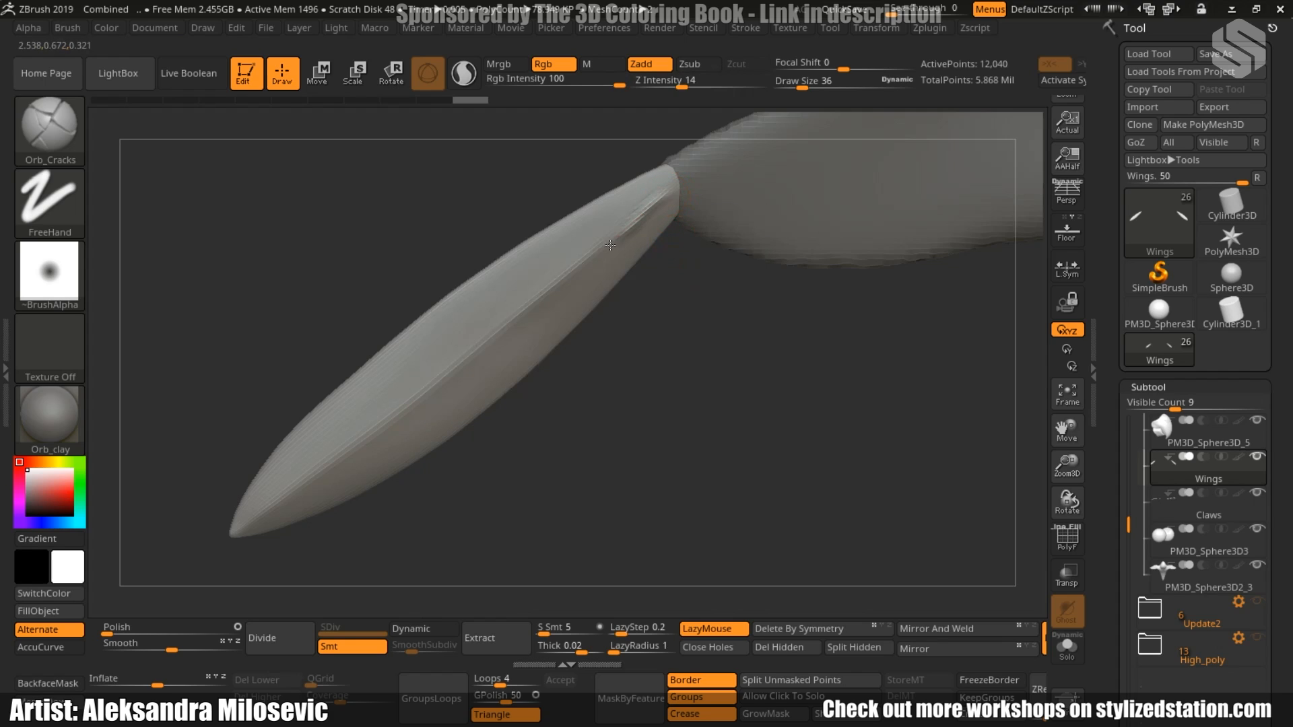
key("space")
left_click_drag(658, 258, 647, 257)
Smooth the isolated feather's surface along its centre line.
mouse_move(610, 412)
left_mouse_down()
mouse_move(579, 400)
mouse_move(742, 451)
mouse_move(598, 378)
left_mouse_up()
mouse_move(513, 360)
left_mouse_down("shift")
mouse_move(563, 306)
mouse_move(440, 388)
mouse_move(641, 231)
left_mouse_up("shift")
left_click_drag(446, 397, 600, 258, "shift")
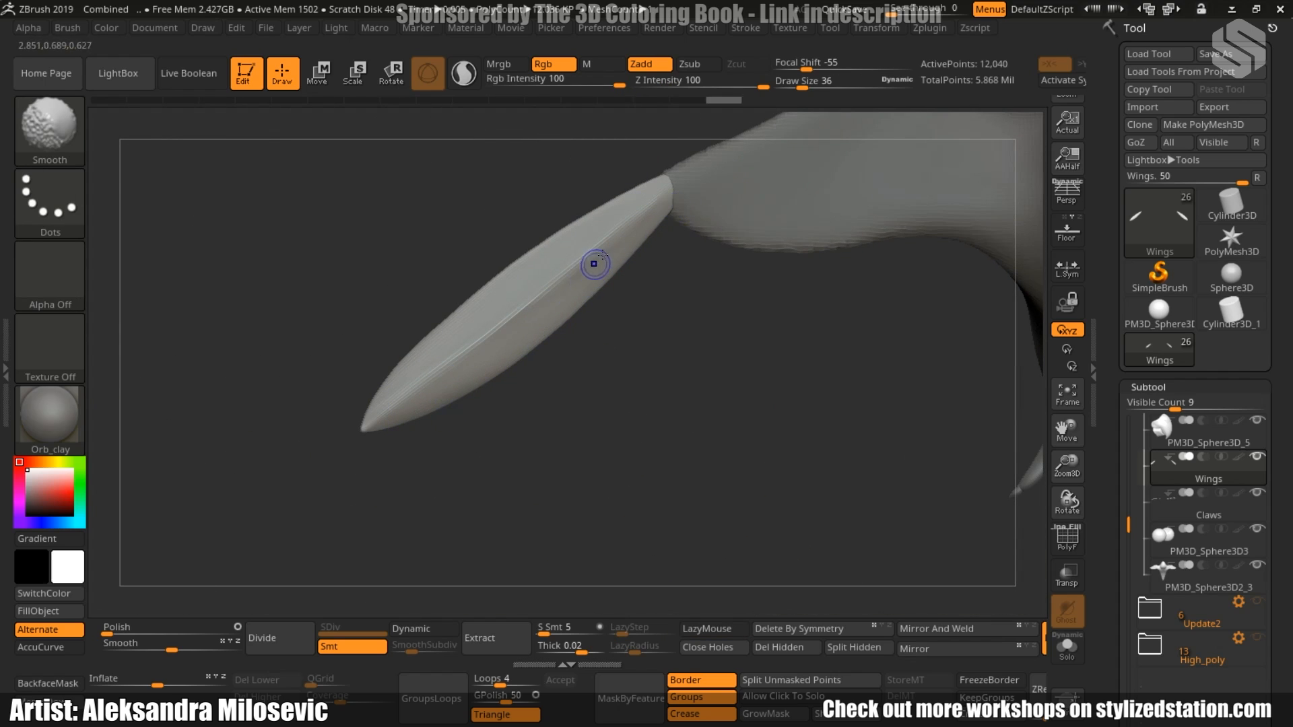
Unhide all wing feathers and briefly display the polyframe to check their polygroups.
left_click(685, 381, "ctrl+shift")
mouse_move(673, 519)
left_mouse_down("alt")
mouse_move(667, 453)
mouse_move(652, 482)
mouse_move(707, 495)
left_mouse_up("alt")
left_click(1060, 550)
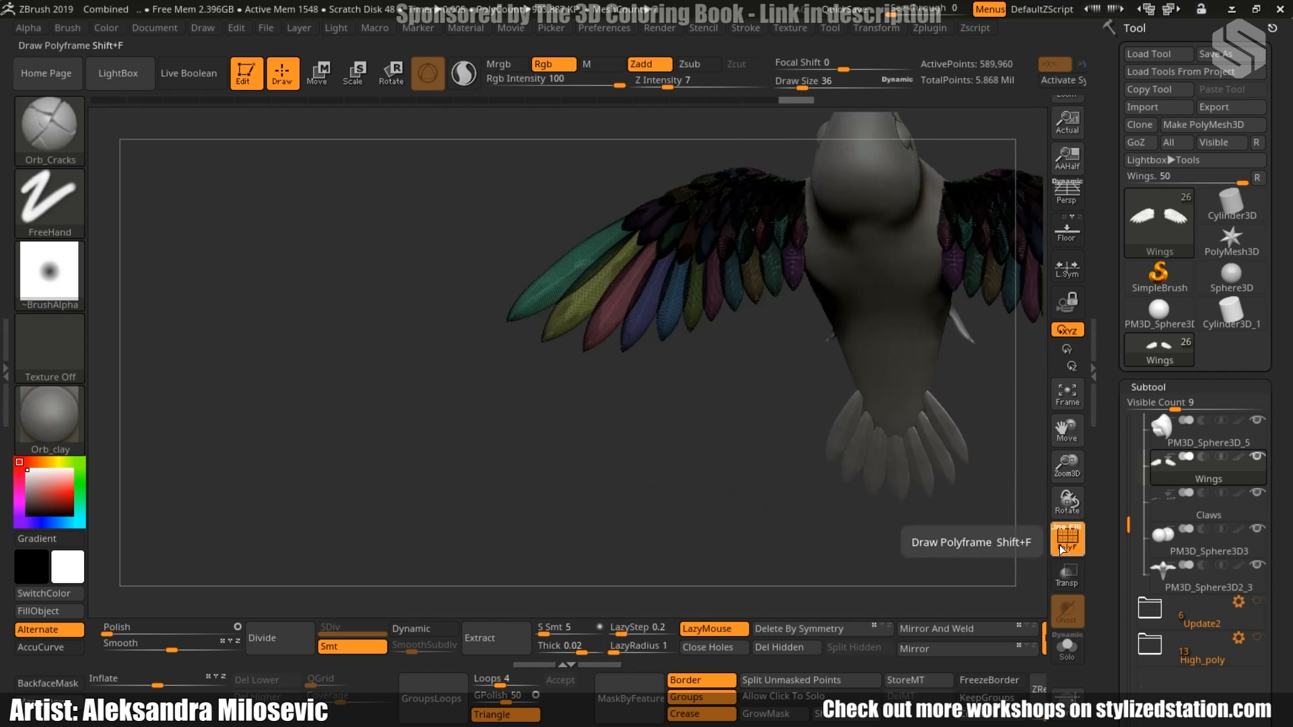
left_click(1061, 549)
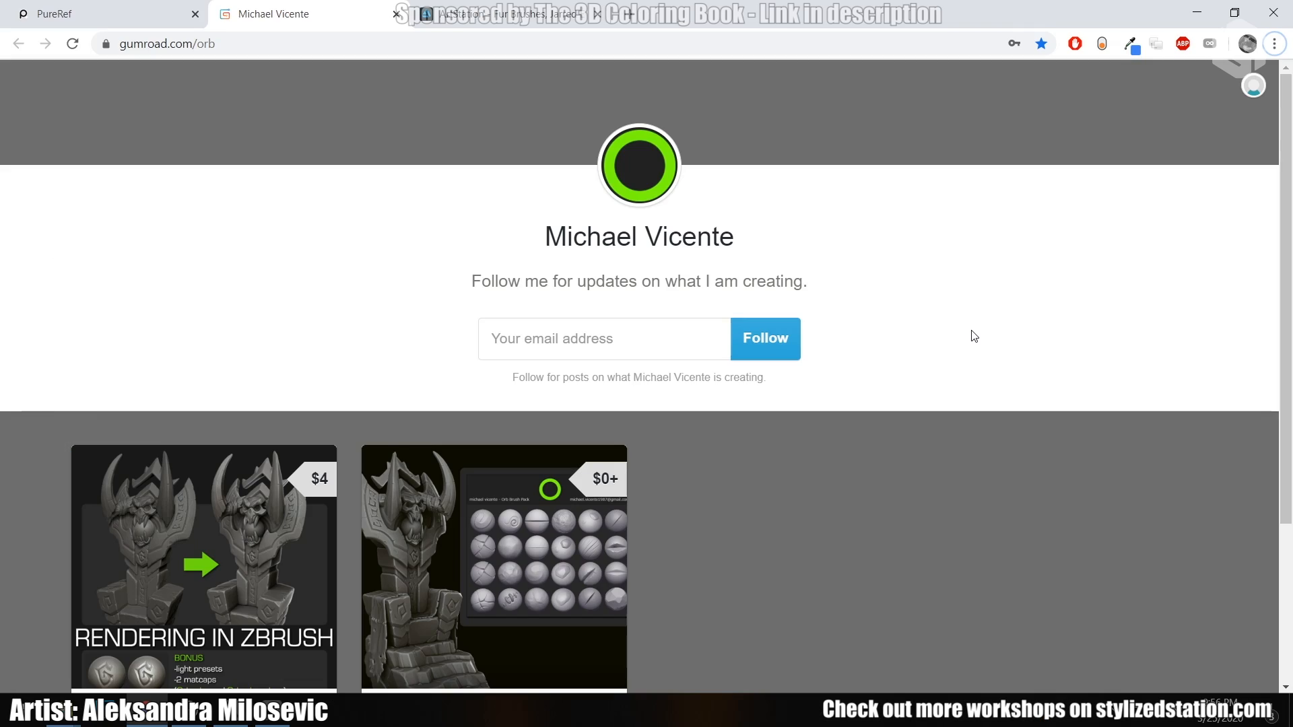
Switch to the browser and look at the Orb-brushes Pack for Zbrush on the Gumroad page.
scroll(972, 331, "down", 3)
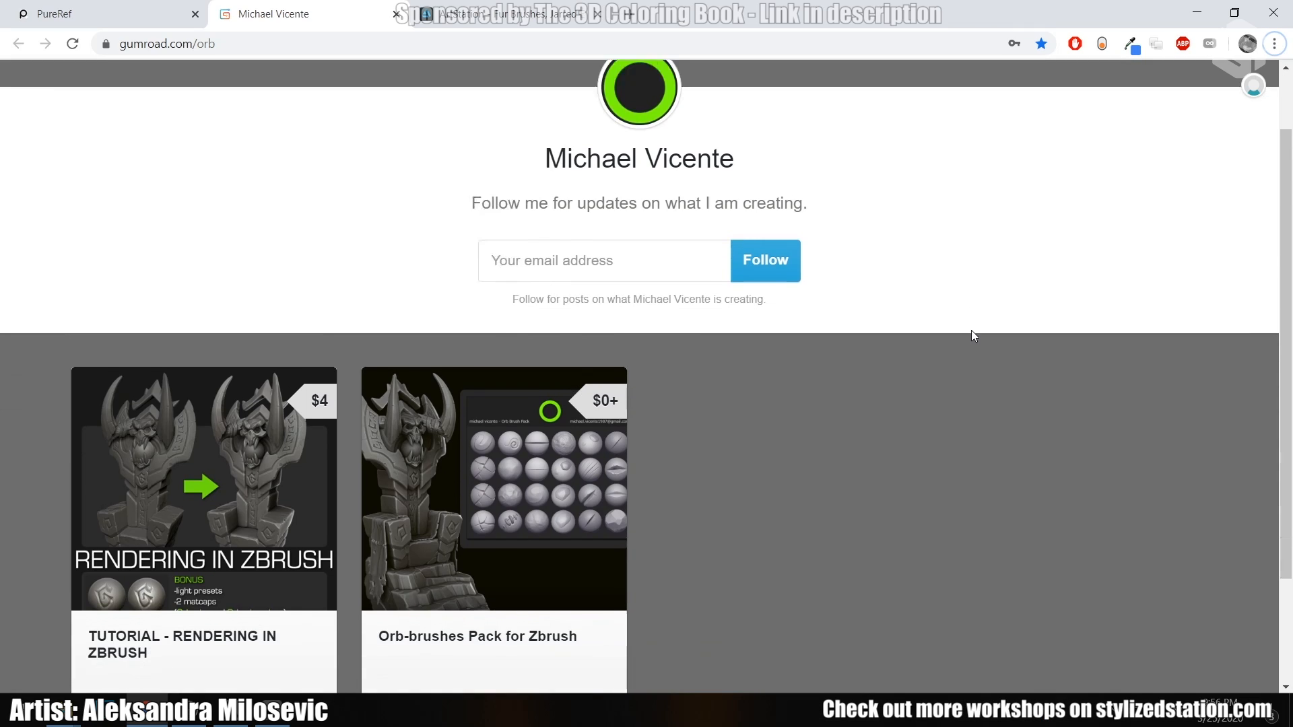
scroll(972, 330, "up", 1)
scroll(971, 330, "down", 1)
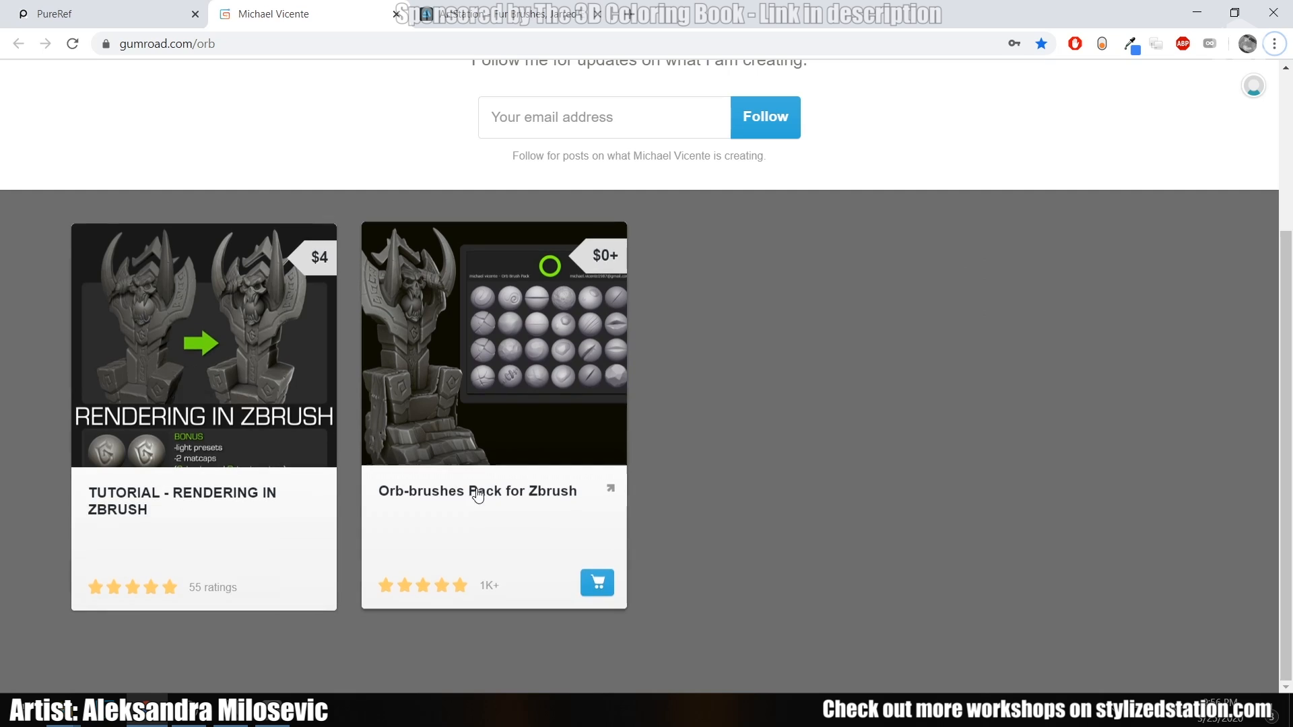
scroll(910, 369, "up", 2)
scroll(910, 369, "up", 1)
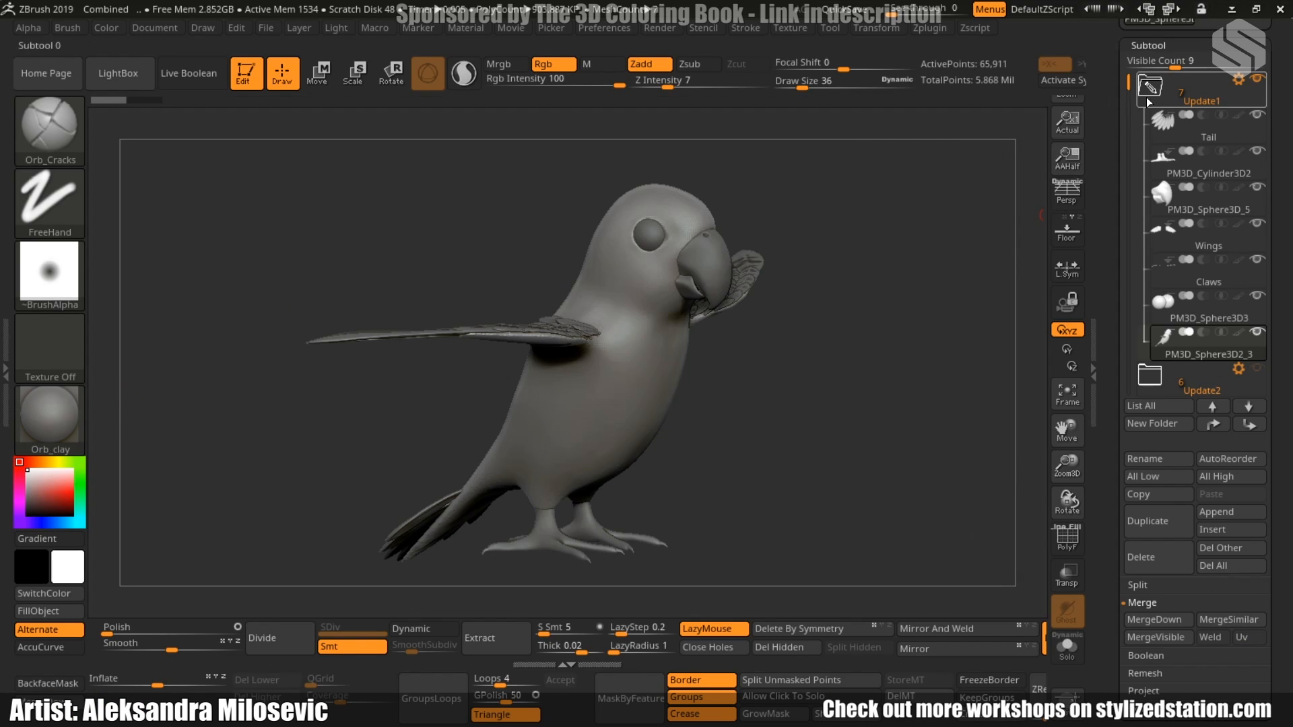
Collapse and hide the Update1 subtool folder in ZBrush, and show and select the Update2 folder.
left_click(1151, 91)
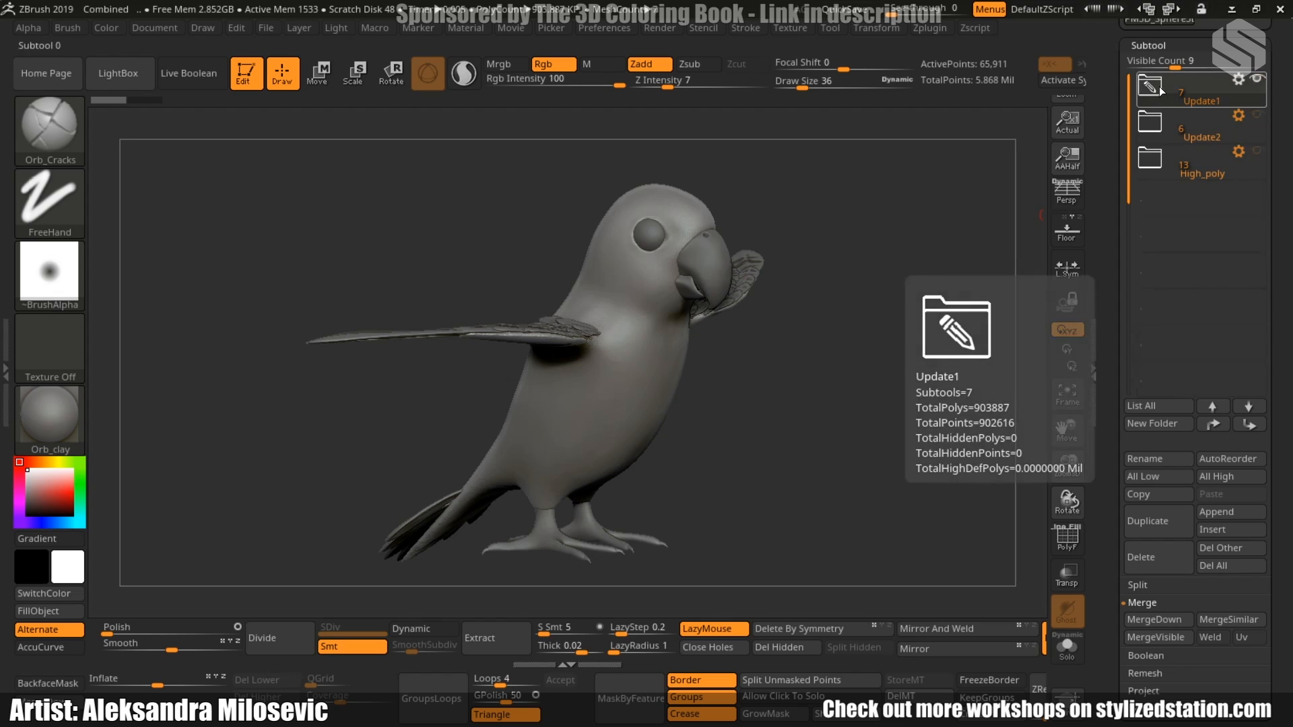
left_click(1258, 78)
left_click(1261, 116)
left_click(1260, 114)
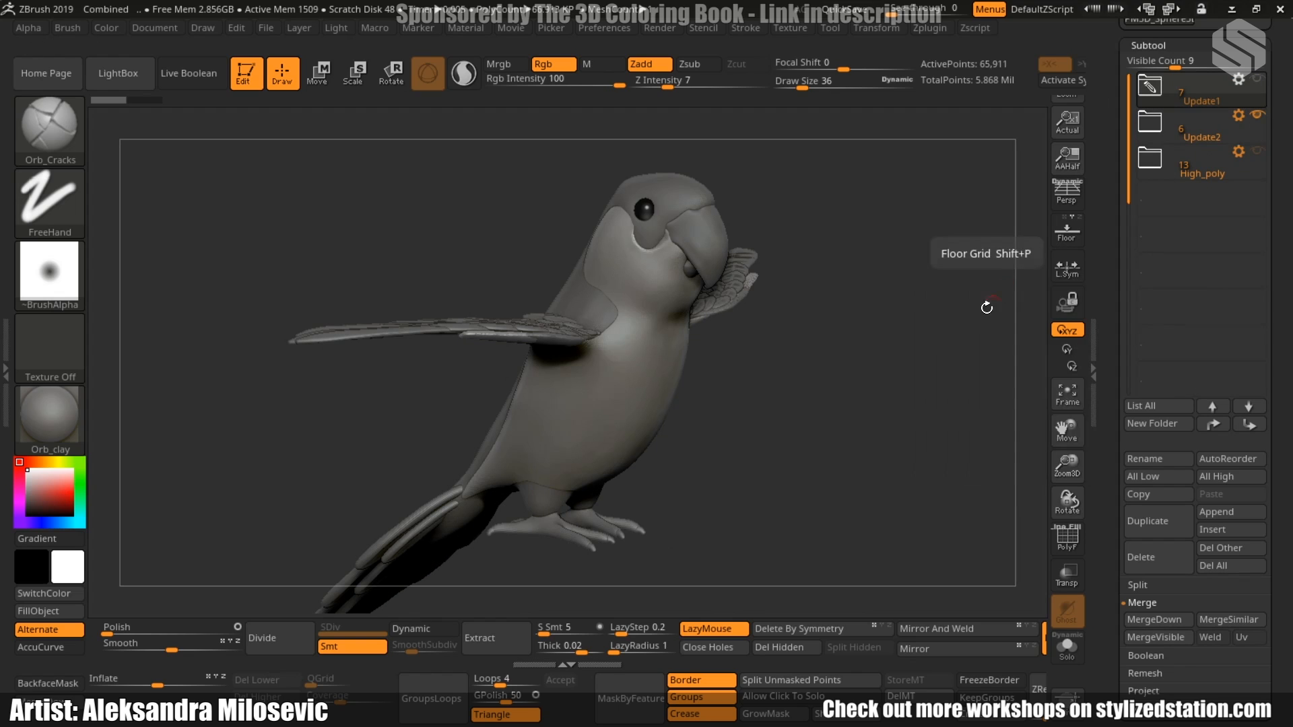
left_click(1196, 138)
left_click_drag(891, 332, 906, 326)
Activate the Move brush and set its draw size to 746.
key("b")
key("m")
key("v")
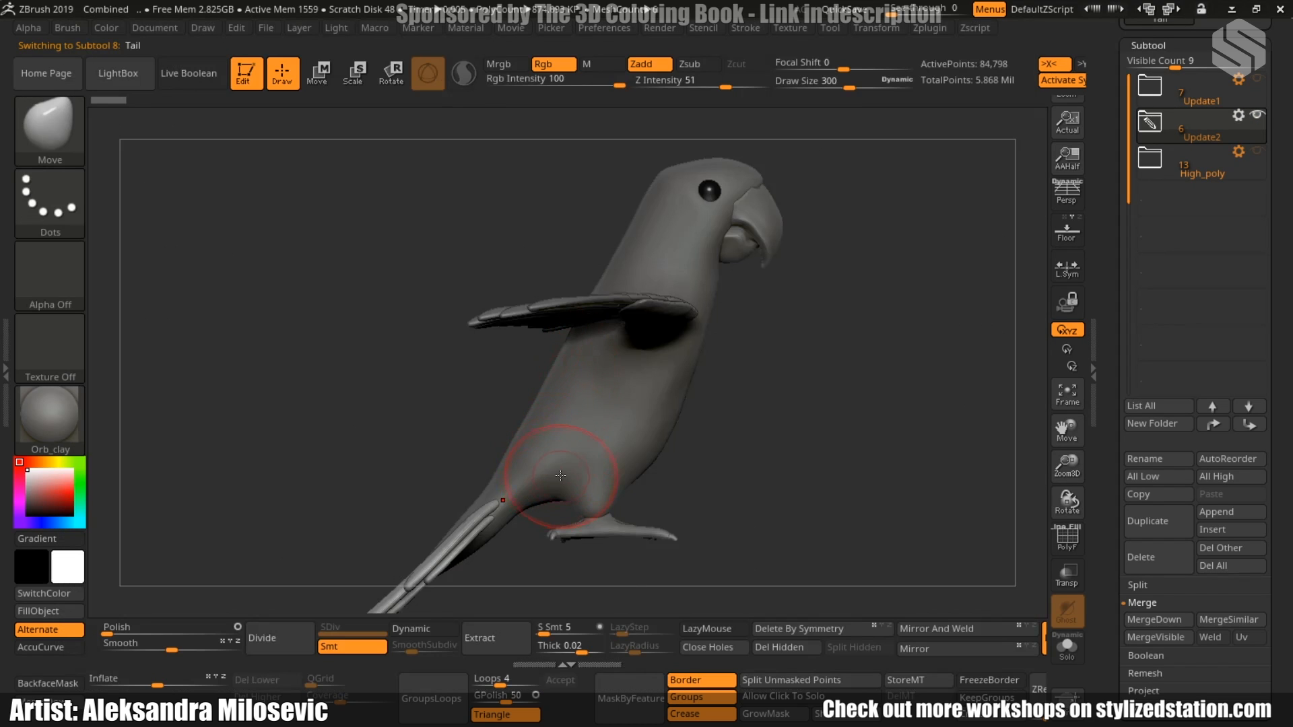
key("space")
left_click_drag(559, 457, 614, 457)
left_click_drag(761, 282, 754, 276)
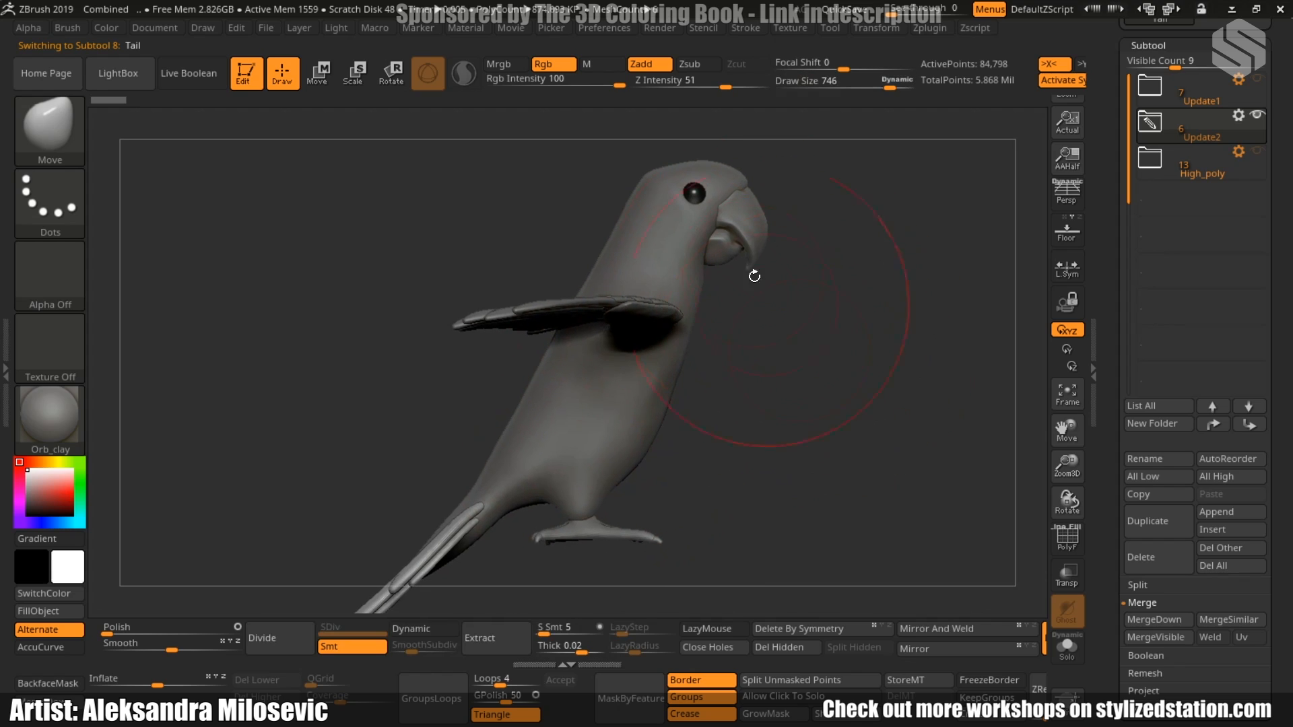
Select the beak, feet, body and tail of the Update2 parrot in turn and inspect it from several angles.
left_click(747, 236, "alt")
left_click(606, 532, "alt")
right_click_drag(626, 519, 636, 419)
left_click(524, 388, "alt")
right_click_drag(523, 388, 498, 473)
left_click(429, 501, "alt")
right_click_drag(429, 501, 790, 373)
right_click_drag(806, 277, 843, 308, "ctrl")
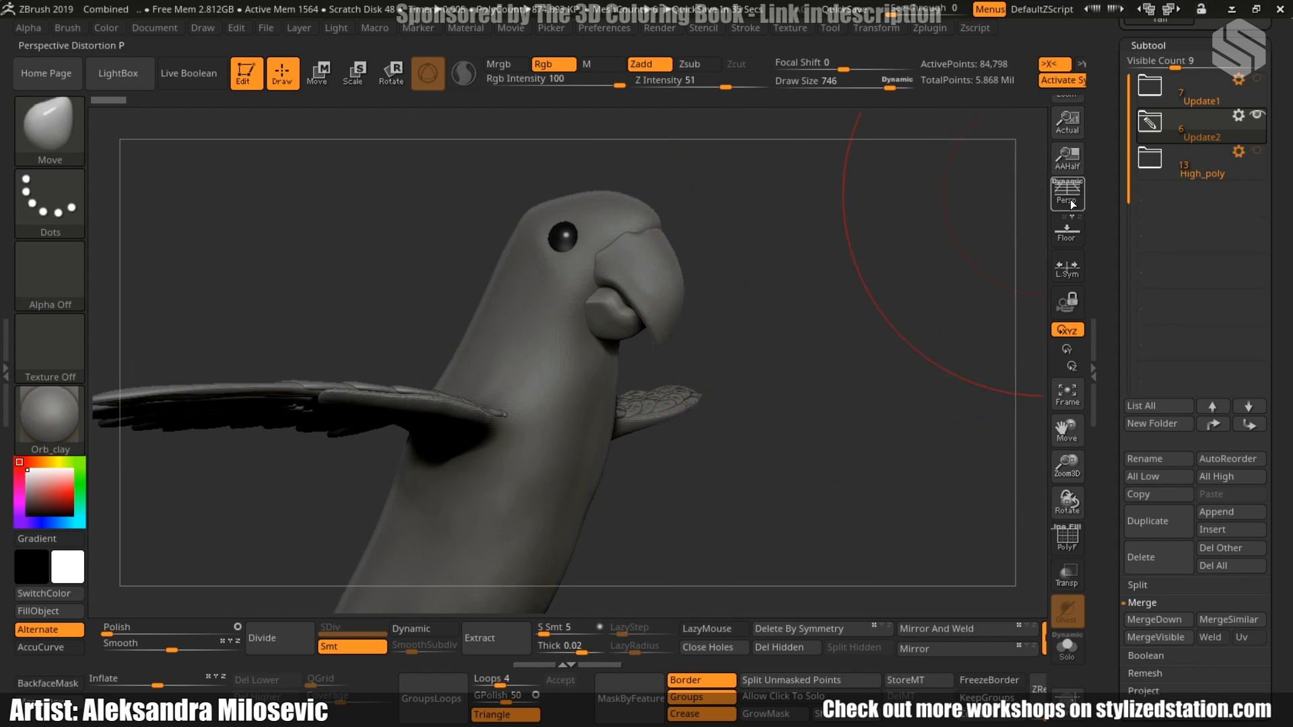
Hide the Update2 folder, show the High_poly folder and make its parrot body the active subtool.
left_click(1257, 116)
left_click(1257, 151)
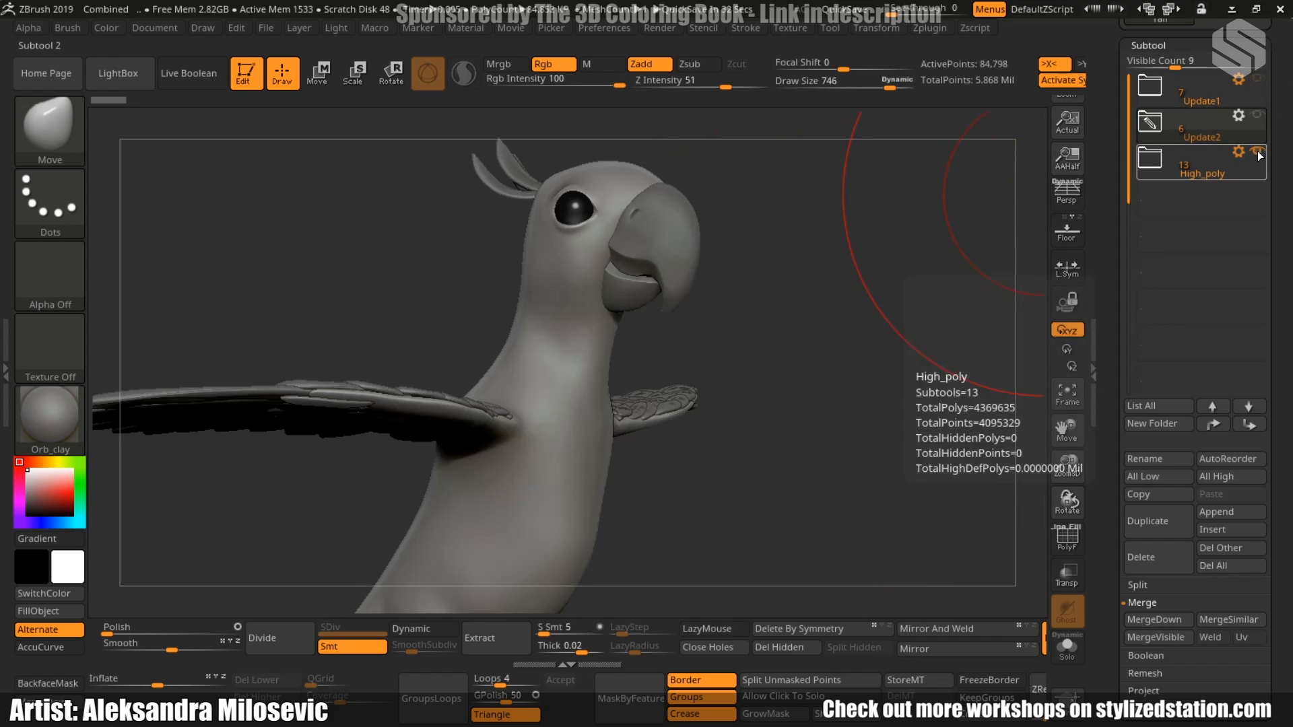
mouse_move(847, 443)
right_mouse_down("ctrl")
mouse_move(748, 421)
mouse_move(805, 380)
mouse_move(784, 394)
mouse_move(845, 406)
mouse_move(695, 424)
mouse_move(786, 427)
mouse_move(825, 371)
mouse_move(835, 352)
mouse_move(761, 311)
mouse_move(784, 424)
mouse_move(863, 312)
right_mouse_up("ctrl")
left_click(570, 336, "alt")
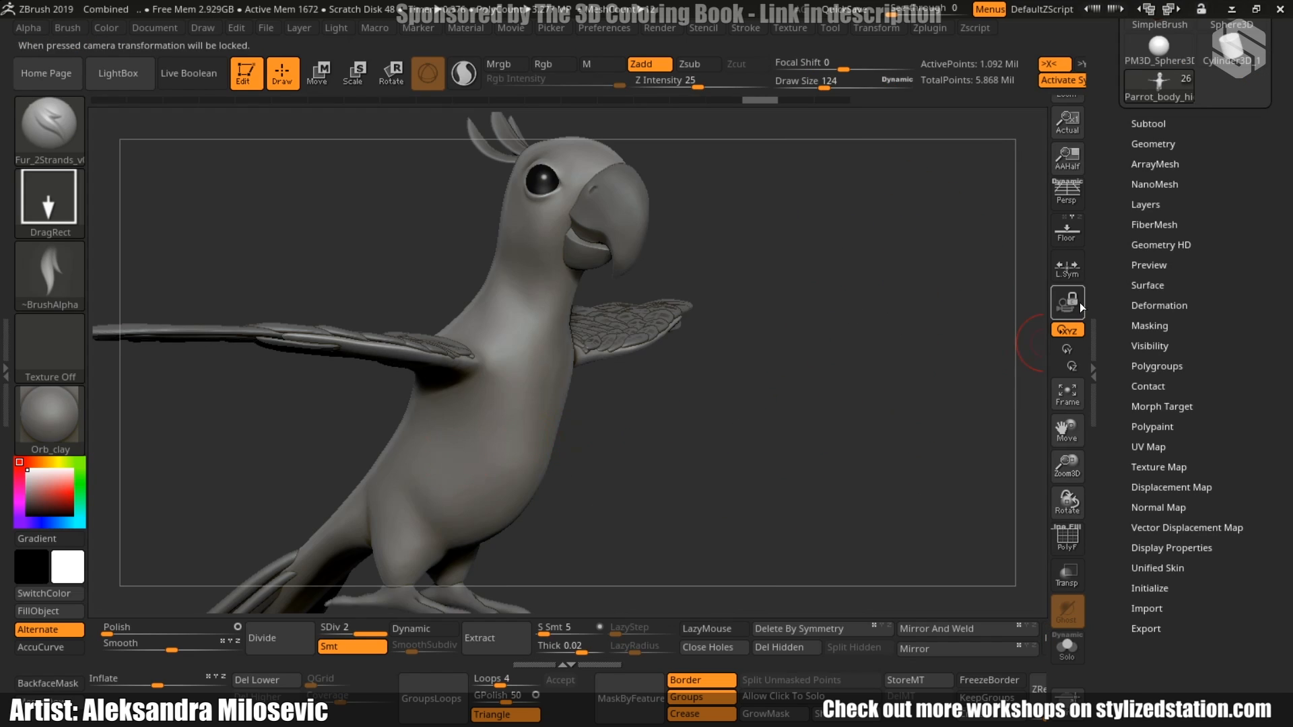
Store a morph target for the body and stamp feather strands over its chest and belly with the Fur_2Strands brush.
left_click(1156, 406)
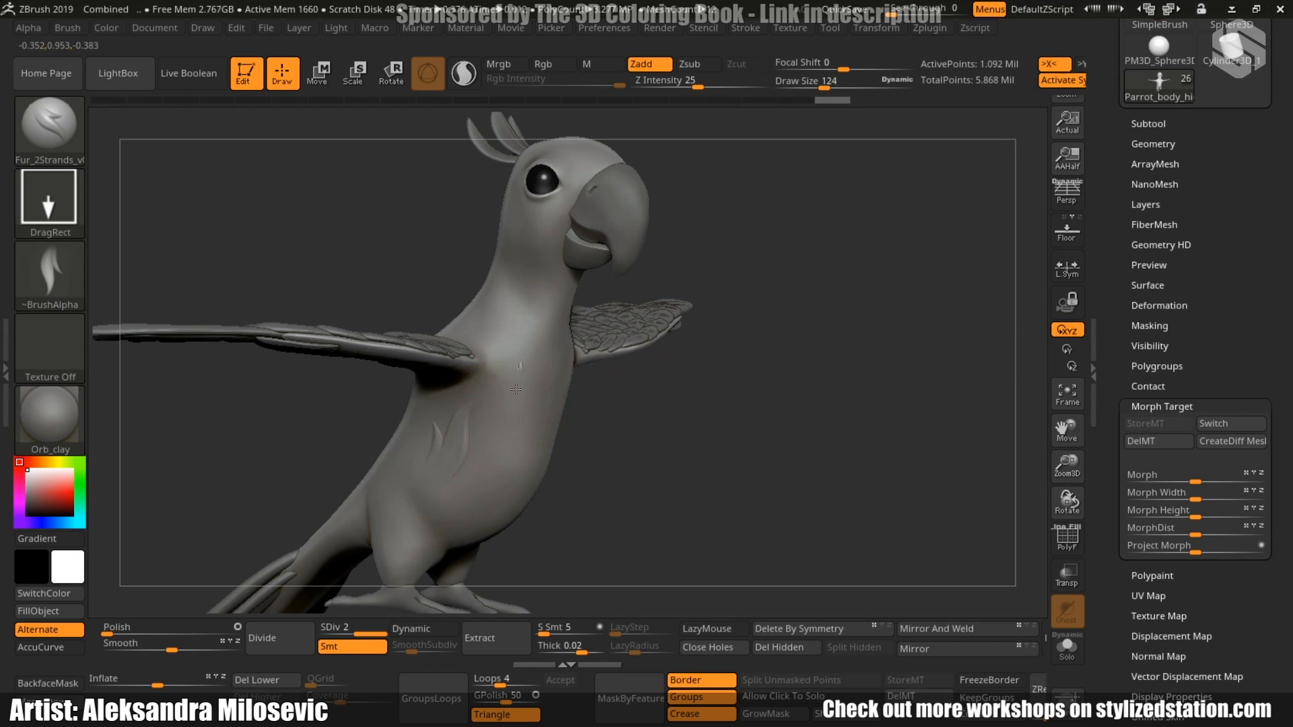
mouse_move(525, 407)
left_mouse_down()
mouse_move(509, 362)
mouse_move(511, 295)
left_mouse_up()
mouse_move(590, 443)
left_mouse_down()
mouse_move(670, 455)
mouse_move(625, 458)
mouse_move(634, 484)
left_mouse_up()
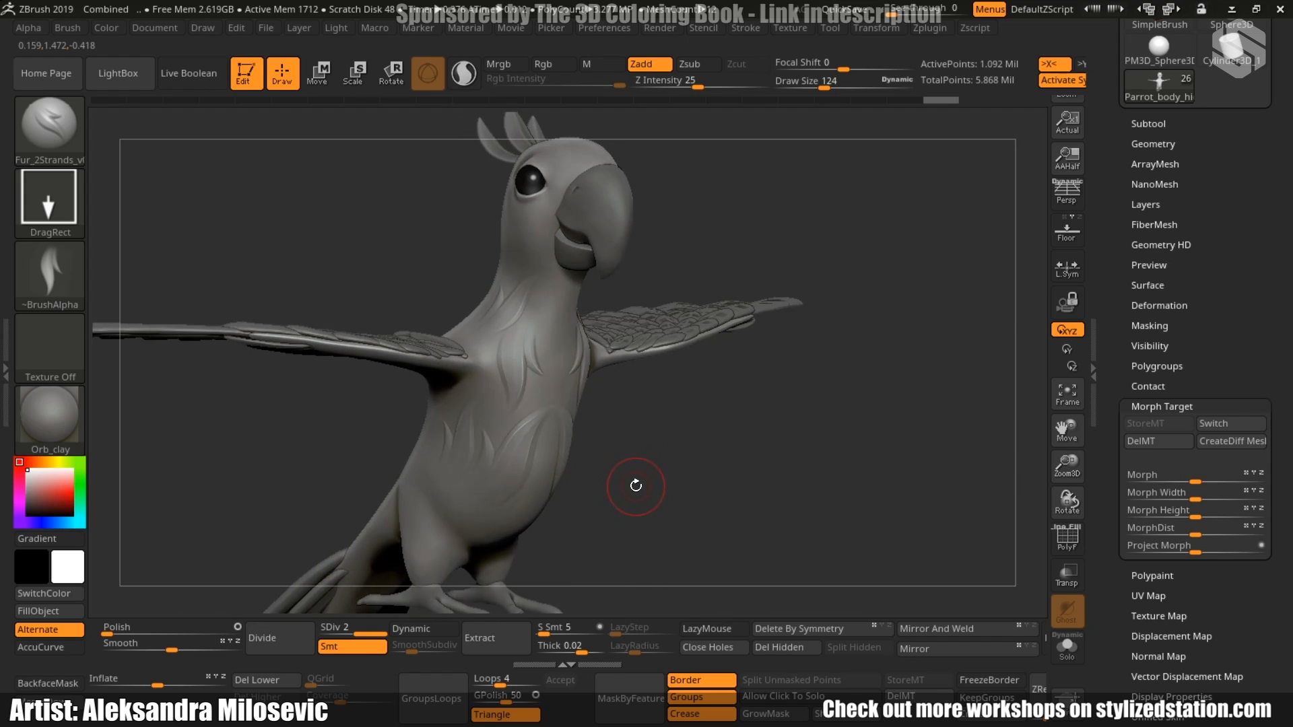
Erase parts of the stamped belly feathers with the Morph brush at draw size 205.
key("b")
key("m")
key("r")
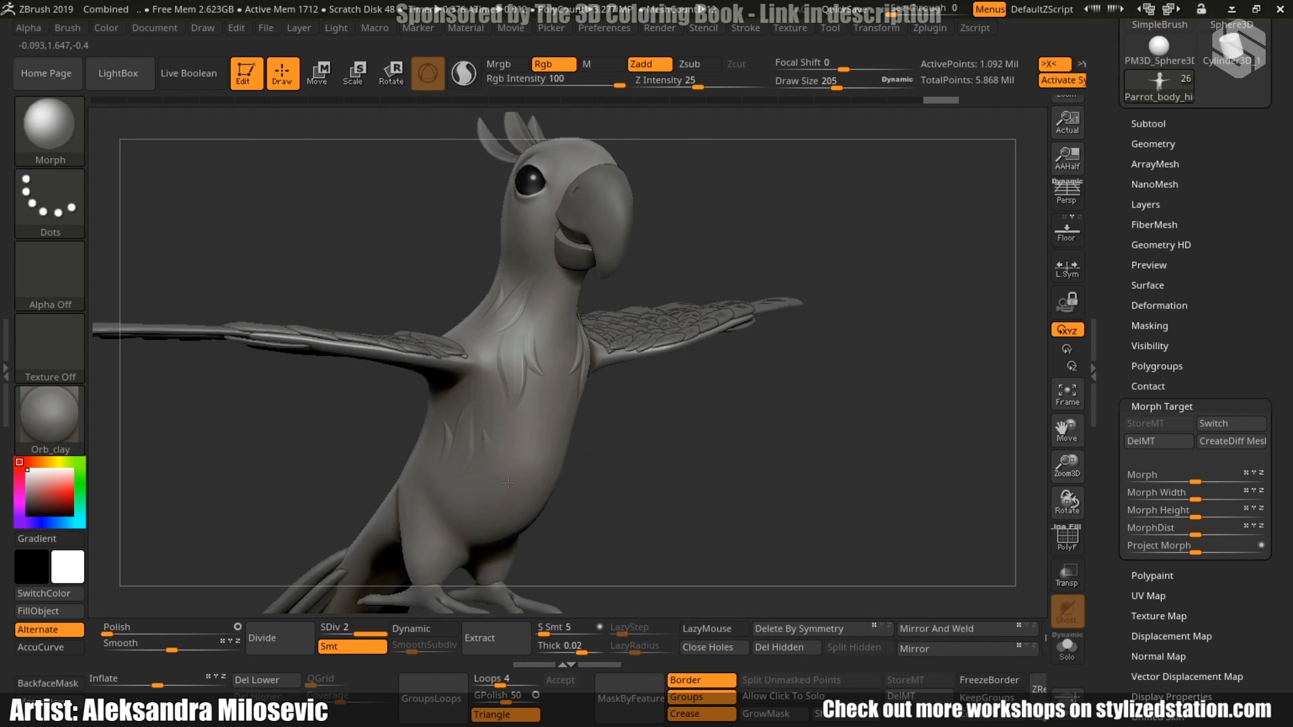
mouse_move(635, 496)
left_mouse_down()
mouse_move(663, 507)
mouse_move(562, 434)
mouse_move(666, 428)
mouse_move(673, 465)
left_mouse_up()
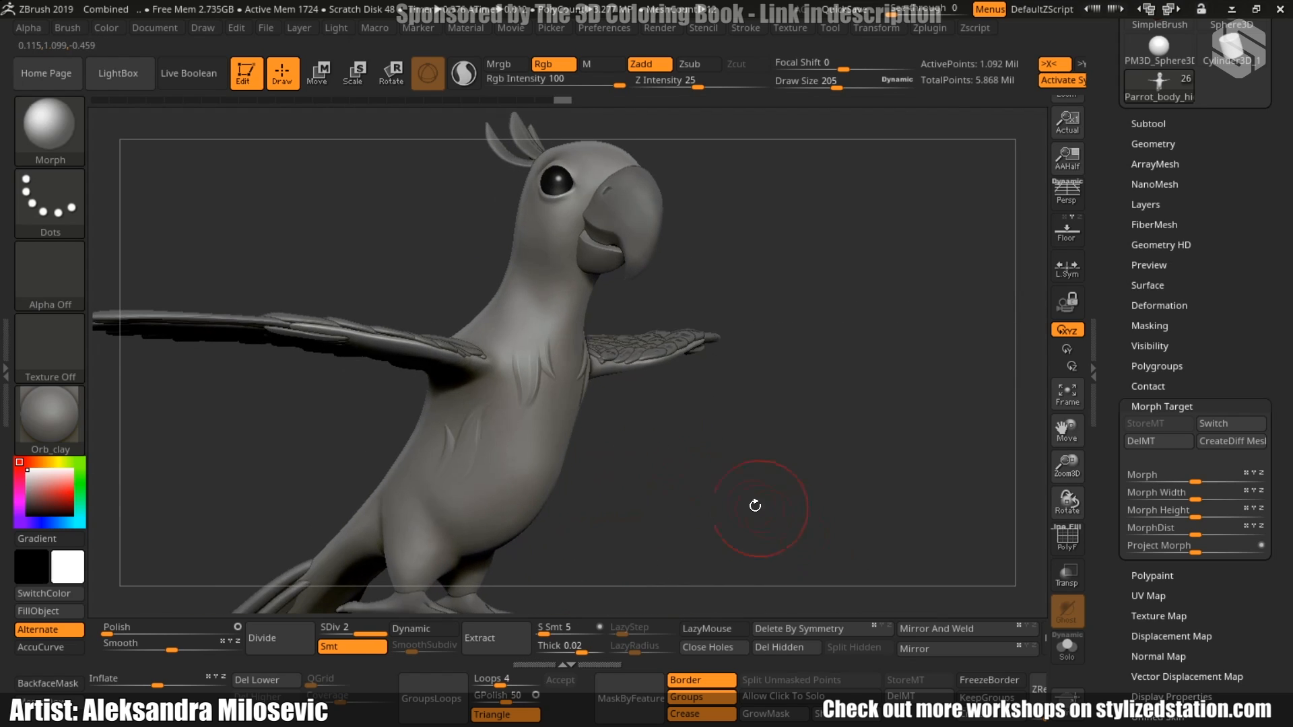
Divide the parrot body to subdivision level 3 and try to erase its feather stamps with the Morph brush.
left_click_drag(759, 509, 730, 502)
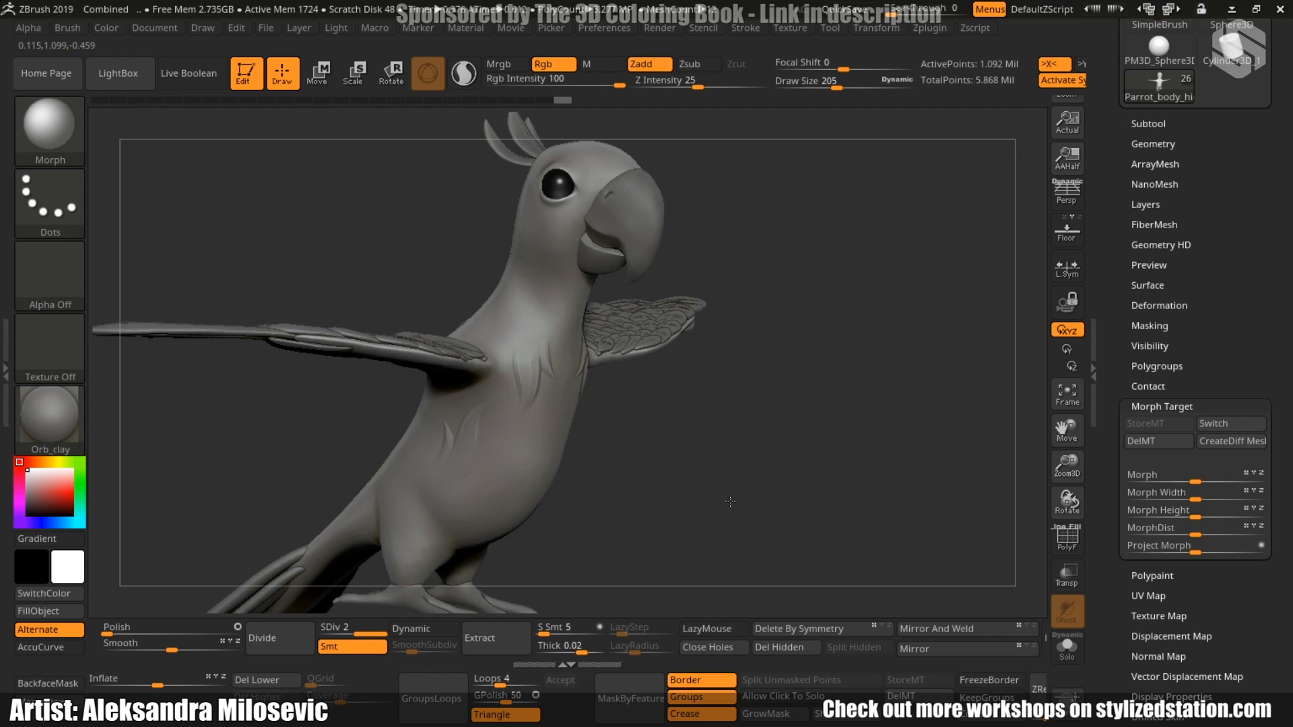
left_click(297, 640)
left_click_drag(728, 431, 656, 445)
left_click(497, 461)
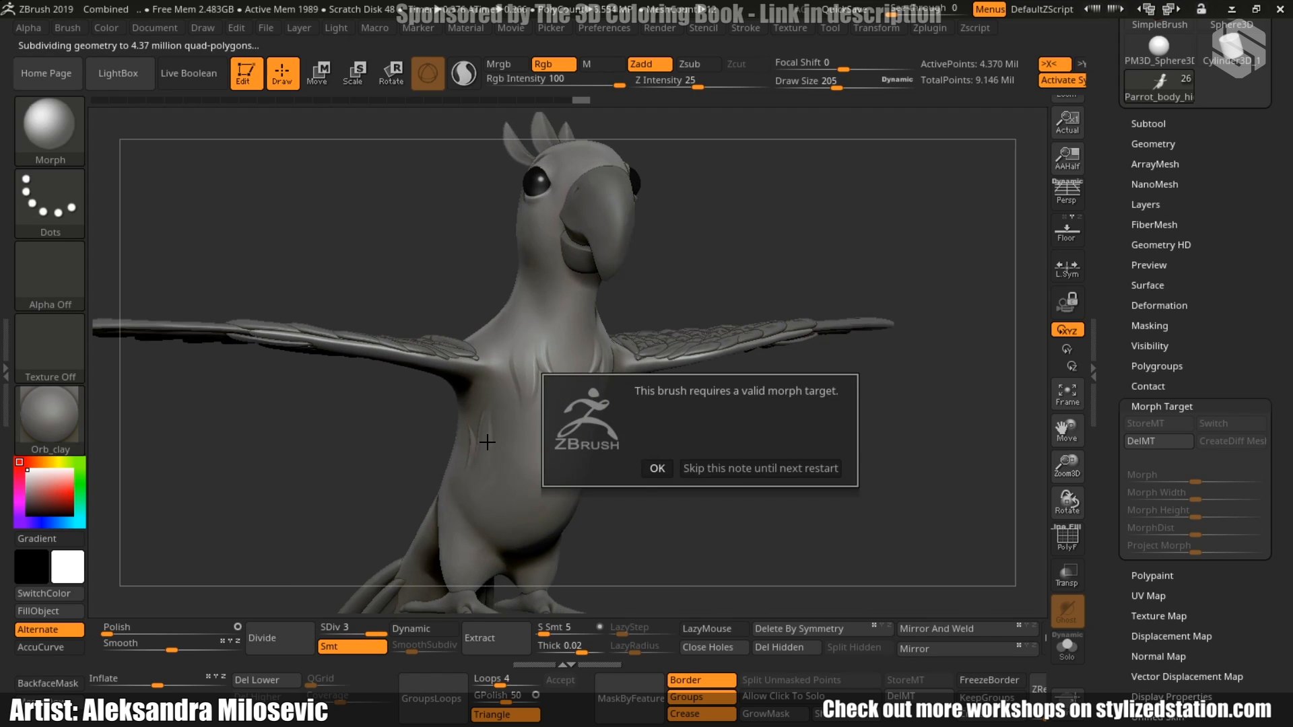
left_click(657, 469)
left_click(501, 458)
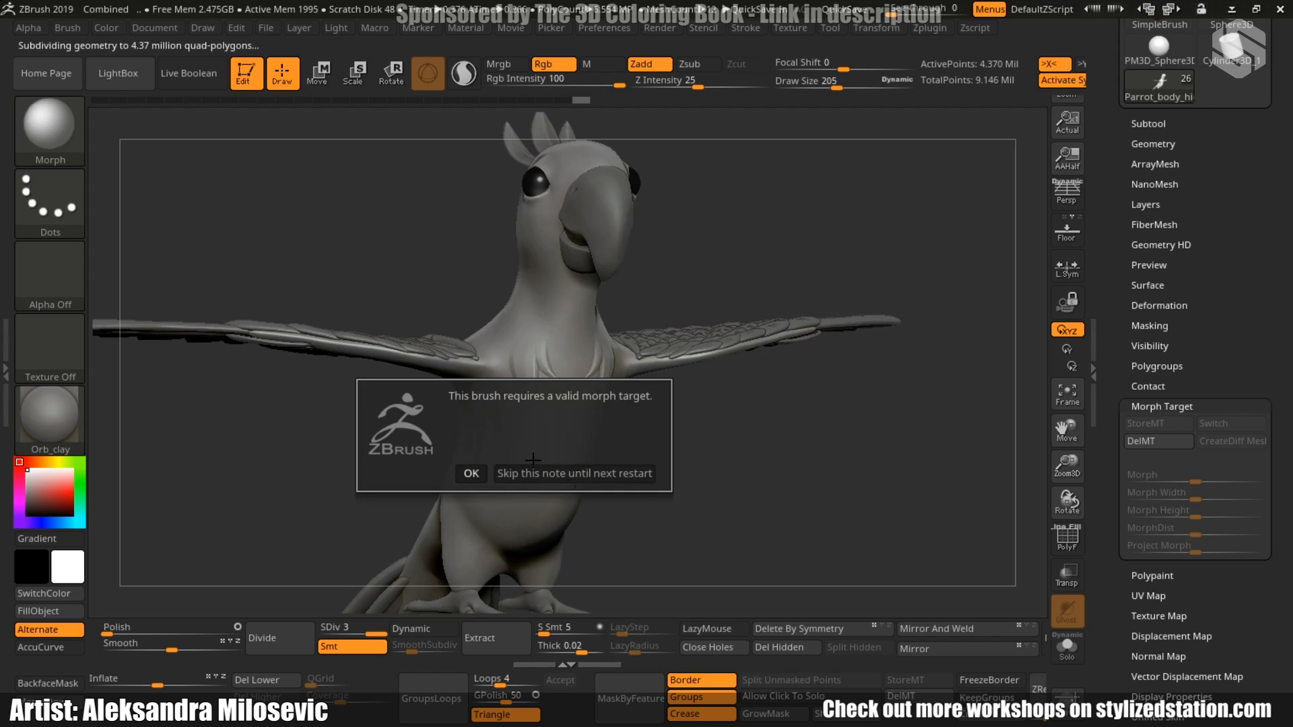
left_click(480, 475)
Return the parrot body to subdivision level 2 and erase the remaining chest and belly feathers with the Morph brush.
left_click_drag(690, 496, 707, 491)
left_click(664, 528)
key("shift+d")
left_click_drag(537, 377, 544, 363)
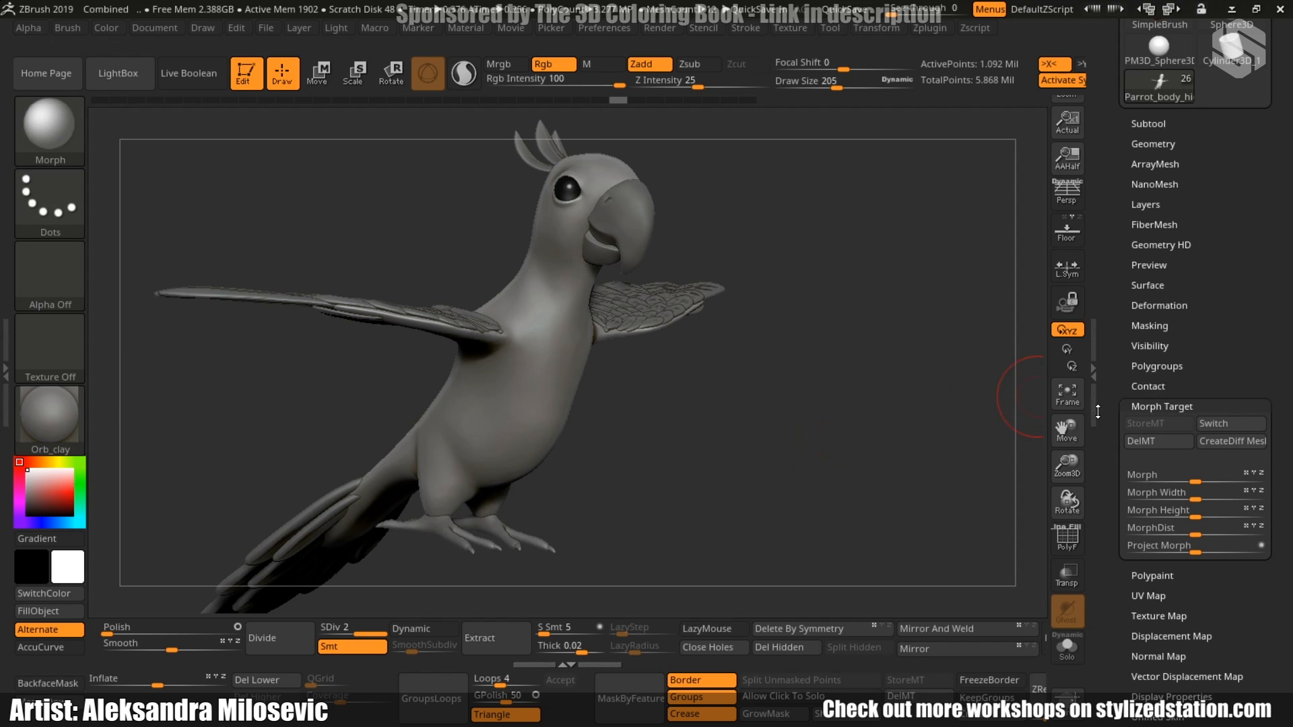
Switch to the web browser and examine the Fur Brushes set on its ArtStation page.
key("b")
left_click(598, 459)
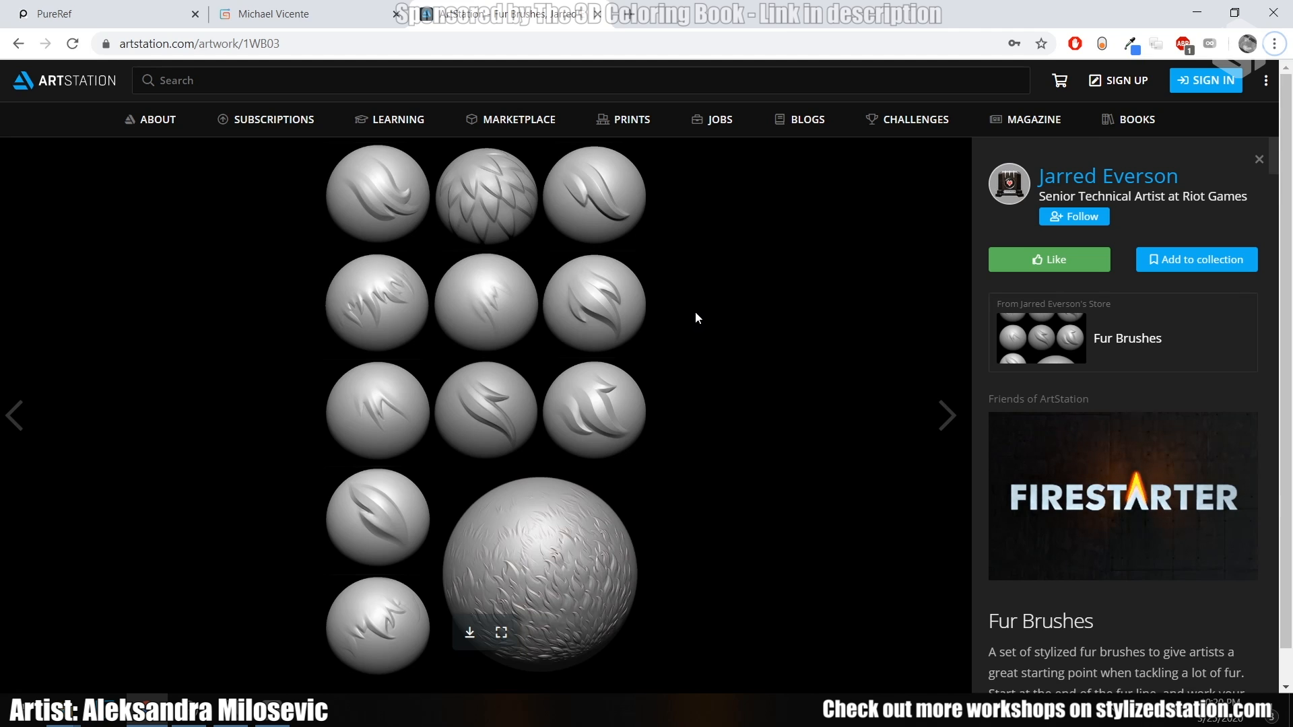
scroll(695, 314, "down", 1)
scroll(687, 431, "up", 1)
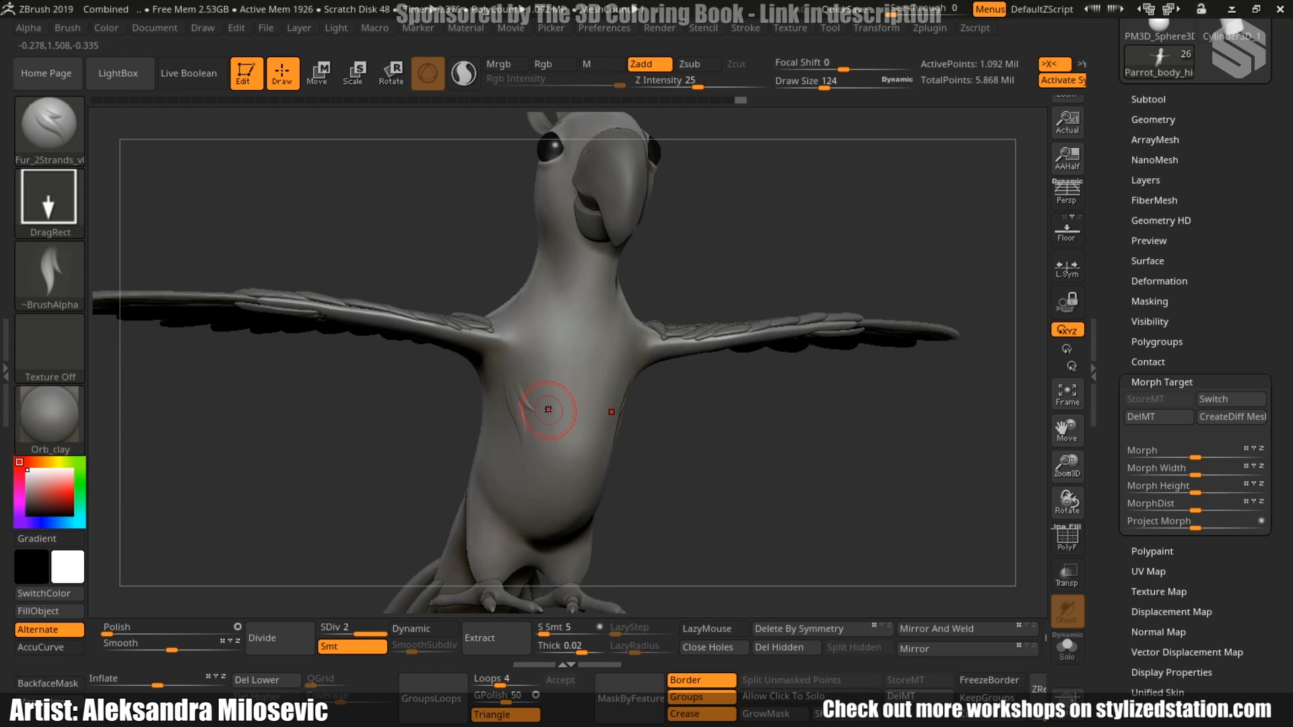
Erase the feather stamp on the parrot's belly with the Morph brush at draw size 205.
key("b")
key("m")
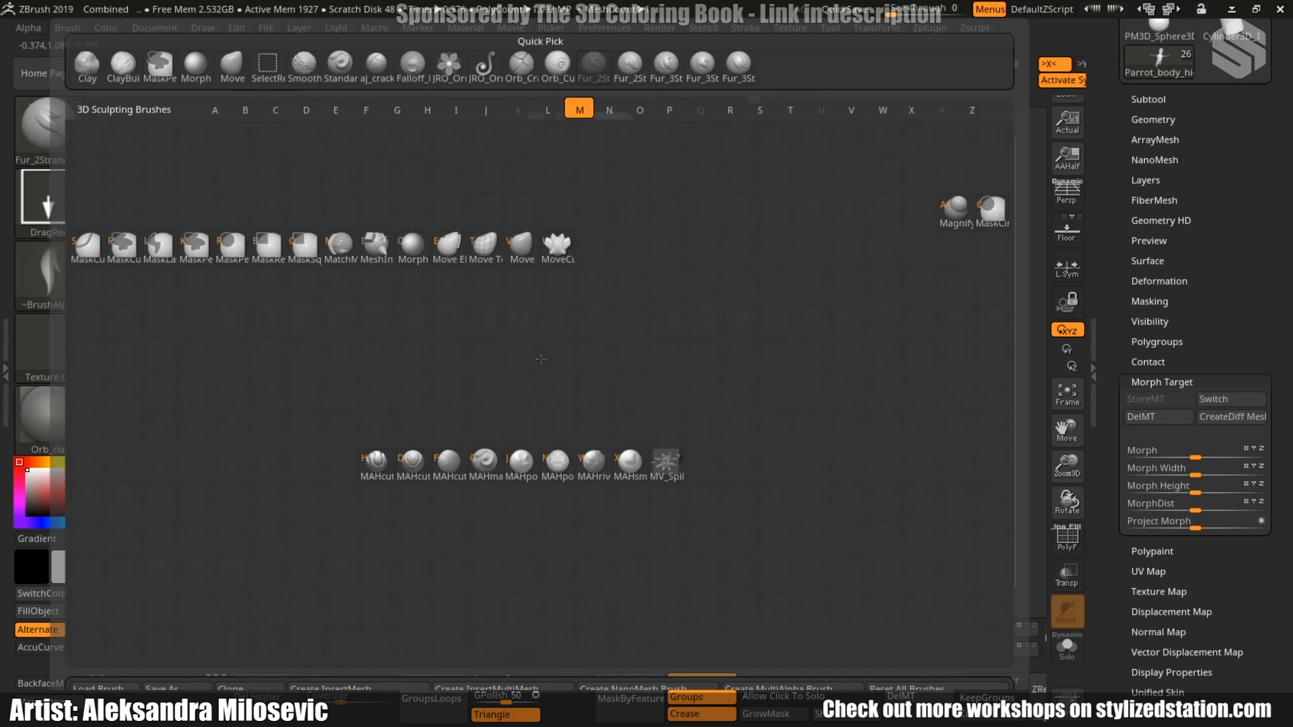
key("o")
left_click_drag(538, 378, 511, 398)
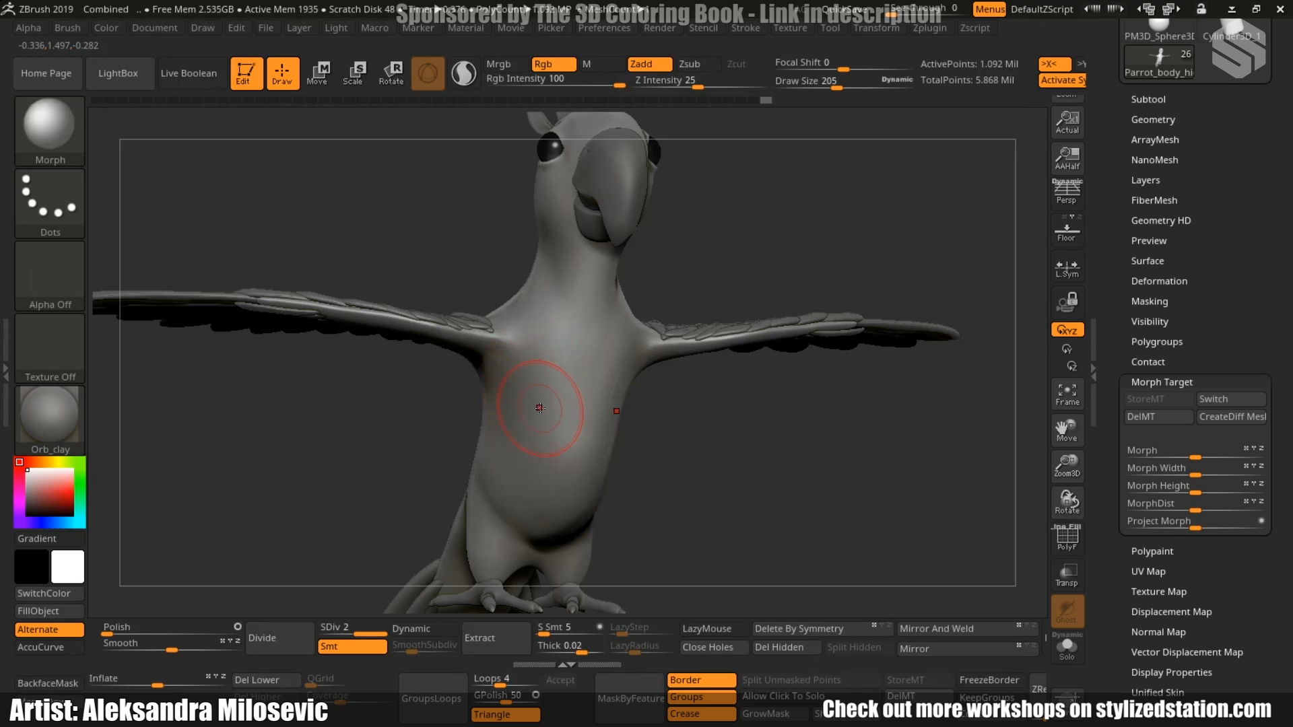
Add a new sculpting layer to the body and stamp feather strands over the chest with the Fur_2Strands brush.
left_click_drag(1121, 210, 1121, 227)
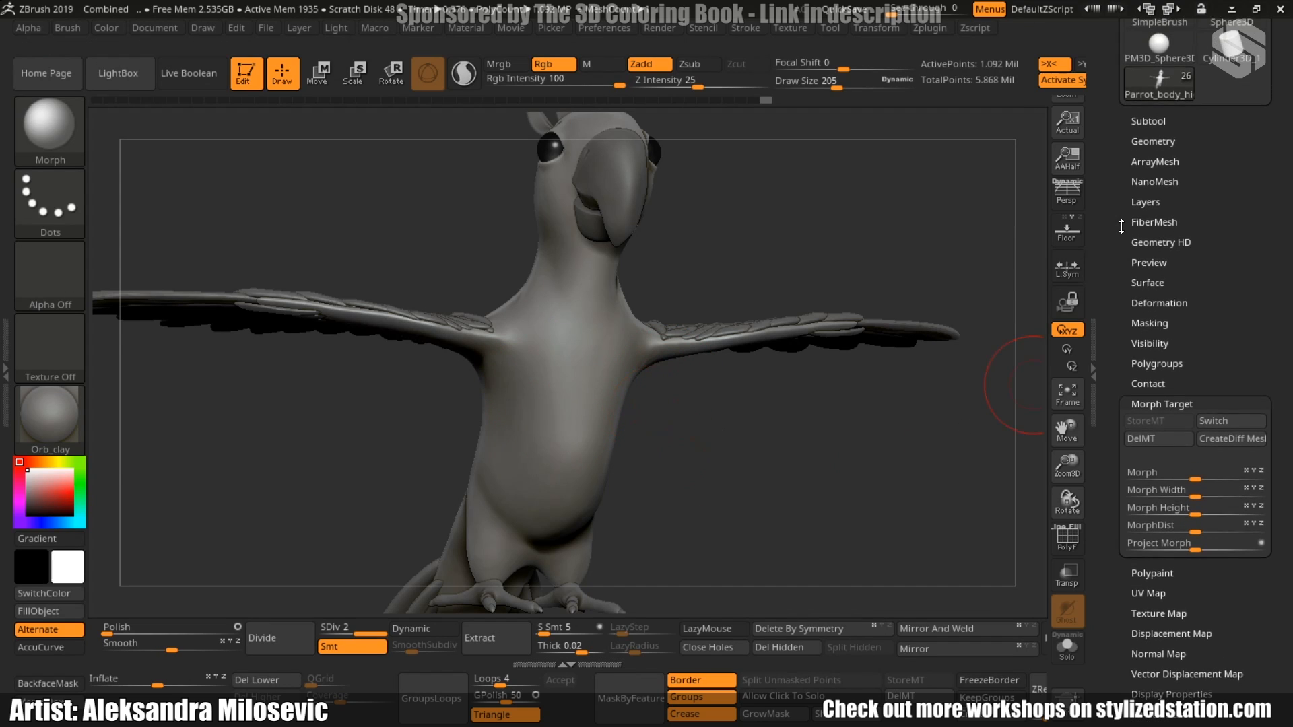
left_click(1146, 206)
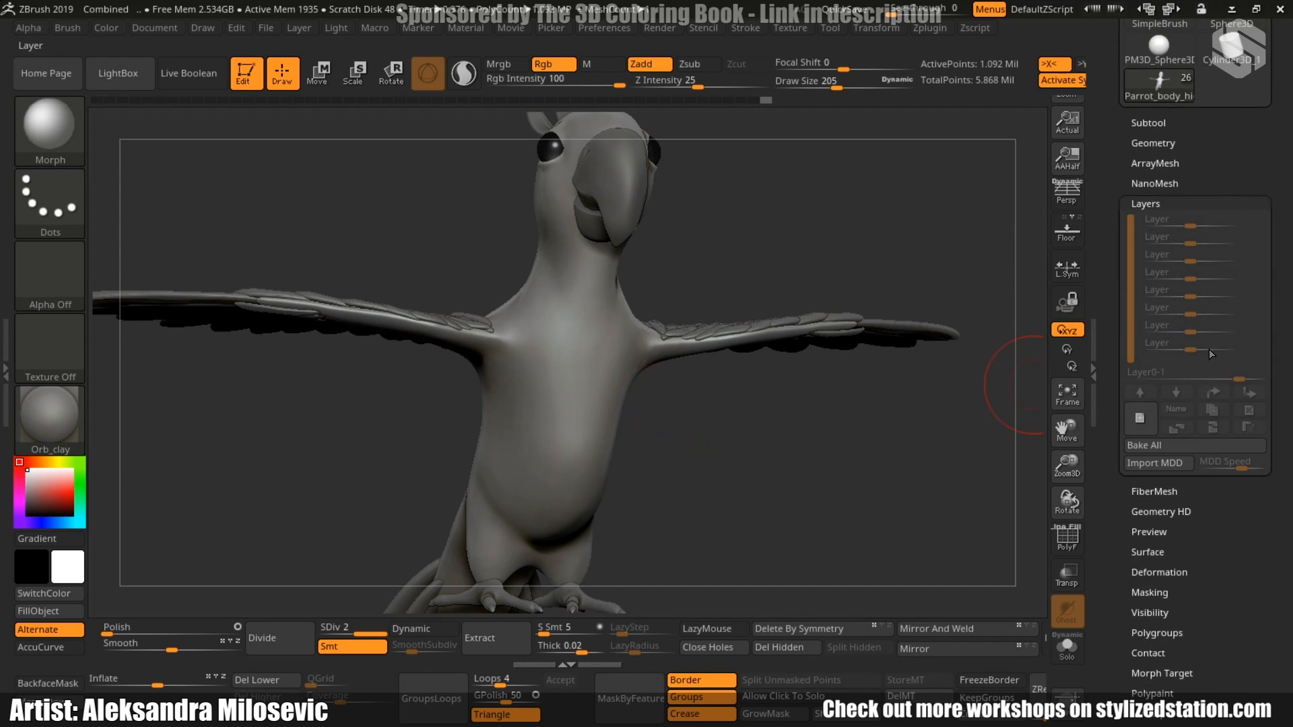
left_click(1141, 418)
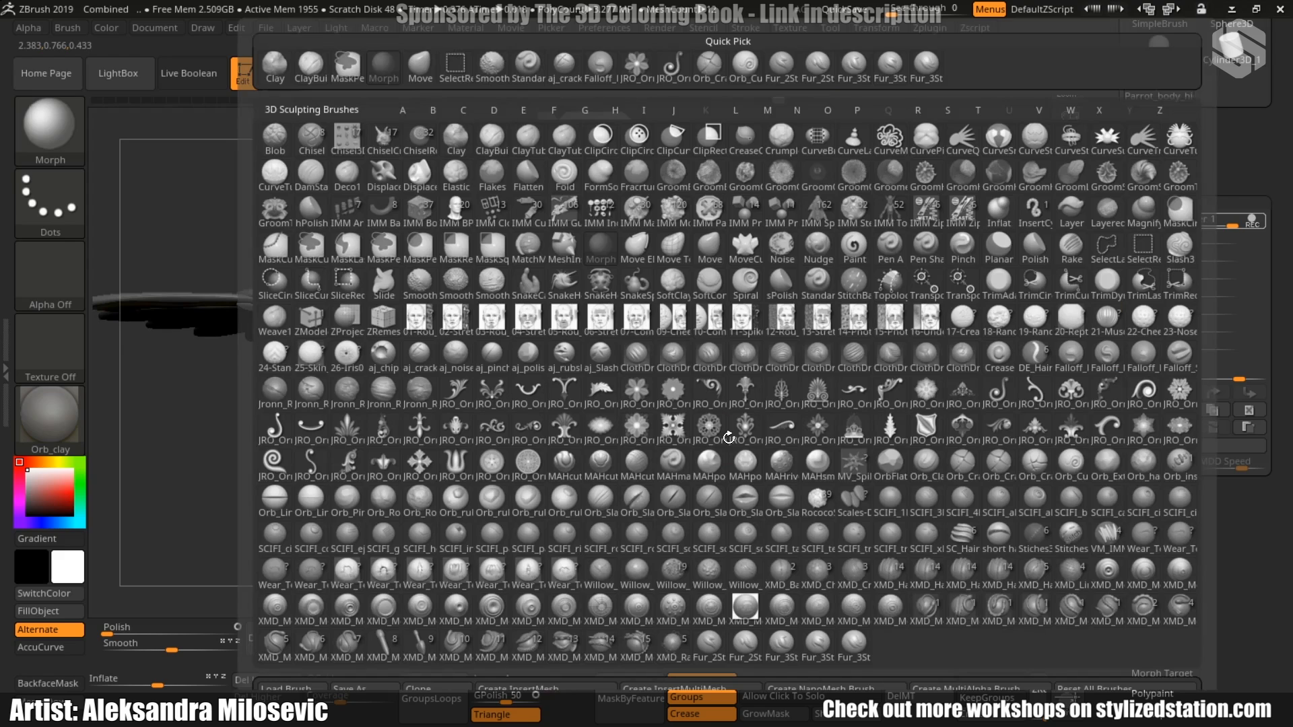
key("b")
left_click(713, 646)
left_click_drag(545, 419, 582, 364)
left_click_drag(551, 314, 550, 295)
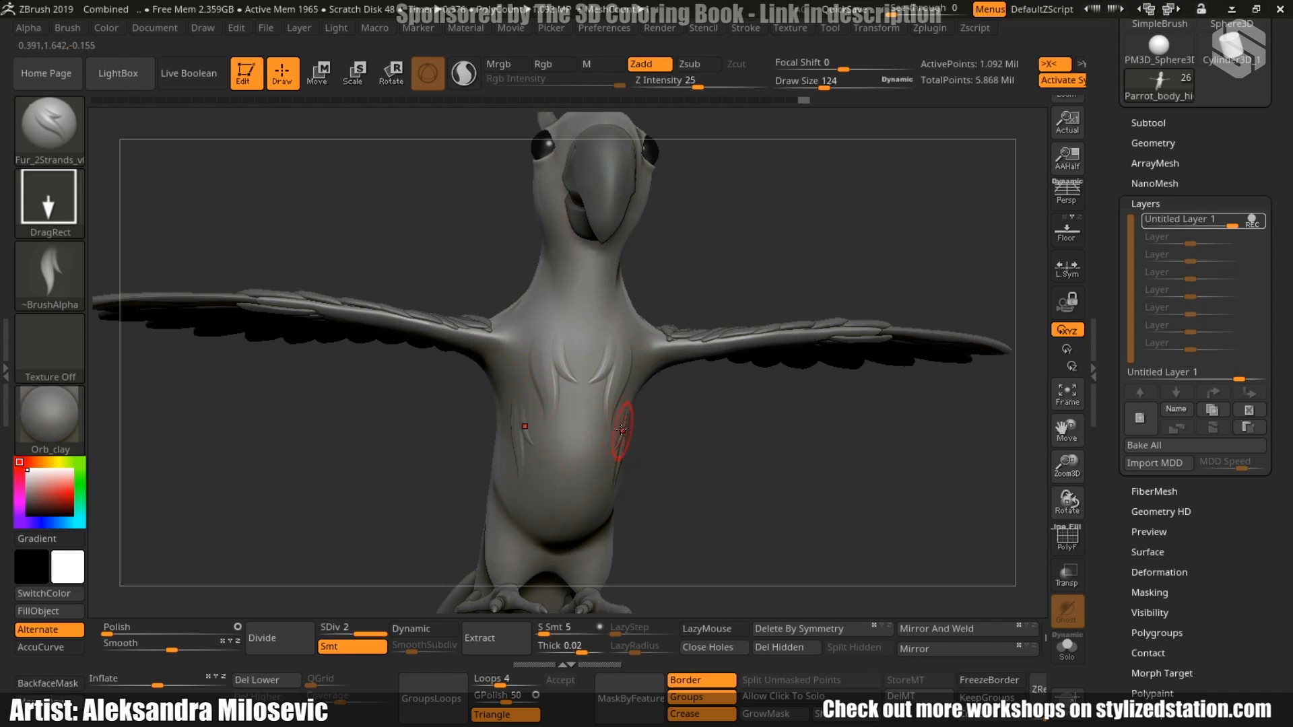
Erase the feather stamps on the belly's sides with the Morph brush and adjust the feather layer's intensity.
key("b")
key("m")
key("o")
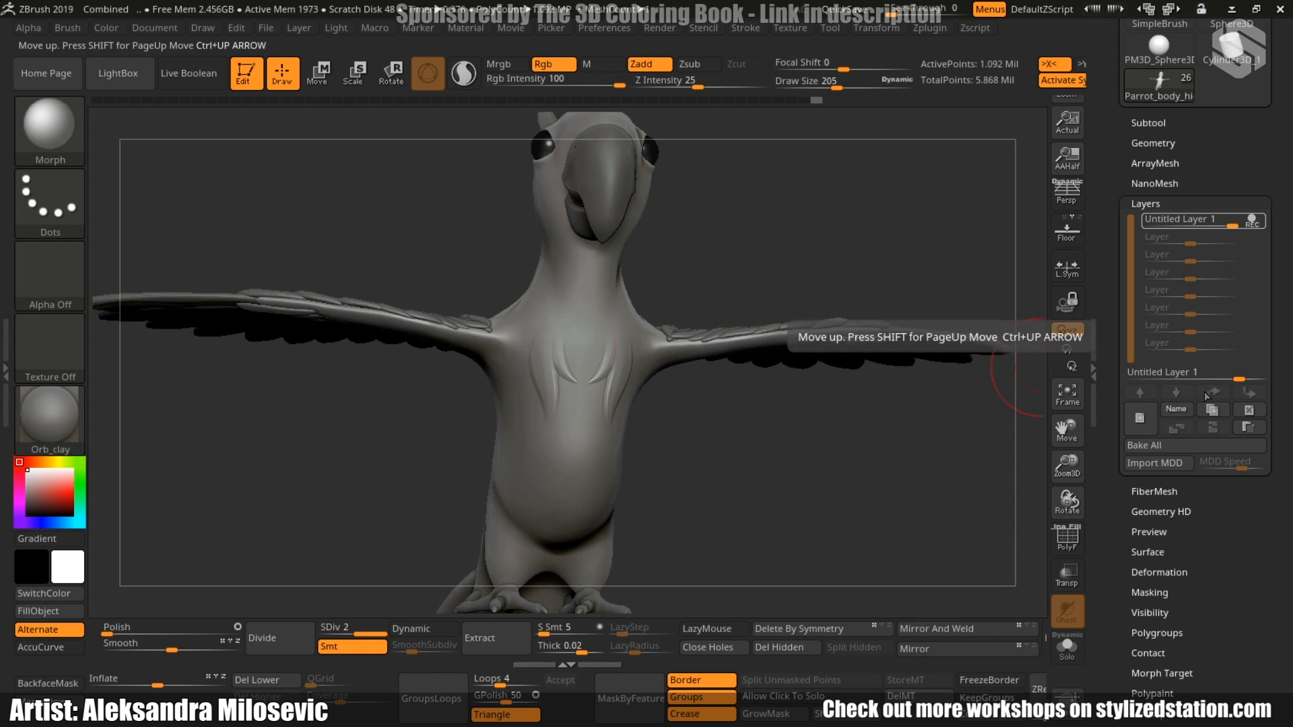
left_click_drag(1246, 223, 1186, 227)
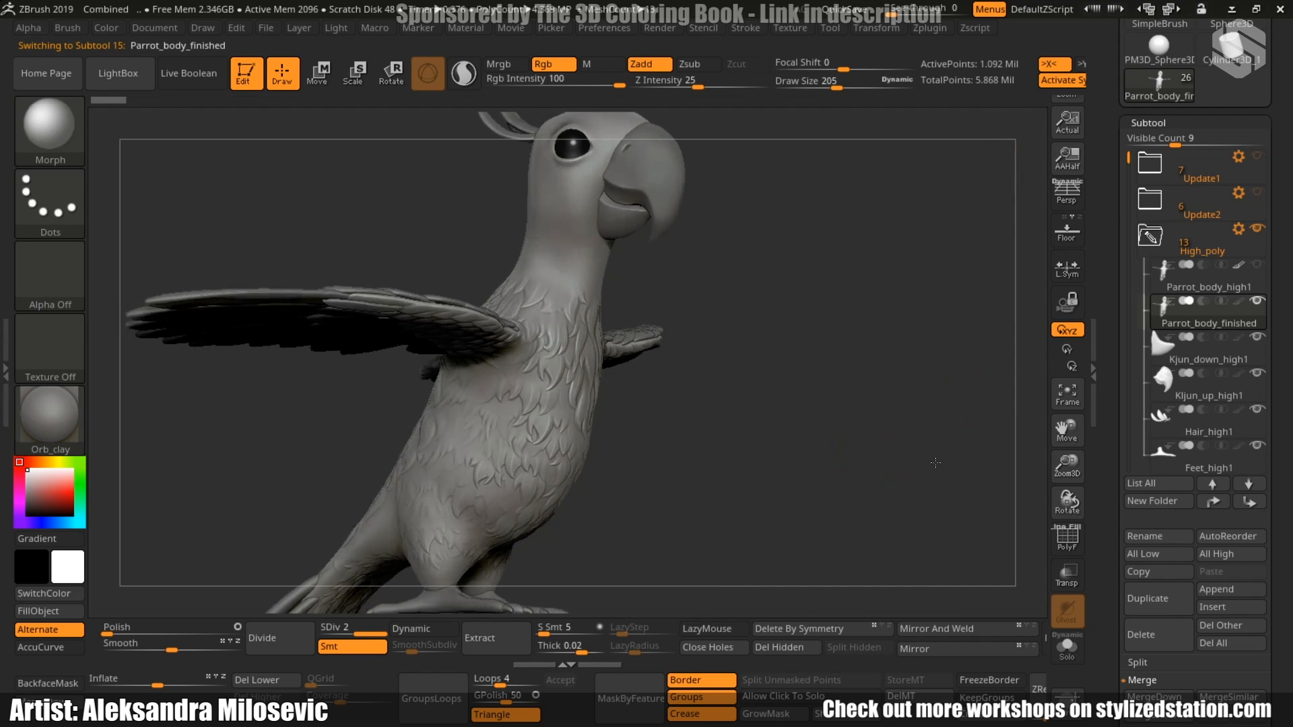
Examine the feather detail of the Parrot_body_finished subtool from different angles.
left_click_drag(842, 465, 927, 470)
left_click_drag(822, 414, 841, 445, "alt")
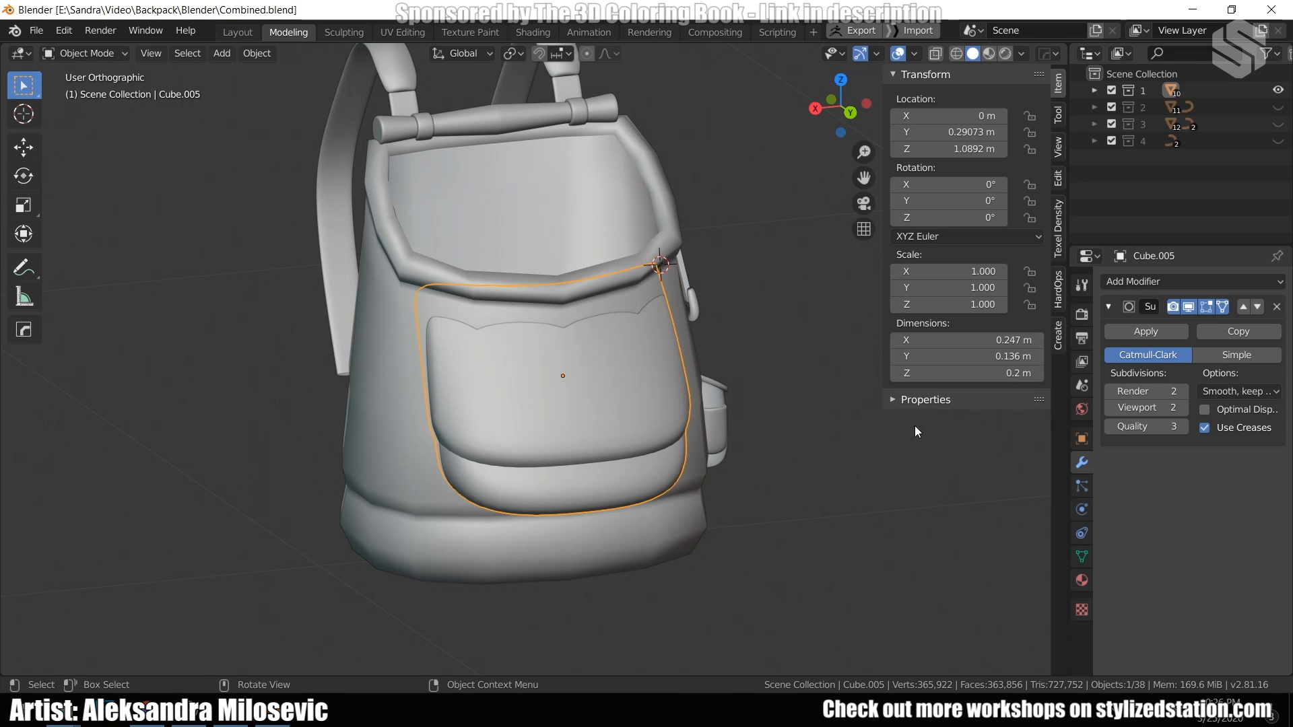
Switch to the backpack model in Blender and turn off the front pocket's subdivision modifier in the viewport.
middle_click_drag(826, 423, 747, 358)
scroll(604, 403, "up", 1)
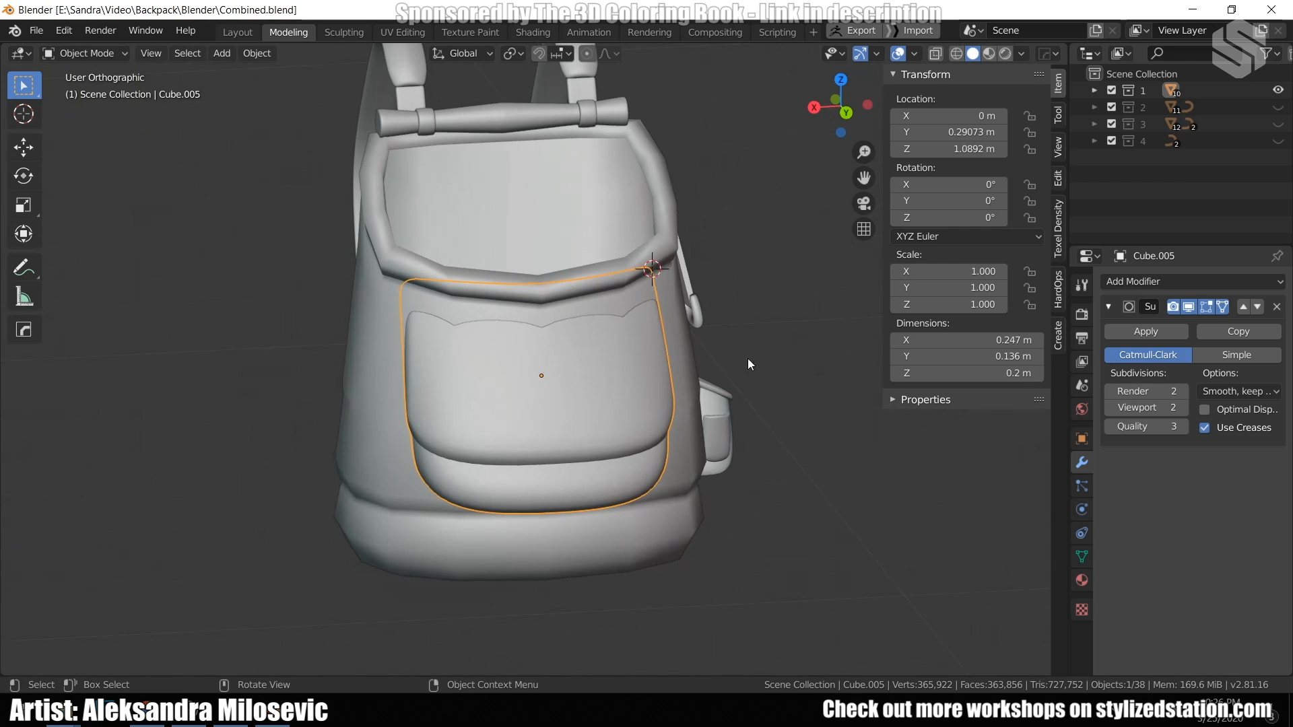
left_click(1189, 307)
middle_click_drag(529, 367, 564, 363)
Examine the backpack body's mesh in Edit Mode with its Mirror modifier display switched off and on again.
left_click(394, 398)
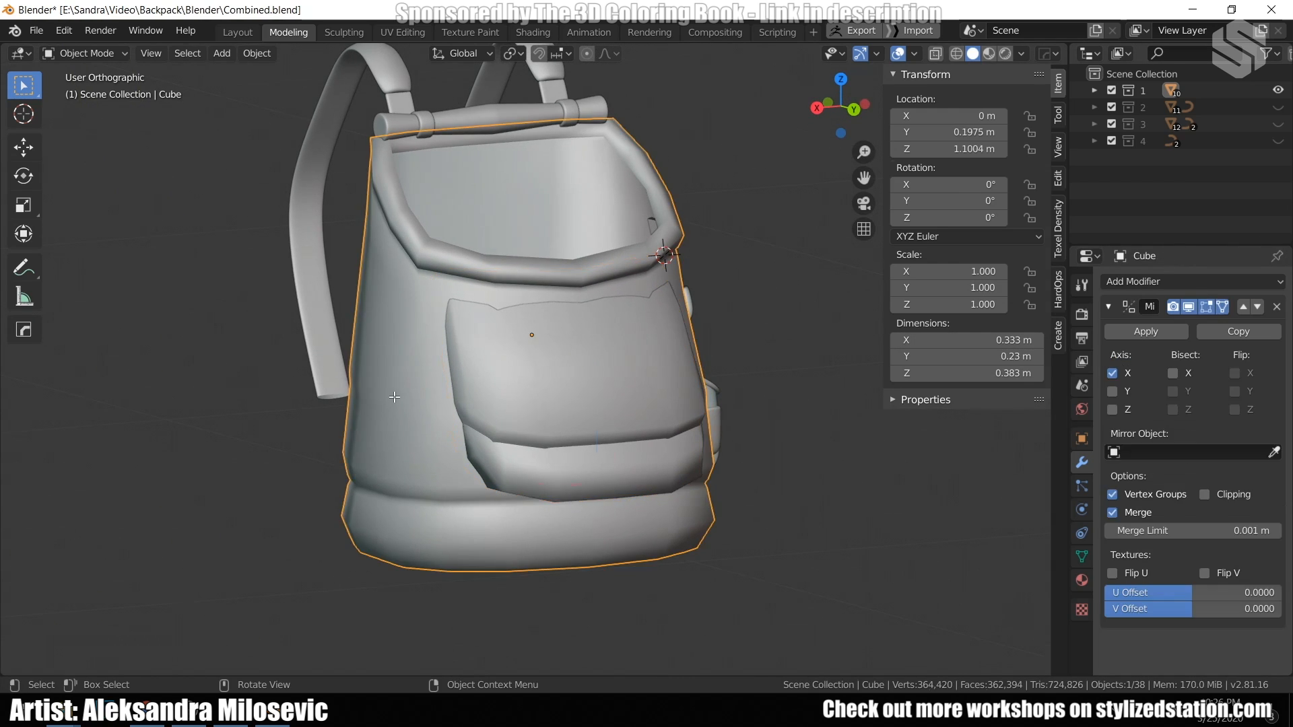
key("Tab")
left_click(1192, 308)
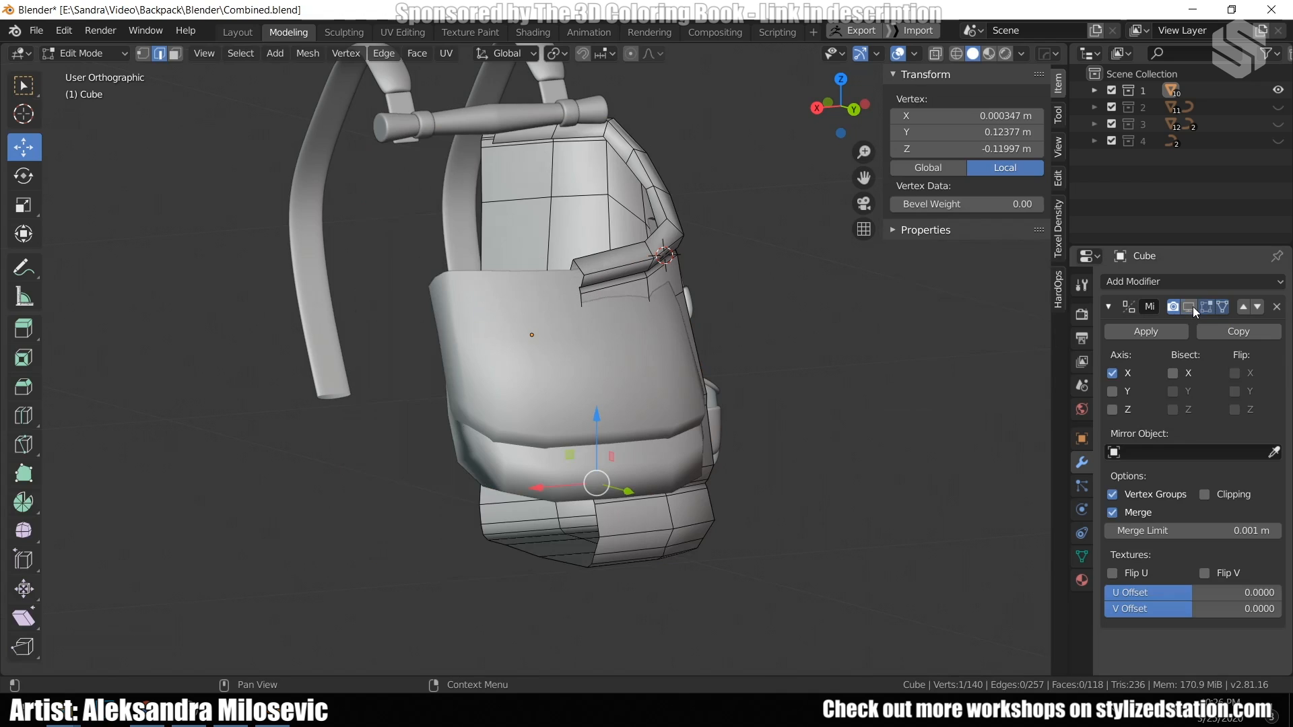
left_click(1192, 308)
middle_click_drag(754, 427, 738, 404)
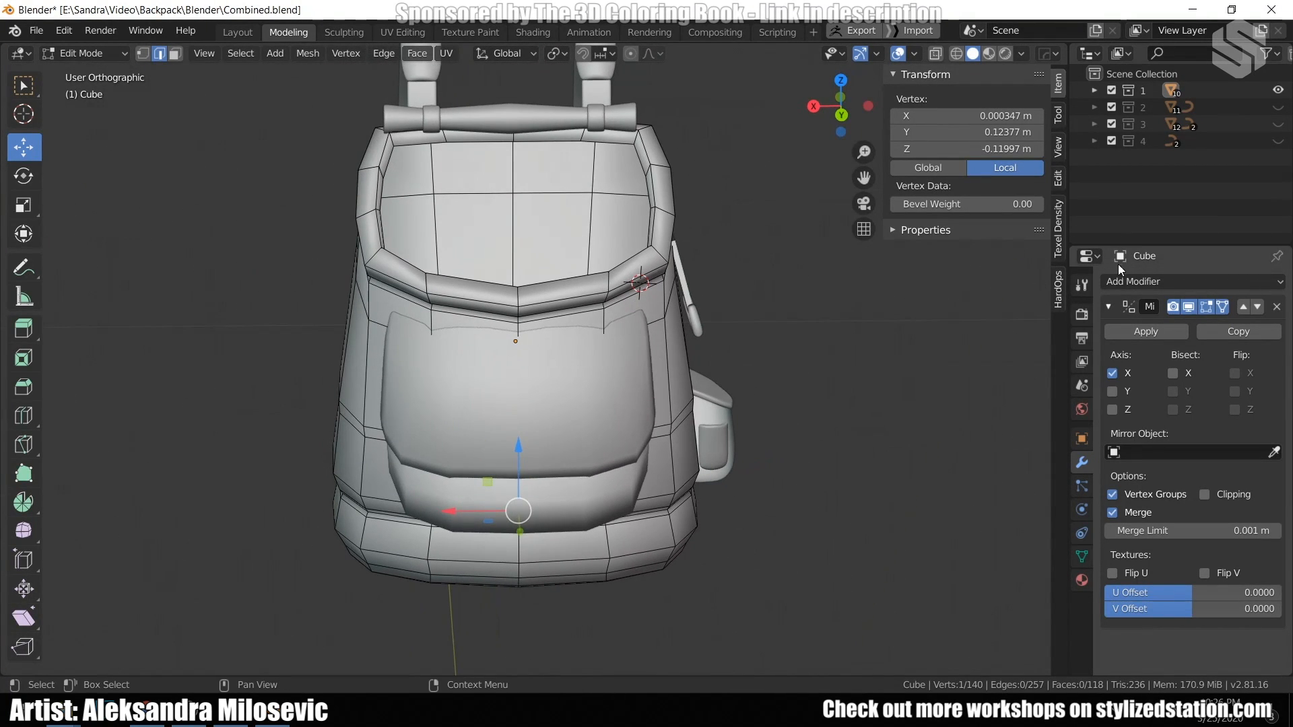
middle_click_drag(714, 324, 655, 316)
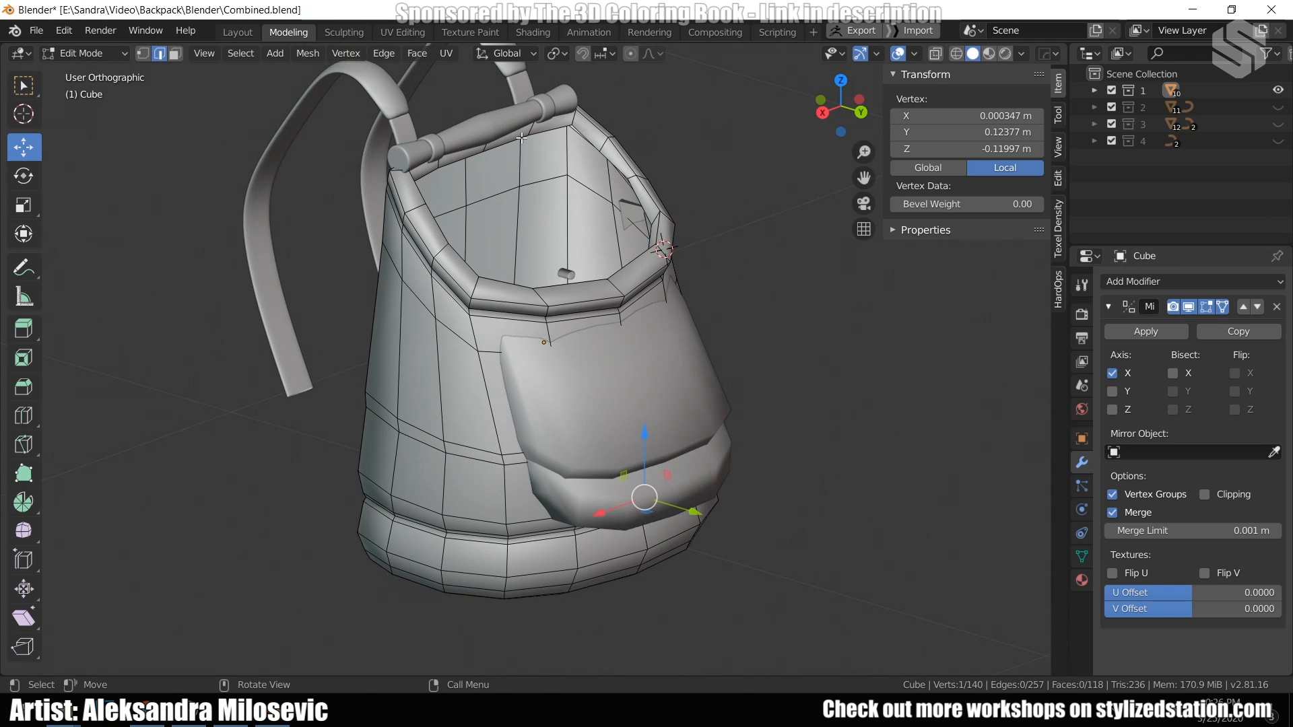
key("Tab")
Examine the mesh of the cylindrical bar above the backpack opening in Edit Mode.
left_click(544, 124)
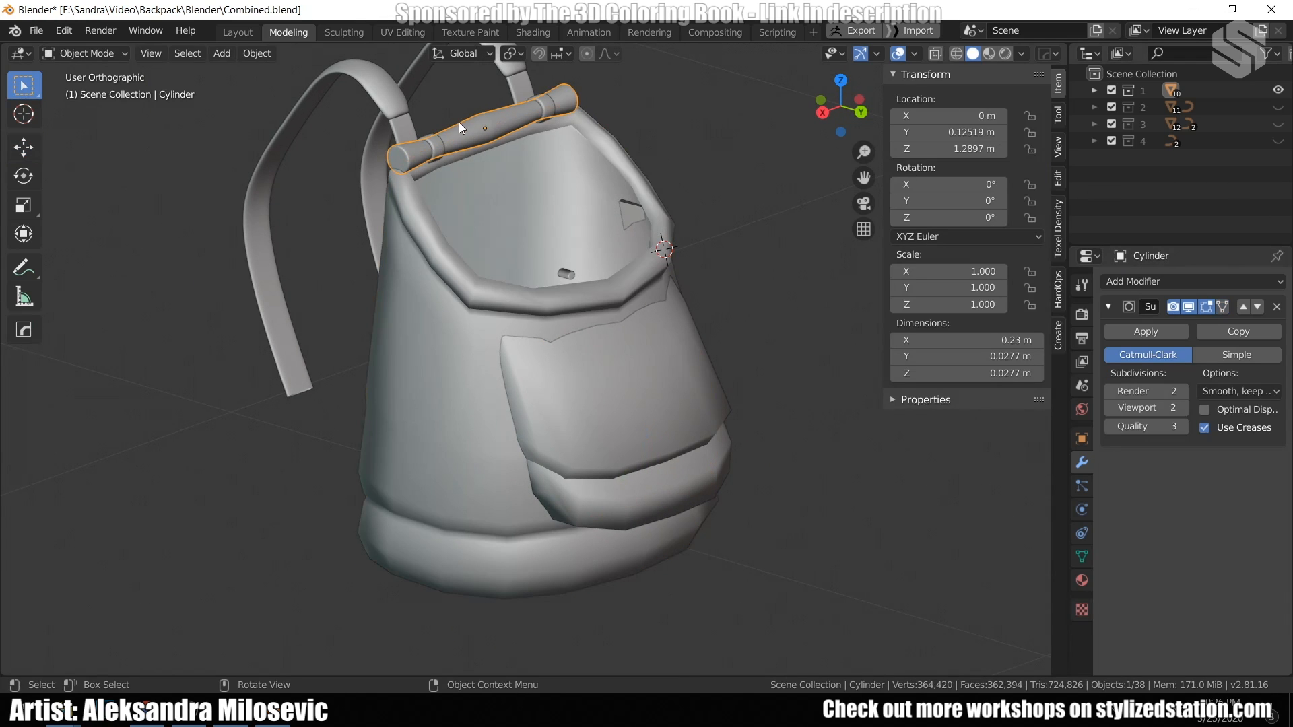
key("Tab")
middle_click_drag(458, 124, 507, 108)
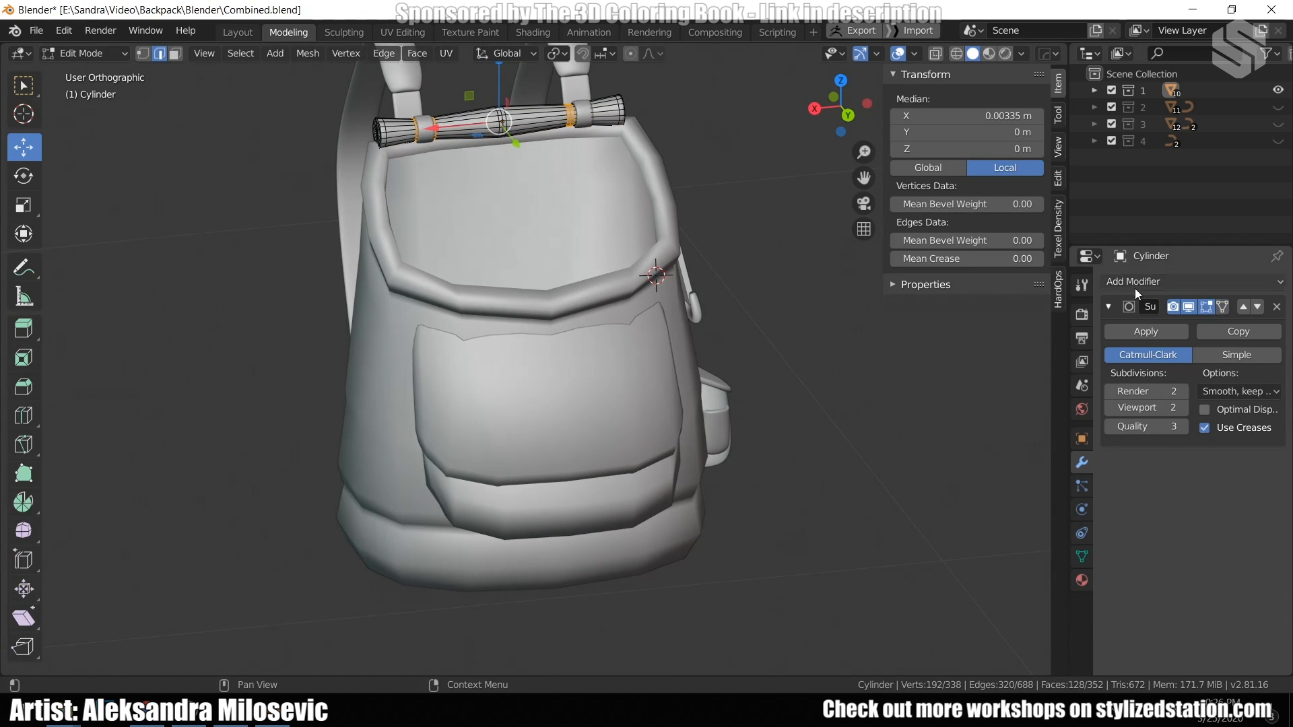
key("Tab")
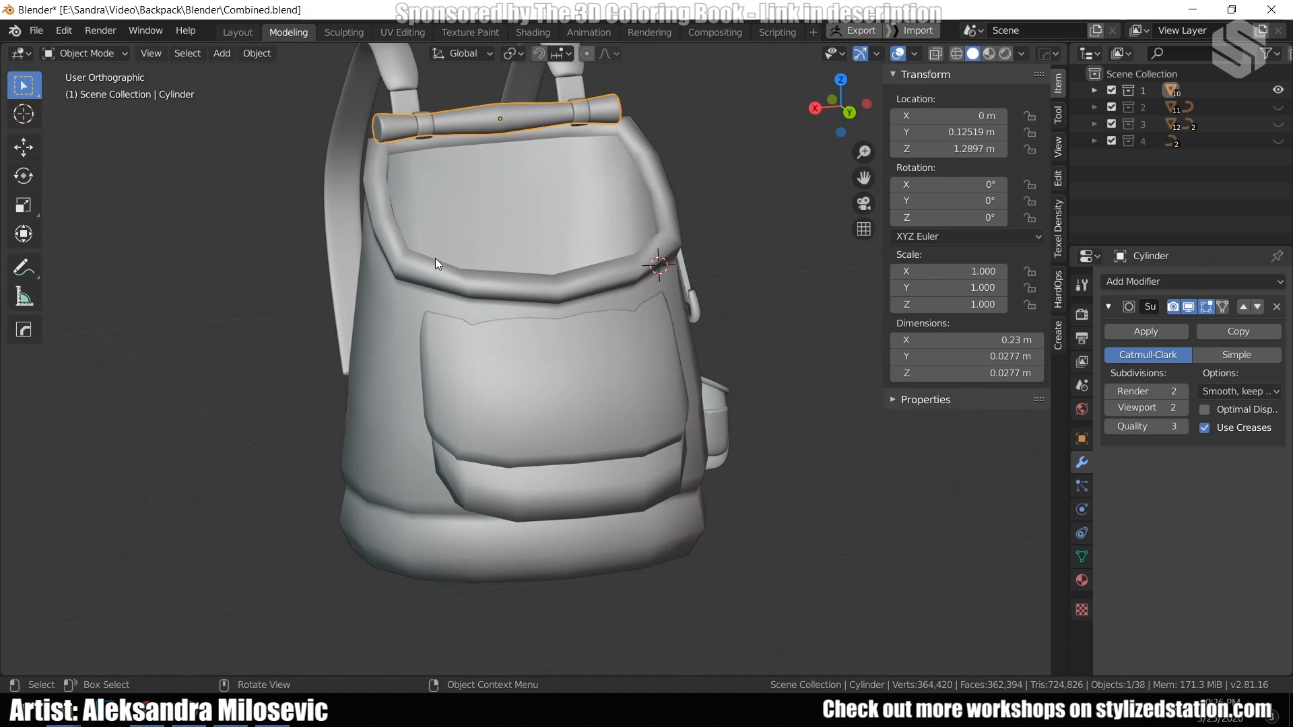
Put the backpack body back into Edit Mode and compare it without and with its mirrored half.
left_click(450, 265)
key("Tab")
left_click(1189, 308)
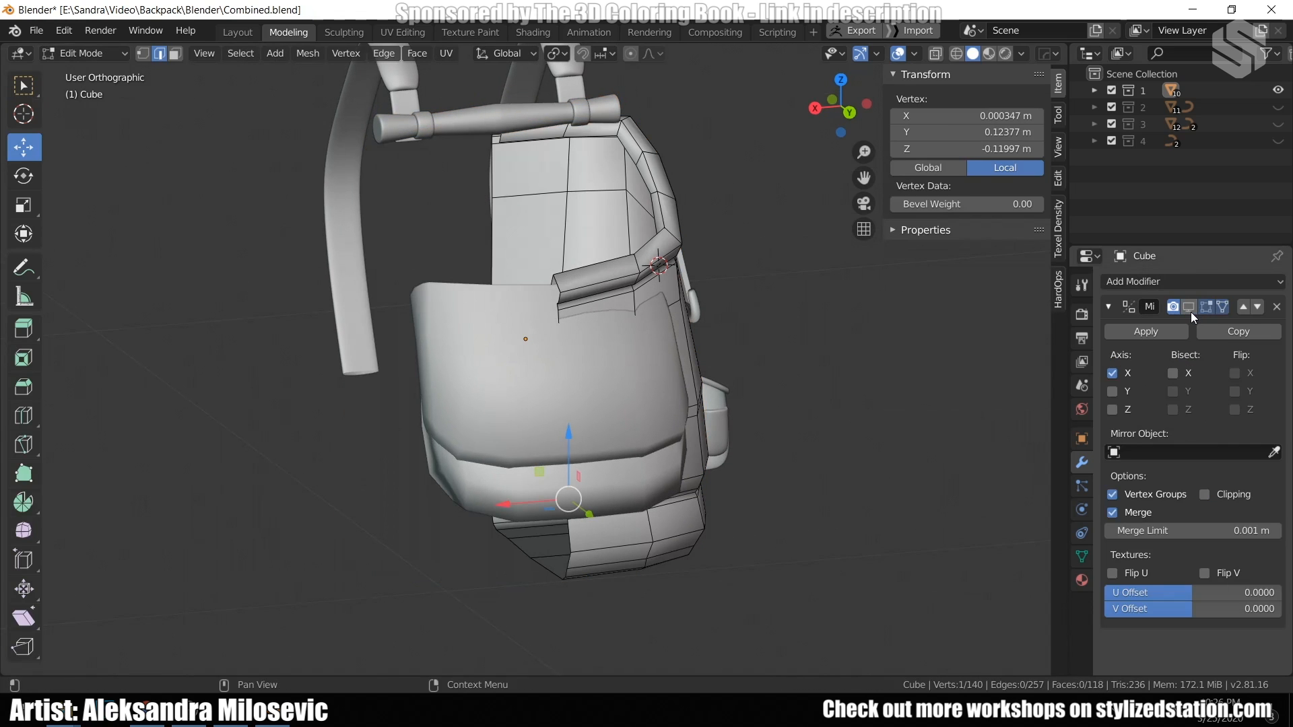
left_click(1191, 312)
Edge-slide the horizontal edge loop beside the front pocket upward by about 0.26 on the backpack body.
middle_click_drag(774, 320, 687, 326)
scroll(633, 414, "up", 2)
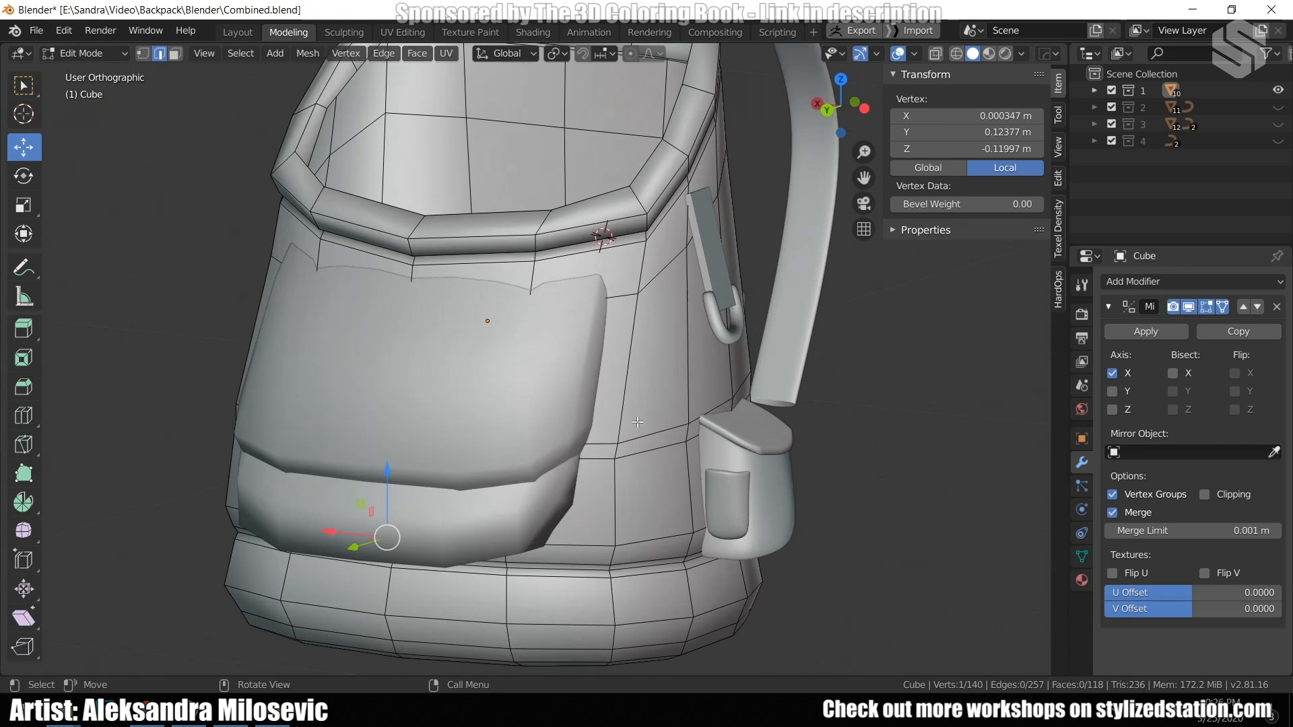
left_click(637, 423, "alt")
key("g")
key("g")
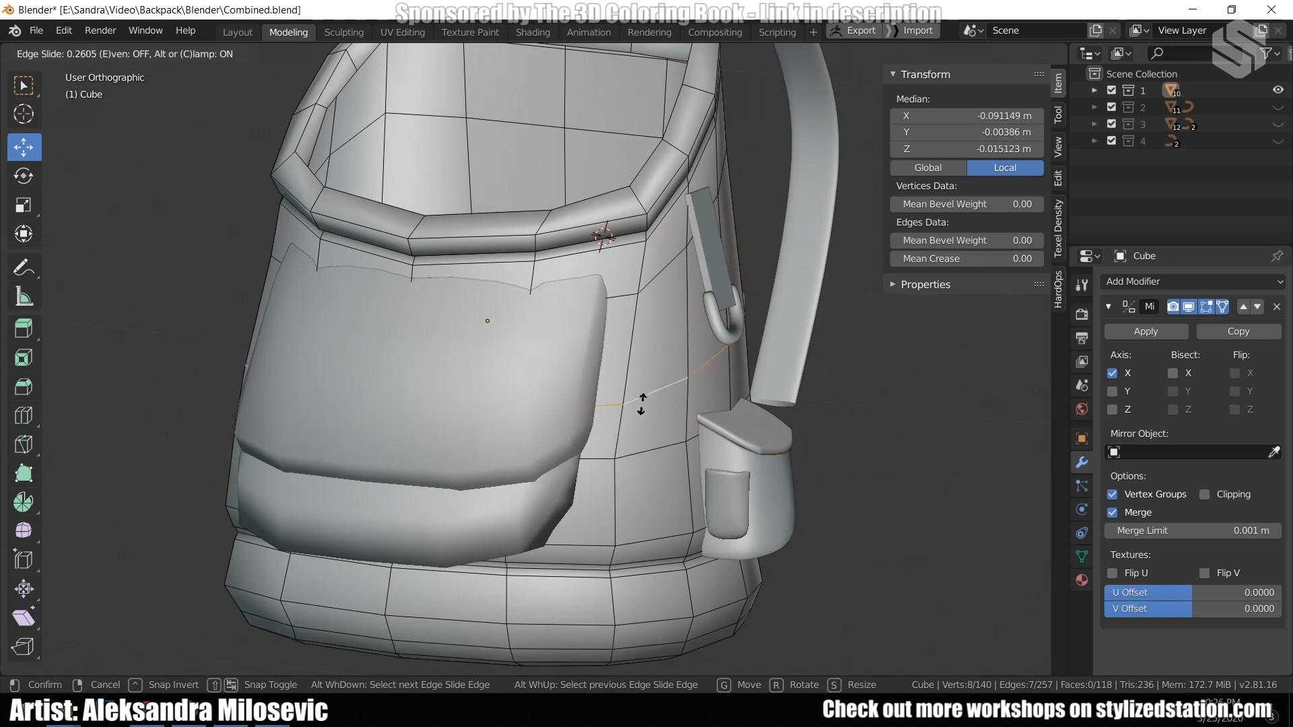
left_click(640, 405)
Leave the body's Edit Mode and turn the front pocket's subdivision modifier back on in the viewport.
middle_click_drag(639, 405, 536, 434)
key("Tab")
left_click(536, 435)
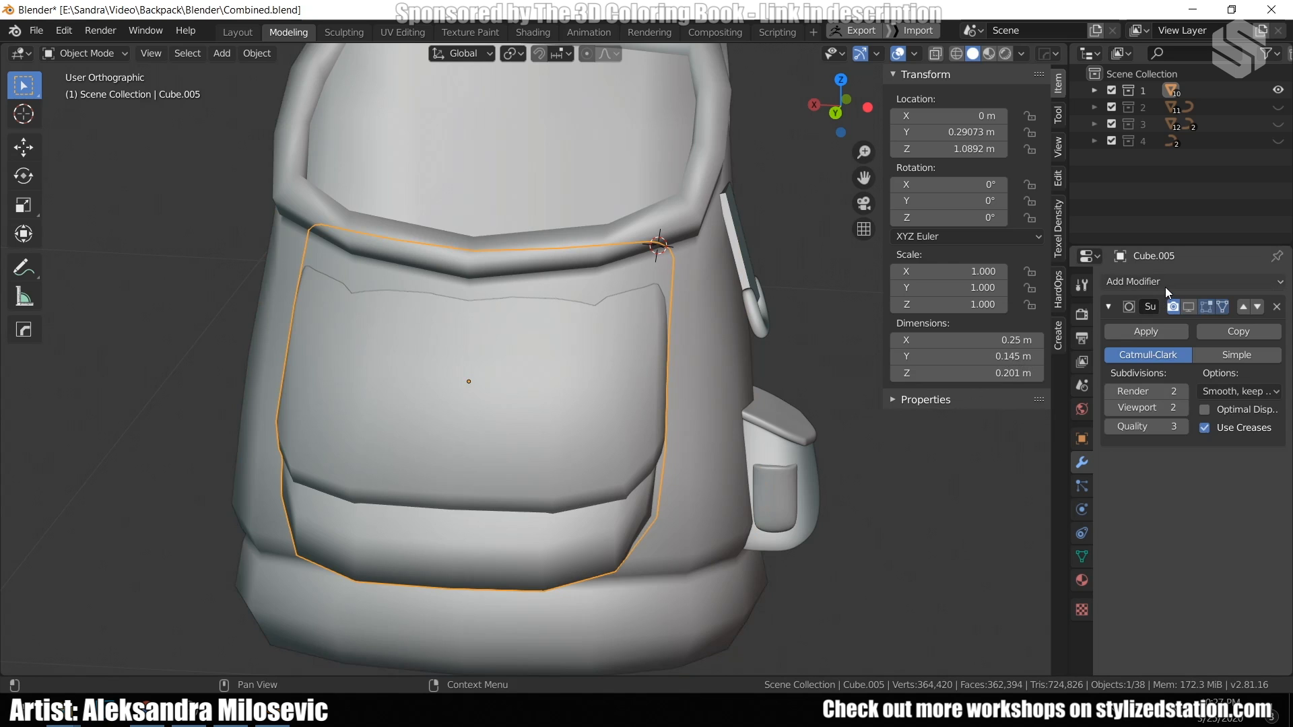
left_click(1189, 307)
Select the side strap and its metal ring and inspect the backpack's side and front from several angles.
scroll(632, 369, "down", 2)
middle_click_drag(633, 369, 550, 384)
scroll(616, 349, "up", 3)
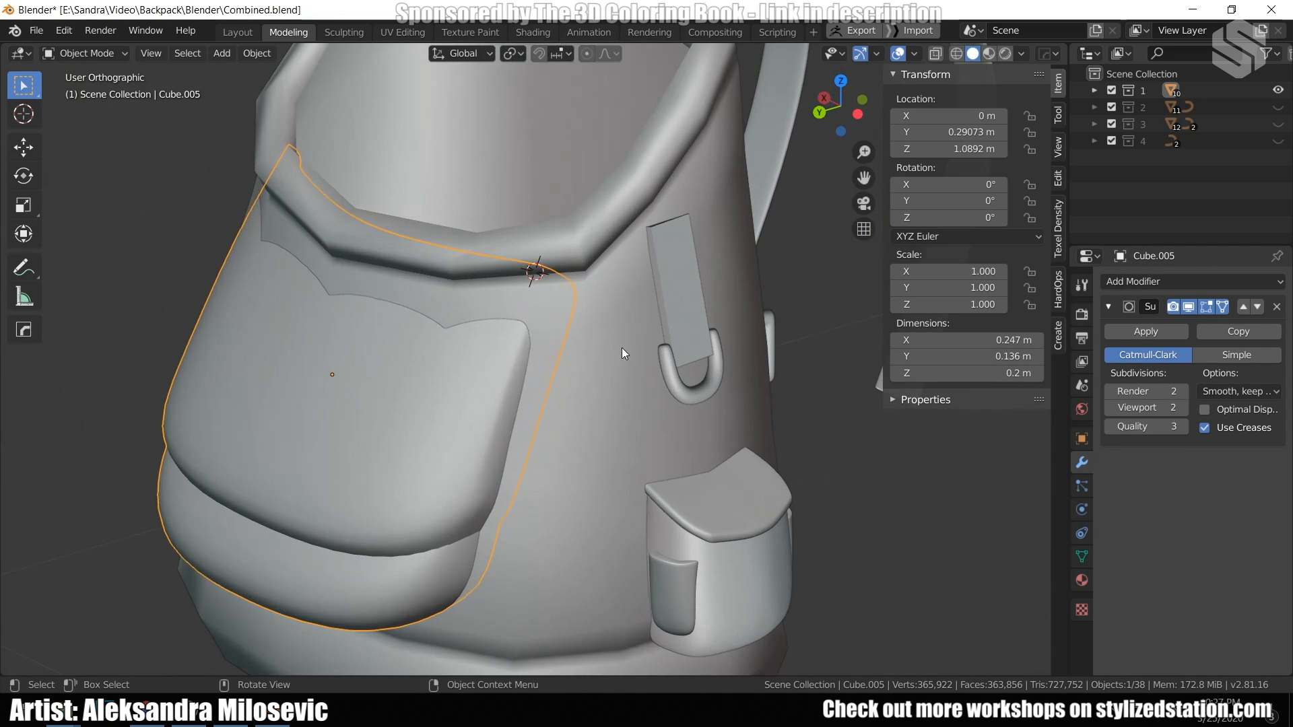
left_click(681, 314)
left_click(693, 385)
scroll(692, 385, "down", 3)
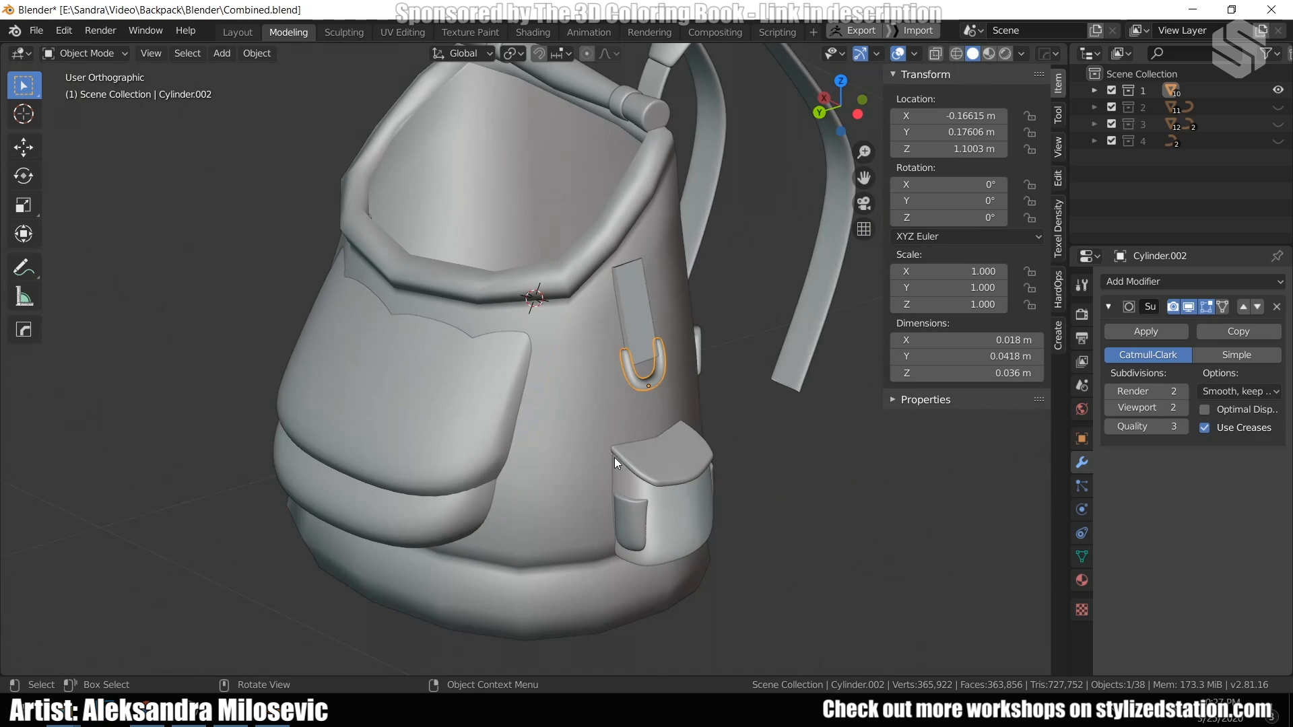
middle_click_drag(616, 459, 652, 429)
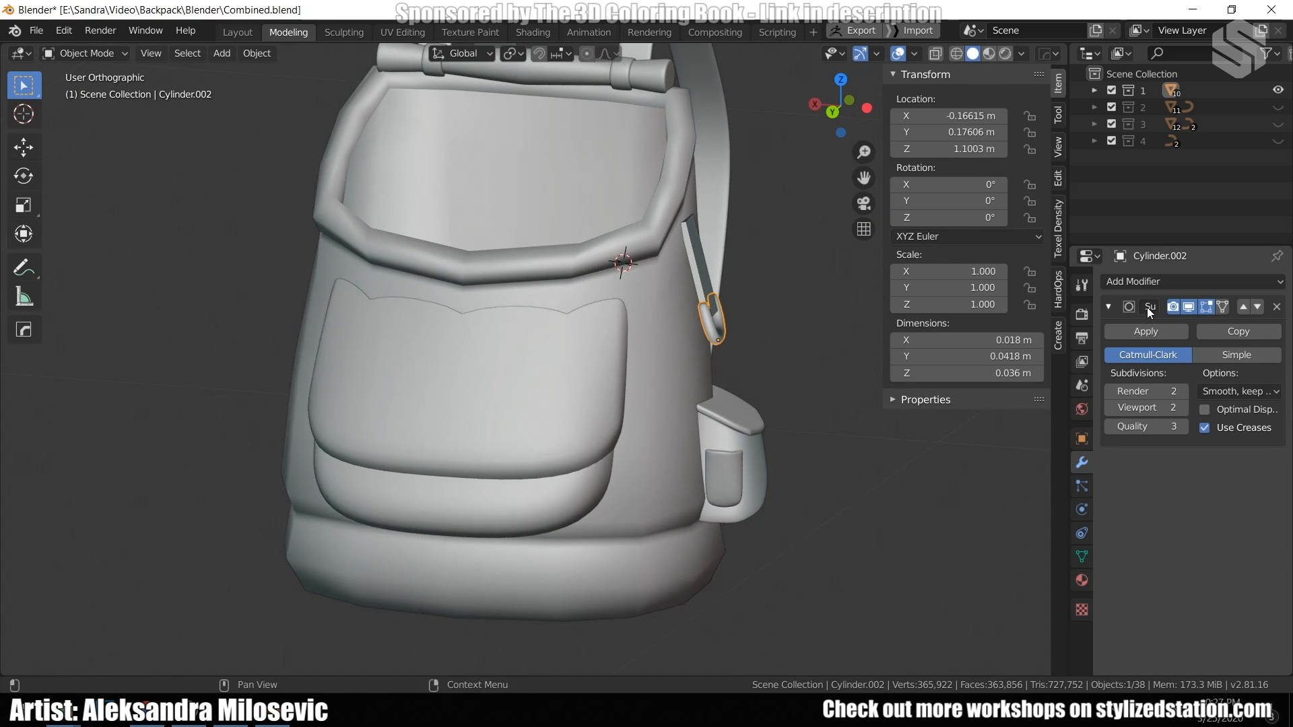
scroll(568, 403, "down", 2)
middle_click_drag(568, 402, 672, 398)
scroll(612, 407, "up", 4)
scroll(586, 403, "down", 3)
Show collection 2 instead of collection 1, select the backpack's front pocket and frame it.
left_click(549, 404)
middle_click_drag(545, 403, 588, 397)
left_click(451, 162)
middle_click_drag(536, 181, 580, 354)
left_click(580, 354)
key("KP_Decimal")
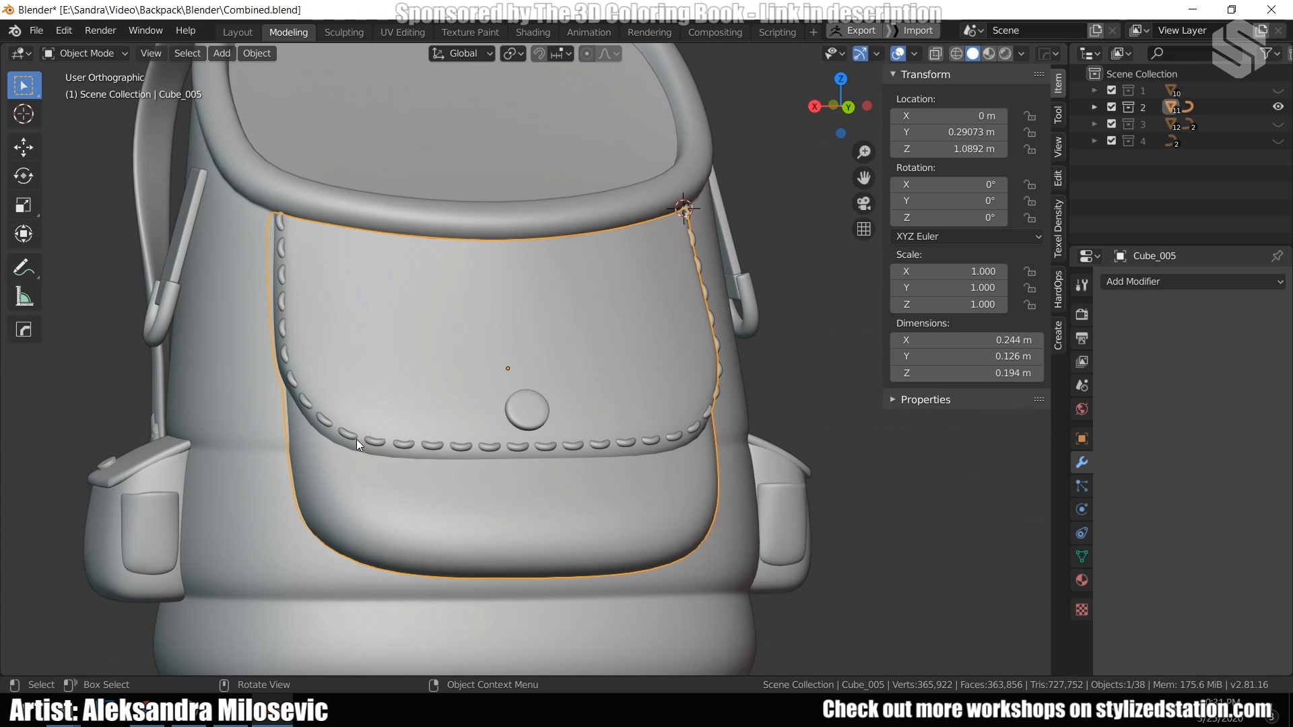
Duplicate the edge line along the front pocket flap in place and separate it into its own object.
key("Tab")
middle_click_drag(388, 361, 395, 370)
key("shift+d")
right_click(419, 381)
key("p")
left_click(419, 381)
Hide the original front pocket and isolate the separated edge line in local view.
key("Tab")
key("h")
left_click(454, 465)
left_click(453, 464)
key("KP_Divide")
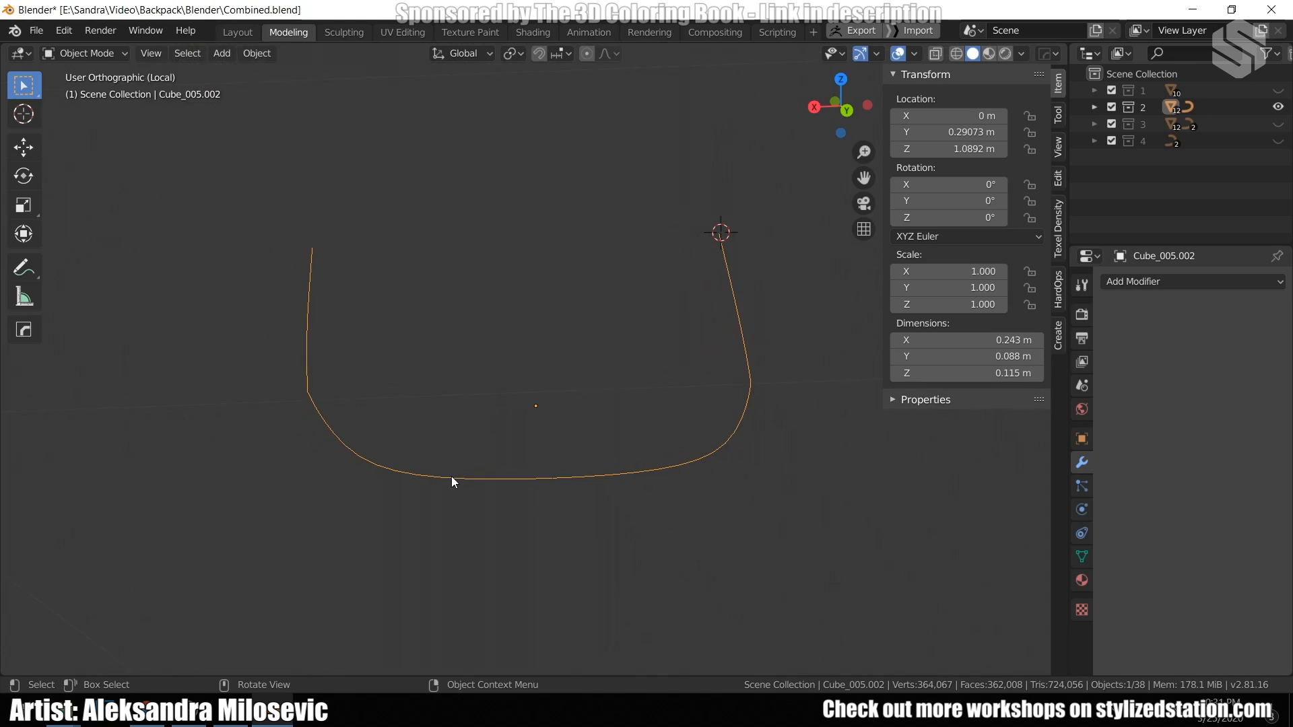
Dissolve every second vertex along the separated pocket edge line to thin out its points.
key("Tab")
middle_click_drag(393, 467, 427, 435, "shift")
scroll(378, 367, "up", 4)
middle_click_drag(394, 313, 614, 426)
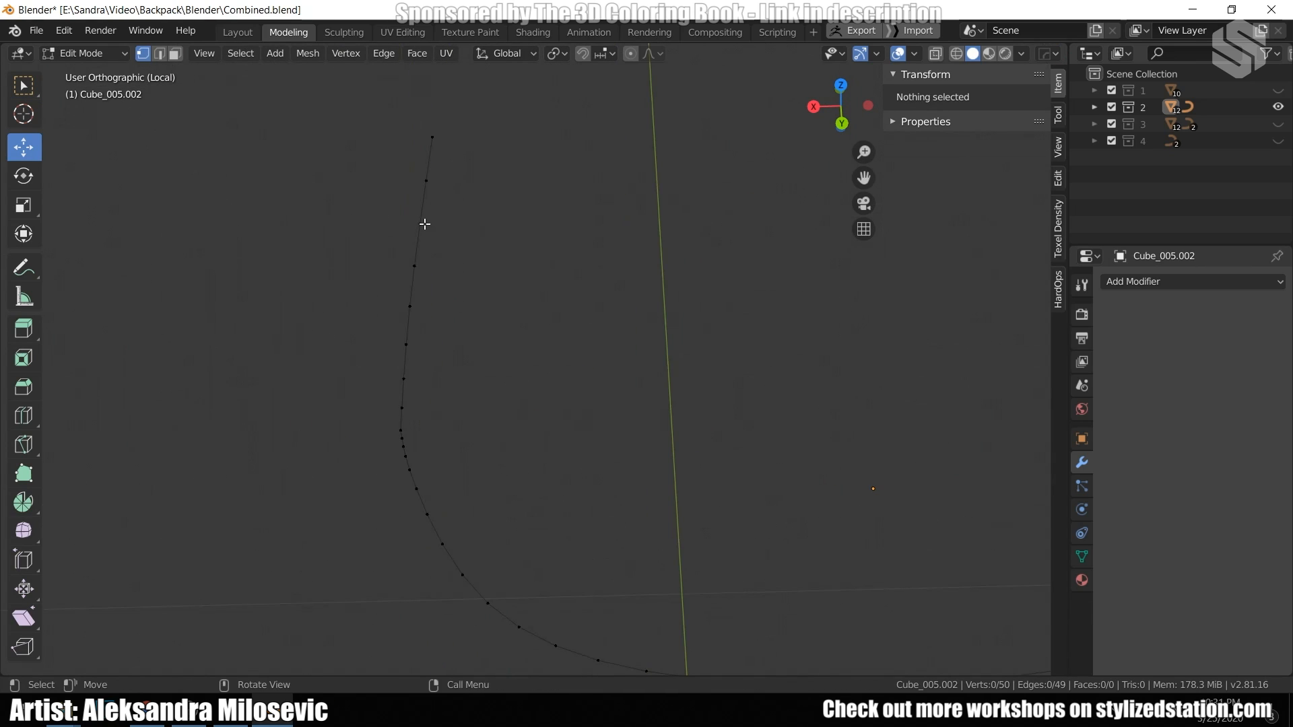
left_click(422, 223)
left_click(407, 306, "shift")
left_click(37, 92)
left_click(403, 378, "shift")
left_click(429, 516, "shift")
middle_click_drag(562, 551, 457, 467, "shift")
left_click(358, 491, "shift")
middle_click_drag(582, 603, 450, 564, "shift")
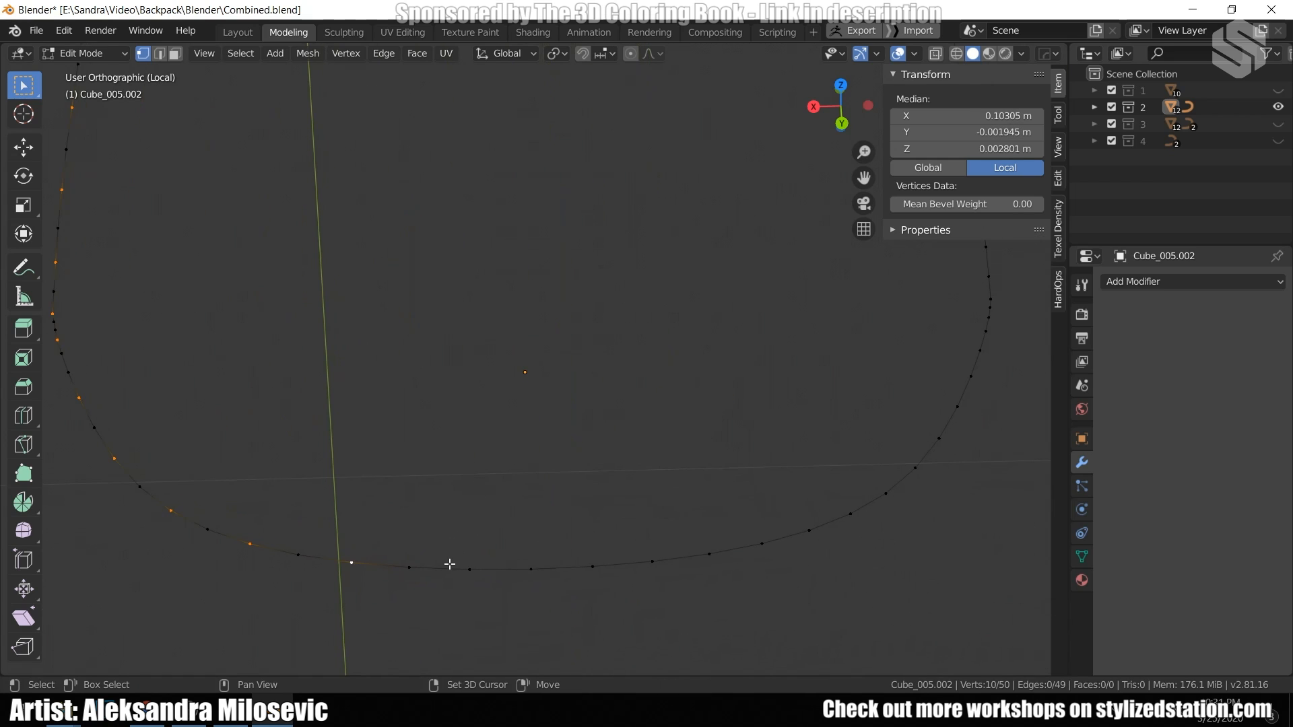
left_click(890, 497, "shift")
middle_click_drag(930, 437, 683, 531, "shift")
left_click(698, 533, "shift")
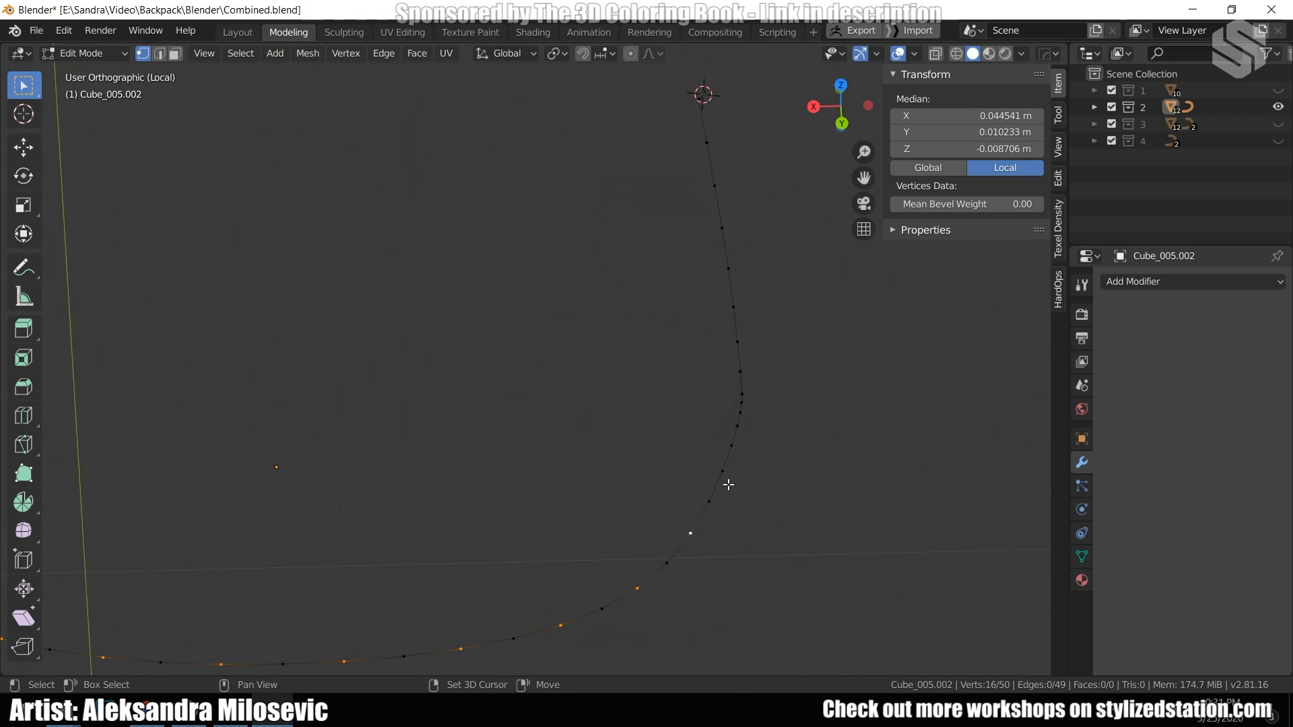
scroll(796, 404, "down", 3)
key("x")
left_click(796, 404)
key("Tab")
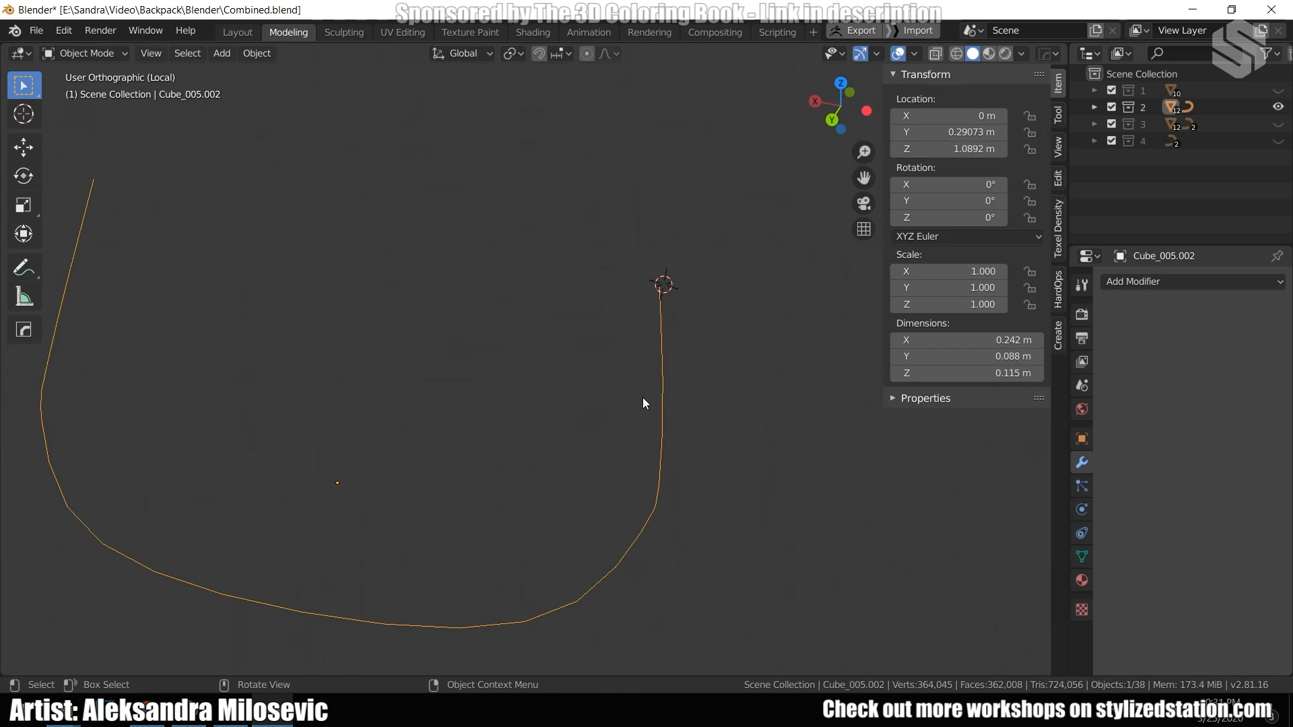
Convert the simplified edge line from a mesh into a curve and check it in Edit Mode.
left_click(256, 53)
mouse_move(307, 495)
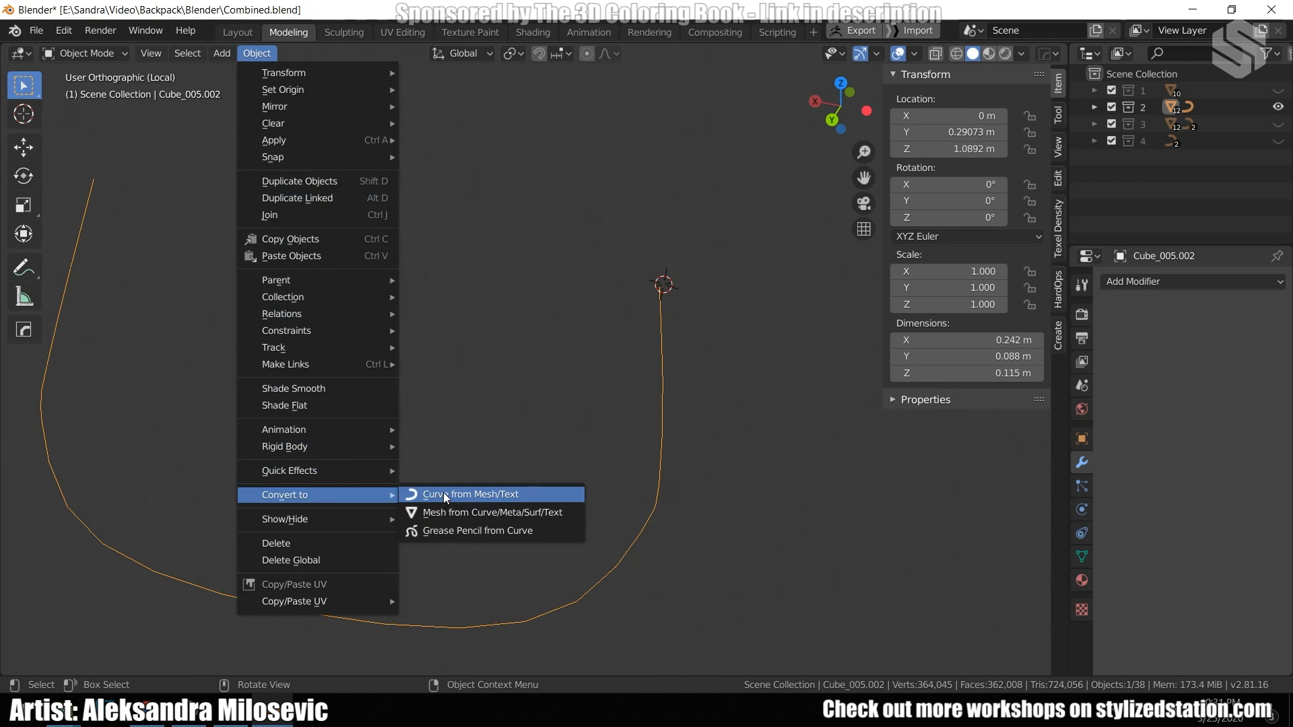
left_click(443, 494)
key("Tab")
scroll(604, 349, "down", 2)
key("Tab")
Add a Bezier curve at the 3D cursor, scale it down to about 0.167 and frame it.
key("shift+a")
mouse_move(621, 387)
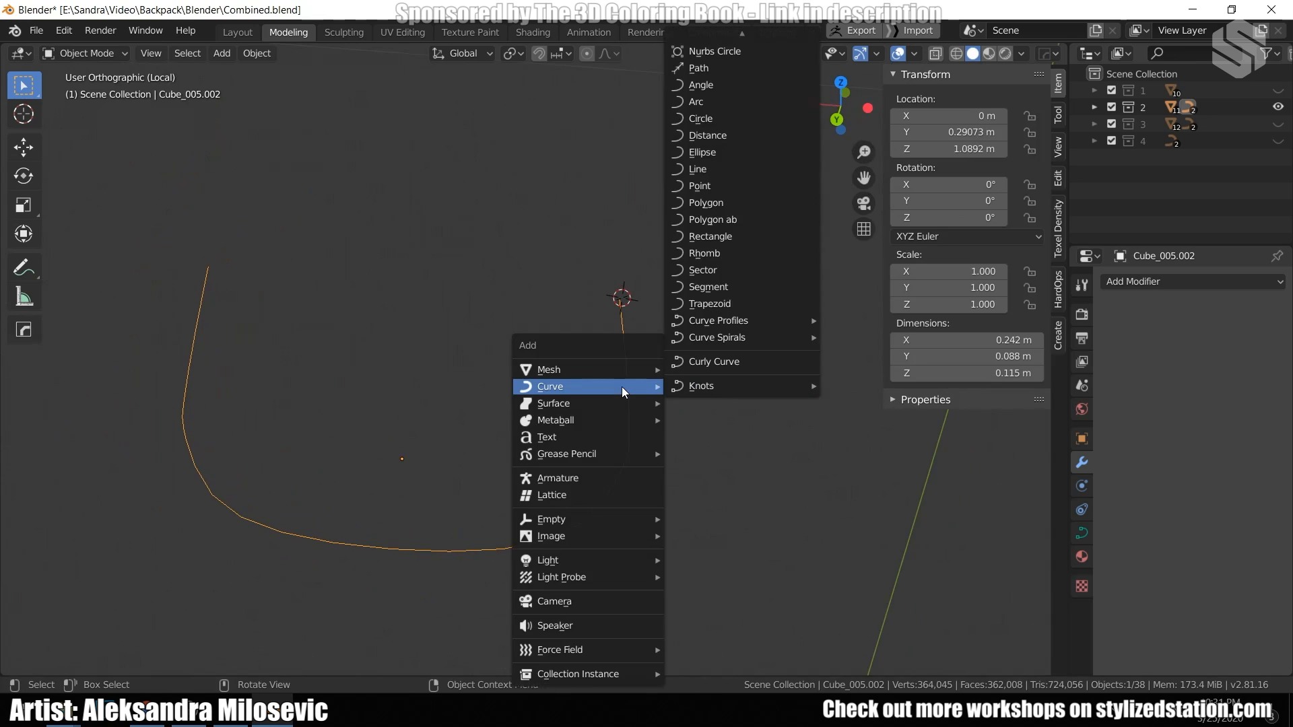
left_click(704, 42)
scroll(637, 273, "down", 3)
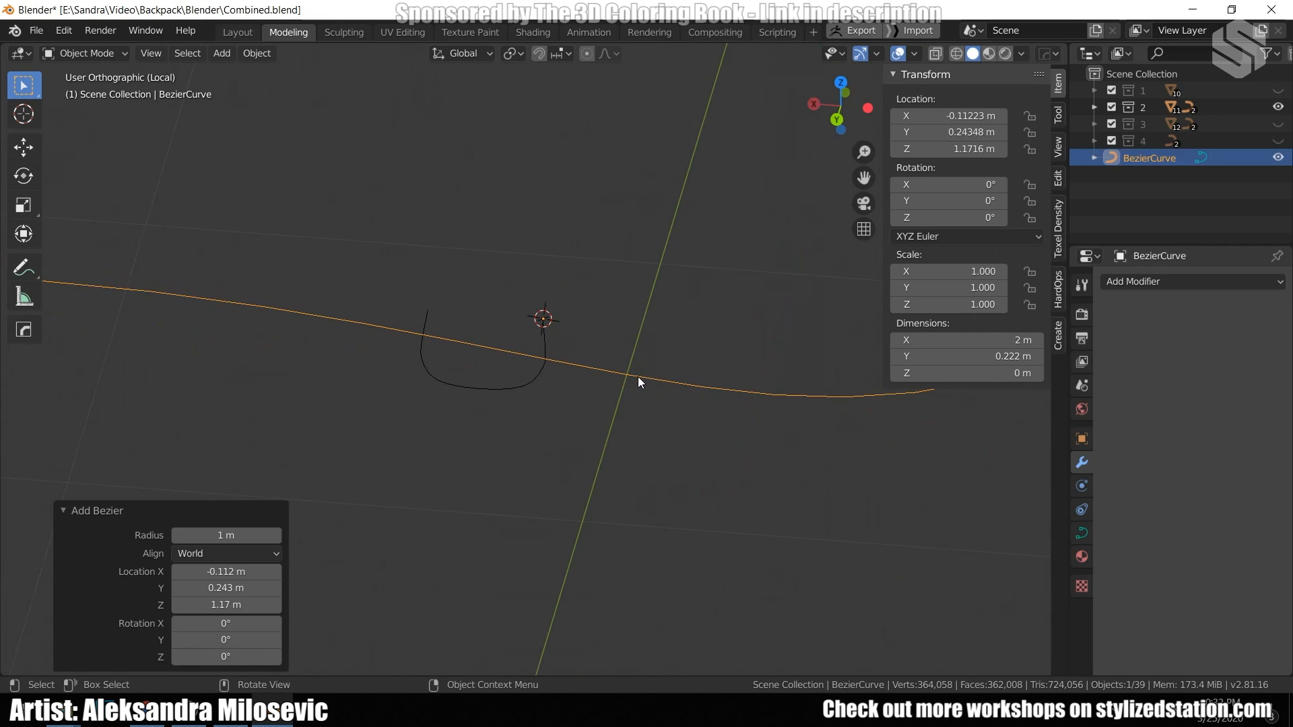
key("s")
left_click(536, 352)
key("KP_Decimal")
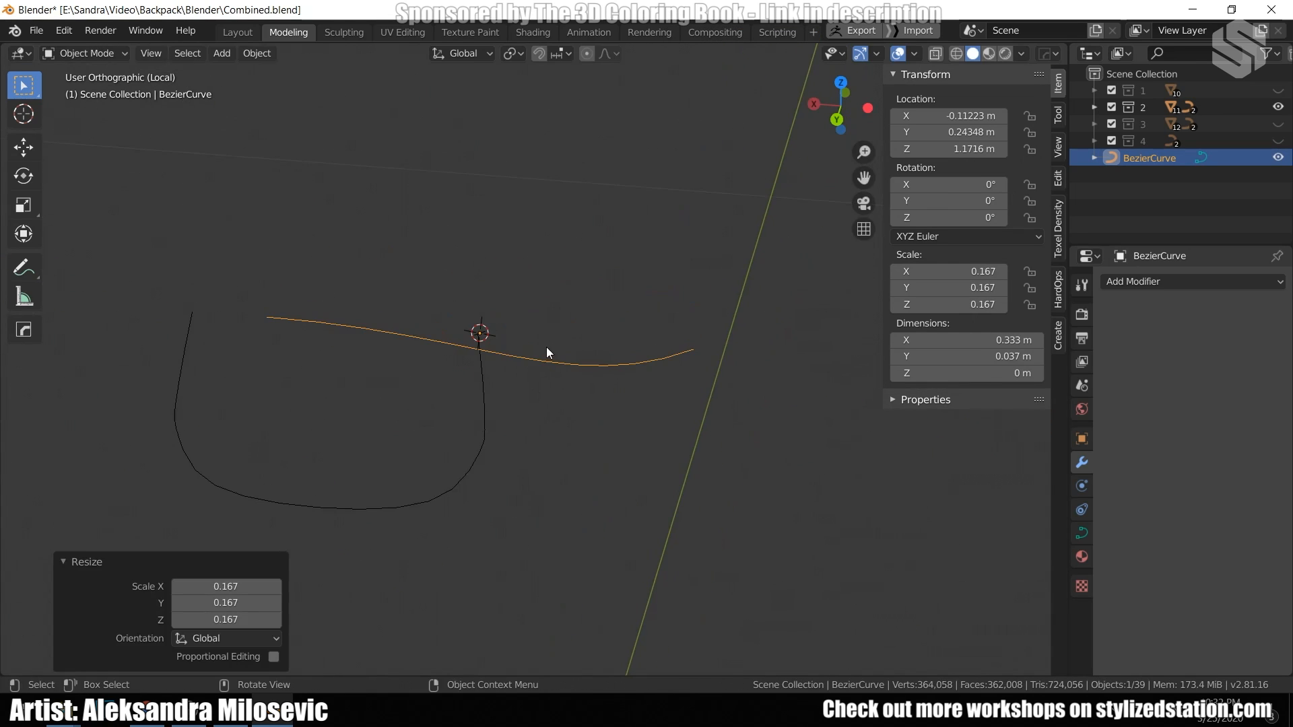
Flatten all control points of the Bezier curve by scaling them to 0 along Y.
key("Tab")
key("s")
key("z")
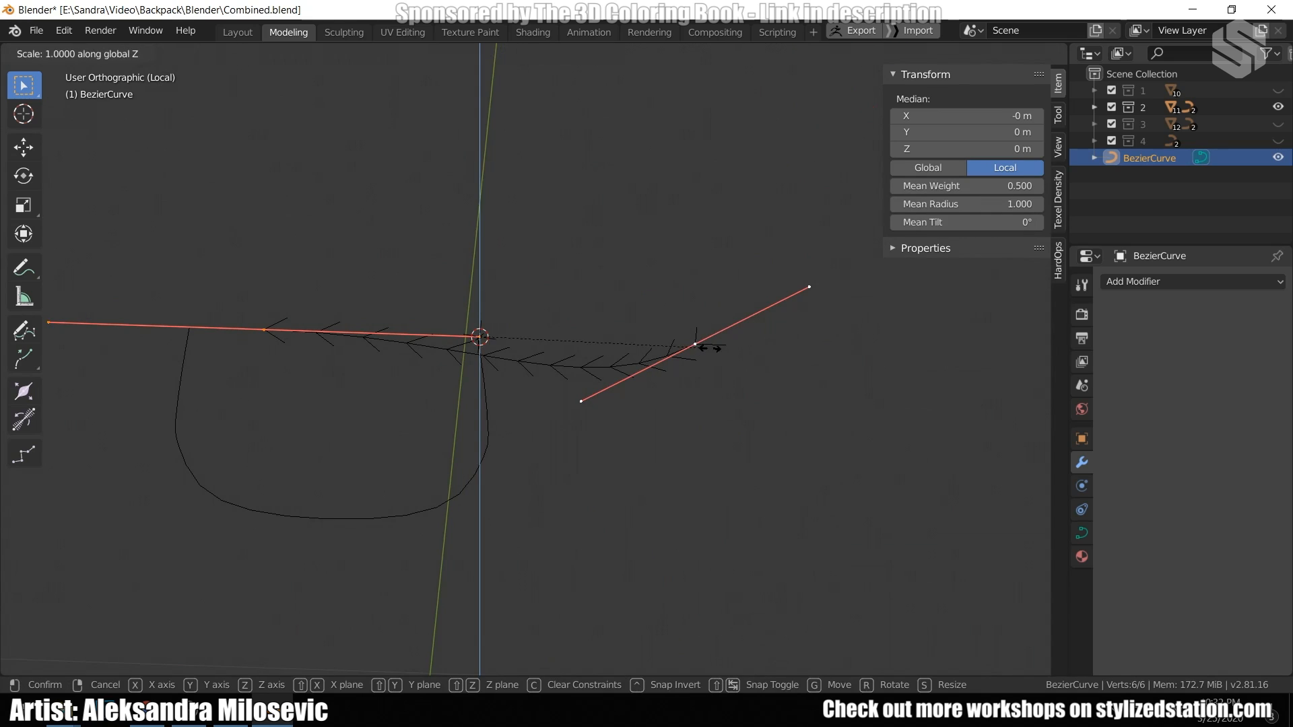
key("y")
key("0")
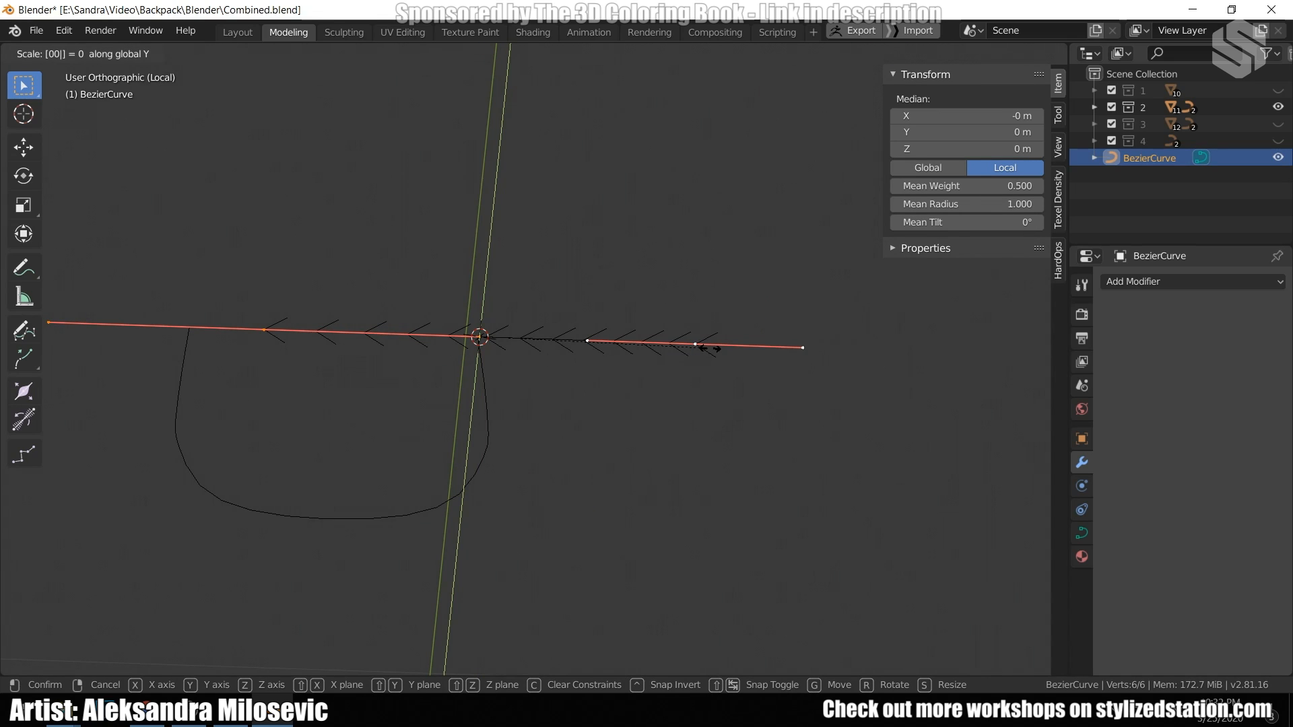
left_click(710, 349)
Raise the two inner handles of the Bezier curve along Z to bend it into an arch.
middle_click_drag(570, 402, 566, 344)
left_click(480, 331)
left_click(586, 323, "shift")
middle_click_drag(579, 249, 602, 297, "shift")
key("g")
key("z")
left_click(579, 243)
Scale the arch's inner handles along X and shift one handle along X to even out the curvature.
key("s")
key("x")
left_click(877, 340)
left_click(460, 279)
key("g")
key("x")
left_click(444, 255)
middle_click_drag(558, 275, 661, 357)
key("Tab")
Give the arched curve a bevel depth of 0.14 m to turn it into a tube.
left_click(1082, 532)
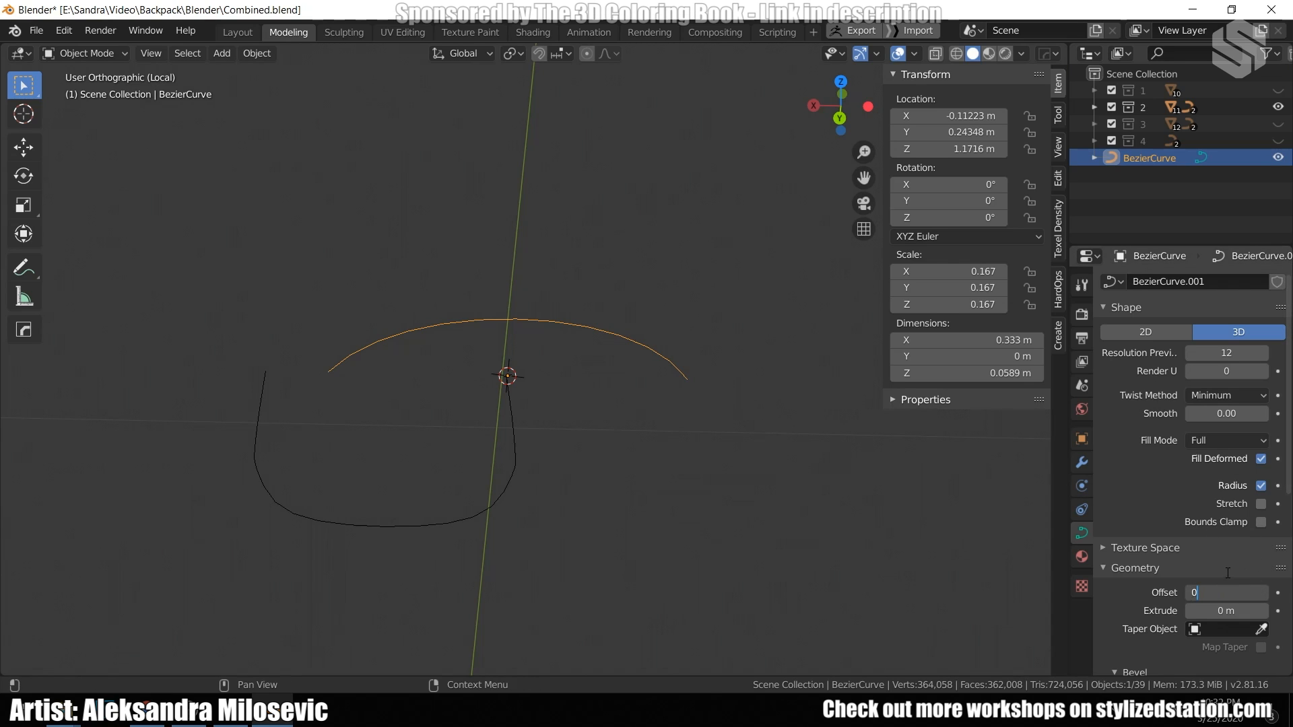
key("Return")
scroll(1178, 580, "down", 3)
mouse_move(1221, 617)
left_mouse_down()
mouse_move(1266, 617)
mouse_move(1228, 616)
left_mouse_up()
scroll(495, 412, "up", 3)
Scale the tube down as an object and apply its rotation and scale.
key("s")
left_click(550, 392)
key("ctrl+a")
left_click(653, 401)
Narrow the tube's arch along X in Edit Mode to make a tighter stitch shape.
key("Tab")
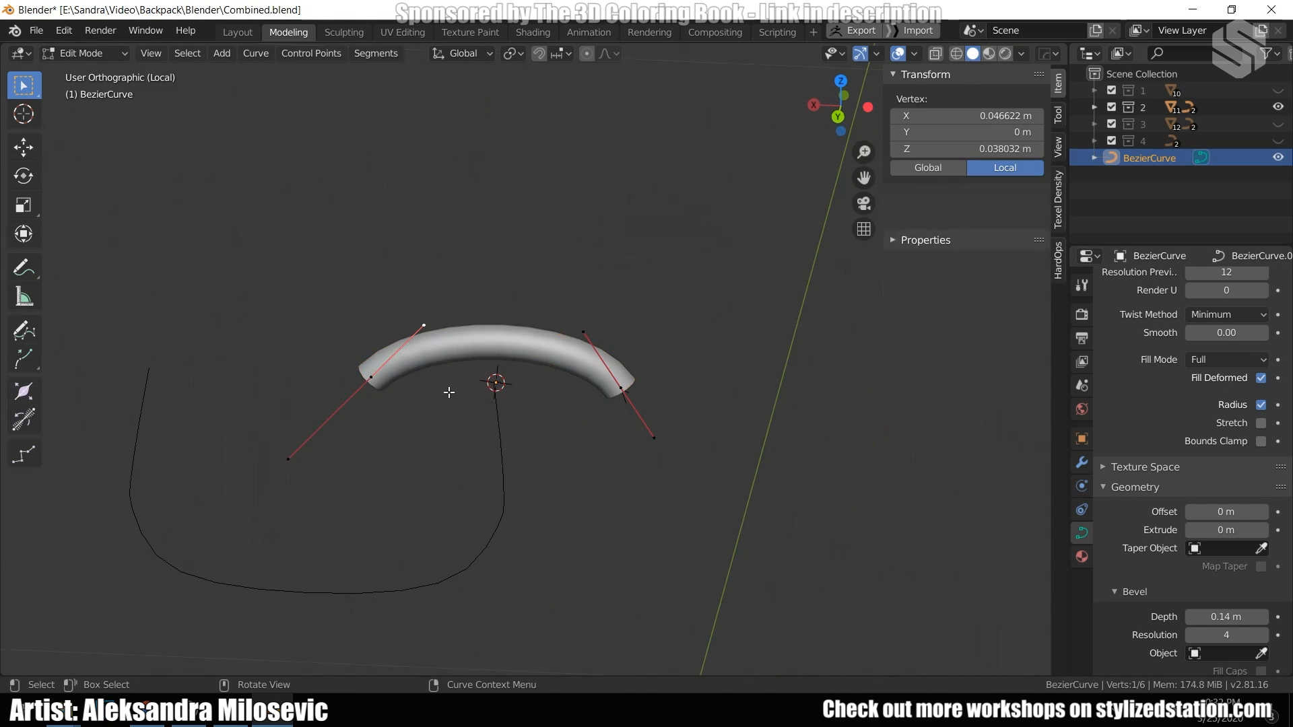
key("s")
key("x")
left_click(652, 350)
middle_click_drag(652, 350, 669, 369)
Scale the whole stitch tube to about 0.654 and apply its rotation and scale.
key("Tab")
key("s")
left_click(629, 370)
key("ctrl+a")
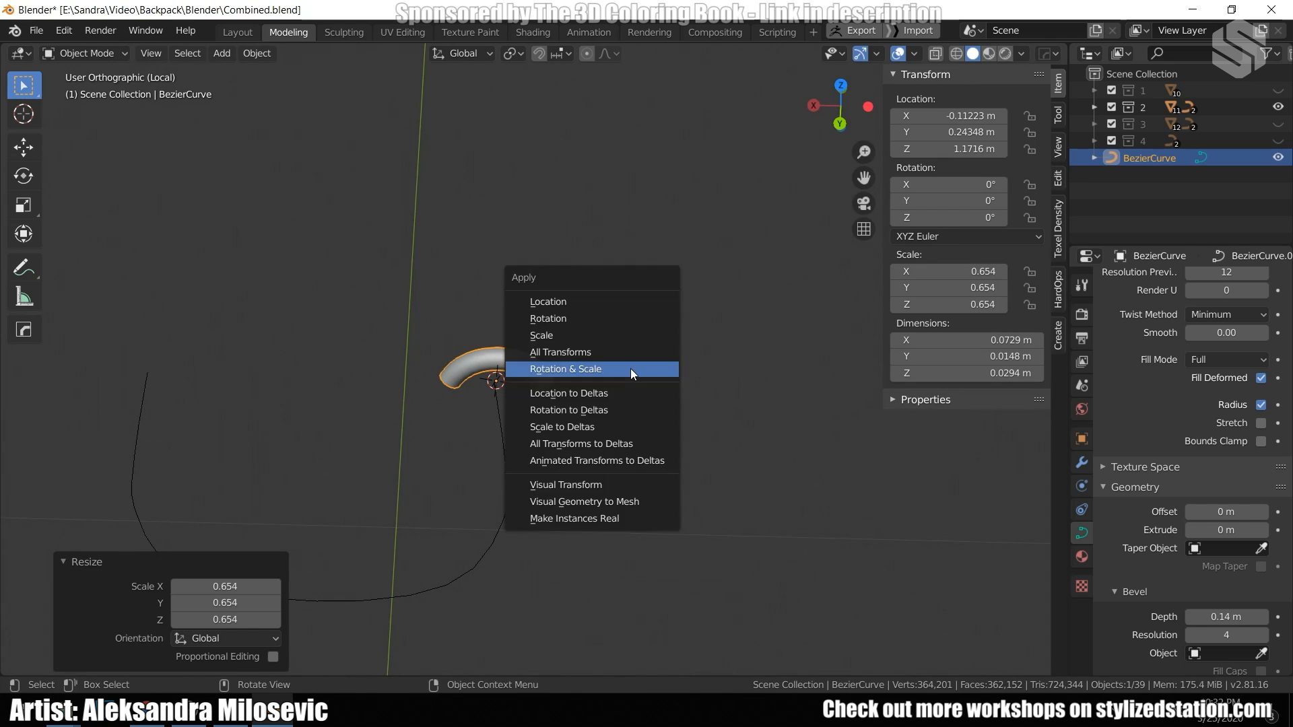
left_click(630, 369)
Snap the 3D cursor to the end point of the pocket line curve and set that curve's origin to the cursor.
scroll(572, 398, "up", 1)
middle_click_drag(502, 445, 519, 411, "shift")
left_click(518, 411)
scroll(472, 369, "up", 4)
middle_click_drag(472, 369, 560, 361, "shift")
key("Tab")
key("shift+s")
left_click(633, 455)
middle_click_drag(633, 455, 603, 355)
key("Tab")
right_click(559, 378)
mouse_move(559, 442)
left_click(680, 481)
Select the stitch tube and snap it to the 3D cursor at the end of the pocket line curve.
left_click(617, 350)
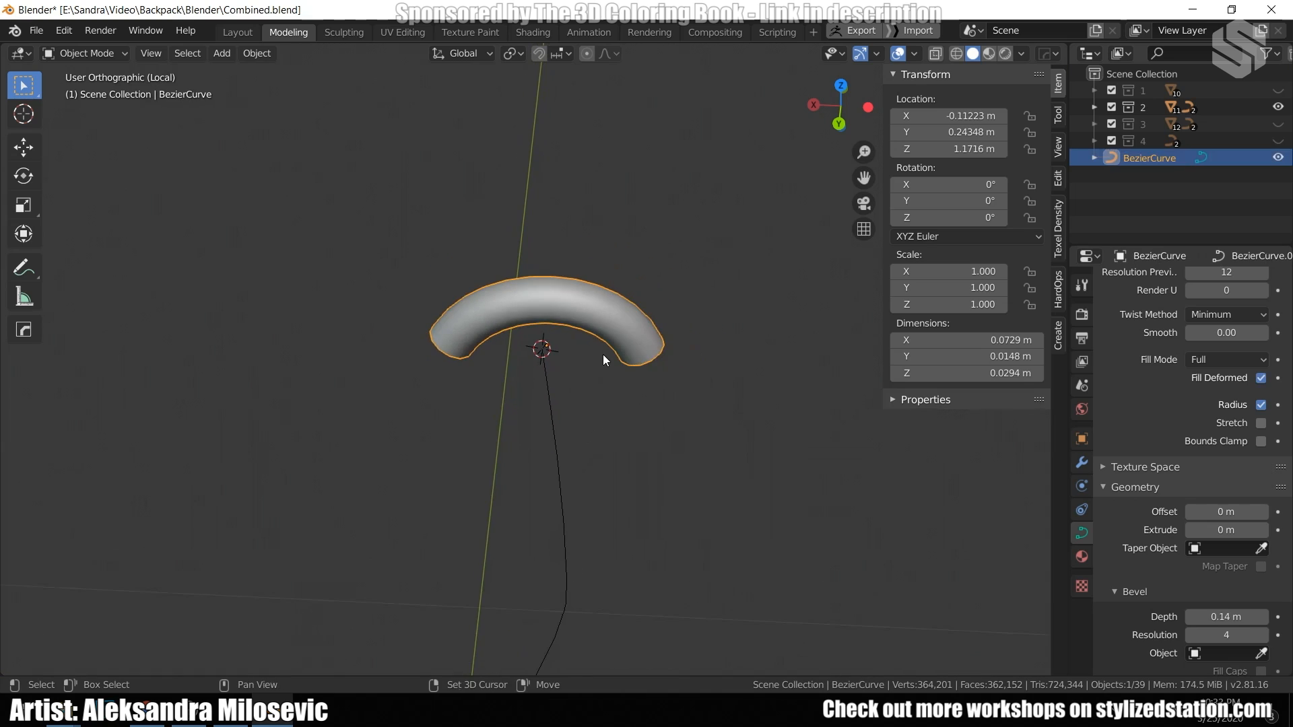
key("shift+s")
left_click(597, 257)
key("shift+s")
left_click(583, 505)
scroll(596, 397, "down", 3)
middle_click_drag(596, 403, 548, 384)
scroll(548, 384, "up", 2)
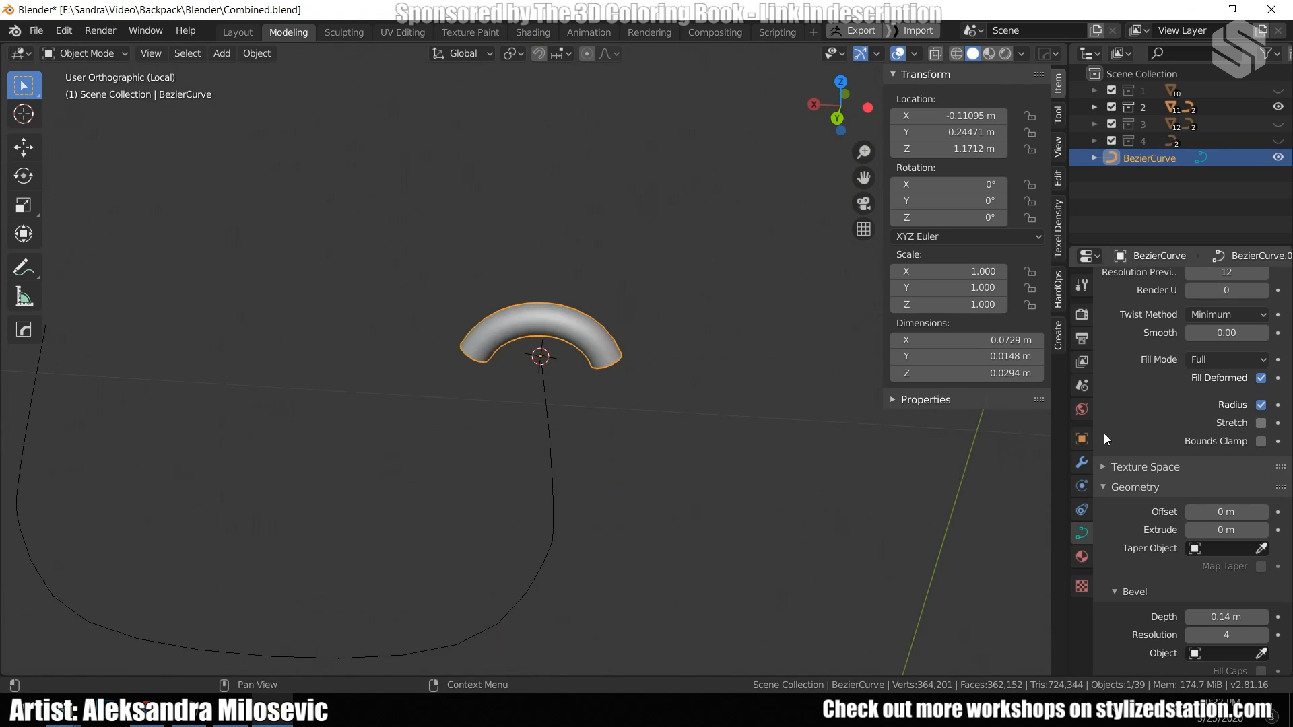
Add an Array modifier with a count of 4 to the stitch tube.
left_click(1081, 462)
left_click(1132, 281)
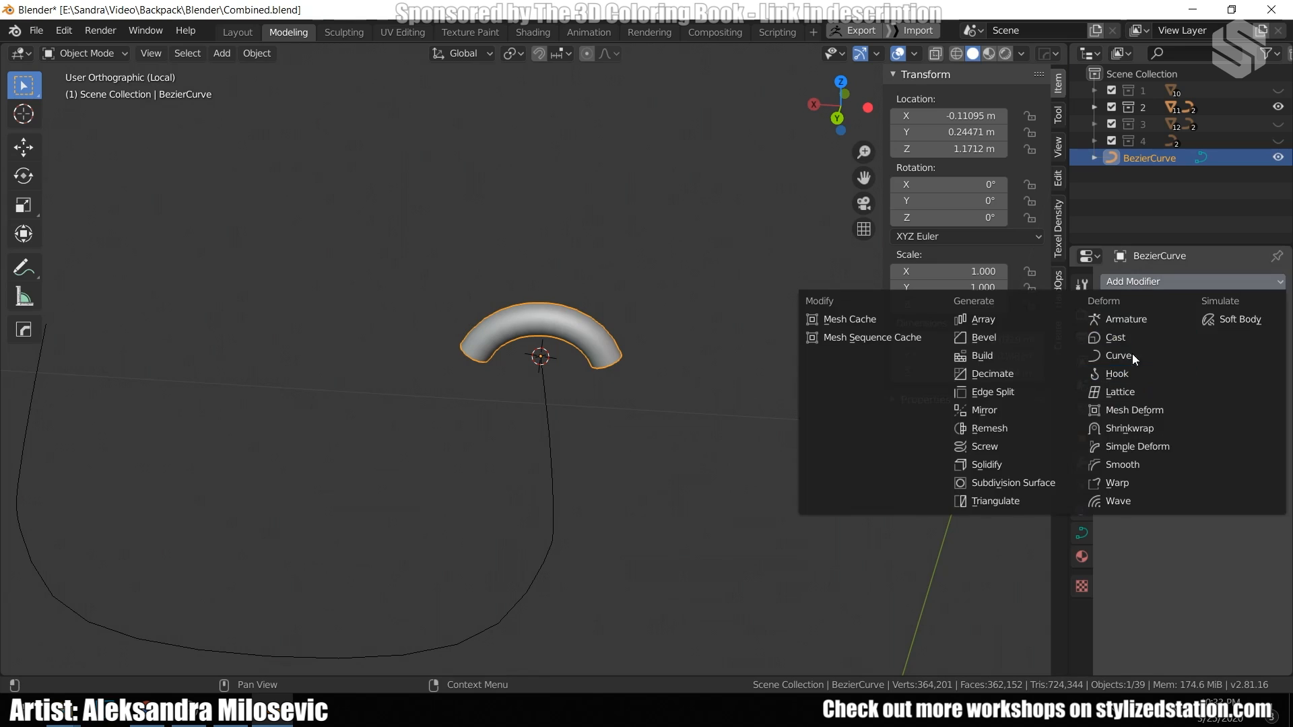
left_click(994, 319)
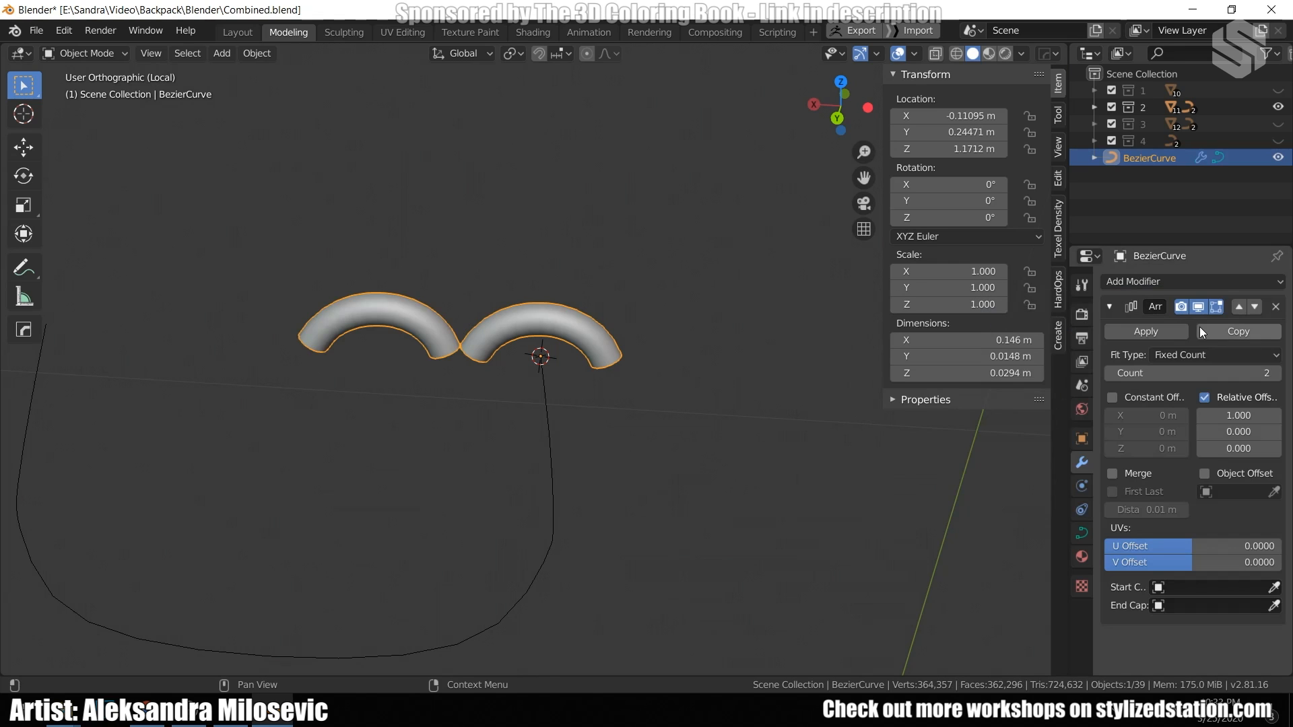
double_click(1278, 373)
Add a Curve modifier to the stitch tube with the pocket line curve as its object.
left_click(1203, 282)
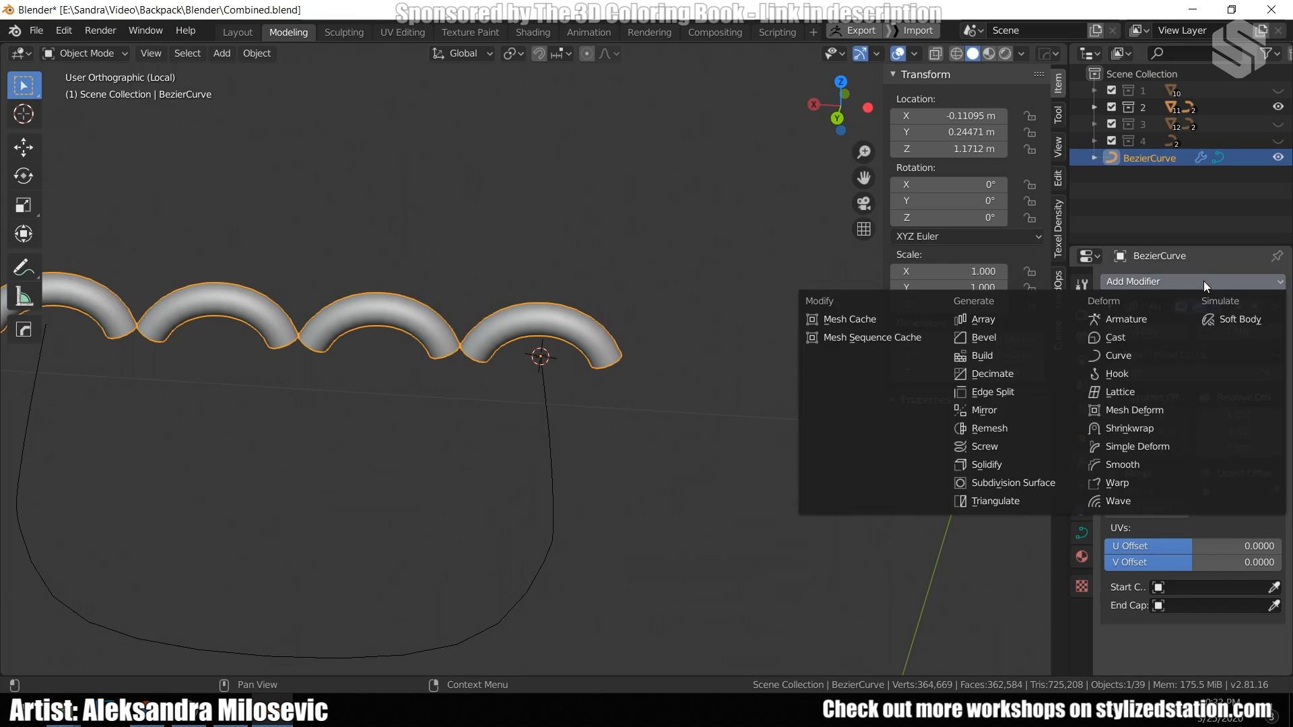
left_click(1140, 350)
scroll(1186, 512, "down", 3)
left_click(1181, 614)
left_click(551, 431)
middle_click_drag(556, 432, 559, 374)
Scale the stitches to about 0.289 and set the array count to 24 to cover the whole pocket line.
key("s")
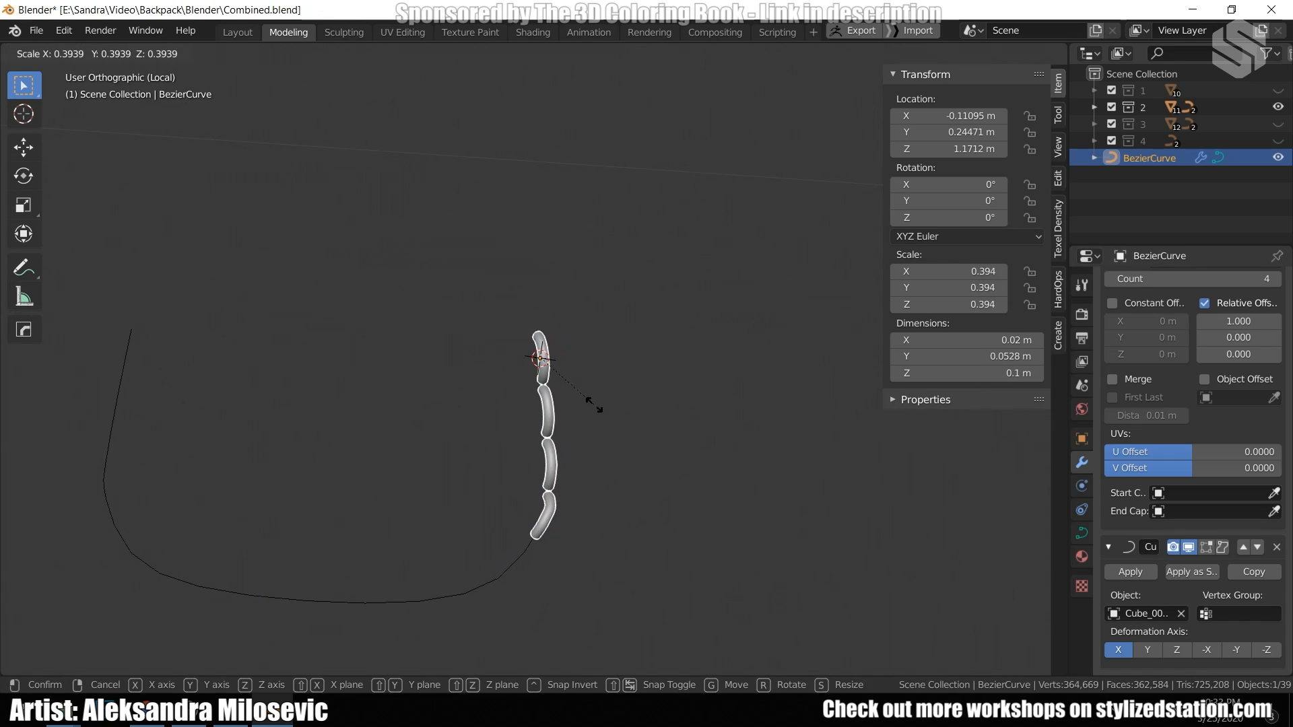
left_click(568, 389)
left_click(1275, 283)
left_click(1276, 283)
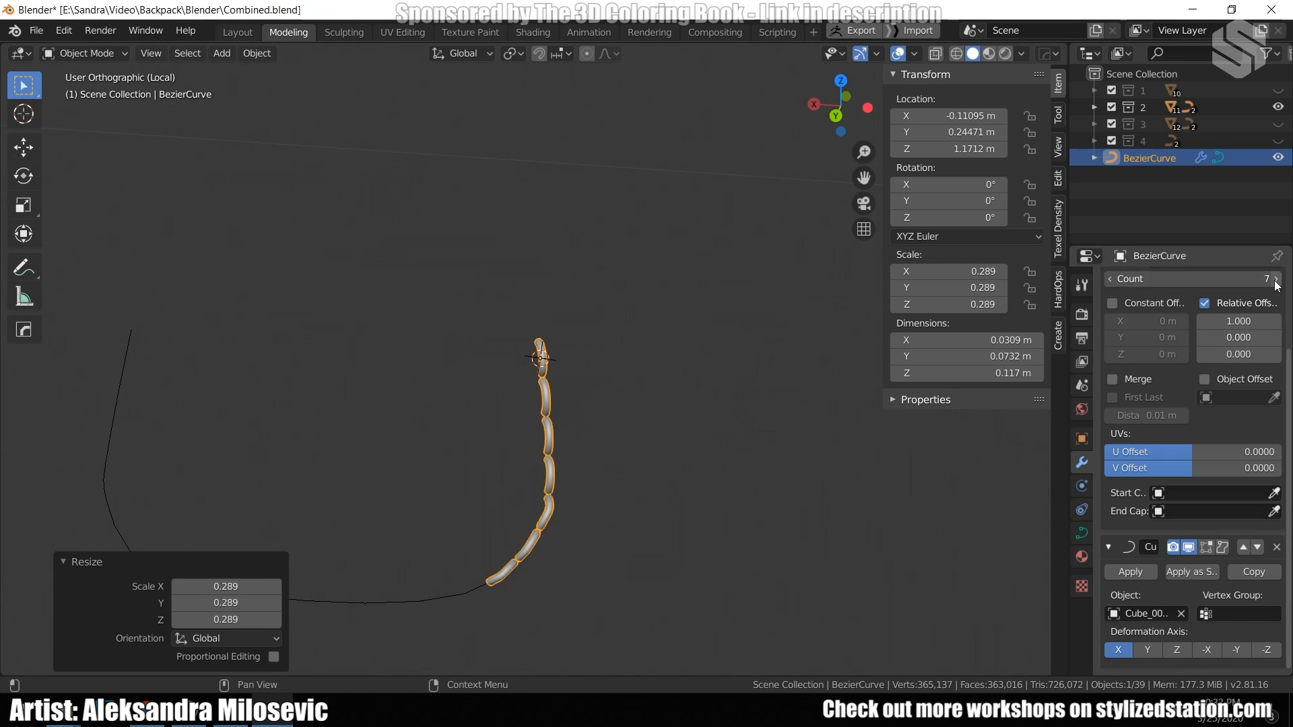
left_click(1275, 283)
left_click(1276, 283)
left_click(1275, 283)
left_click(1275, 284)
left_click(1274, 285)
left_click(1275, 284)
left_click(1275, 284)
left_click(1275, 285)
left_click(1275, 284)
left_click(1275, 285)
left_click(1275, 284)
left_click(1275, 284)
middle_click_drag(671, 438, 693, 380)
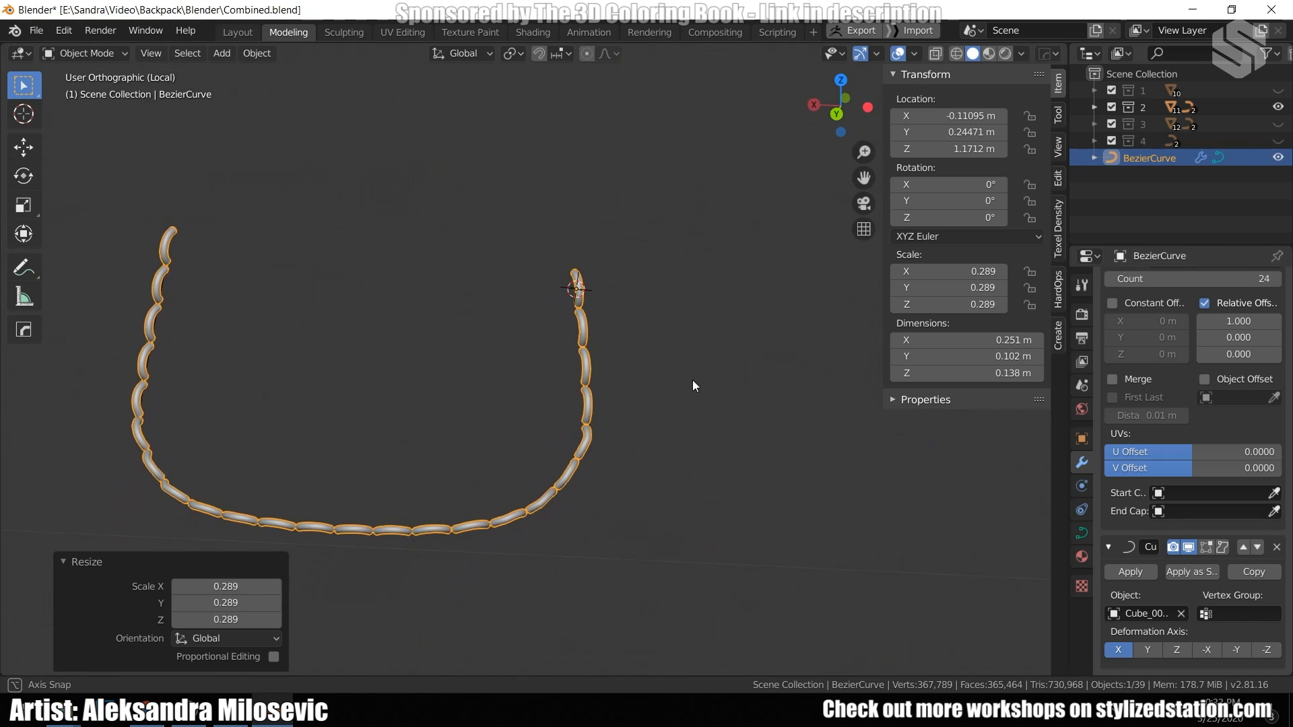
Hide the stitch curve and view the whole backpack with its stitched front pocket from several angles.
key("h")
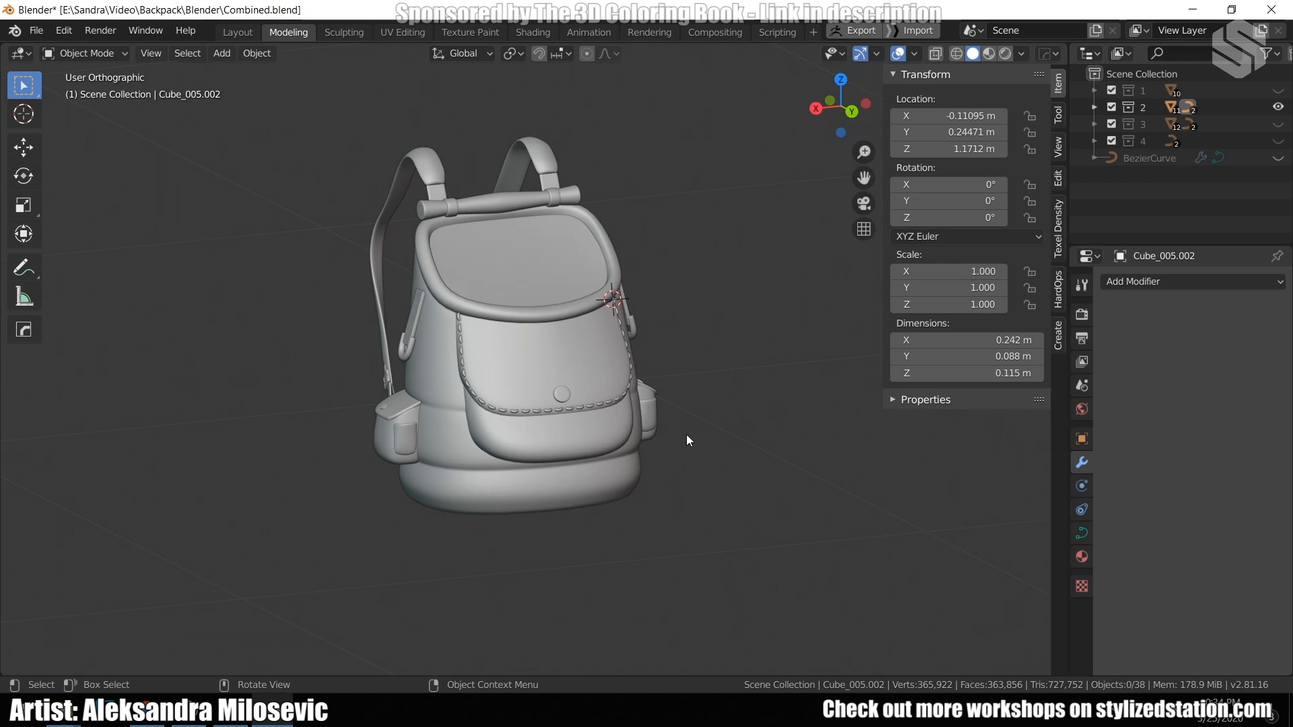
middle_click_drag(736, 450, 680, 458)
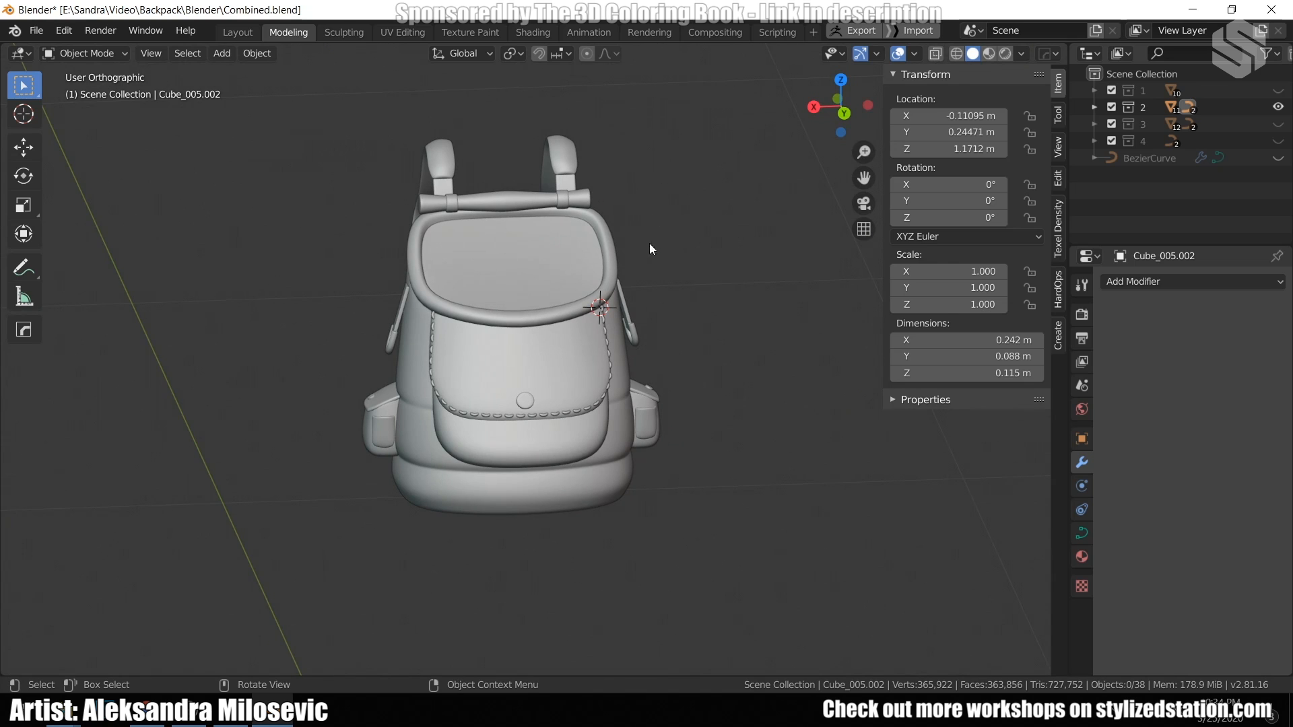
middle_click_drag(357, 342, 1021, 335)
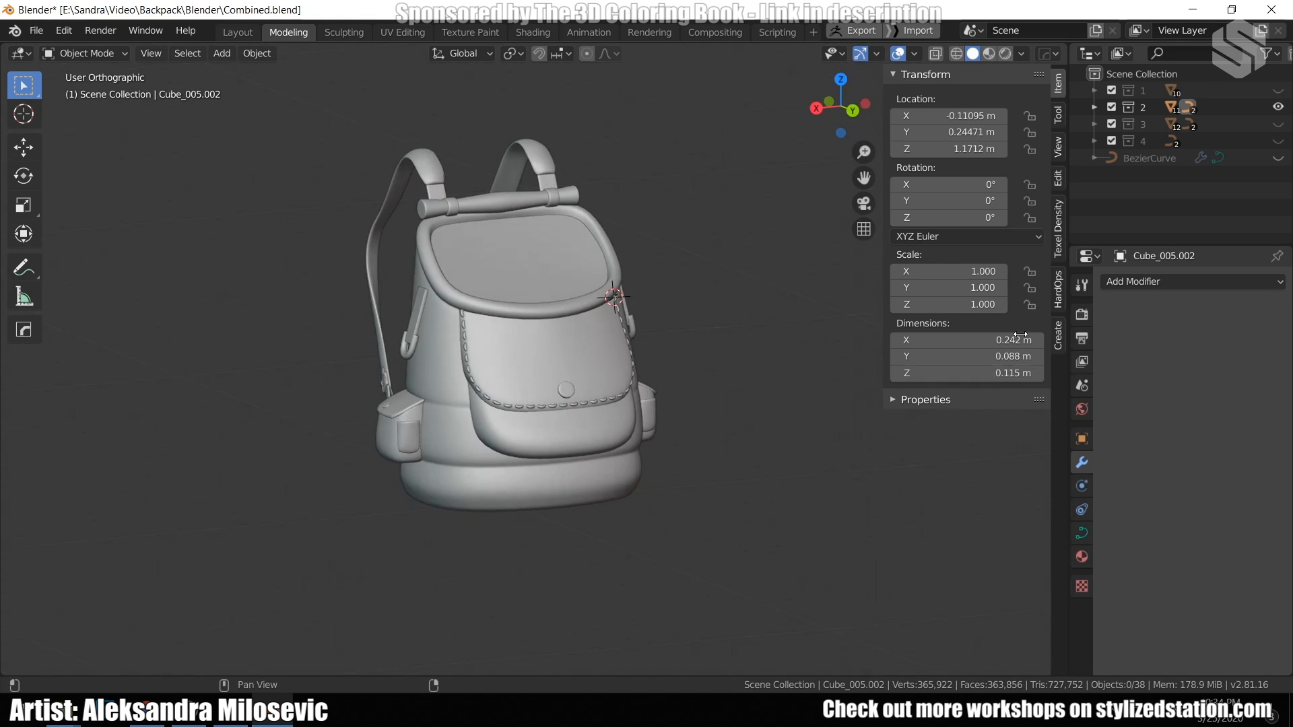
Show collection 3 instead of collection 2.
left_click(1278, 106)
left_click(1279, 125)
middle_click_drag(609, 479, 583, 509)
Try to pull the centre edge line of the backpack's body down along Z.
left_click(440, 381)
key("Tab")
middle_click_drag(431, 404, 532, 529)
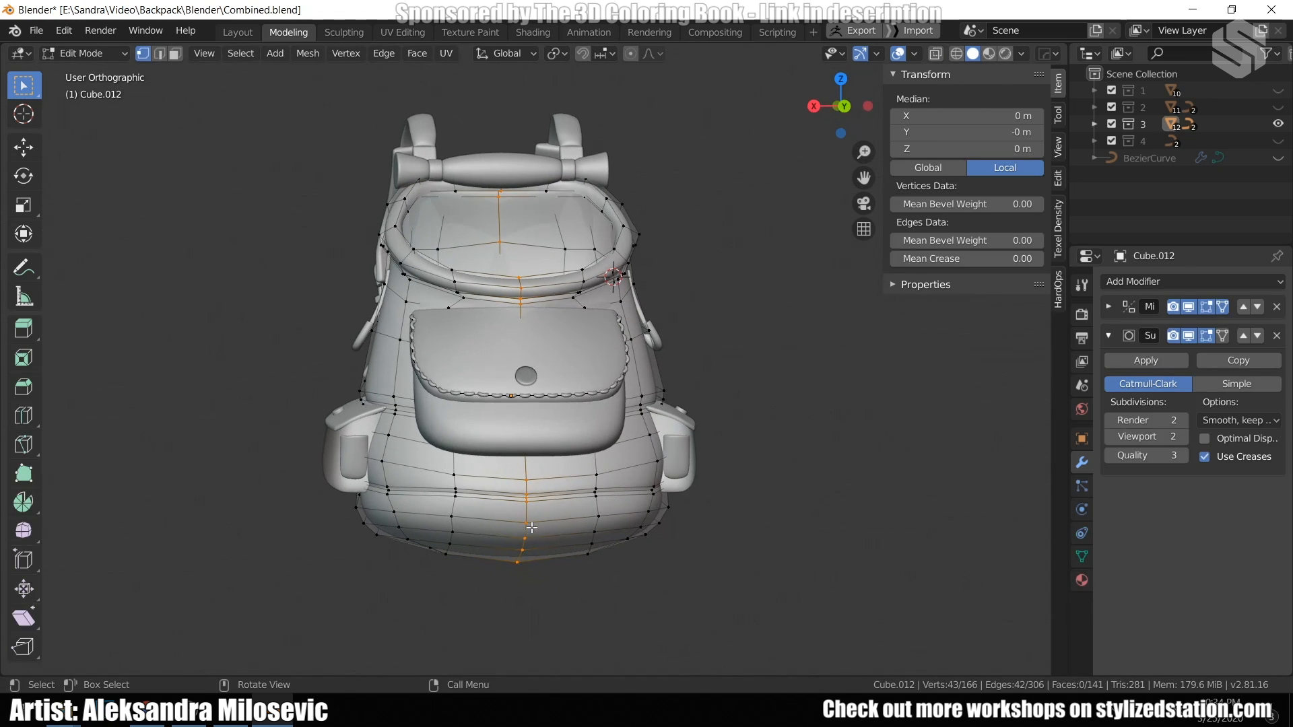
key("g")
key("z")
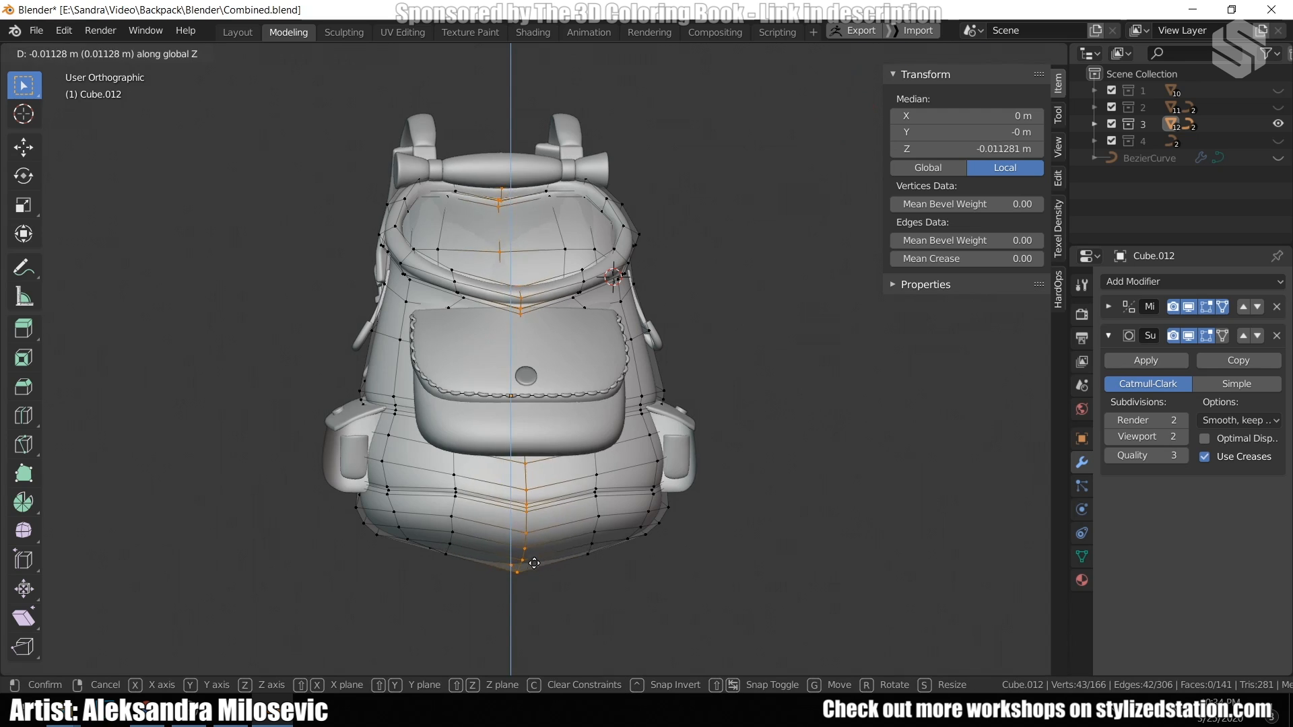
right_click(527, 556)
middle_click_drag(446, 495, 322, 250)
key("Tab")
scroll(468, 478, "up", 3)
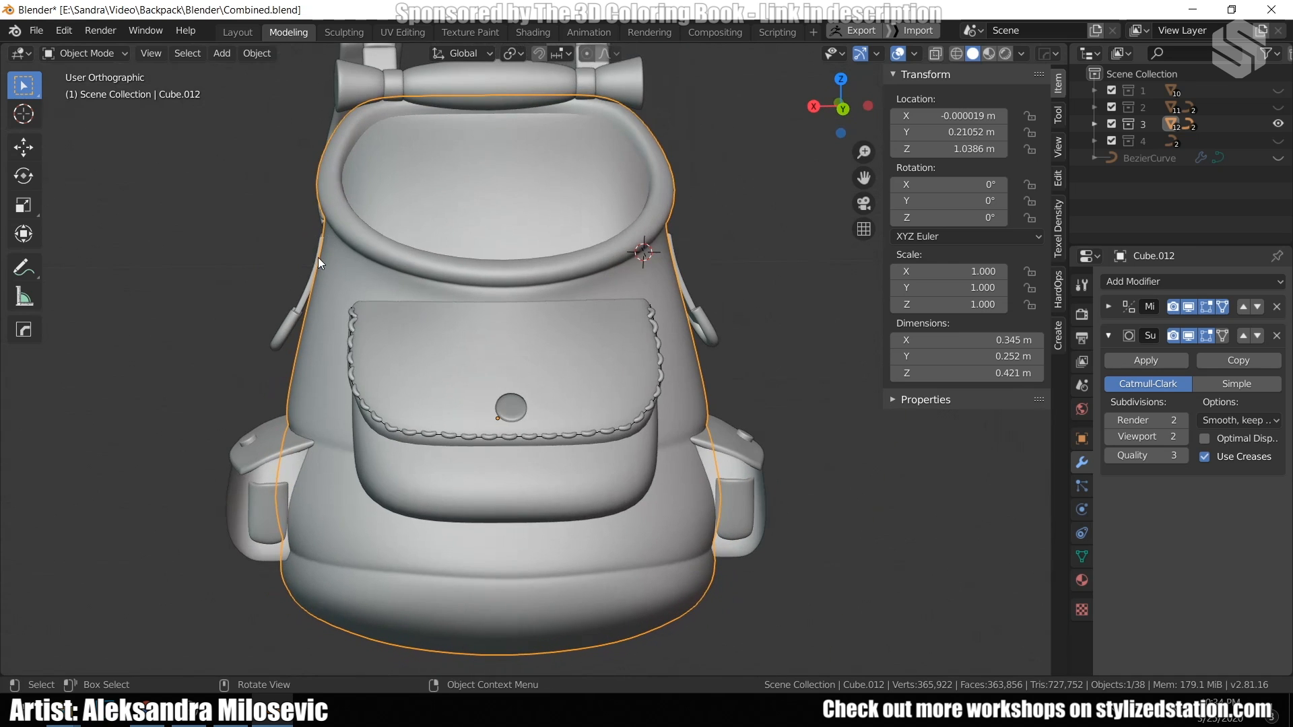
Select the horizontal roll across the top of the backpack.
middle_click_drag(323, 298, 465, 362)
scroll(466, 357, "up", 3)
middle_click_drag(471, 236, 521, 347, "shift")
left_click(536, 247)
Try to scale the roll's vertices in Edit Mode.
key("Tab")
middle_click_drag(531, 246, 354, 369, "shift")
key("s")
right_click(520, 276)
scroll(520, 276, "down", 3)
key("Tab")
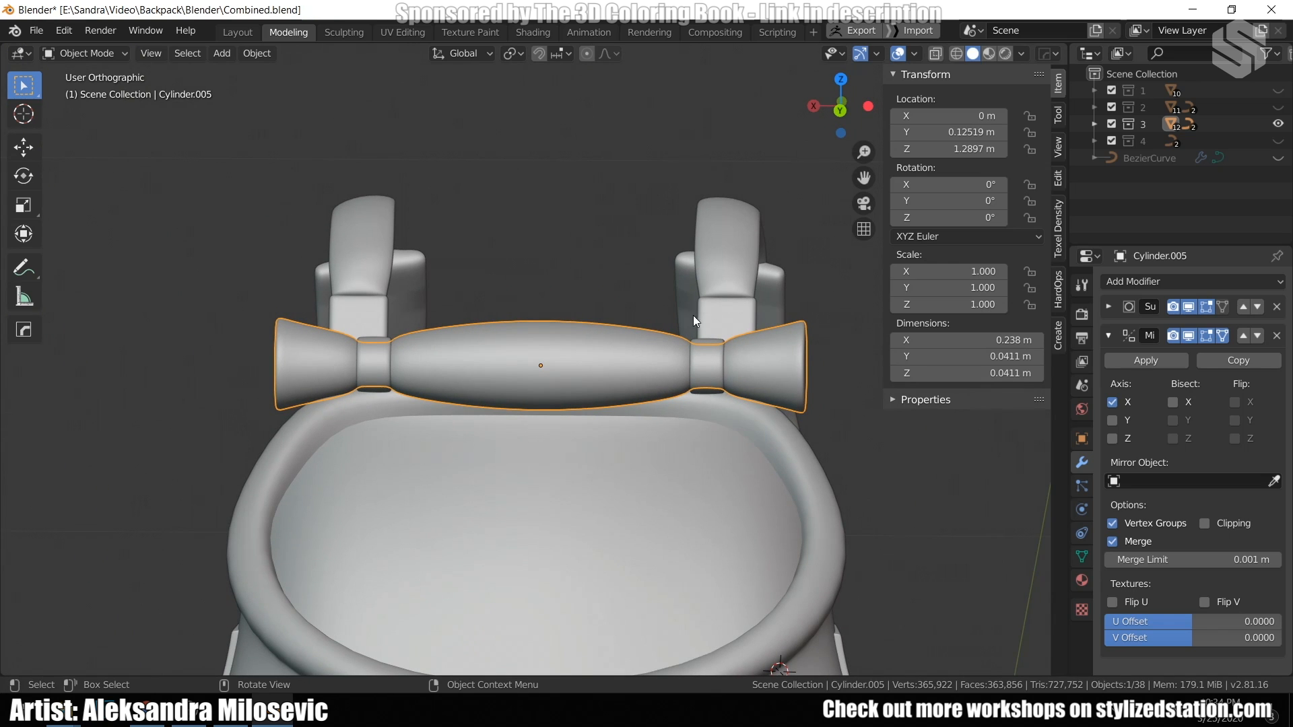
Apply the Mirror and Subdivision Surface modifiers of the top roll.
middle_click_drag(503, 373, 358, 374)
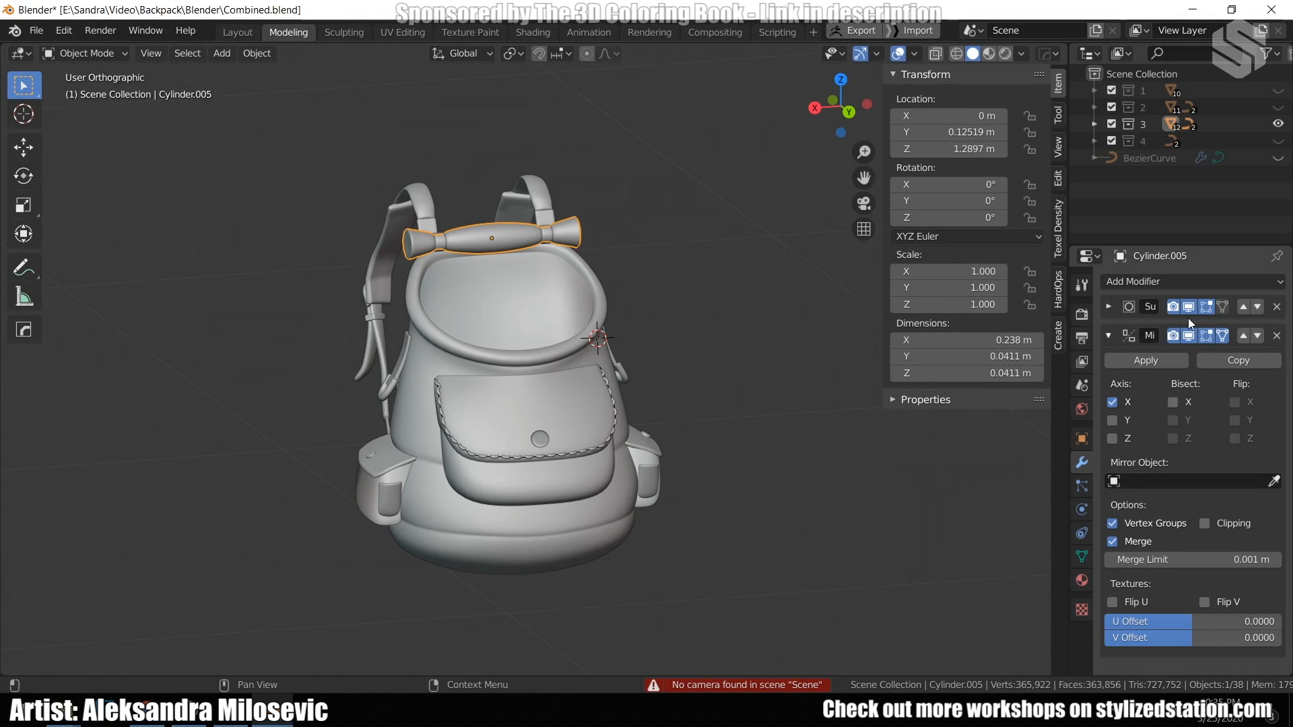
left_click(1158, 361)
left_click(1116, 313)
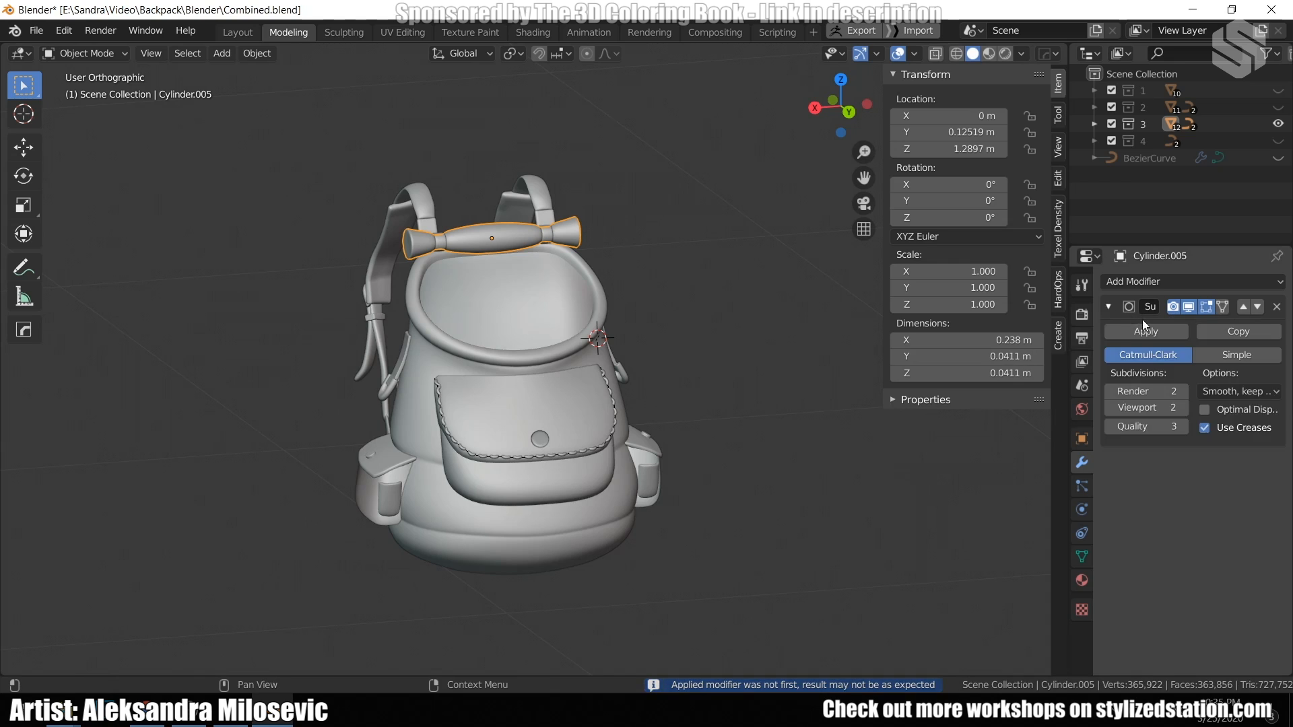
left_click(1158, 332)
Apply the Subdivision Surface modifiers of the front pocket's button and the front pocket.
left_click(541, 437)
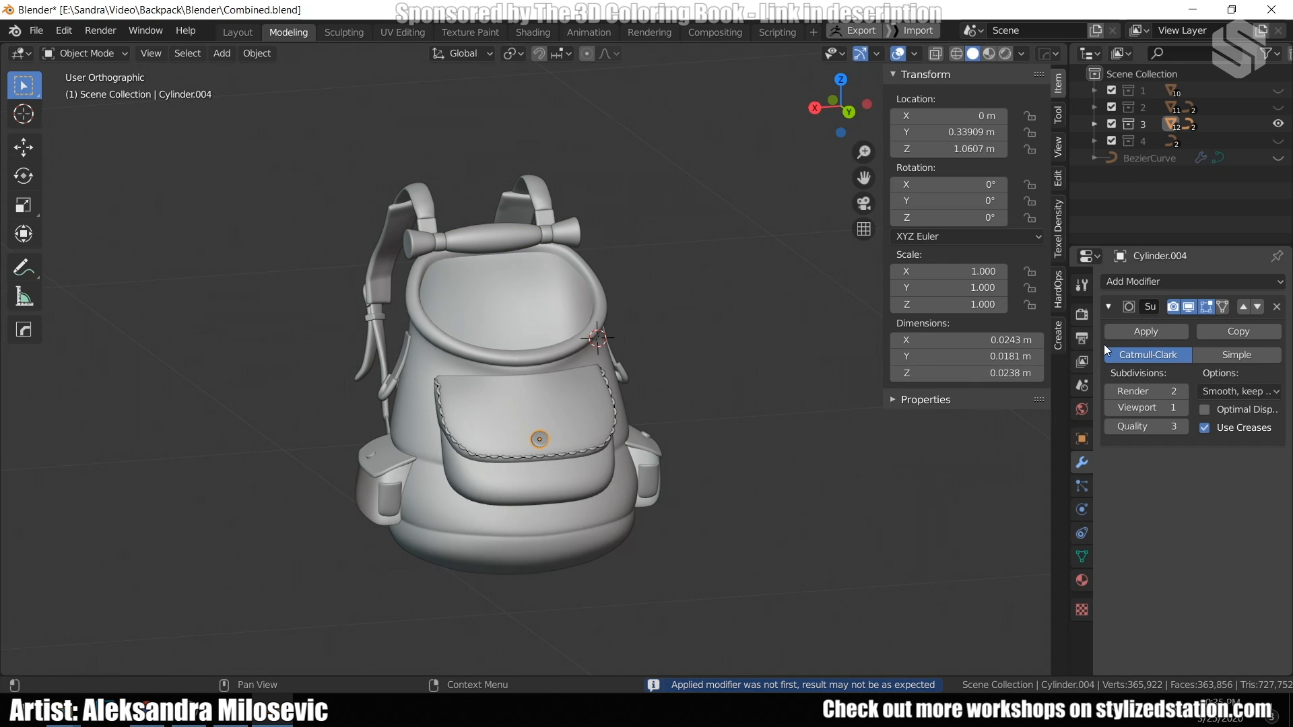
left_click(1134, 333)
left_click(453, 398)
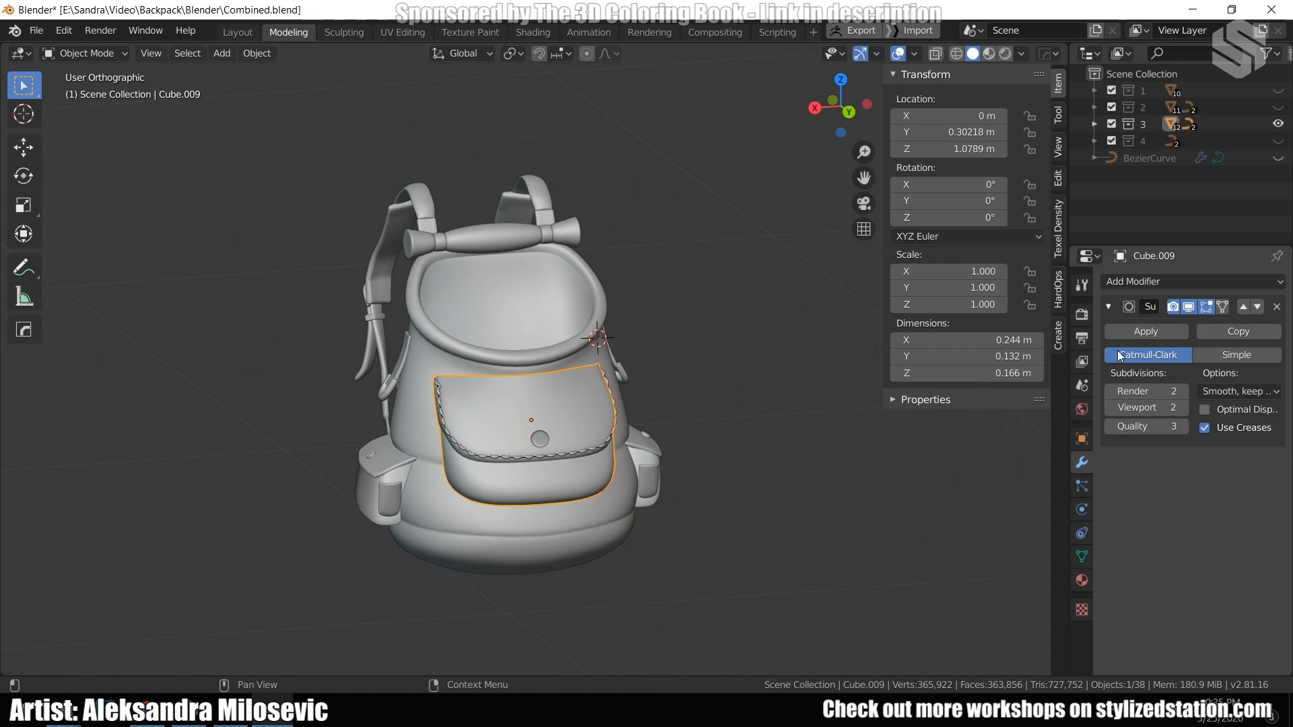
left_click(1156, 333)
middle_click_drag(609, 441, 640, 370)
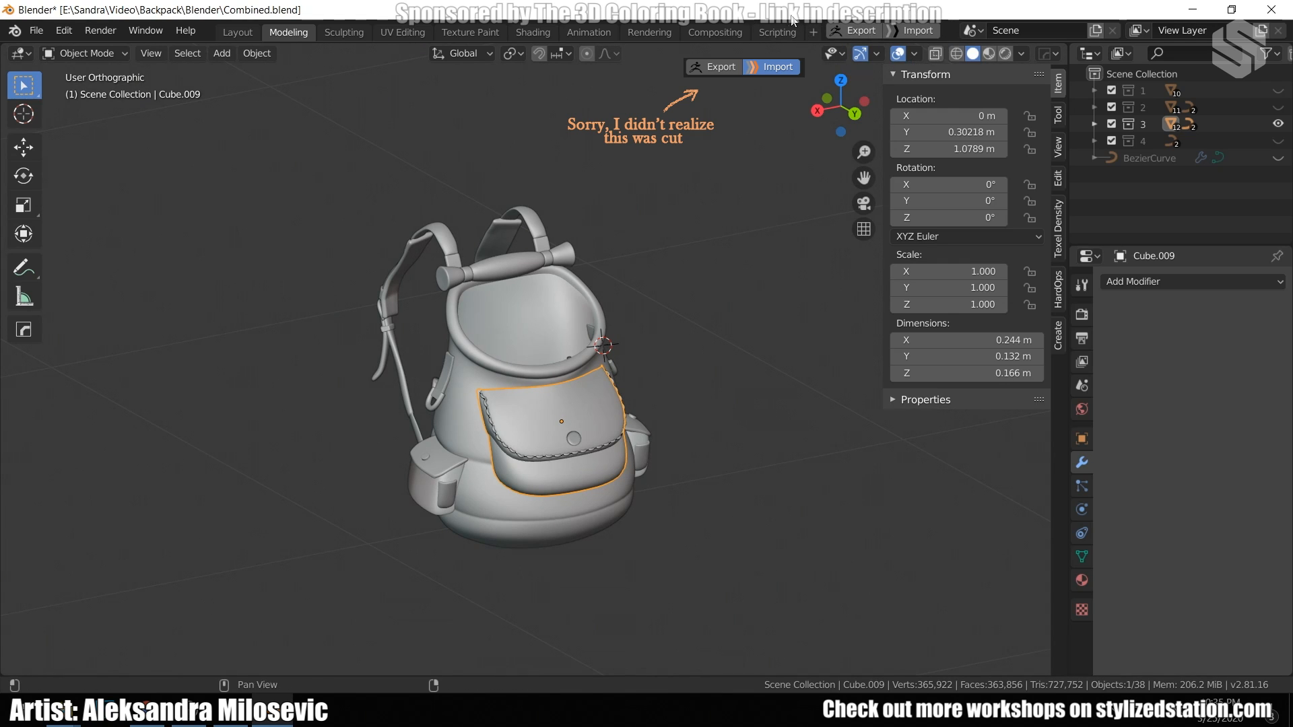
mouse_move(729, 244)
middle_mouse_down()
mouse_move(679, 242)
mouse_move(713, 241)
middle_mouse_up()
scroll(710, 246, "up", 2)
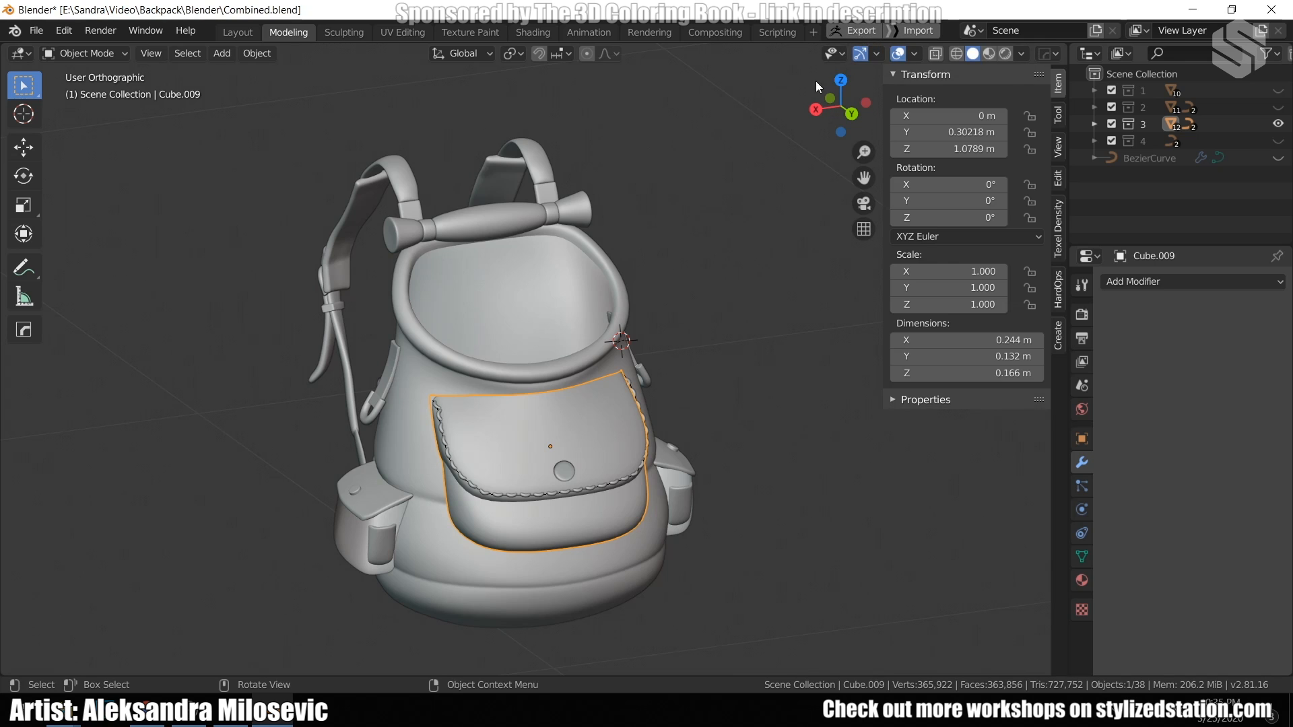
middle_click_drag(673, 246, 701, 222)
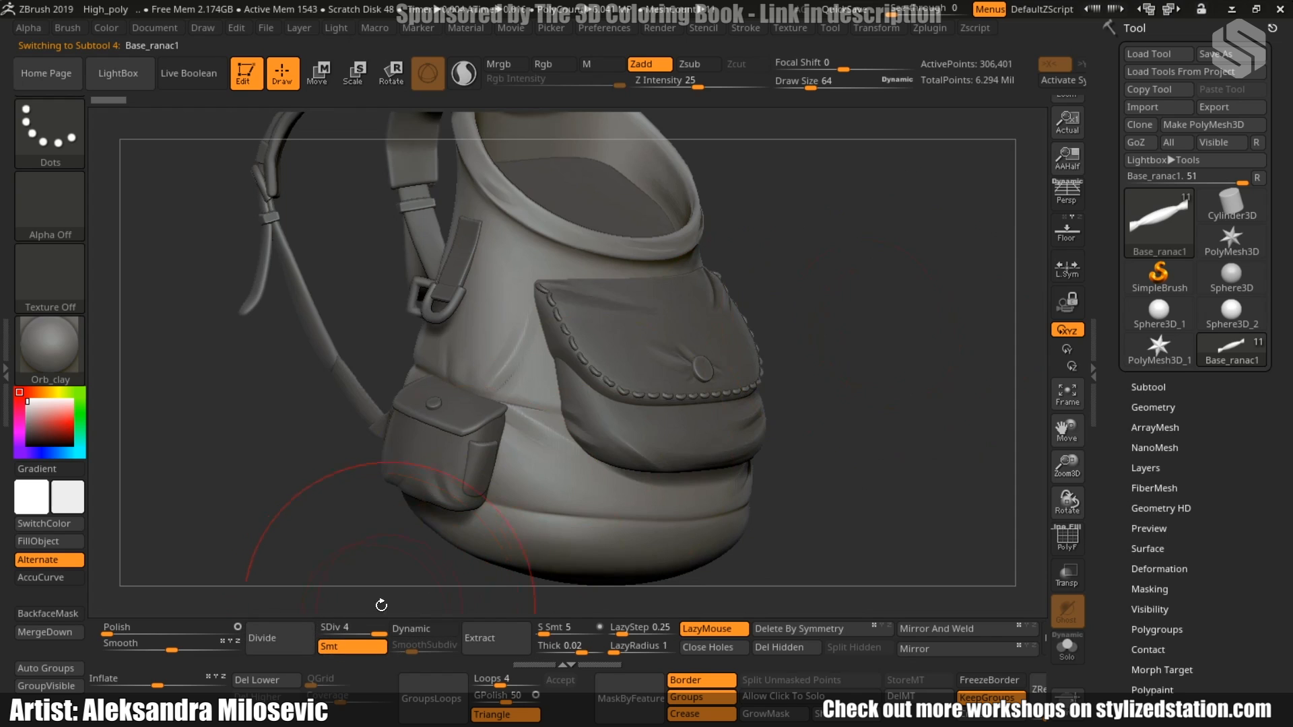
Choose the Orb crack brush and reduce its draw size to 10 for working on the backpack's body.
left_click_drag(789, 392, 849, 364)
key("b")
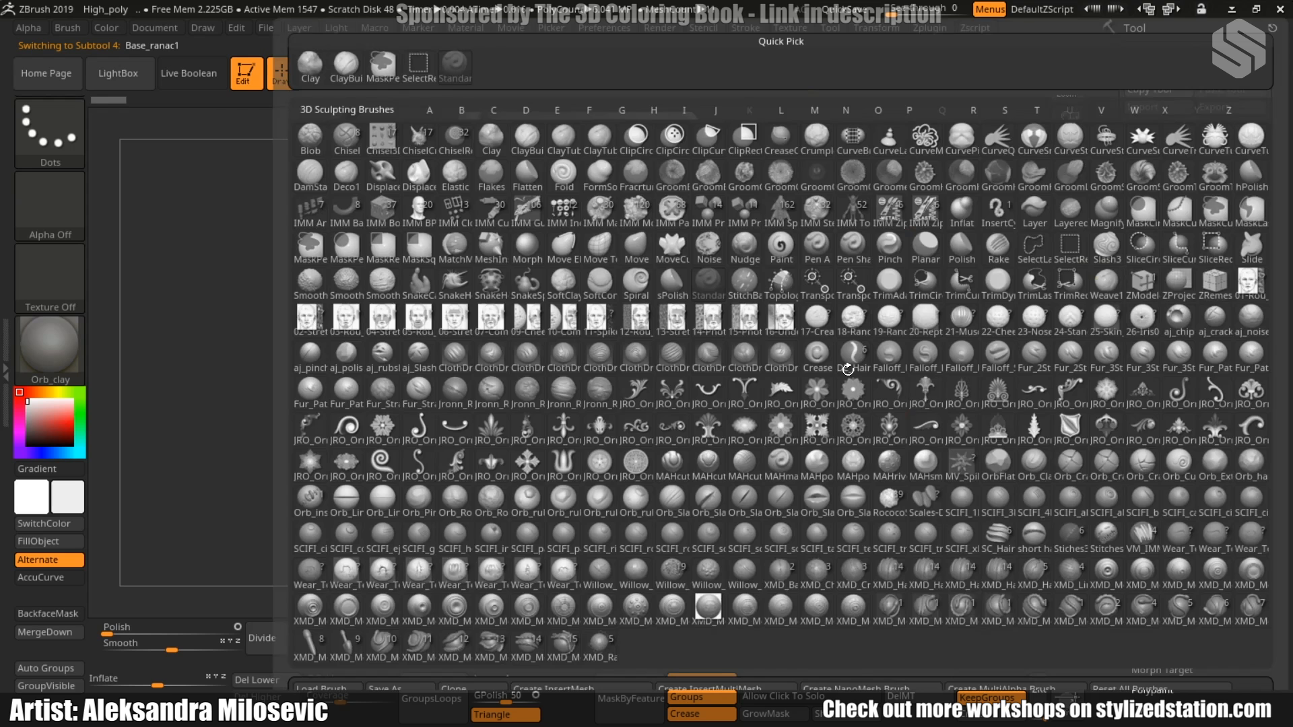
key("o")
key("c")
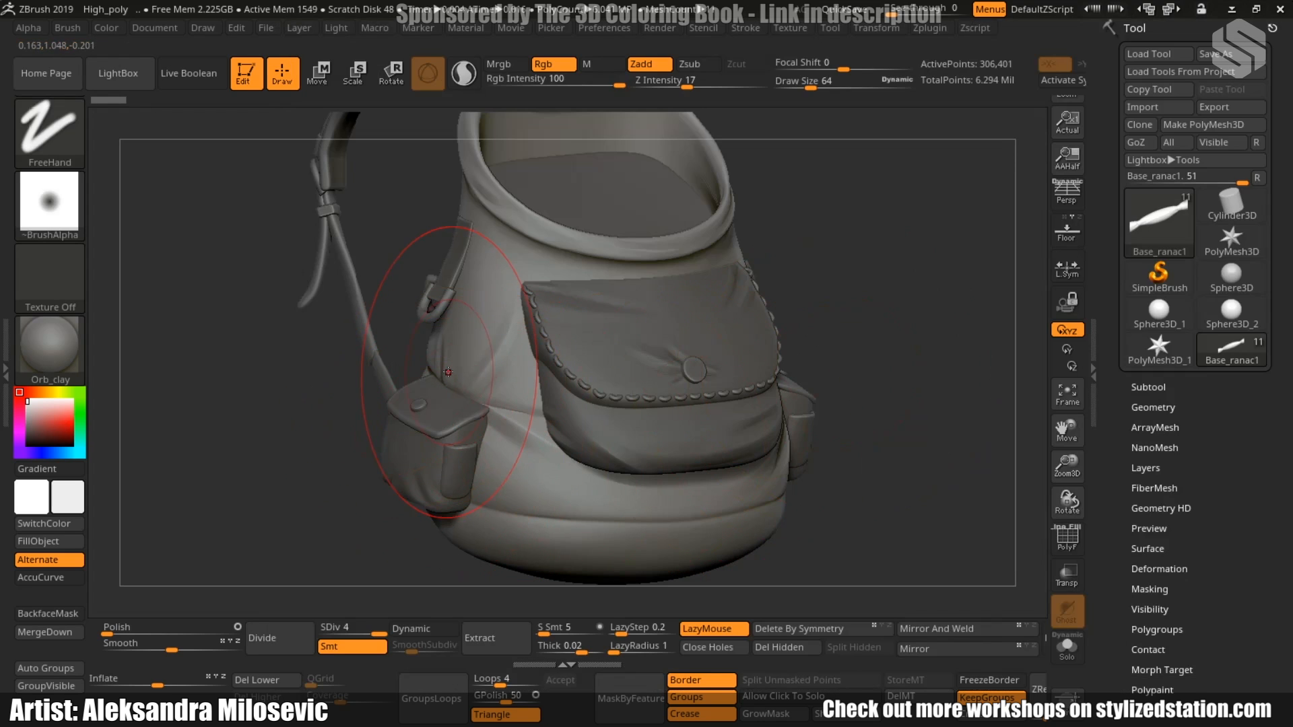
key("space")
left_click_drag(447, 379, 433, 380)
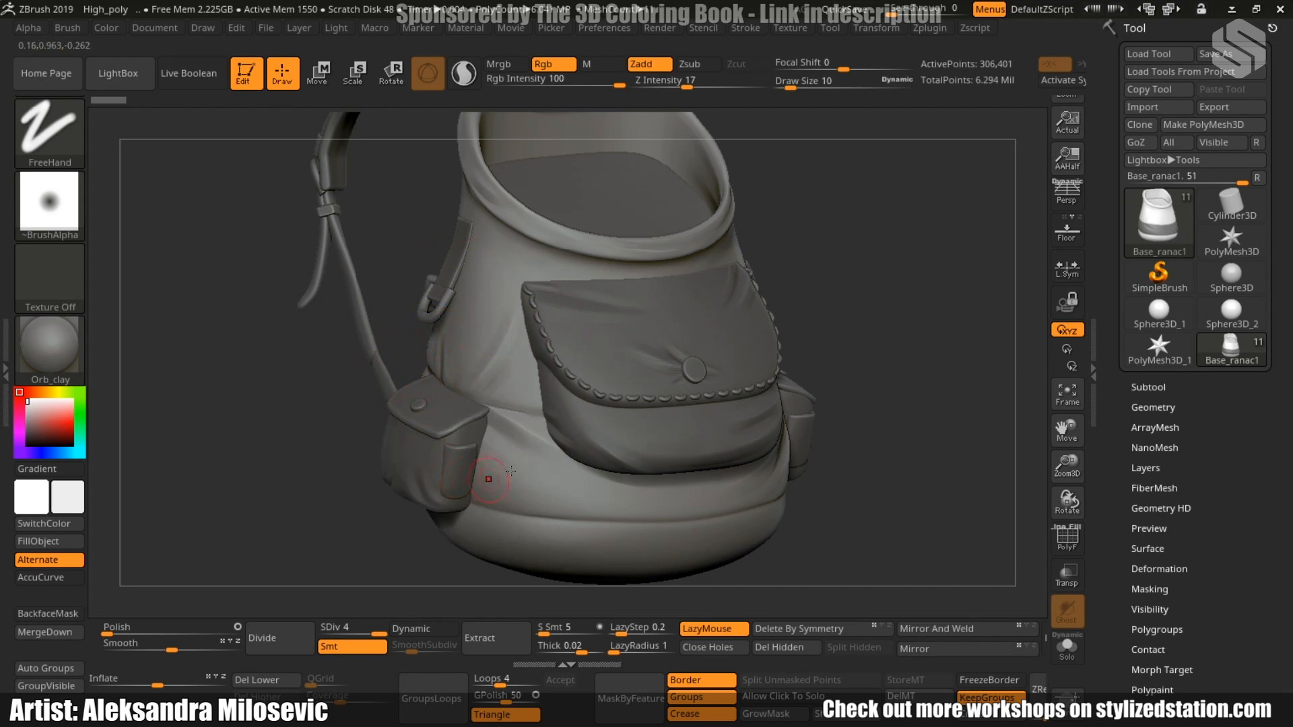
Make the tied roll across the top of the backpack the active subtool and examine its folds.
left_click_drag(853, 294, 497, 405)
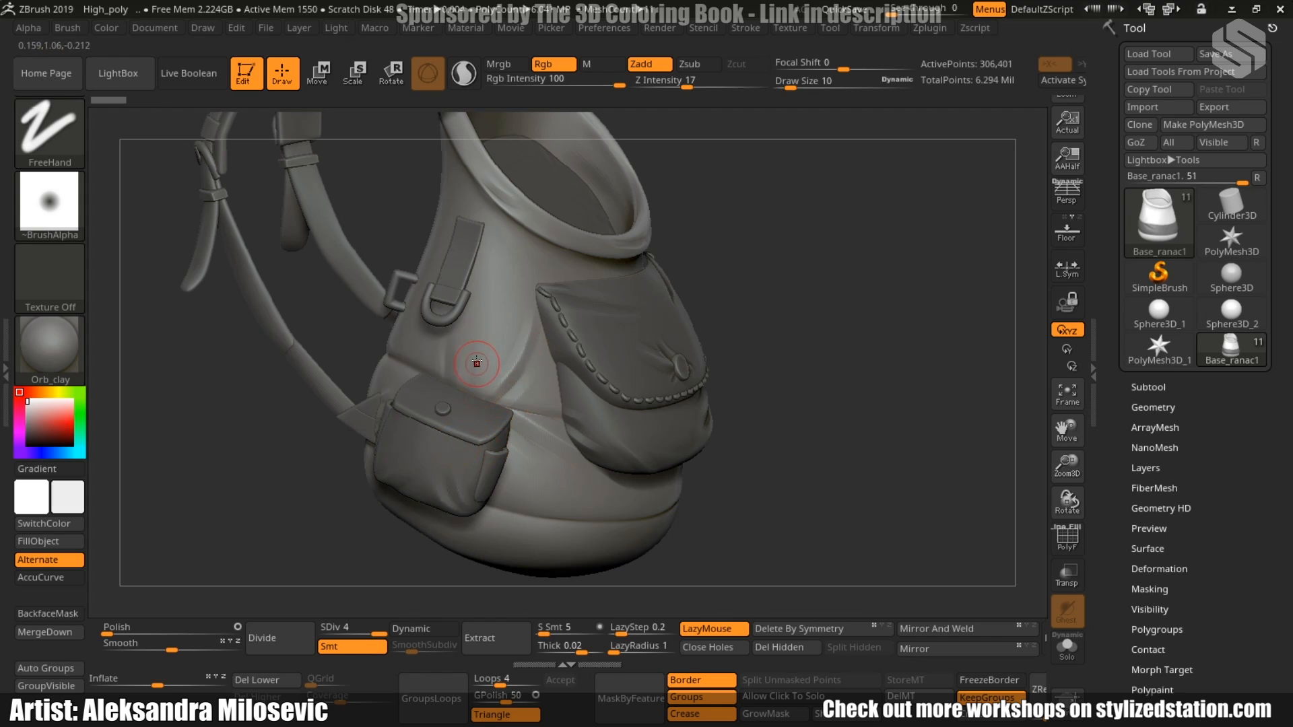
mouse_move(477, 355)
left_mouse_down()
mouse_move(504, 295)
mouse_move(481, 359)
left_mouse_up()
mouse_move(766, 285)
left_mouse_down()
mouse_move(851, 401)
mouse_move(863, 329)
left_mouse_up()
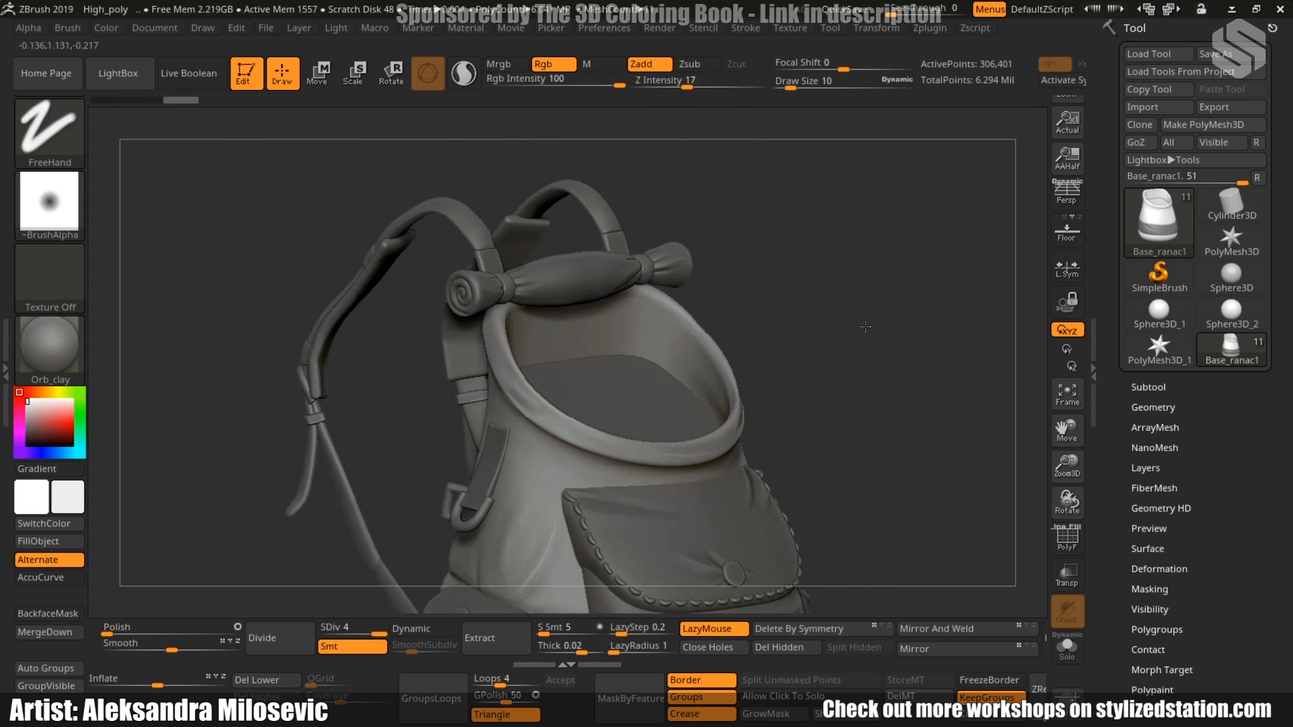
left_click_drag(290, 236, 295, 294, "alt")
left_click_drag(314, 345, 558, 287)
left_click(559, 287, "alt")
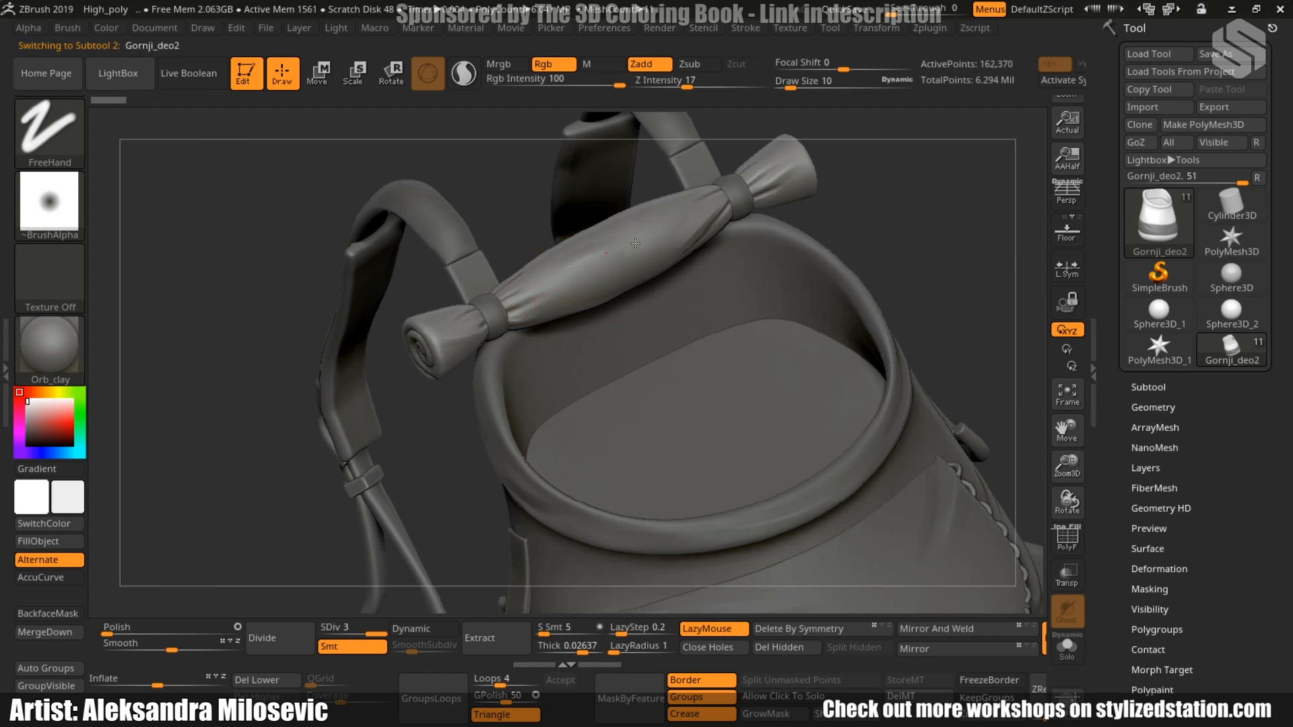
key("shift")
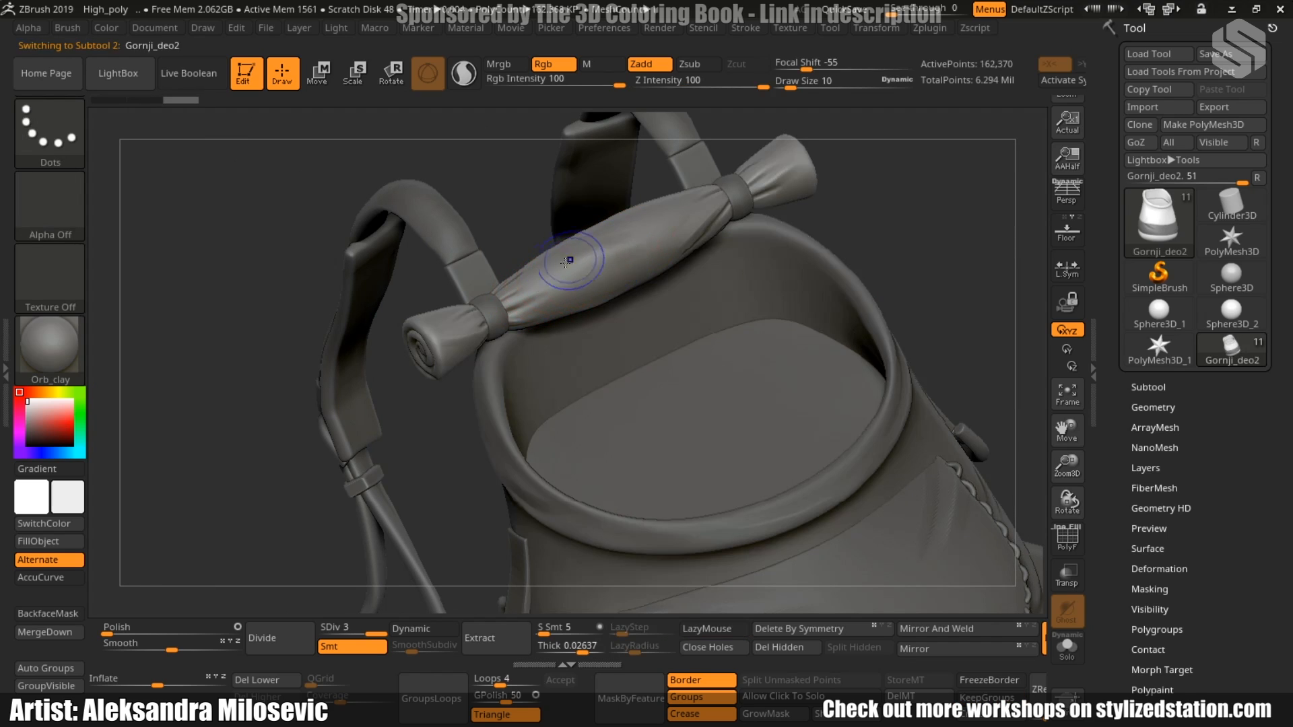
left_click_drag(406, 463, 450, 419)
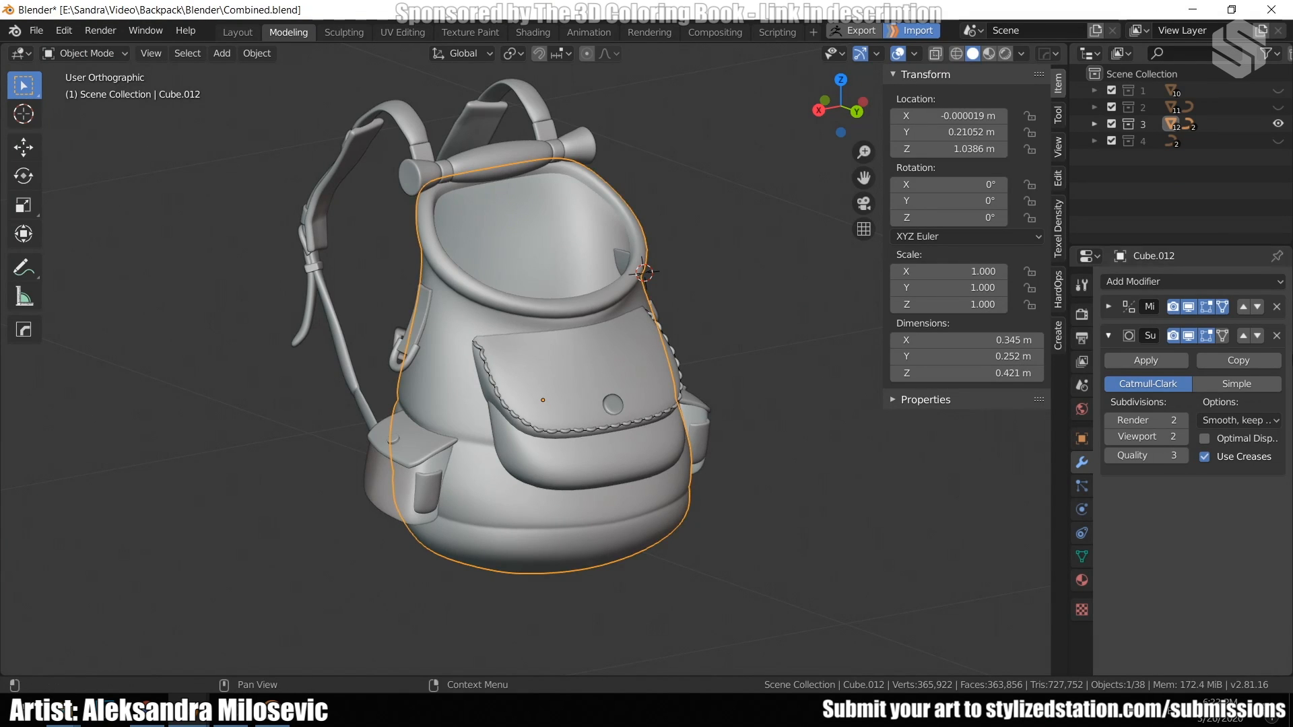
Switch to Blender and remove the Subdivision Surface modifiers from the backpack body and the front pocket.
mouse_move(786, 504)
middle_mouse_down()
mouse_move(713, 507)
mouse_move(802, 505)
middle_mouse_up()
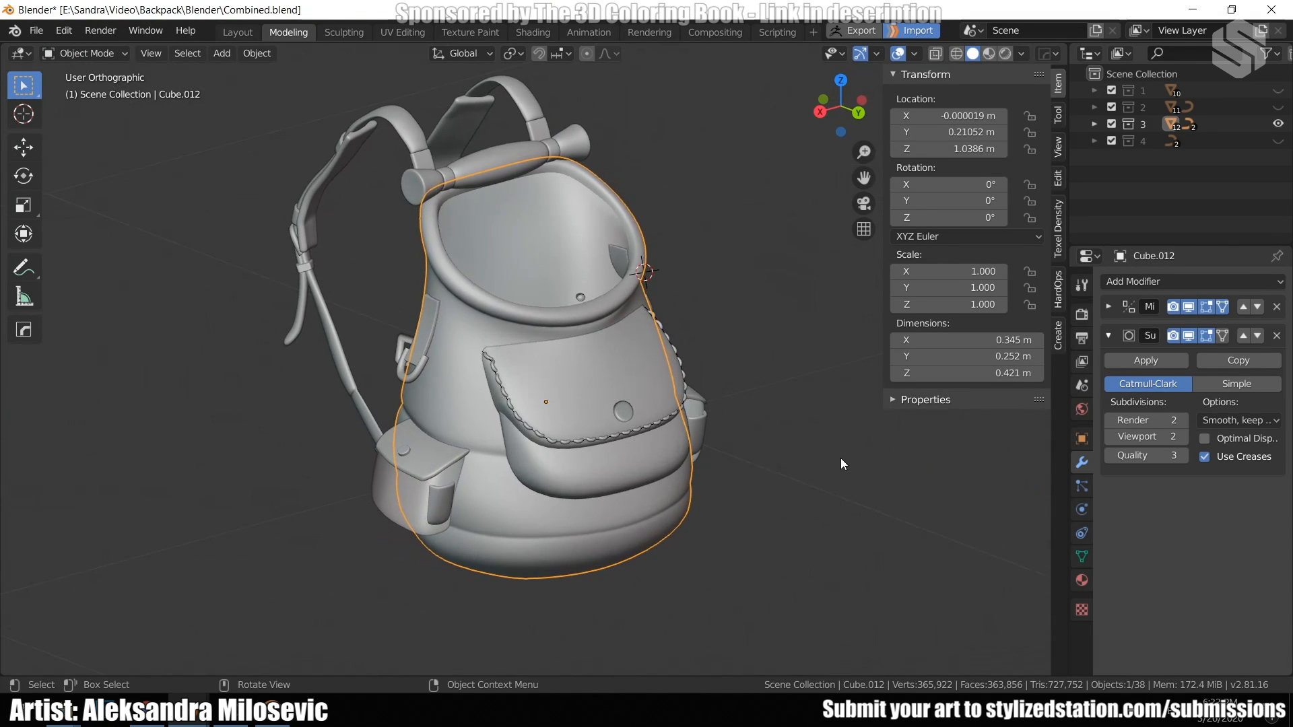
left_click(1277, 336)
middle_click_drag(876, 475, 595, 399)
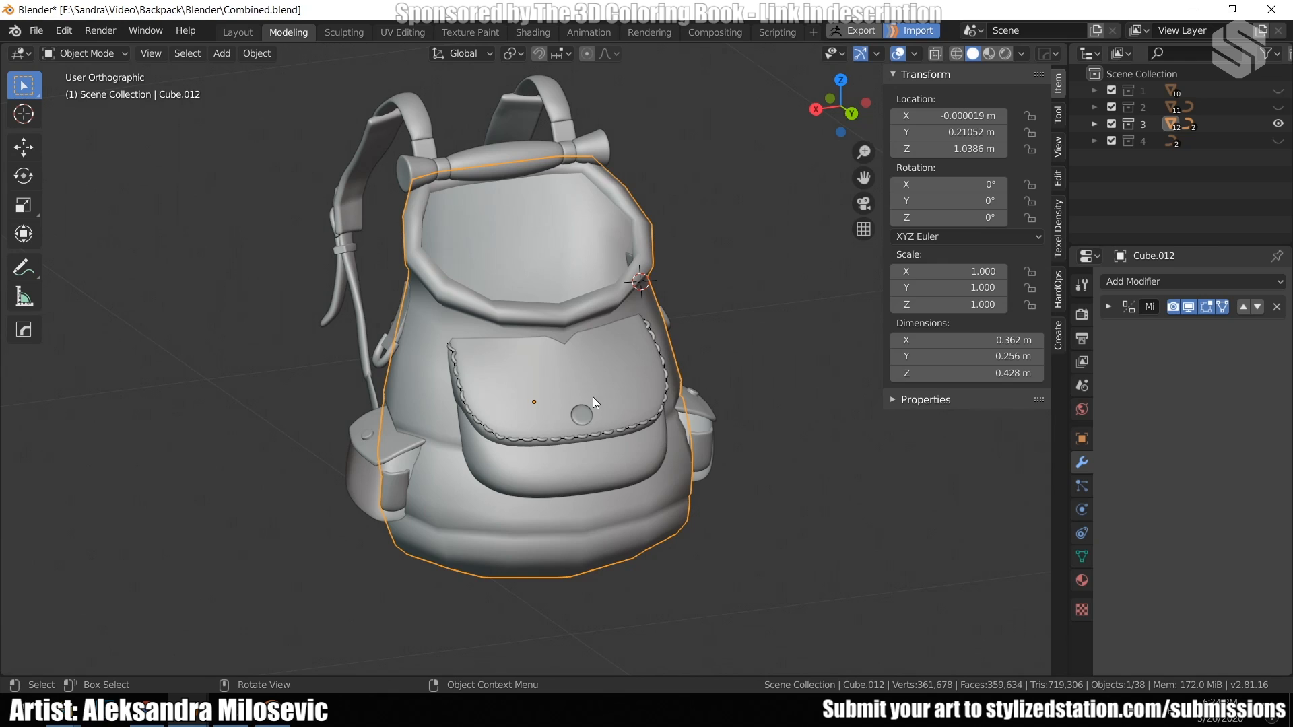
left_click(595, 390)
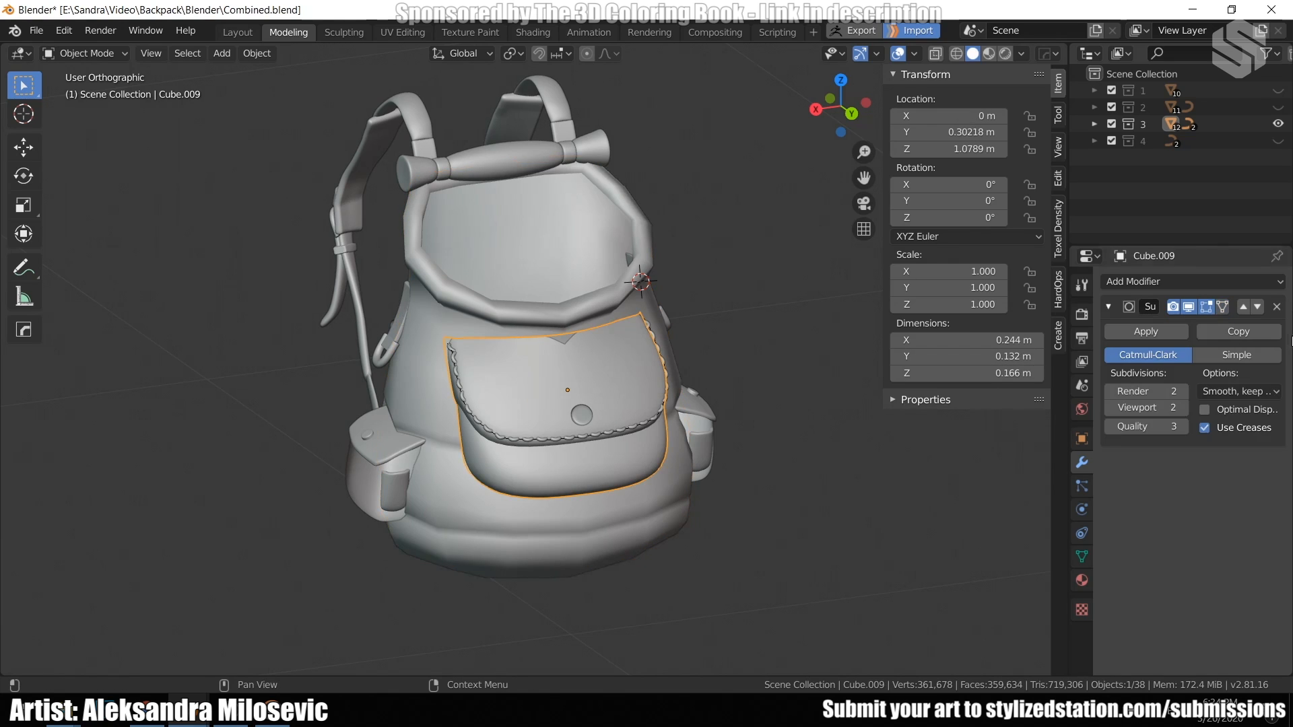
left_click(1277, 308)
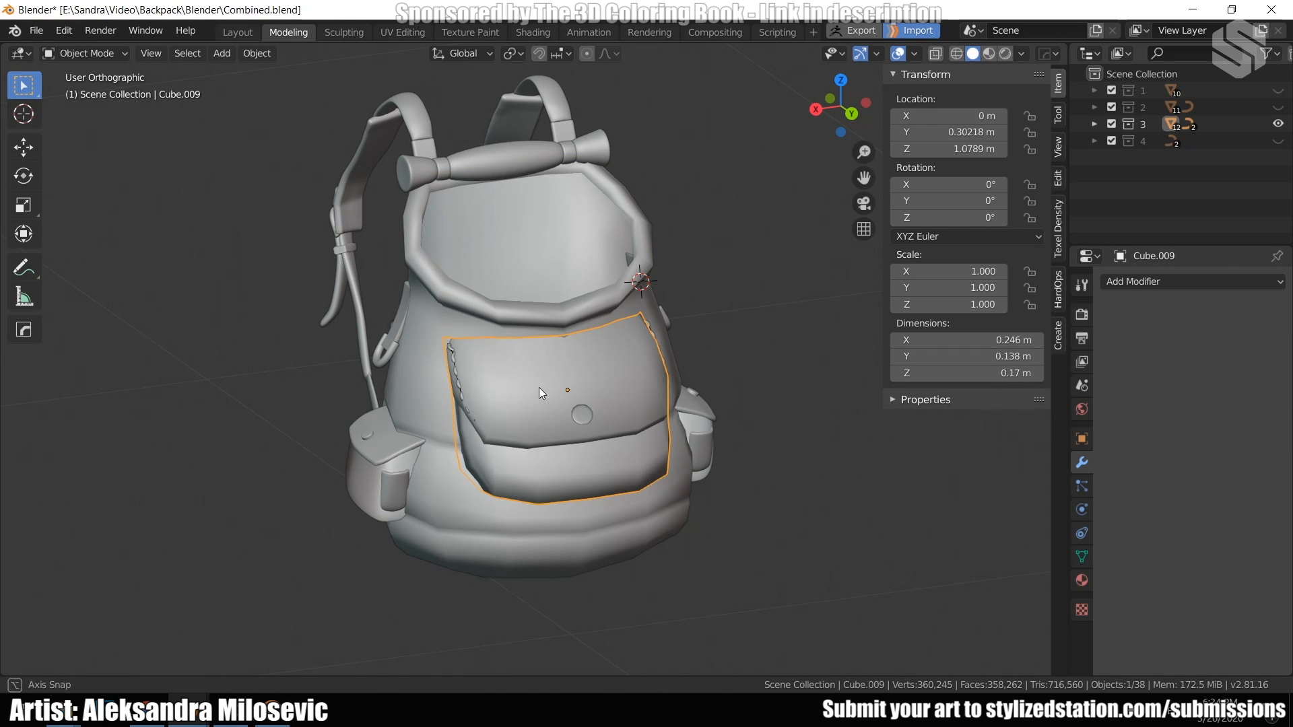
Dissolve a vertical edge loop running down the front pocket in Edit Mode.
key("Tab")
left_click(518, 385, "alt")
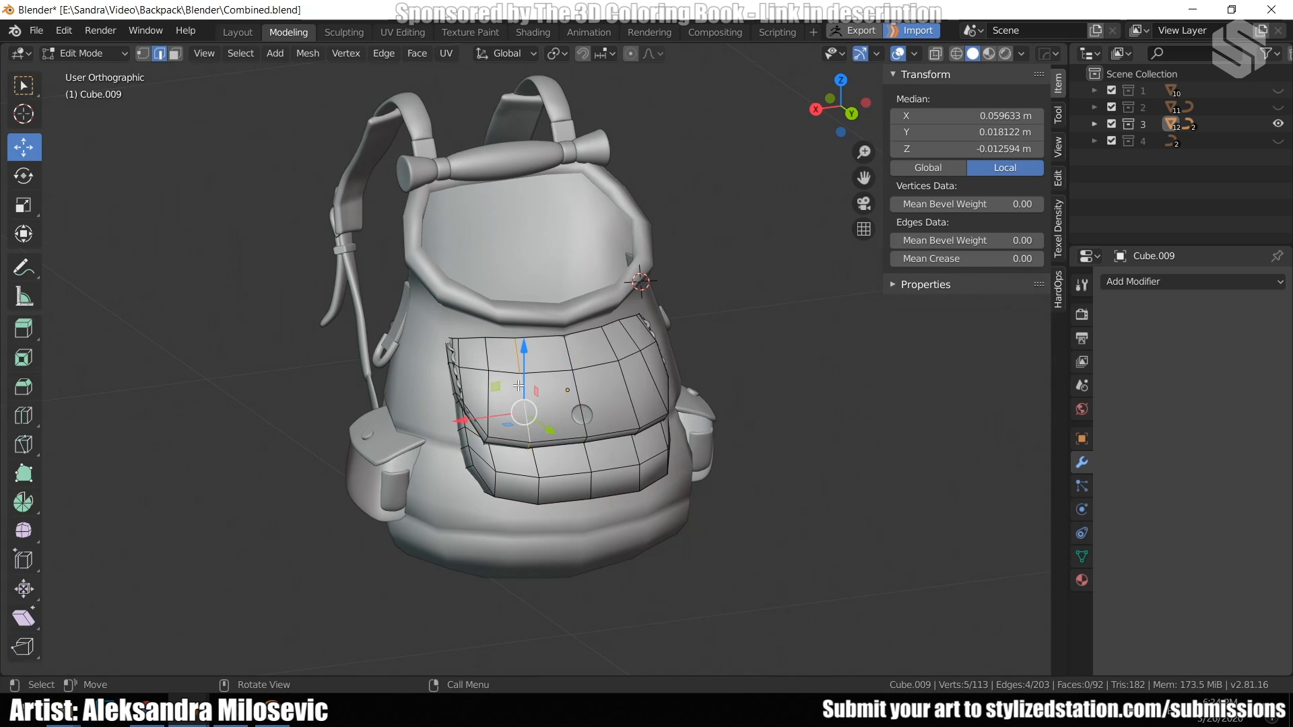
key("x")
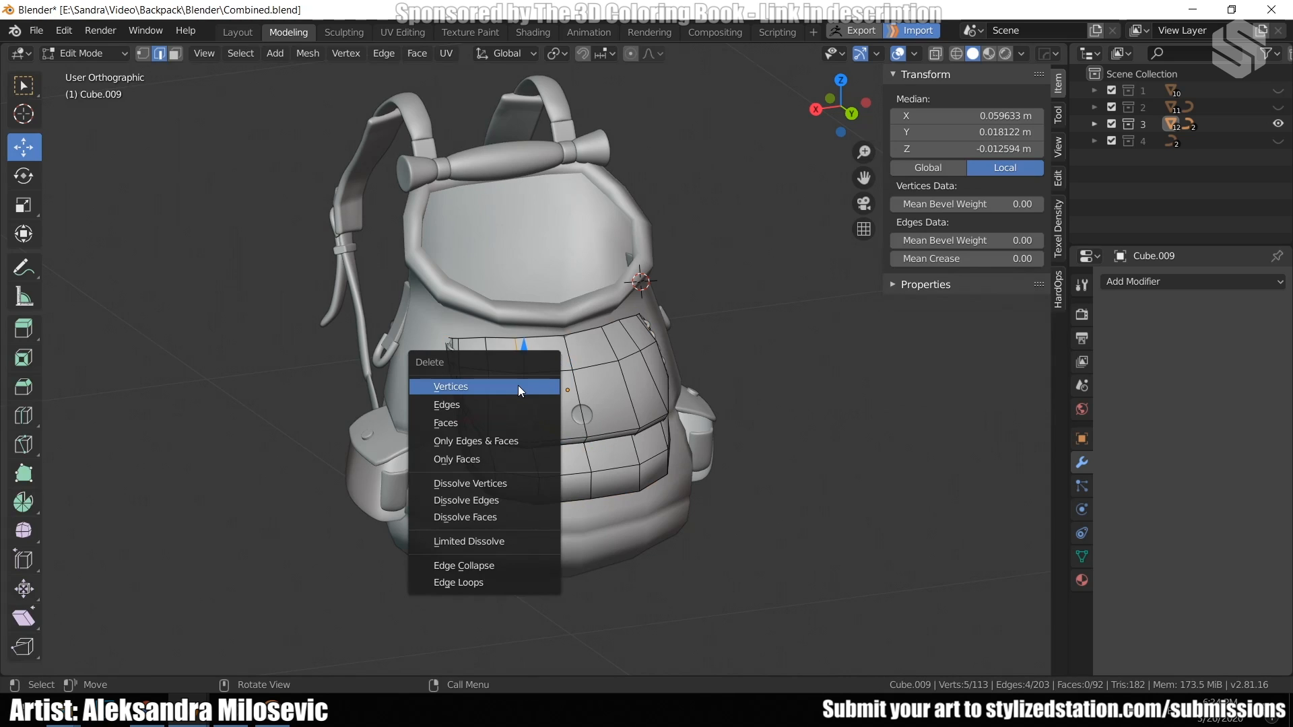
left_click(475, 503)
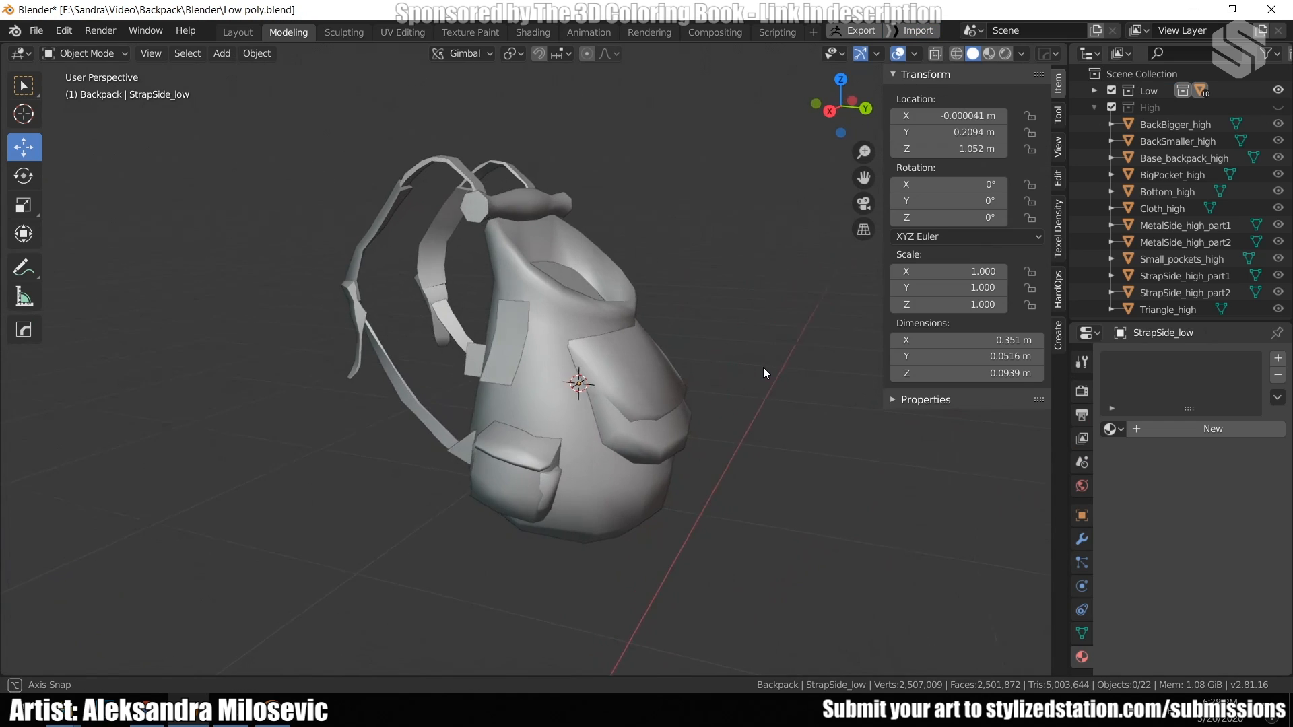
Examine the meshes of MetalSide_low and StrapSide_low on the side of the low-poly backpack in Edit Mode.
middle_click_drag(764, 368, 613, 364)
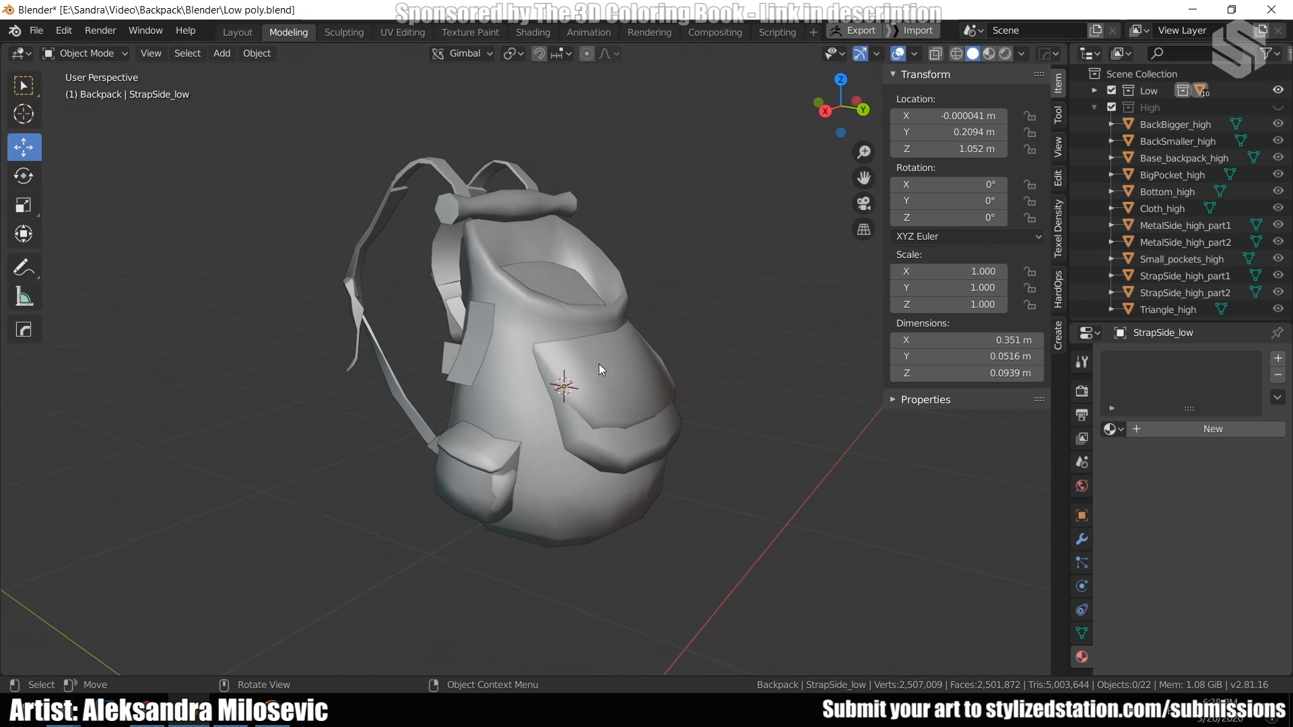
left_click(484, 347)
scroll(472, 353, "up", 3)
middle_click_drag(362, 352, 472, 377)
key("Tab")
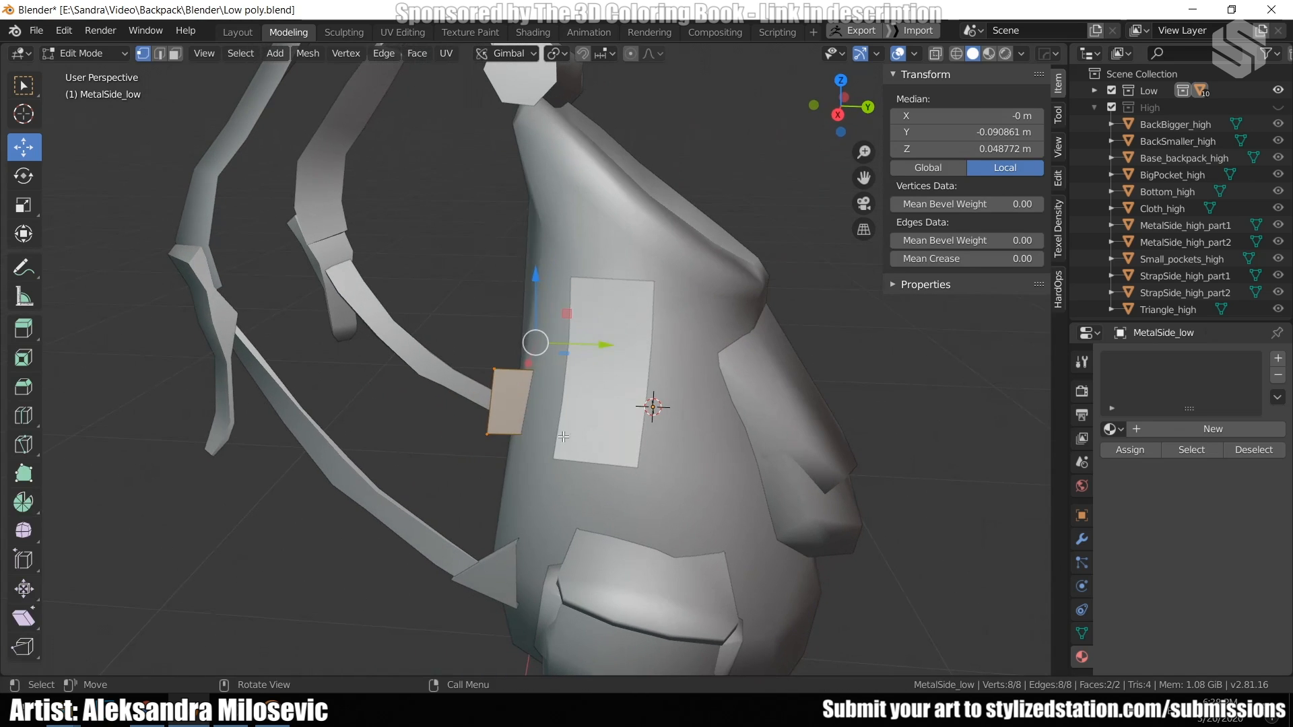
key("Tab")
left_click(573, 427)
key("Tab")
middle_click_drag(574, 427, 449, 369)
key("Tab")
Bring all low-poly backpack objects into Edit Mode together and examine their UV layout beside the mesh.
scroll(454, 363, "down", 3)
scroll(454, 367, "down", 1)
key("a")
key("Tab")
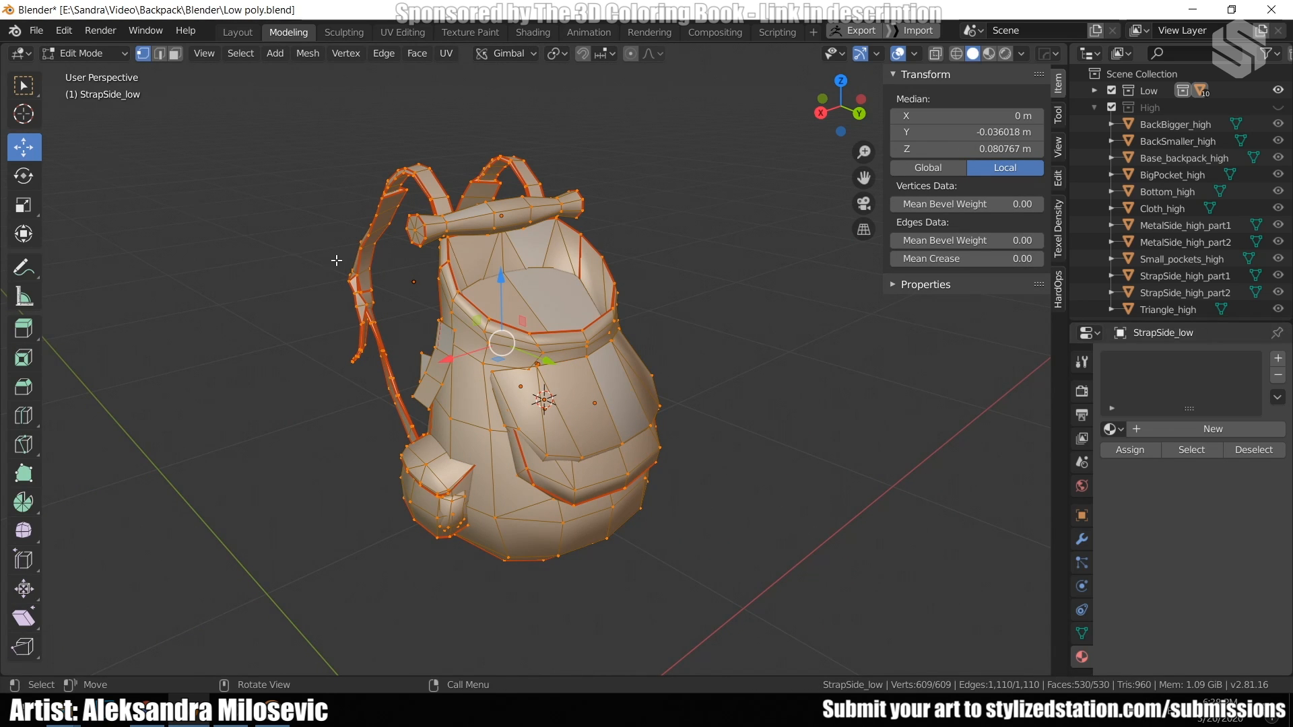
left_click(421, 30)
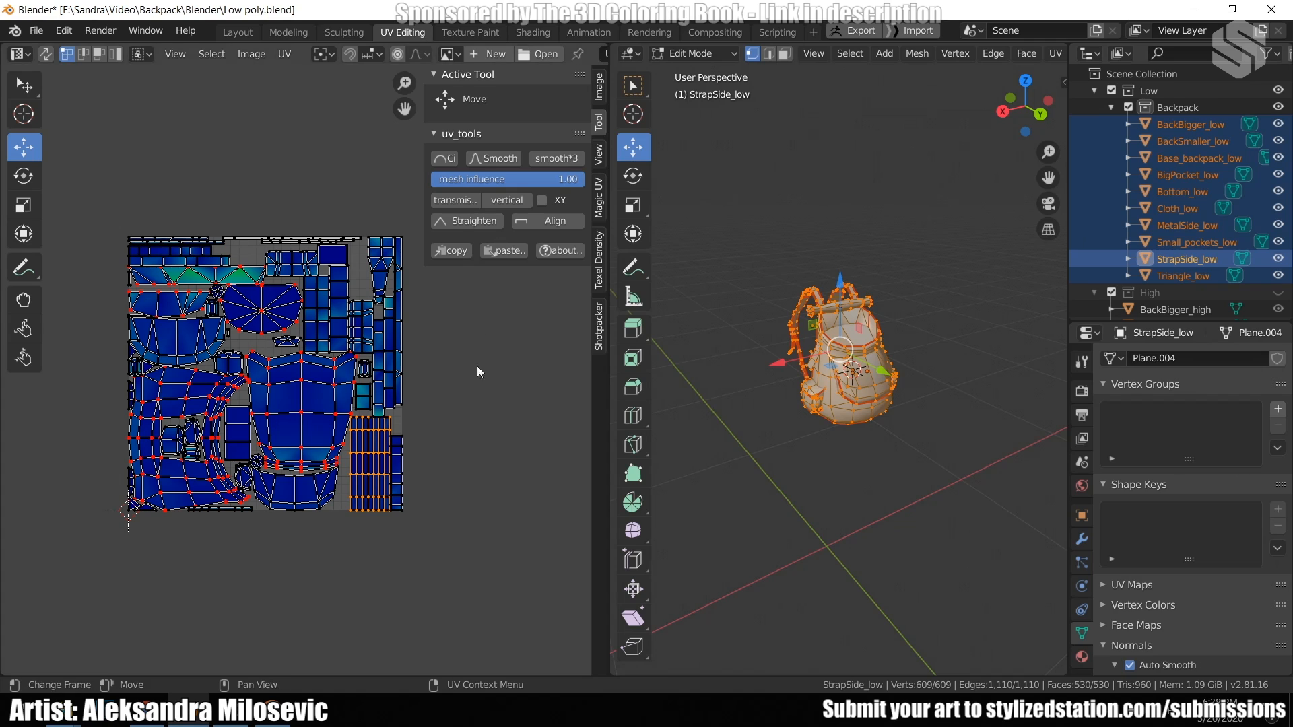
scroll(957, 305, "up", 6)
middle_click_drag(952, 269, 961, 269)
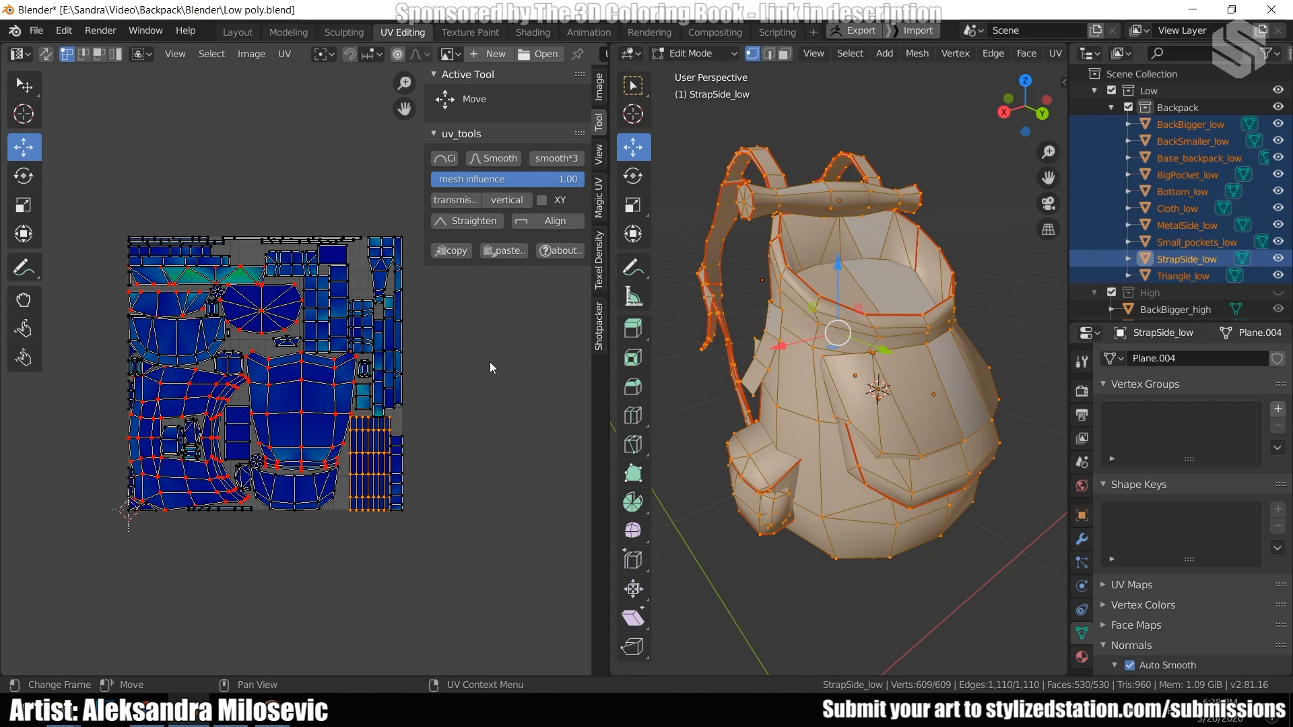
scroll(781, 263, "down", 1)
scroll(779, 259, "up", 3)
scroll(778, 256, "down", 2)
middle_click_drag(779, 256, 754, 431)
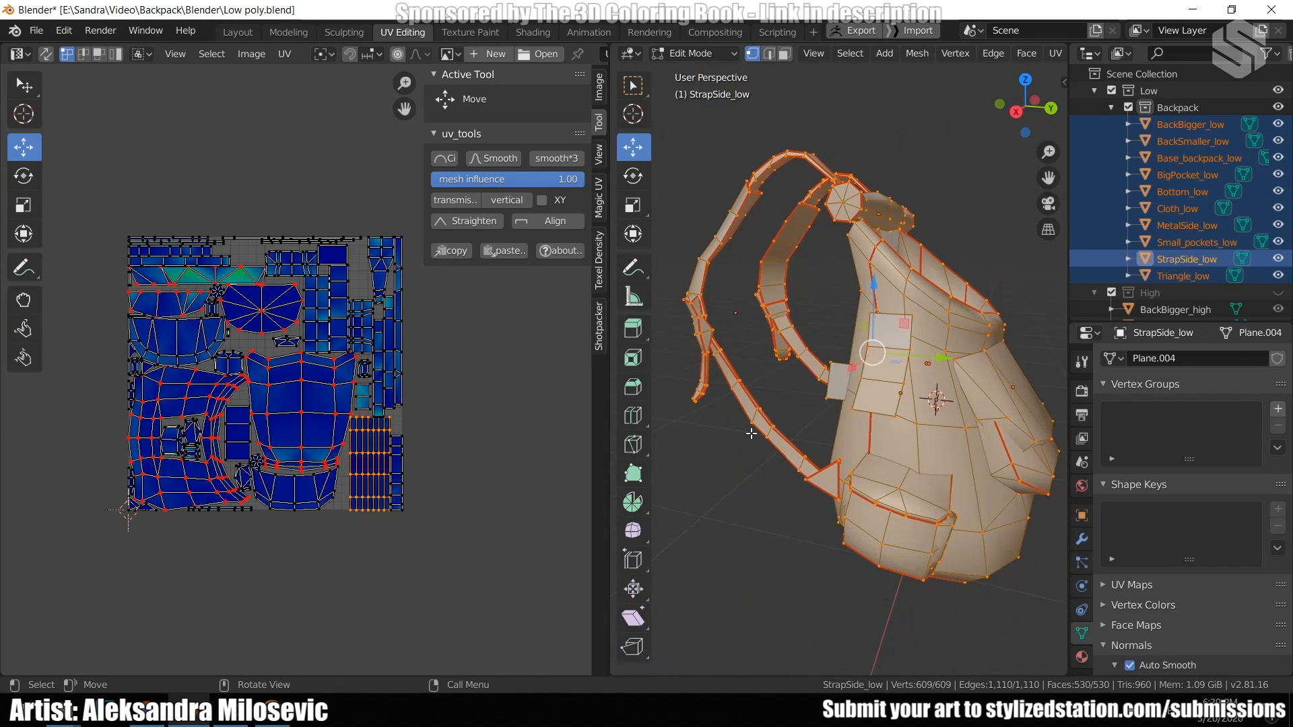
Select the linked geometry of the lower strap in BackSmaller_low and unwrap it.
left_click(751, 431)
key("l")
scroll(757, 386, "down", 1)
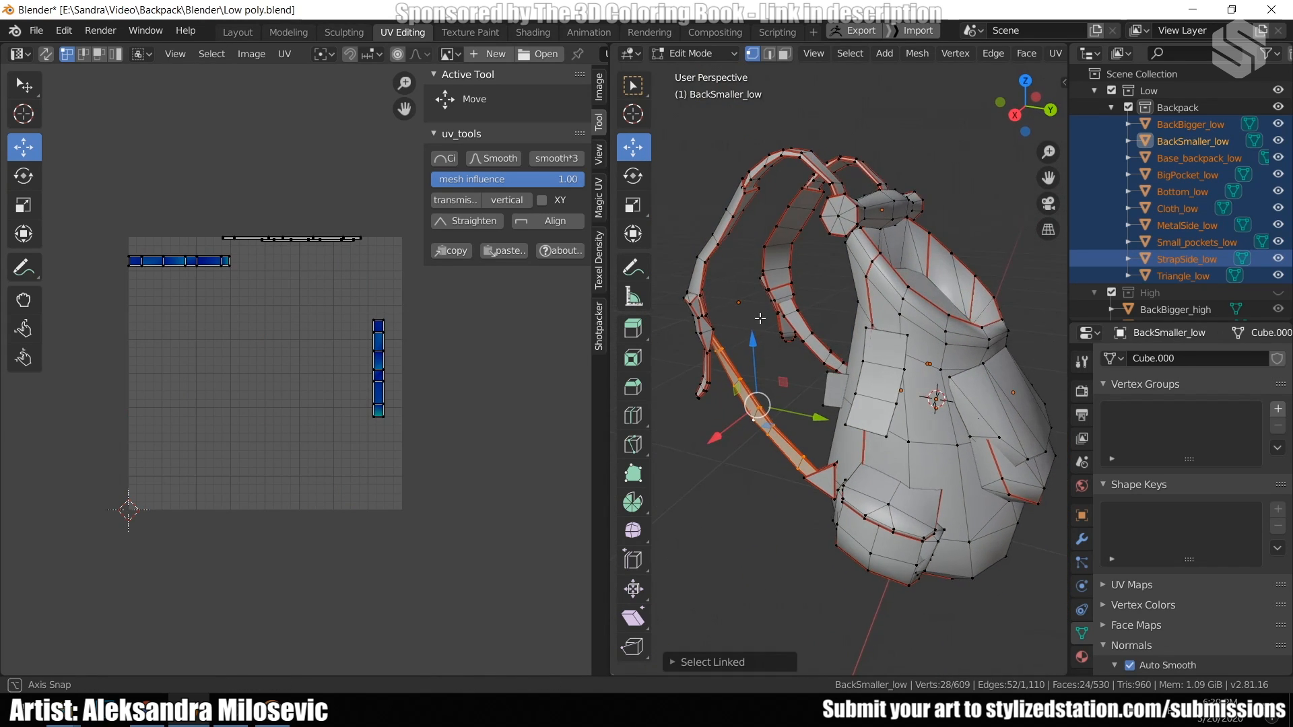
scroll(760, 389, "up", 3)
scroll(762, 392, "down", 2)
scroll(767, 396, "up", 2)
key("u")
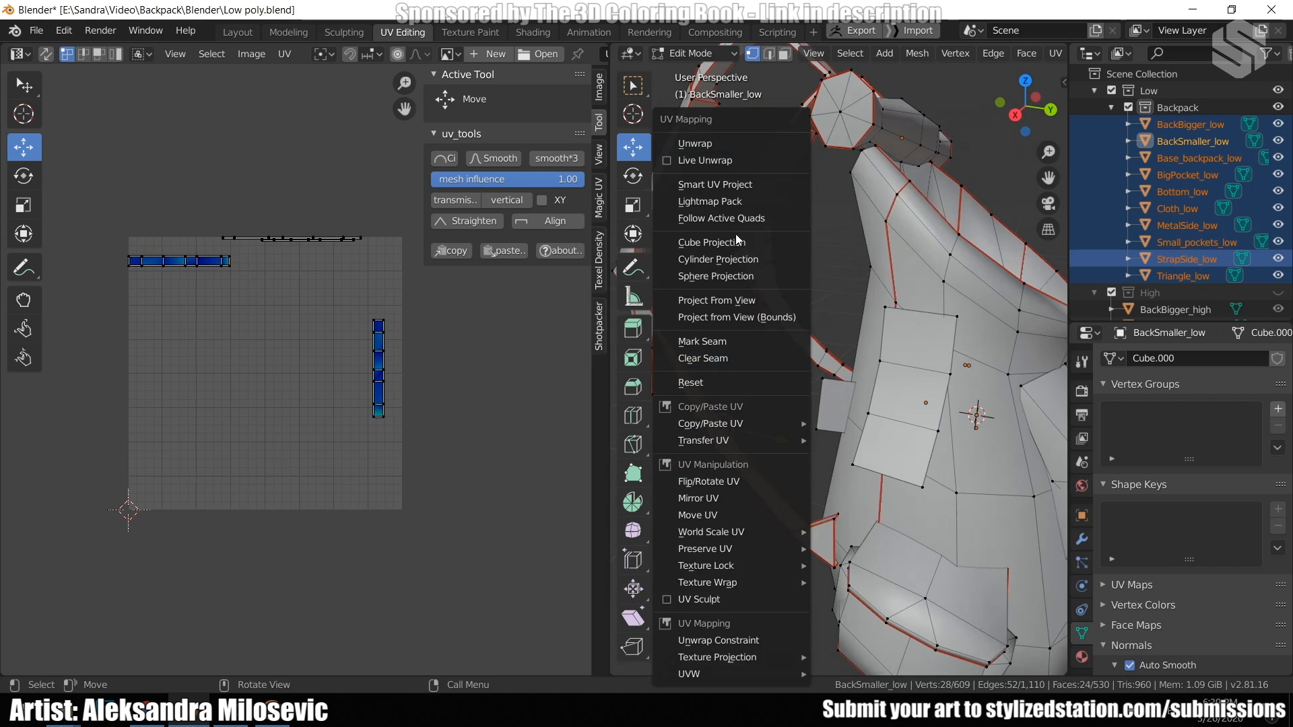
left_click(743, 144)
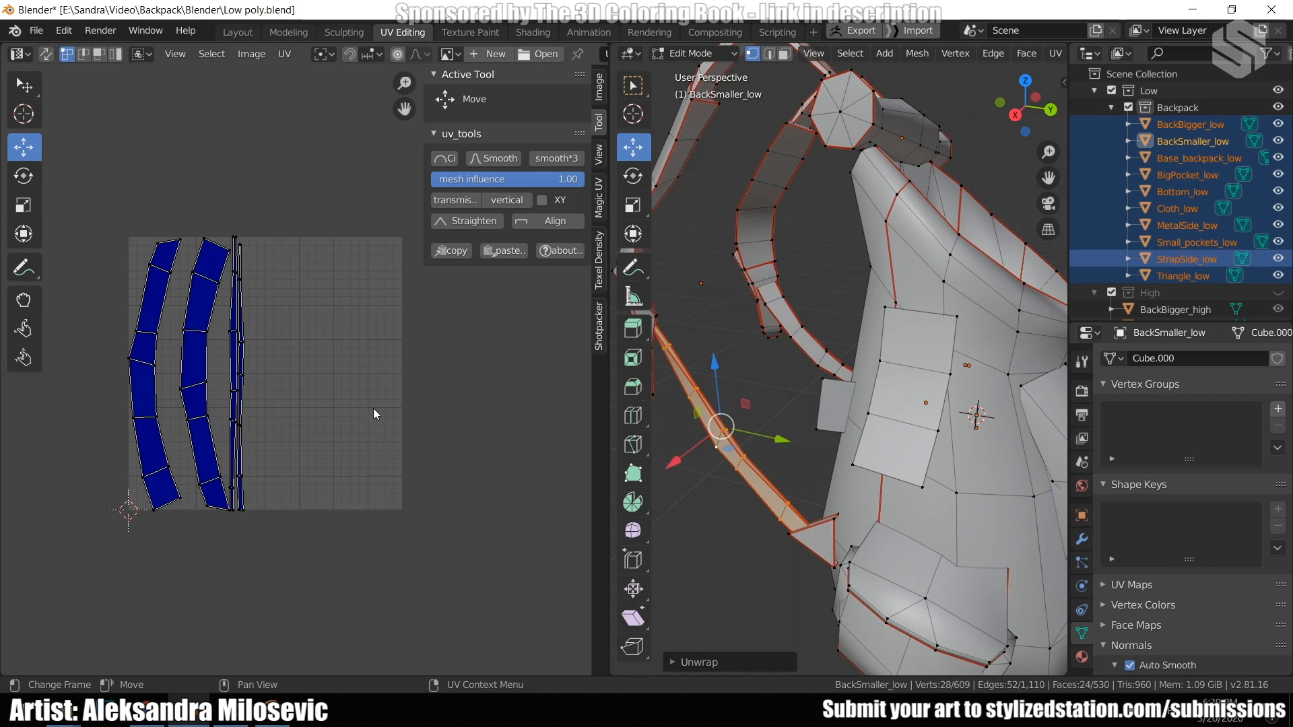
Straighten the two wide UV islands of the strap vertically, with the transmission option enabled.
middle_click_drag(307, 345, 333, 349)
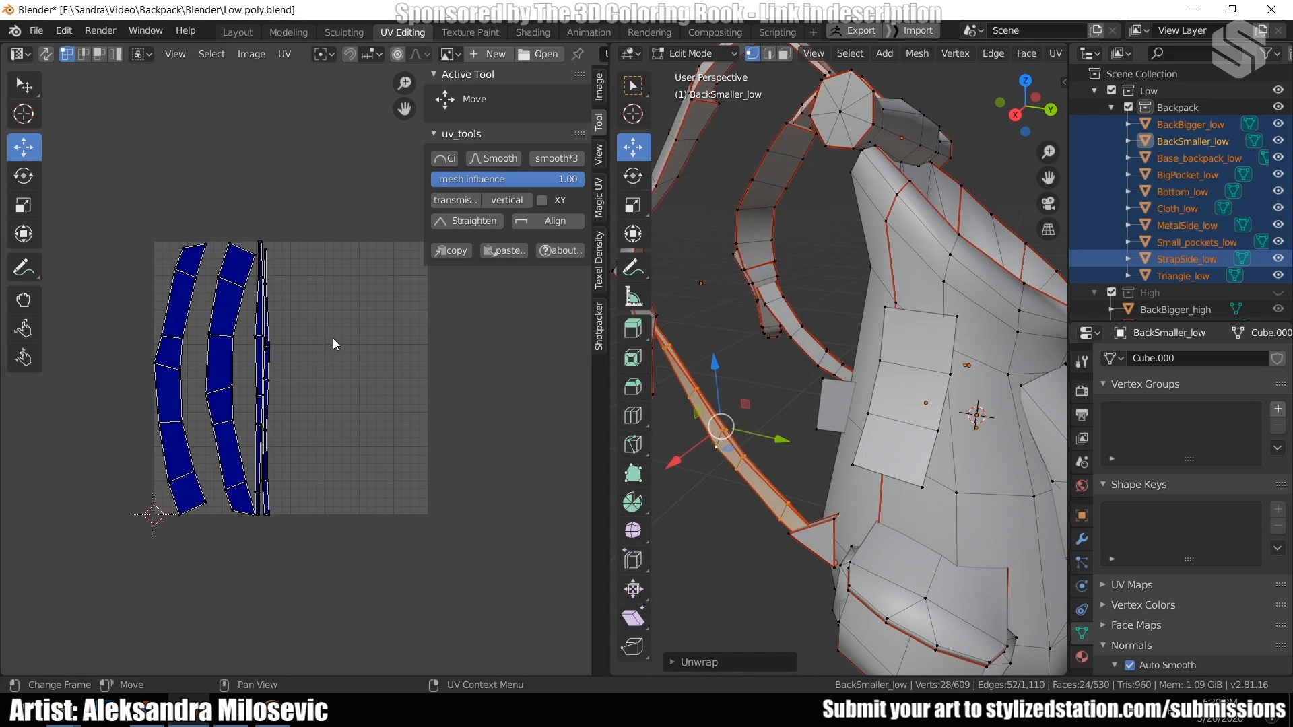
left_click(455, 202)
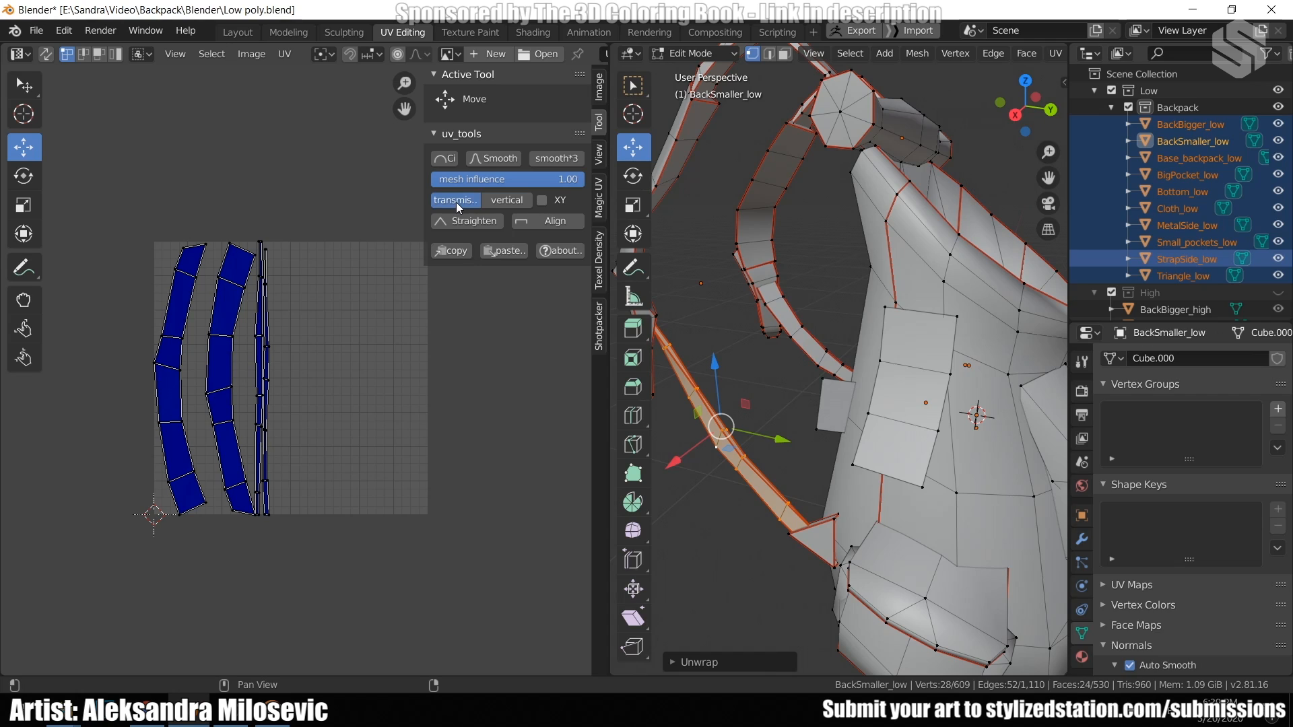
left_click(182, 355, "alt")
left_click(490, 224)
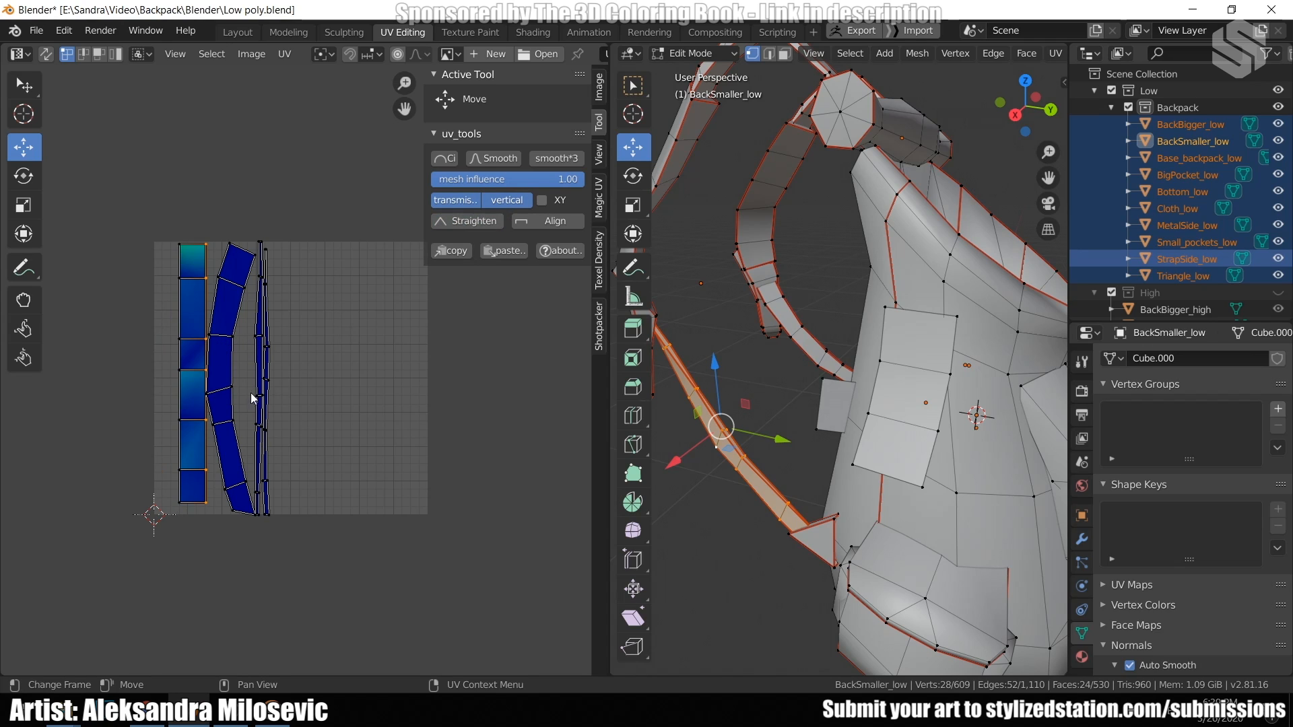
left_click(232, 374, "alt")
left_click(474, 222)
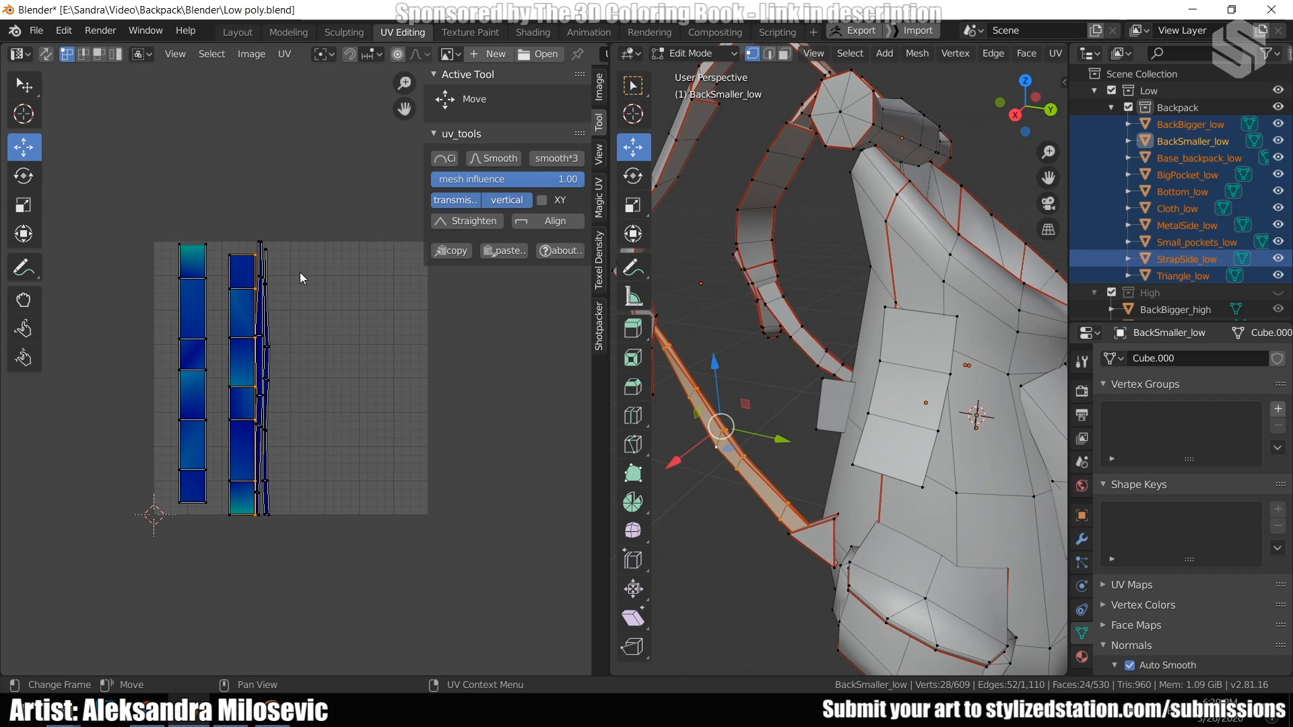
Turn on UV sync selection and straighten an edge loop of the strap's thin side island.
left_click(47, 54)
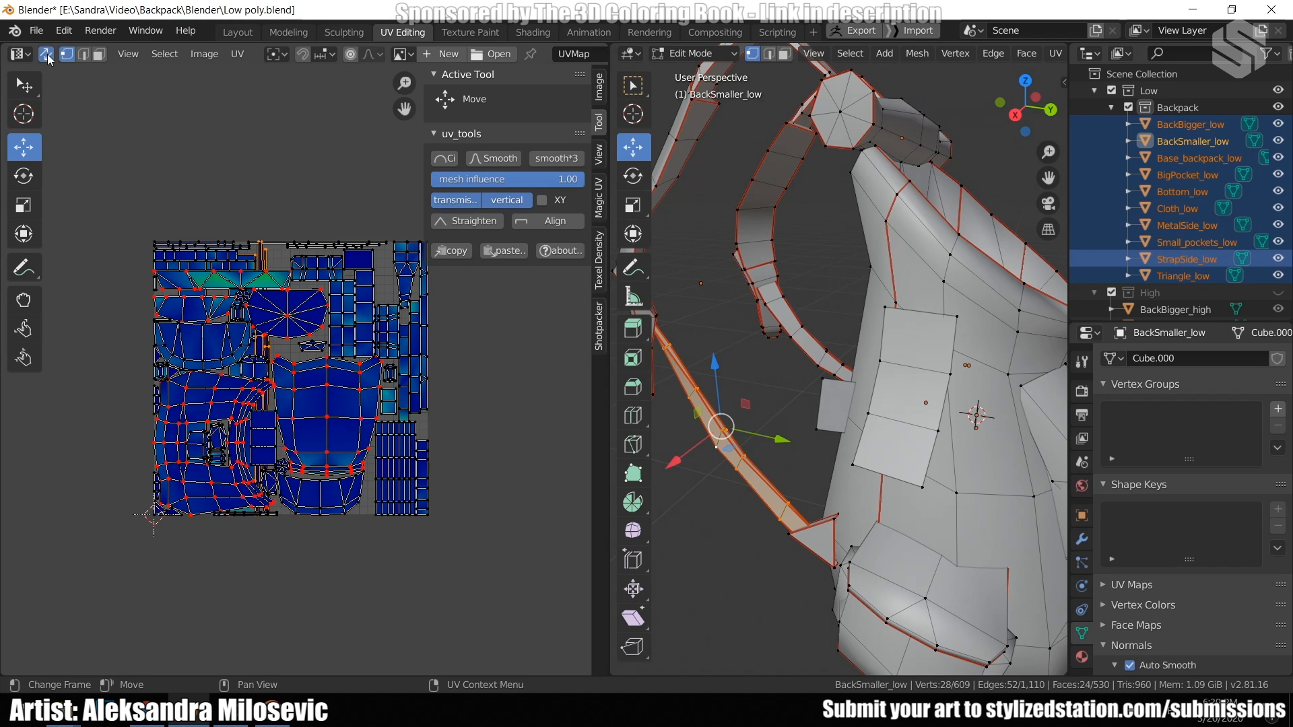
scroll(303, 399, "up", 3)
left_click(227, 335, "alt")
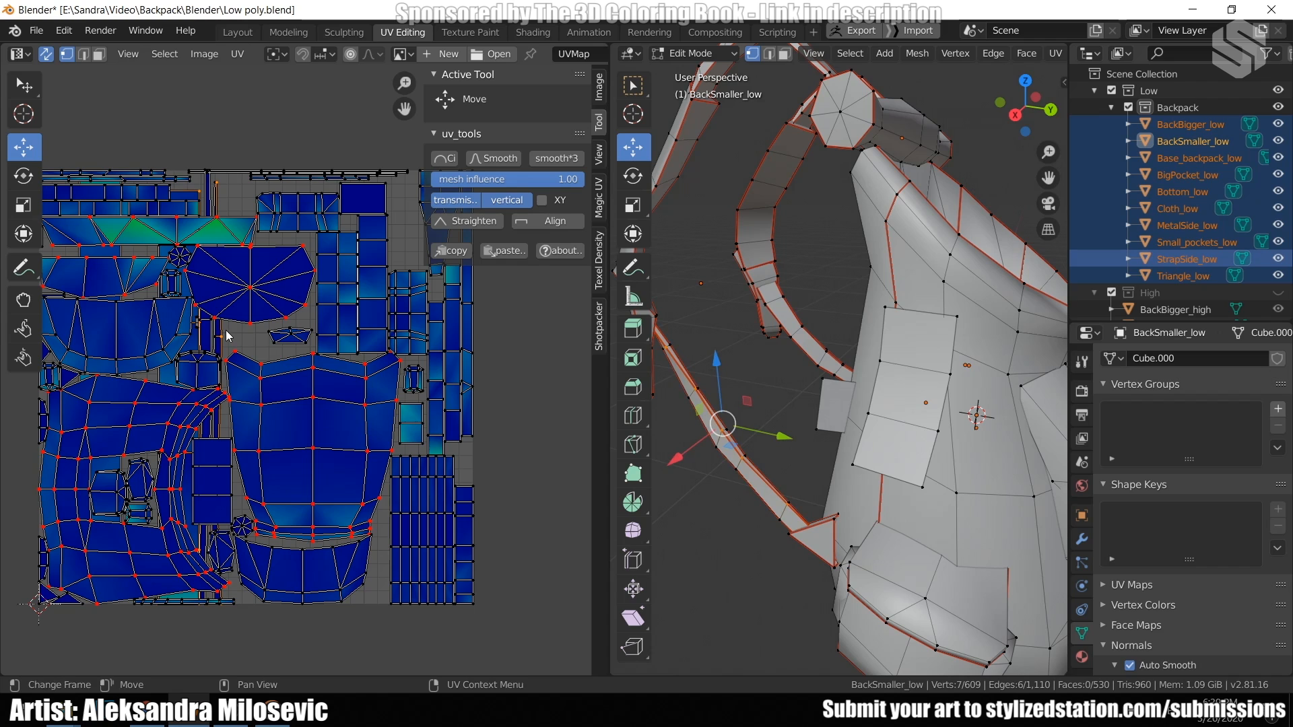
left_click(460, 221)
Display the Shotpacker tools for packing the backpack's UV islands.
scroll(720, 346, "down", 5)
middle_click_drag(720, 347, 794, 336)
scroll(785, 356, "up", 3)
scroll(785, 356, "down", 3)
left_click(599, 330)
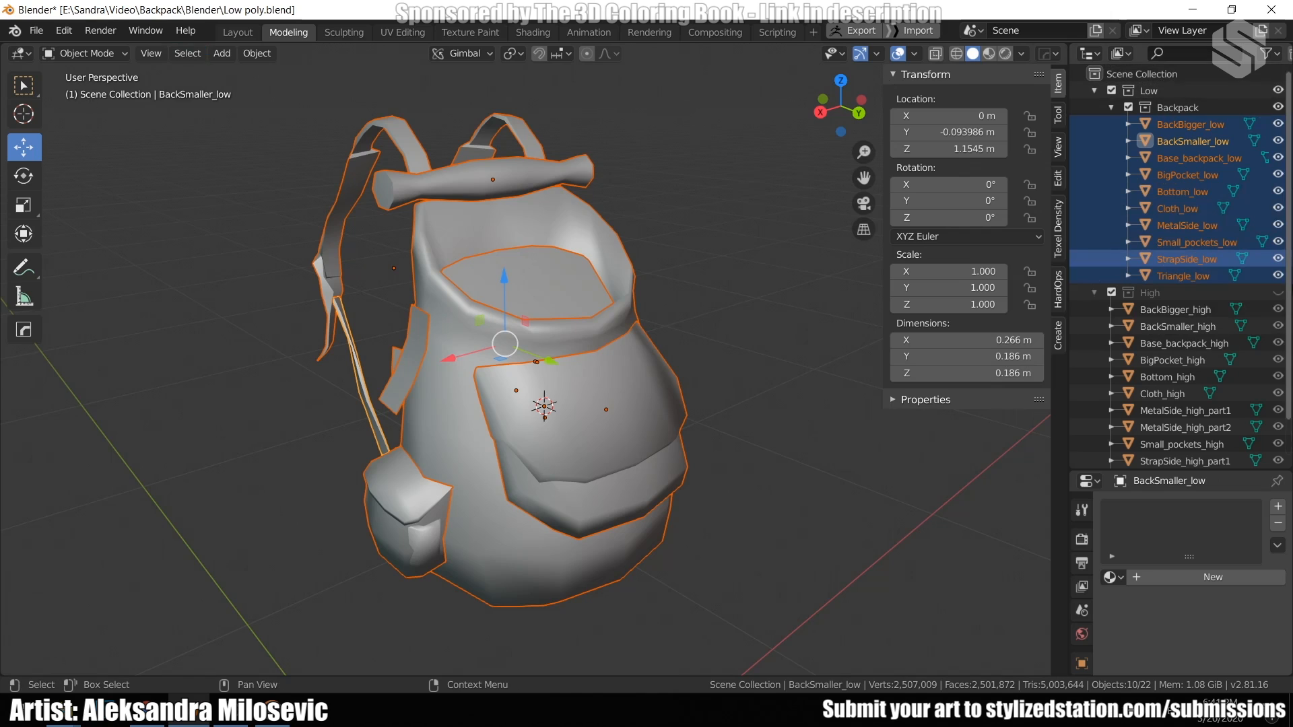
Show the High collection and toggle it and BackBigger_high on and off to compare them with the low-poly backpack.
left_click(1277, 293)
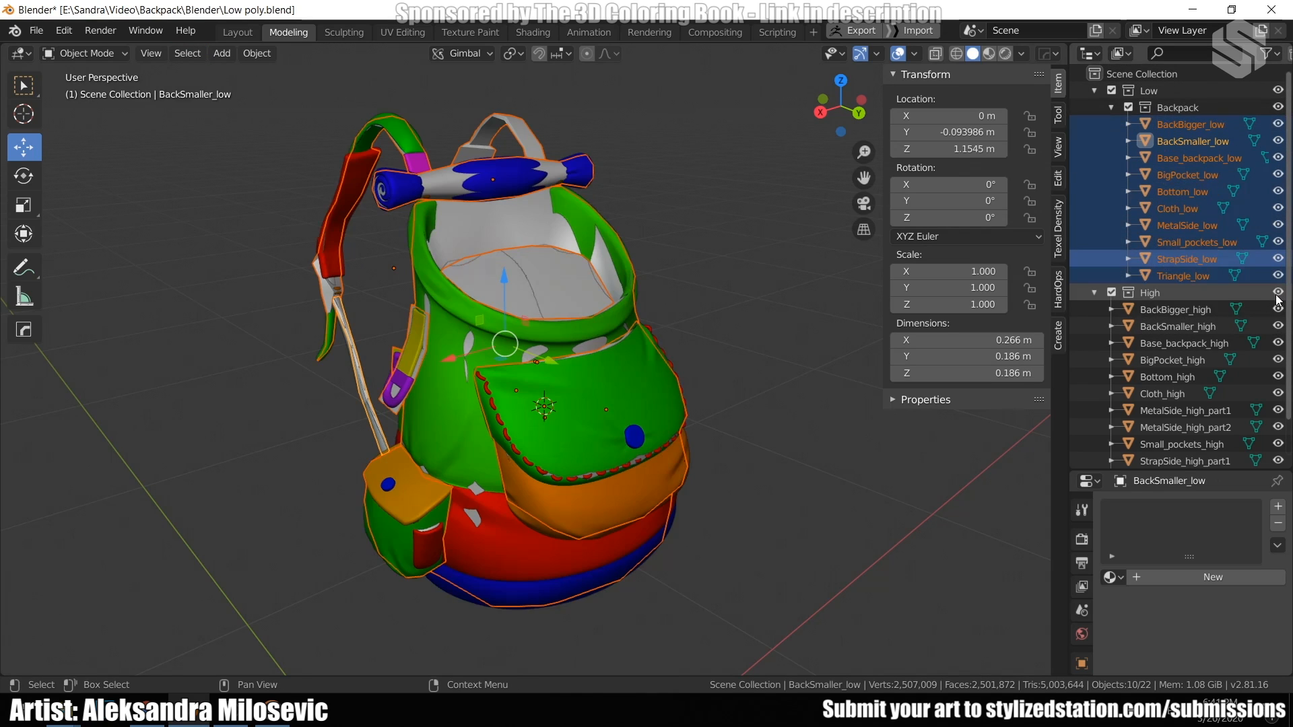
left_click(1277, 294)
left_click(1277, 295)
left_click(1277, 294)
left_click(1278, 295)
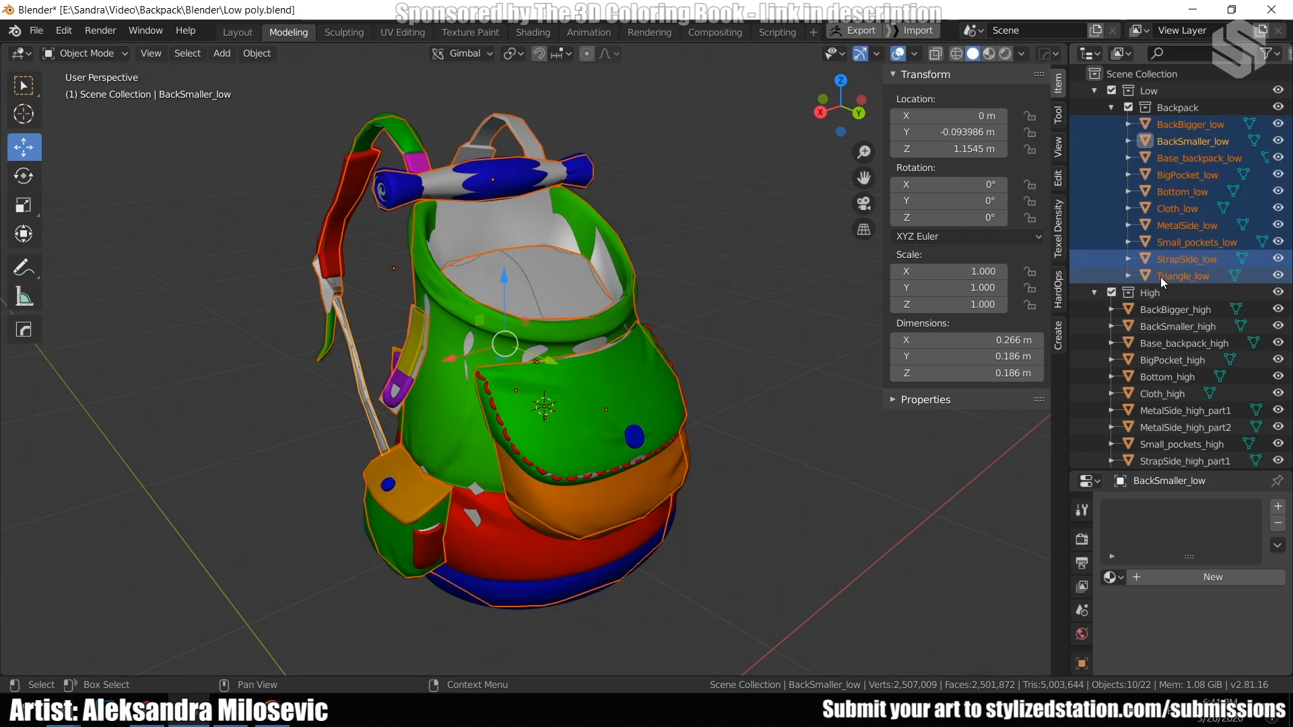
left_click(1278, 310)
left_click(1278, 310)
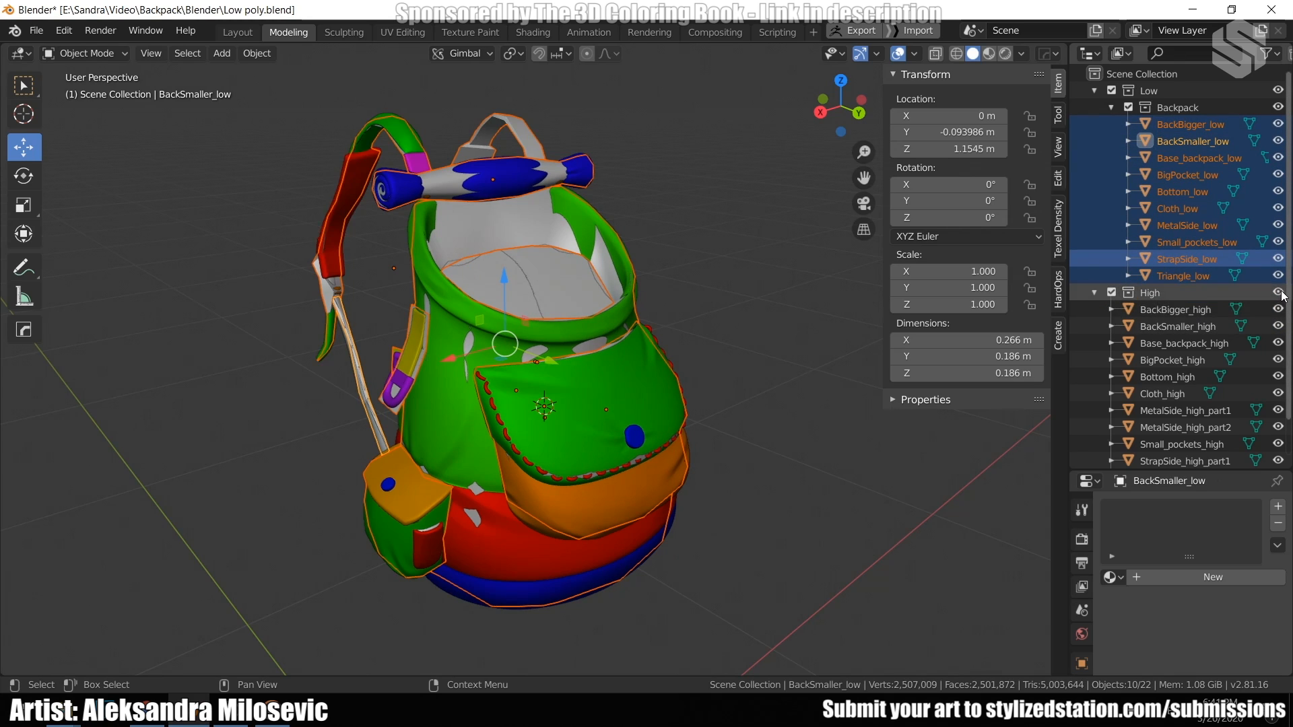
left_click(1278, 294)
left_click(1278, 293)
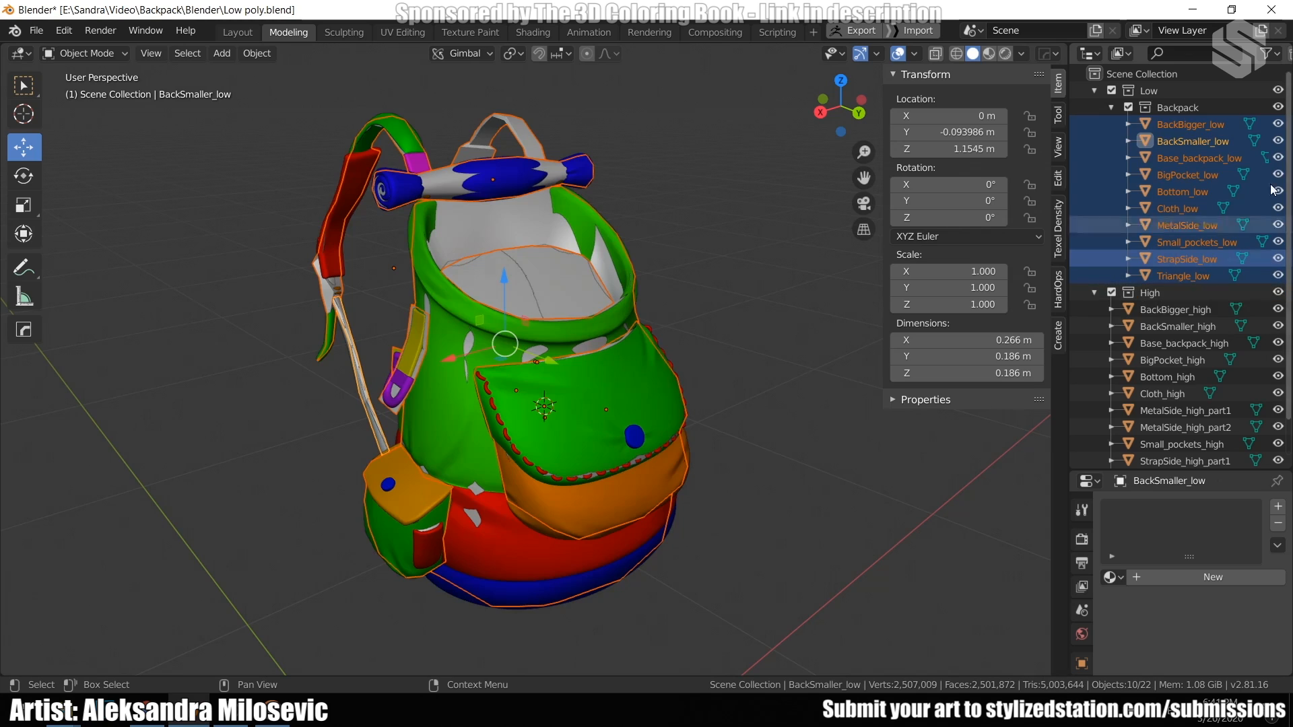
Toggle the Low and High collections in turn to compare the two versions of the backpack.
left_click(1278, 91)
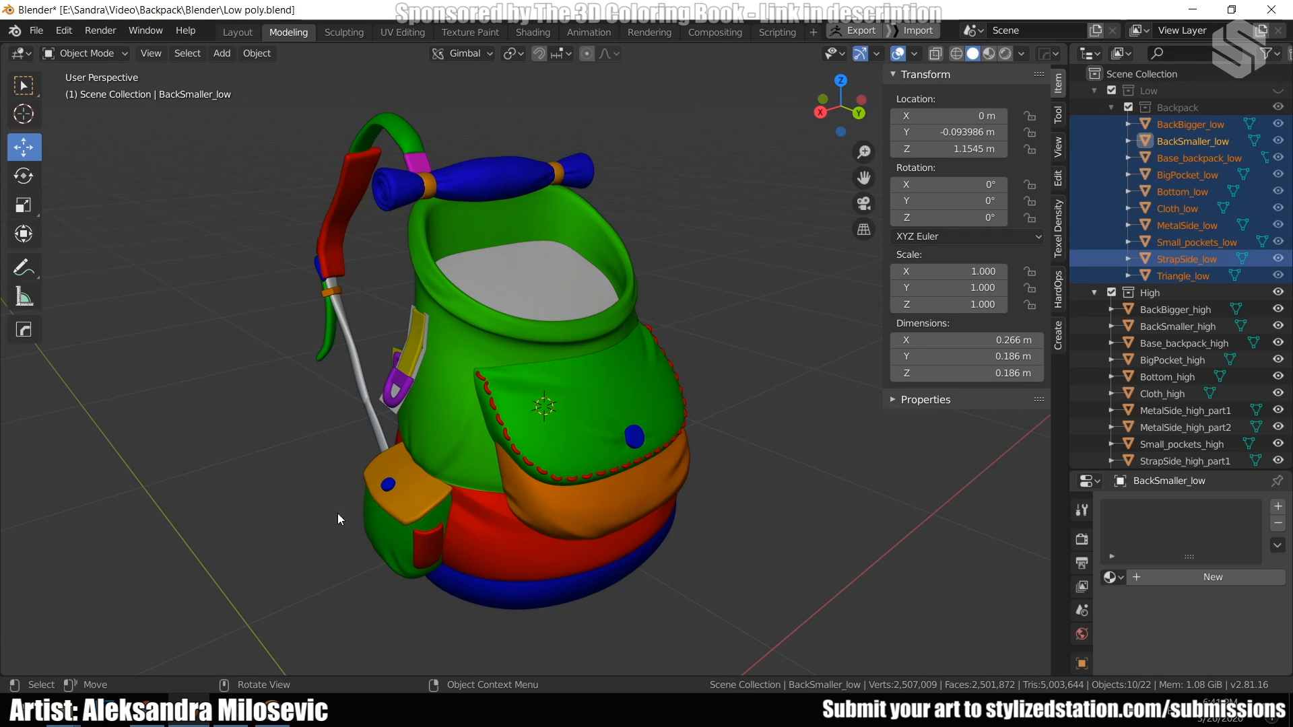
left_click(1279, 90)
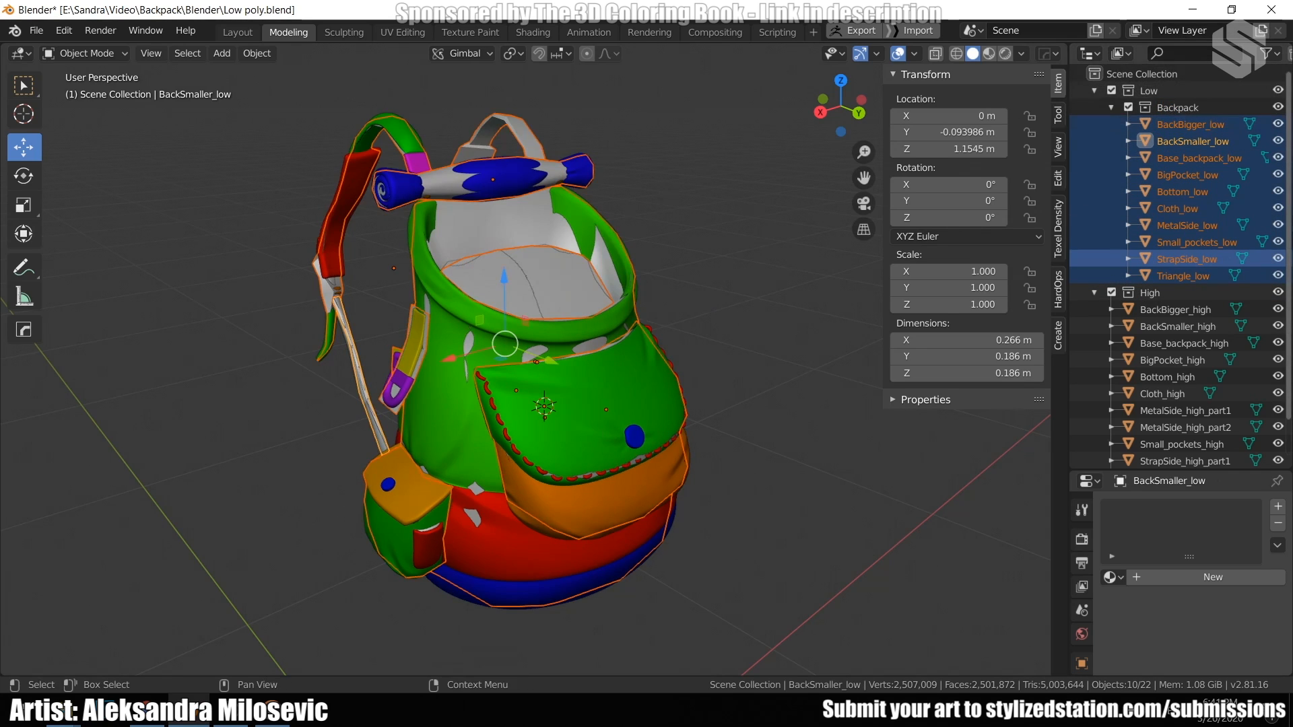
left_click(1278, 293)
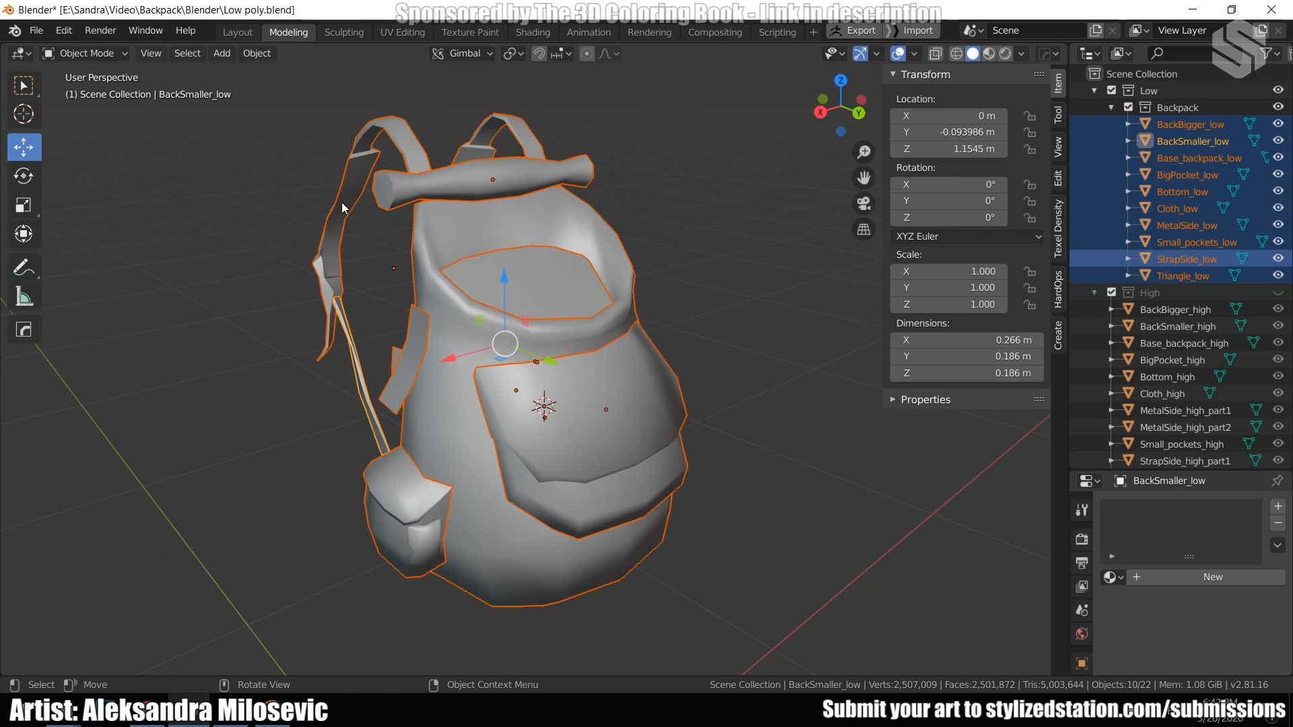
left_click(1278, 293)
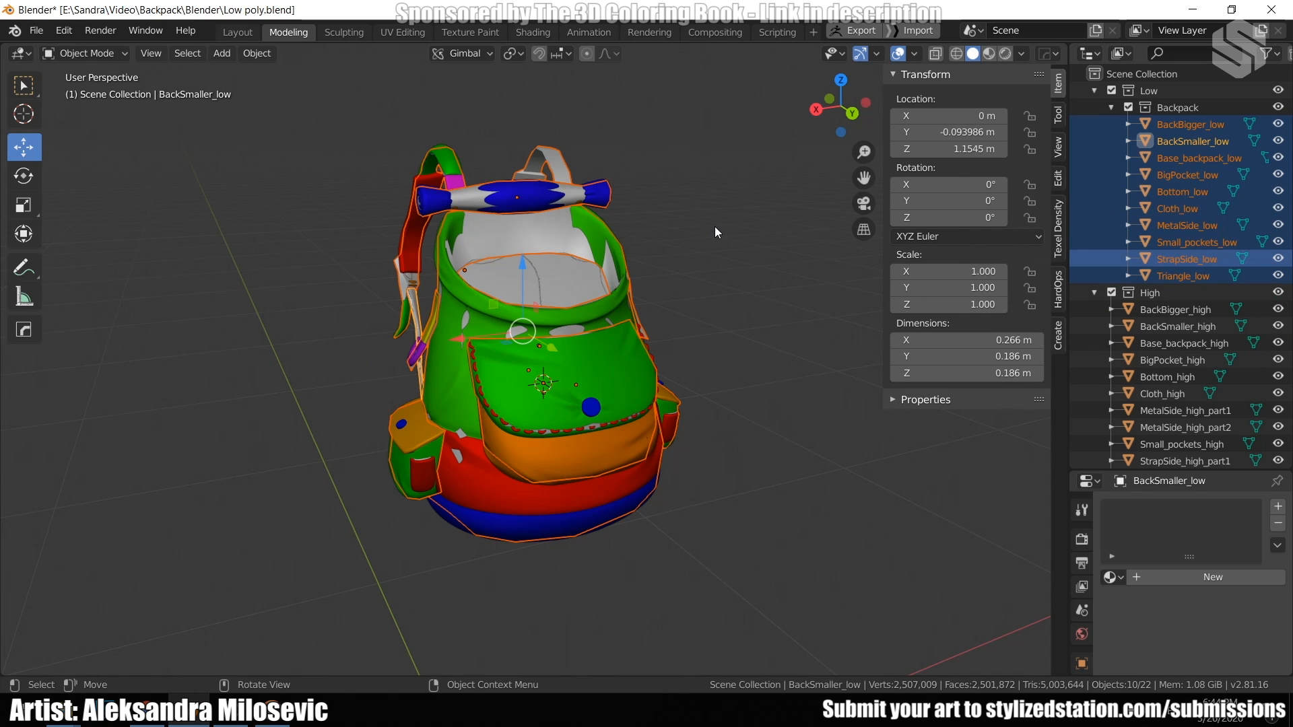
middle_click_drag(720, 228, 714, 231)
key("w")
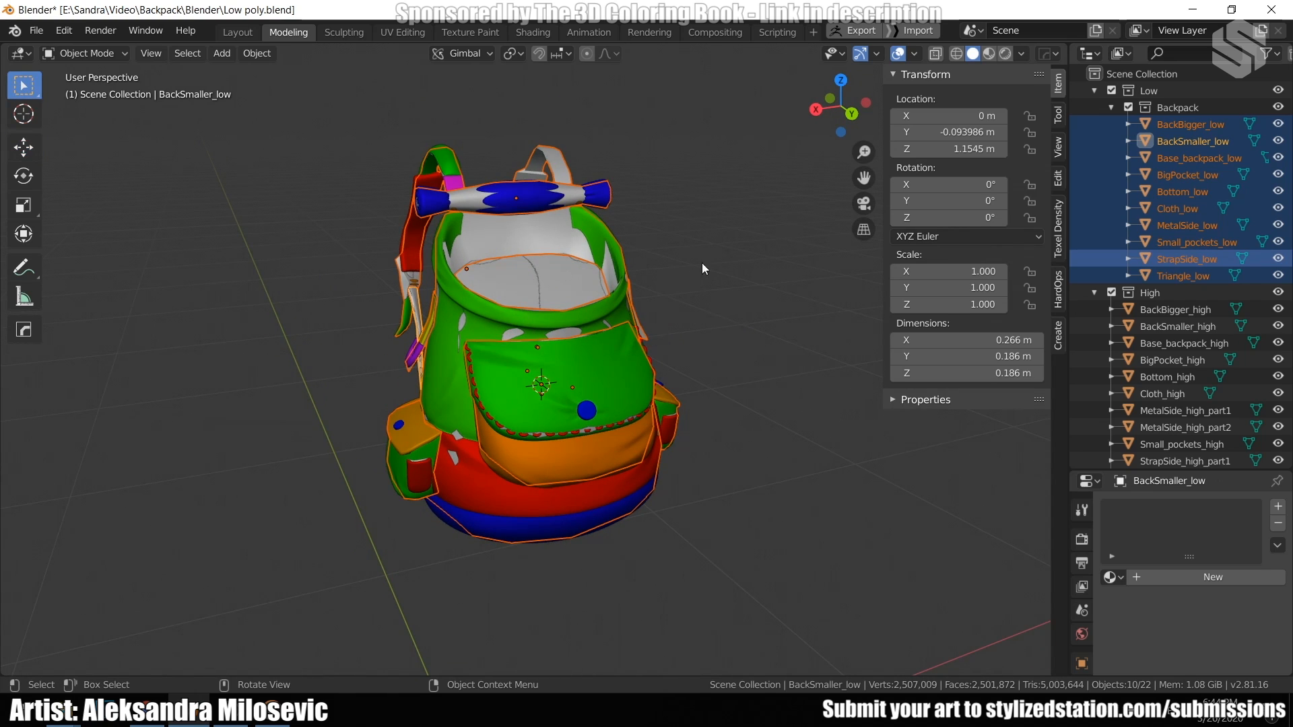
Switch the Low collection off and on repeatedly and compare the meshes around the backpack's front and back straps.
left_click(1277, 90)
left_click(1278, 91)
left_click(1277, 91)
left_click(1278, 91)
left_click(1277, 91)
middle_click_drag(693, 403, 577, 418)
middle_click_drag(609, 372, 800, 394)
left_click(1278, 90)
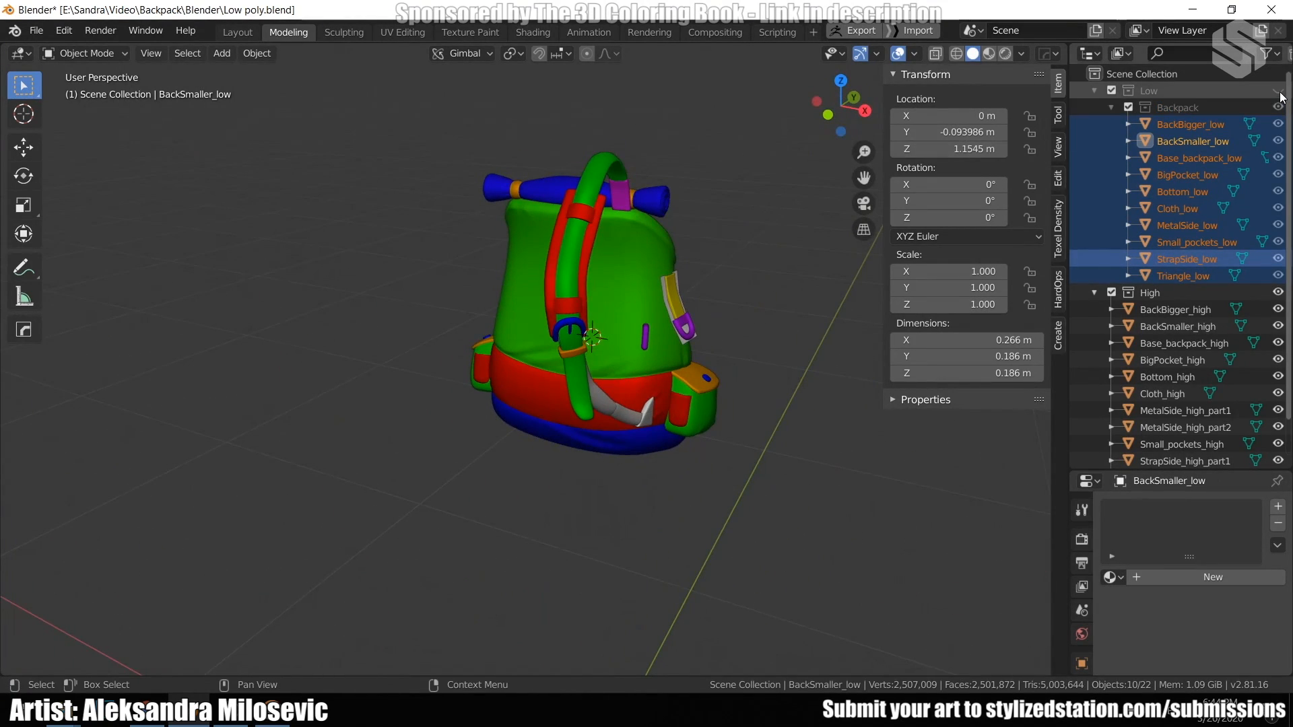
middle_click_drag(649, 226, 684, 232)
Delete the linked faces of the low-poly strap piece in BackBigger_low that has no high-poly counterpart.
left_click(477, 245)
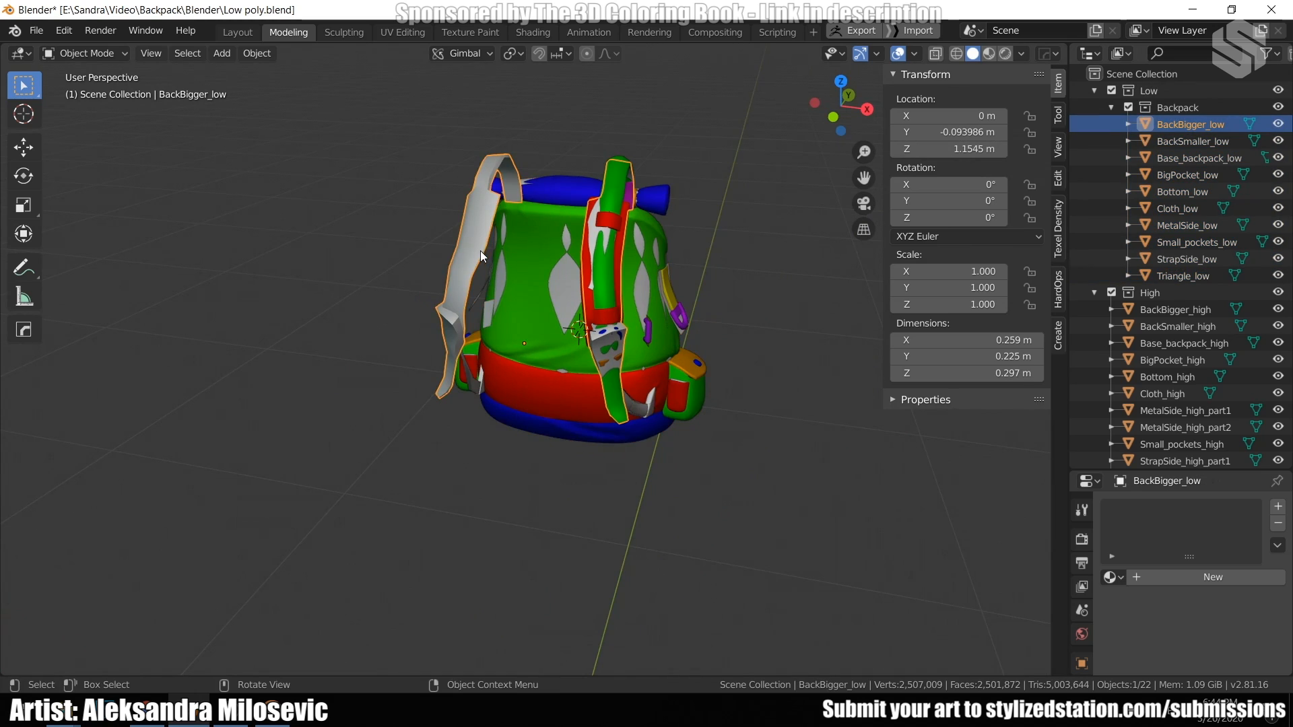
middle_click_drag(480, 249, 494, 256)
key("Tab")
left_click(485, 251)
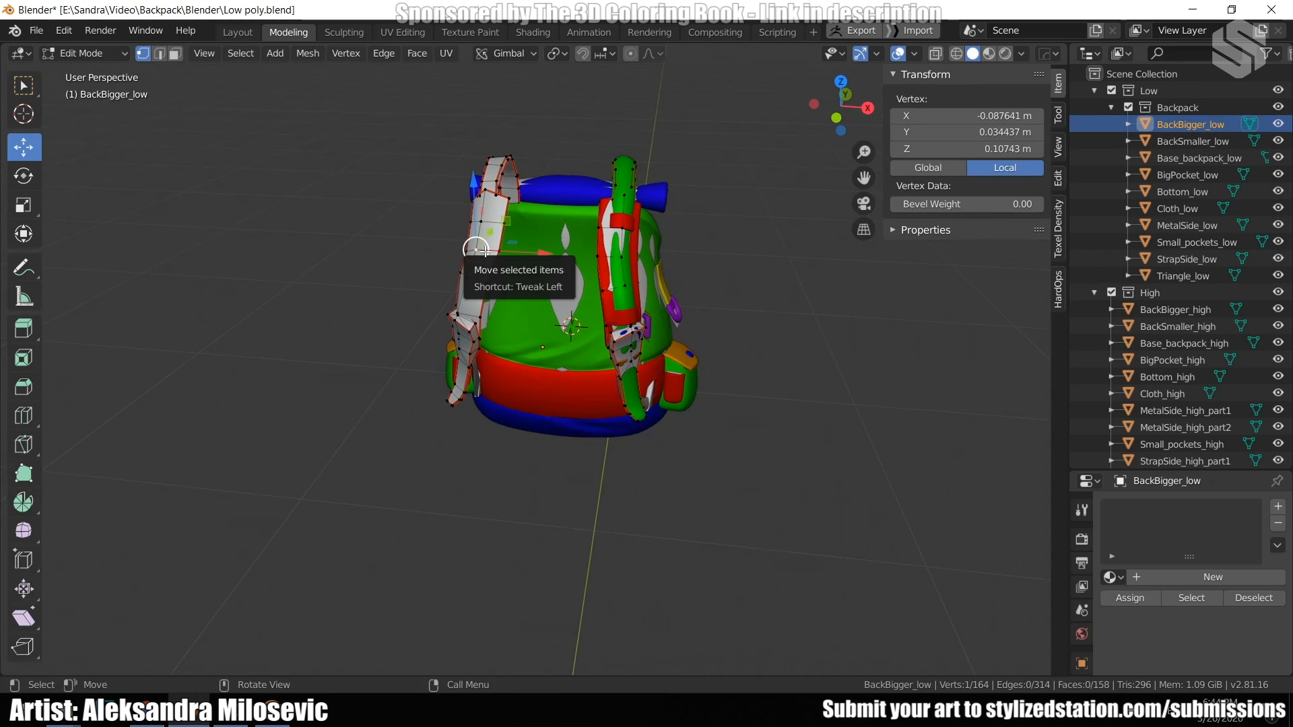
key("ctrl+l")
key("x")
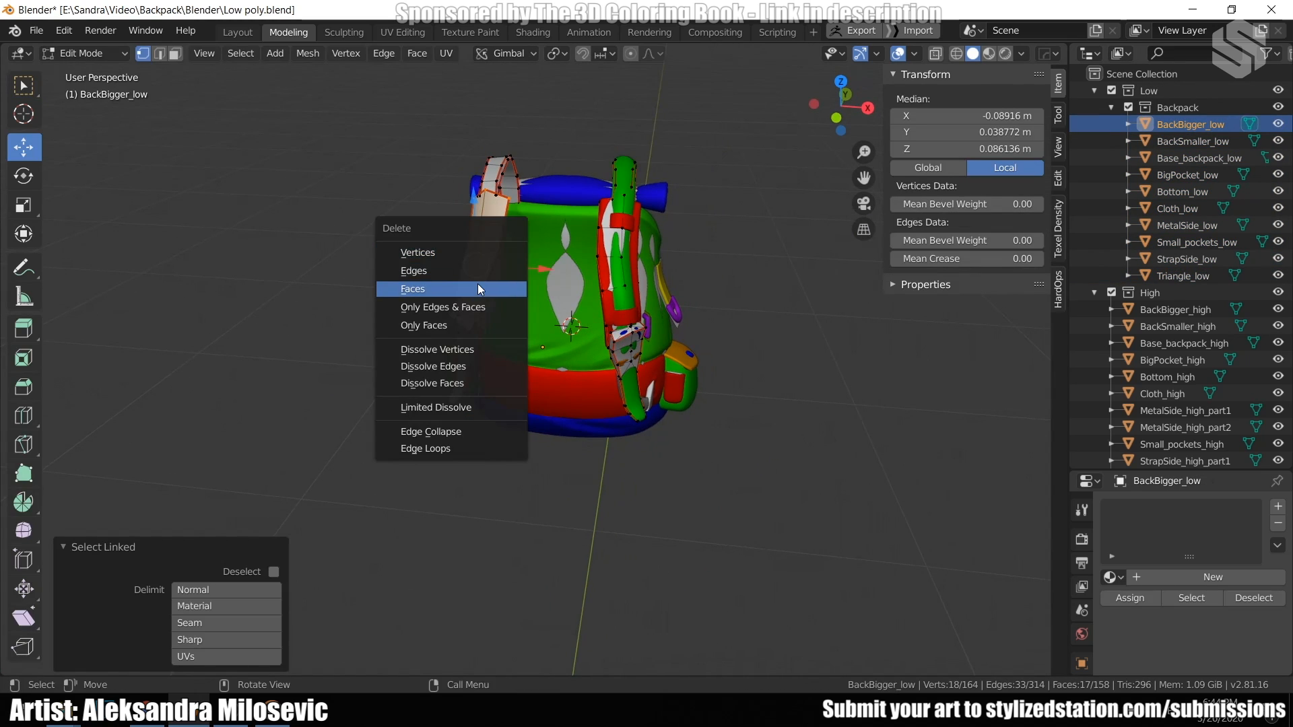
left_click(479, 284)
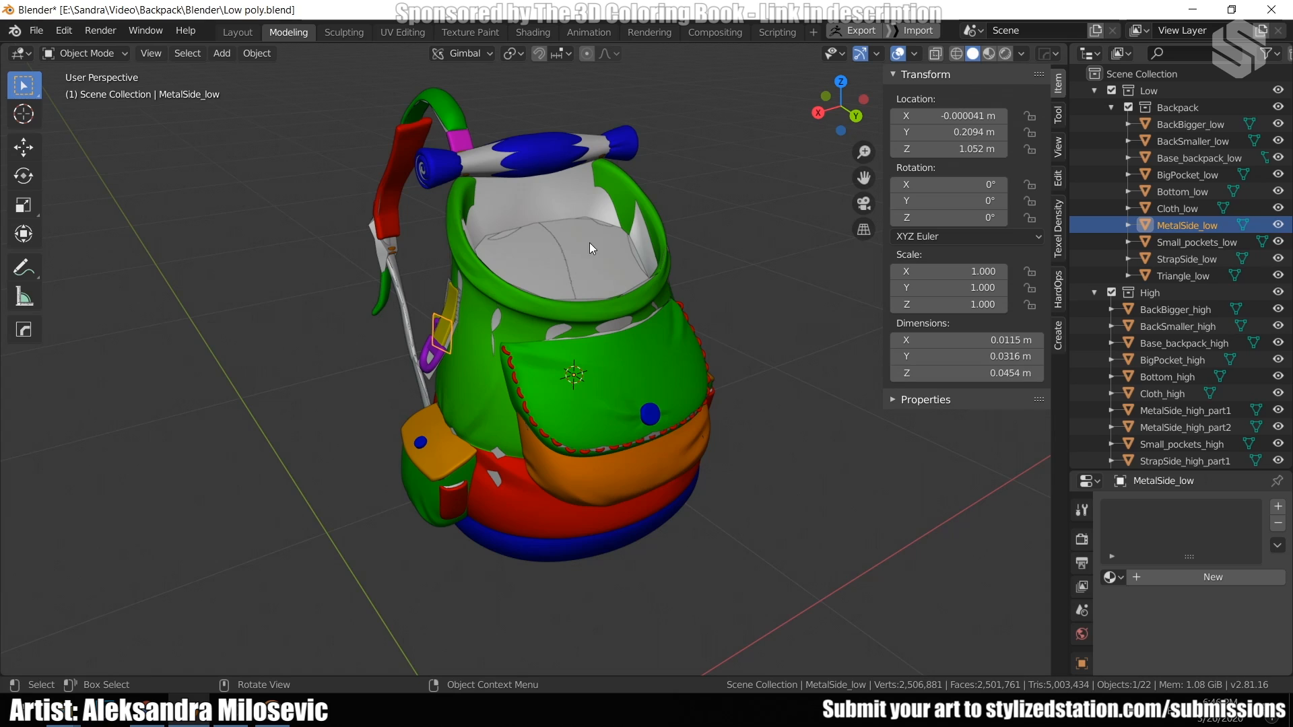
Select the BackBigger and BackSmaller objects in their low and high versions to check the matching names.
left_click(1189, 124)
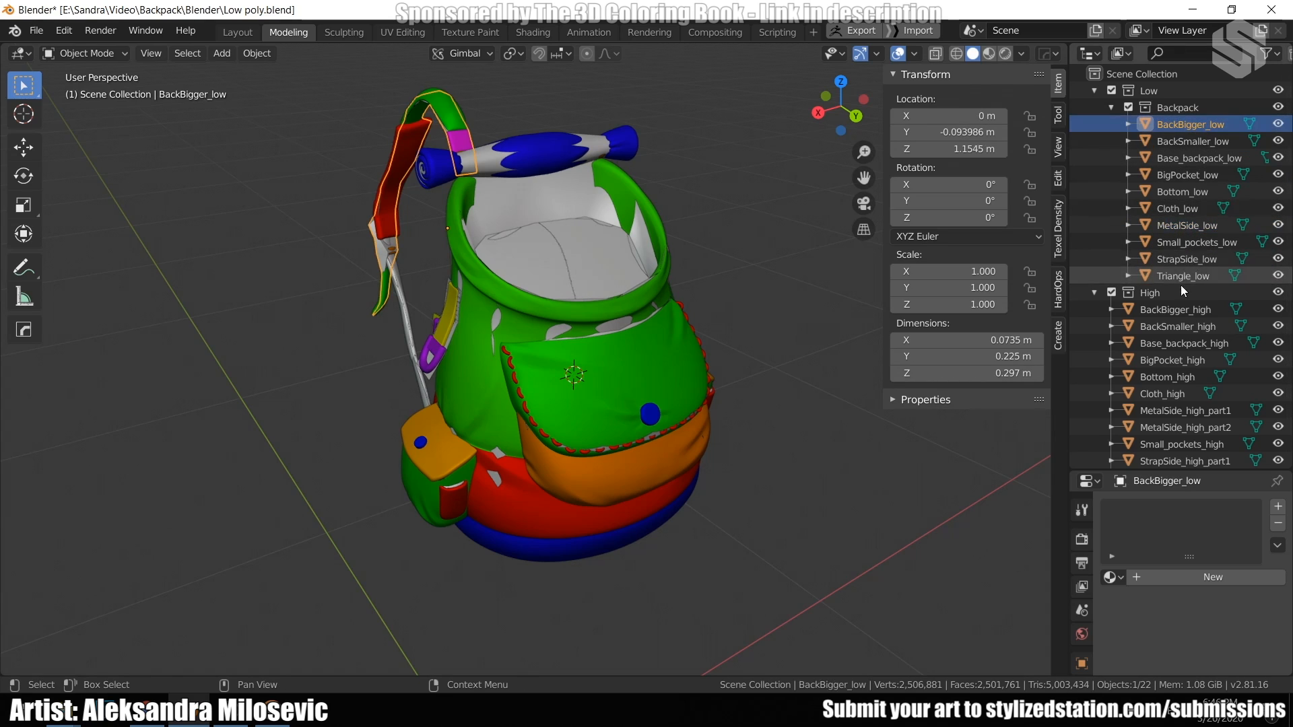
left_click(1183, 308)
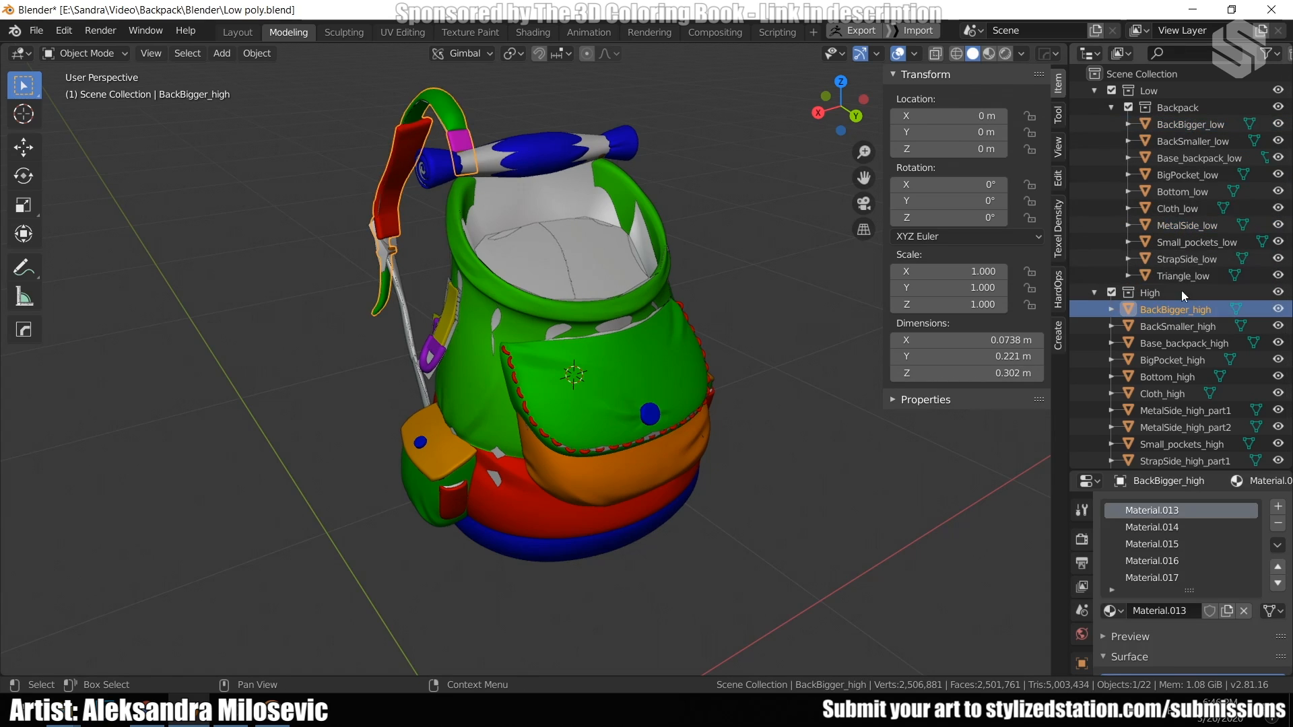
left_click(1181, 143)
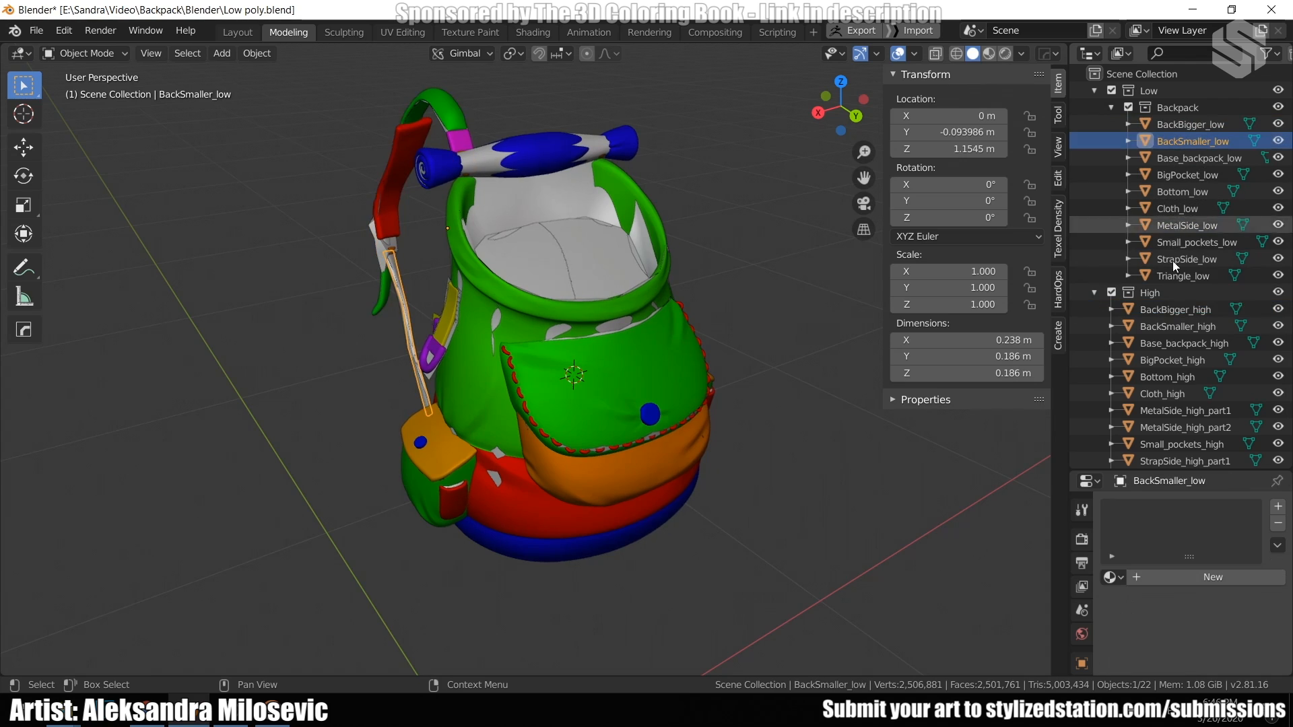
left_click(1166, 329)
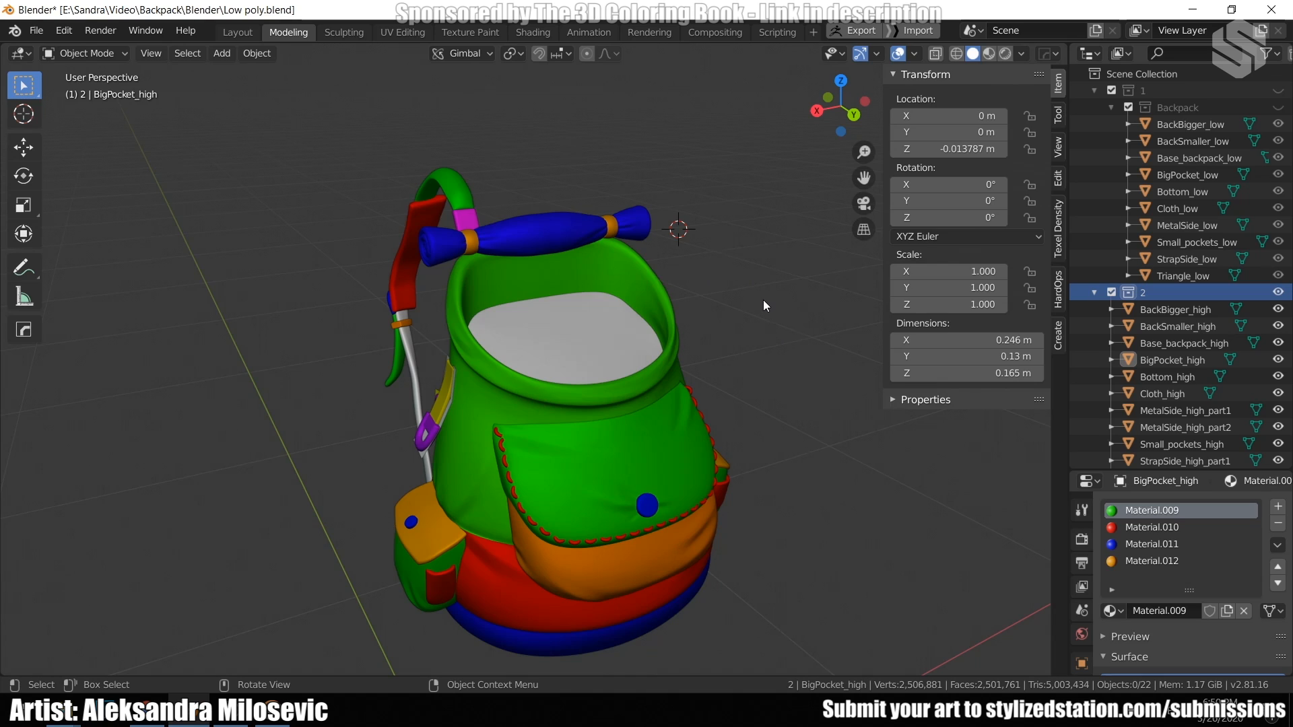
Switch between collections 1 and 2 and compare Cloth_low with the rolled high-poly cloth and its bands.
key("1")
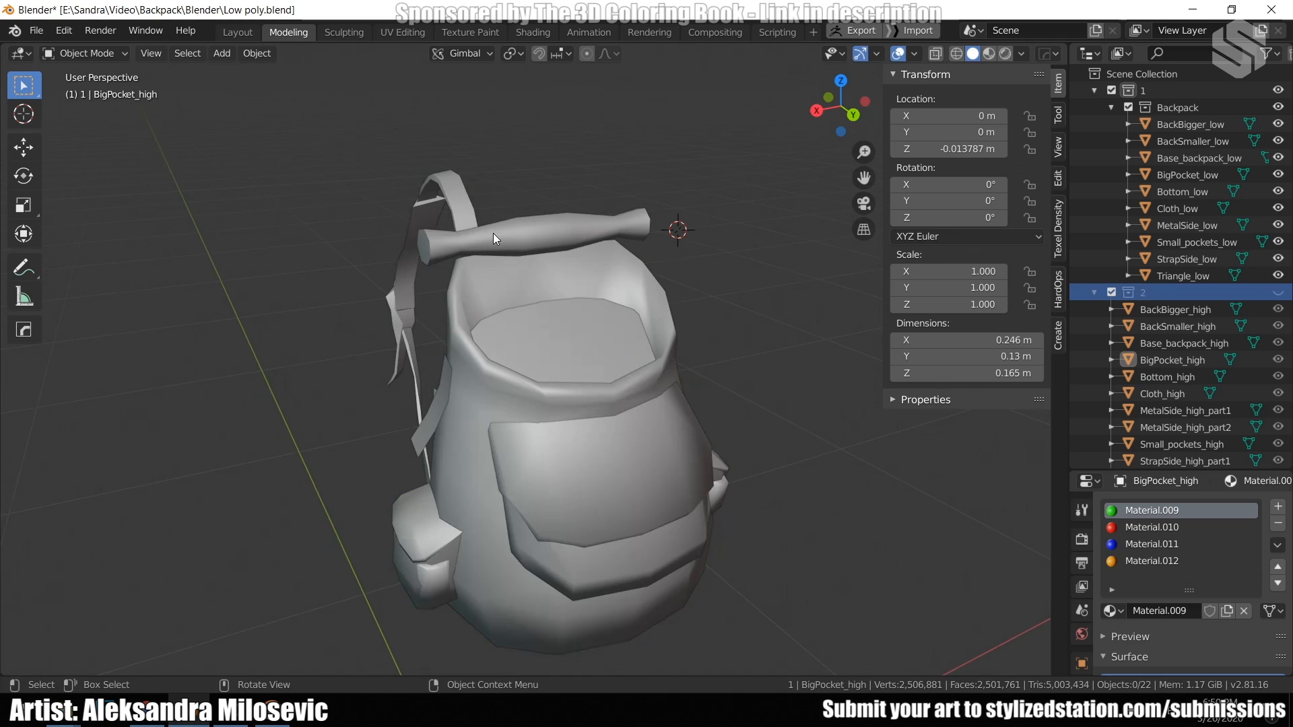
key("2")
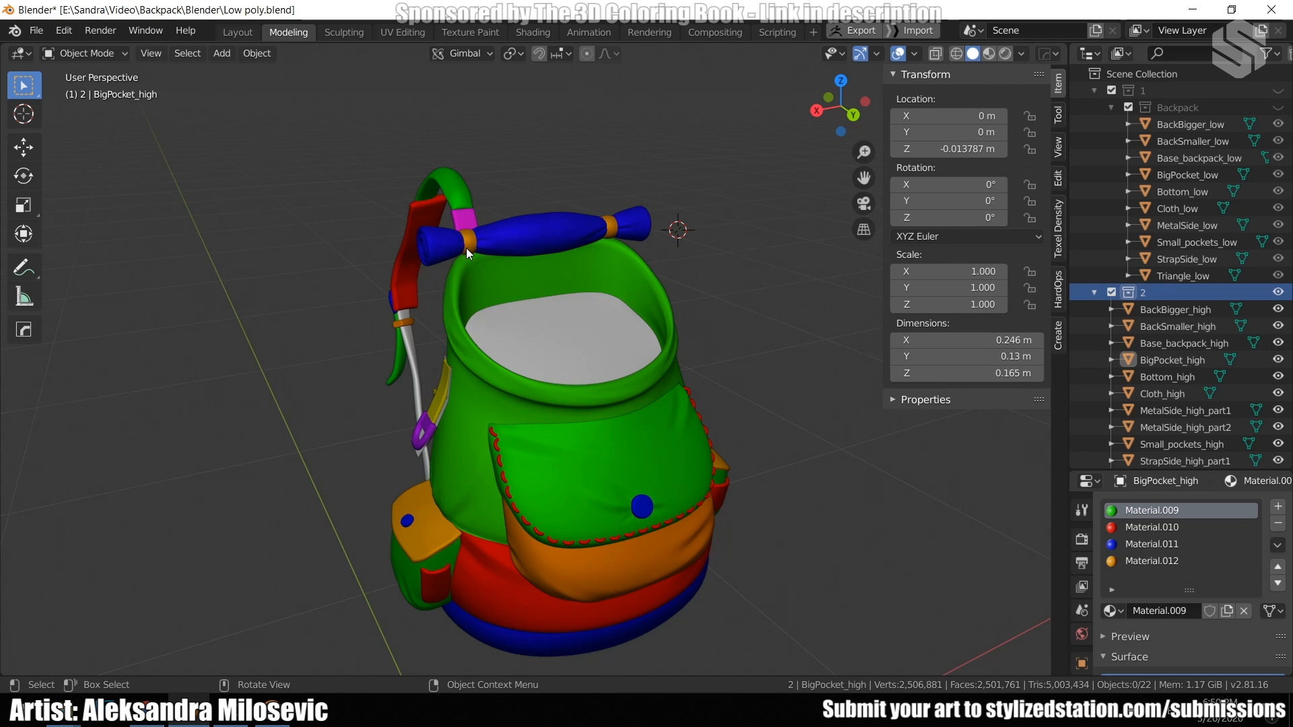
key("1")
left_click(462, 236)
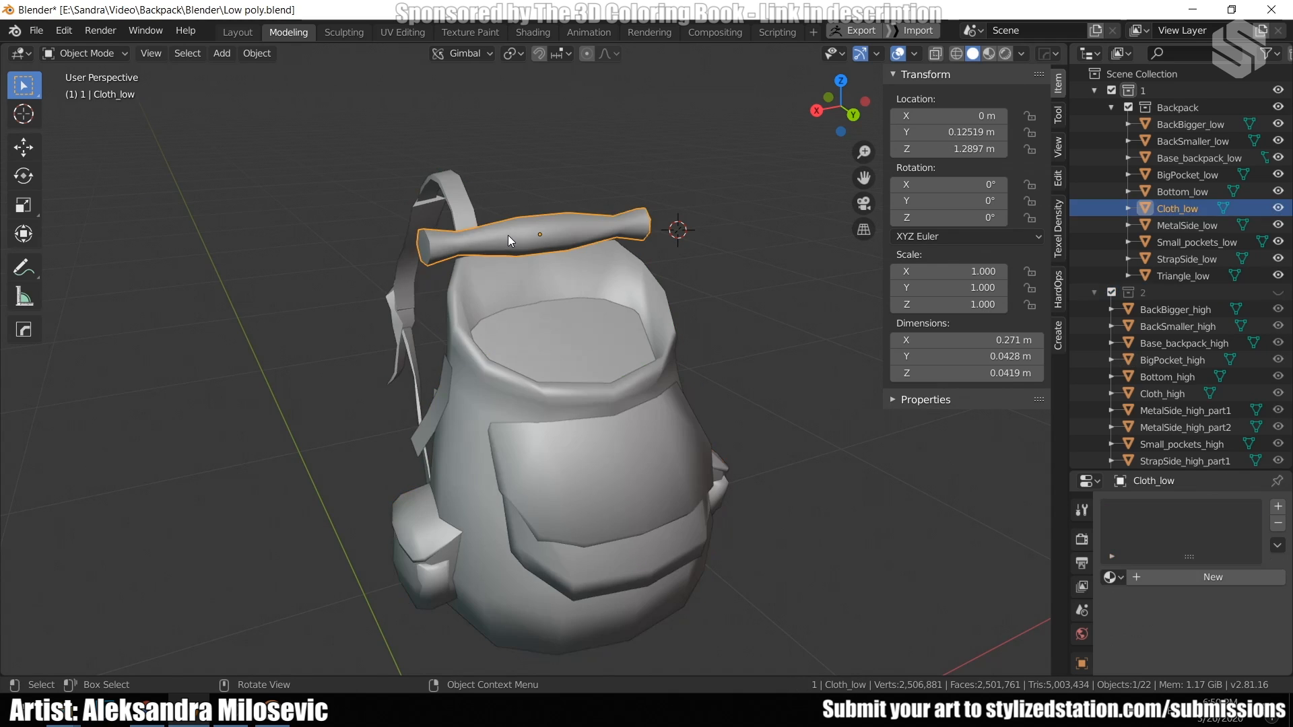
key("2")
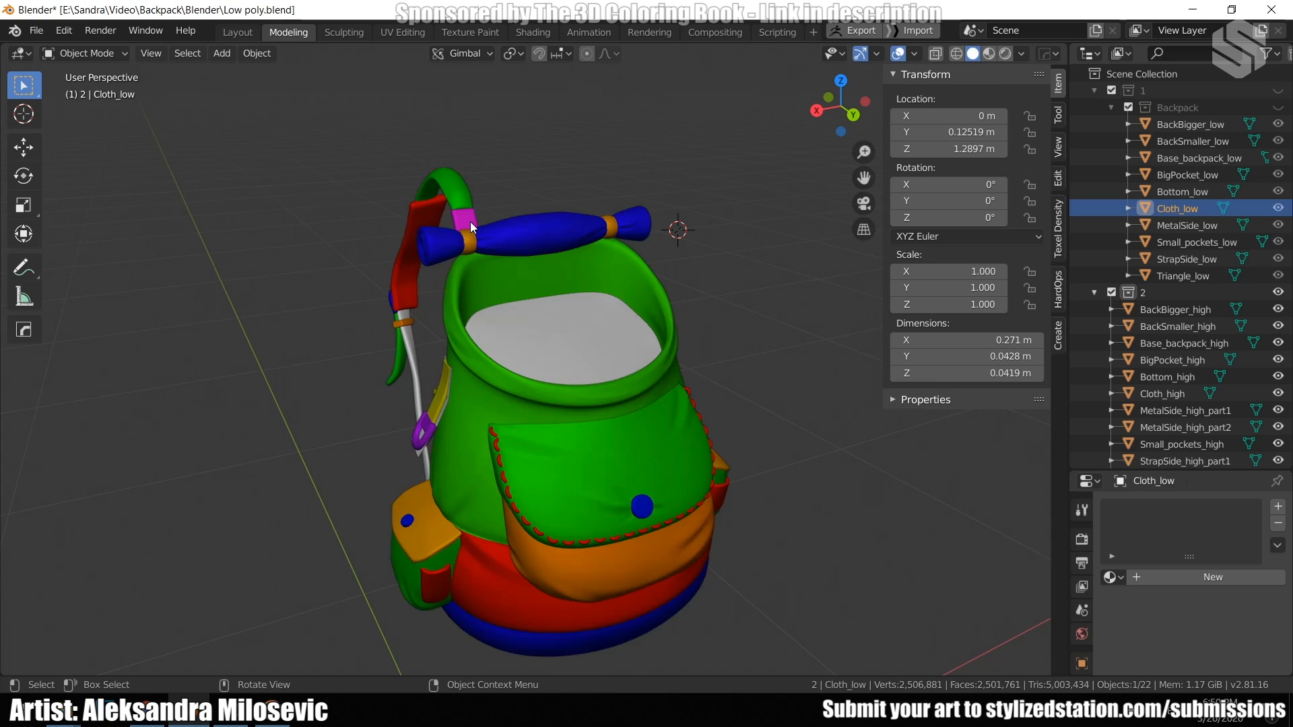
key("1")
key("2")
scroll(551, 241, "up", 5)
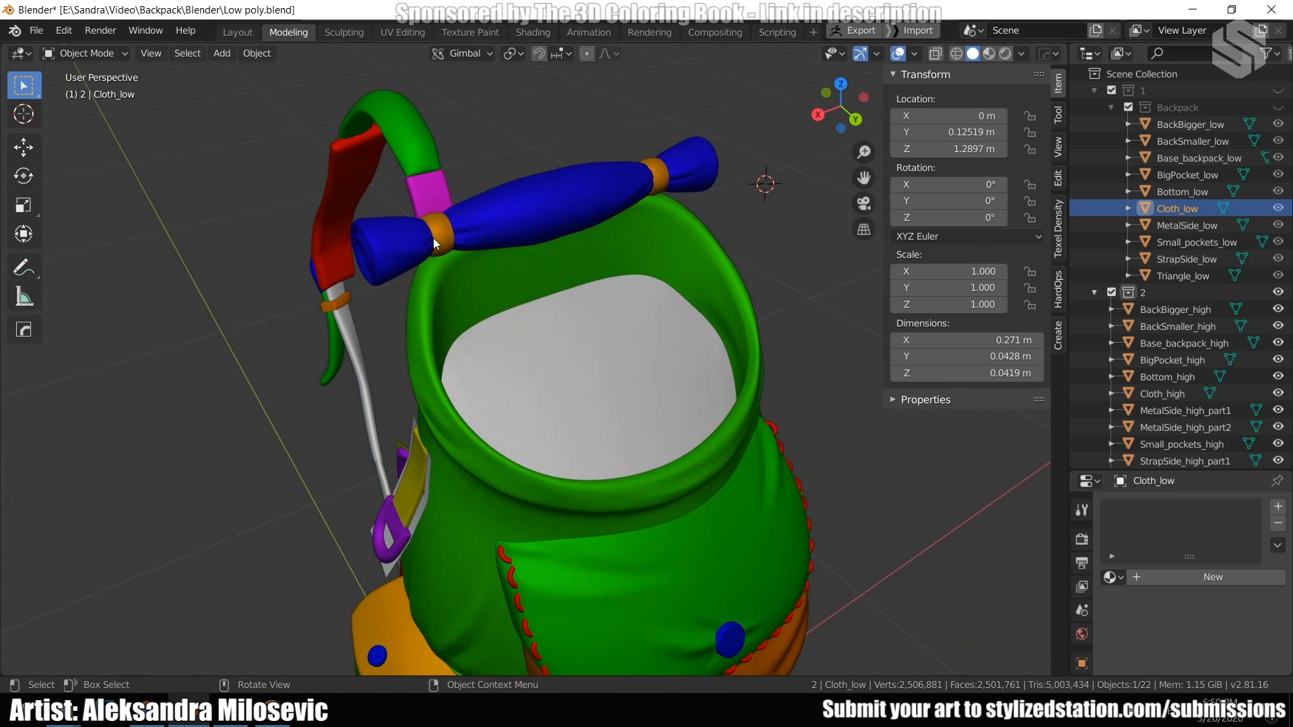
middle_click_drag(395, 253, 431, 211)
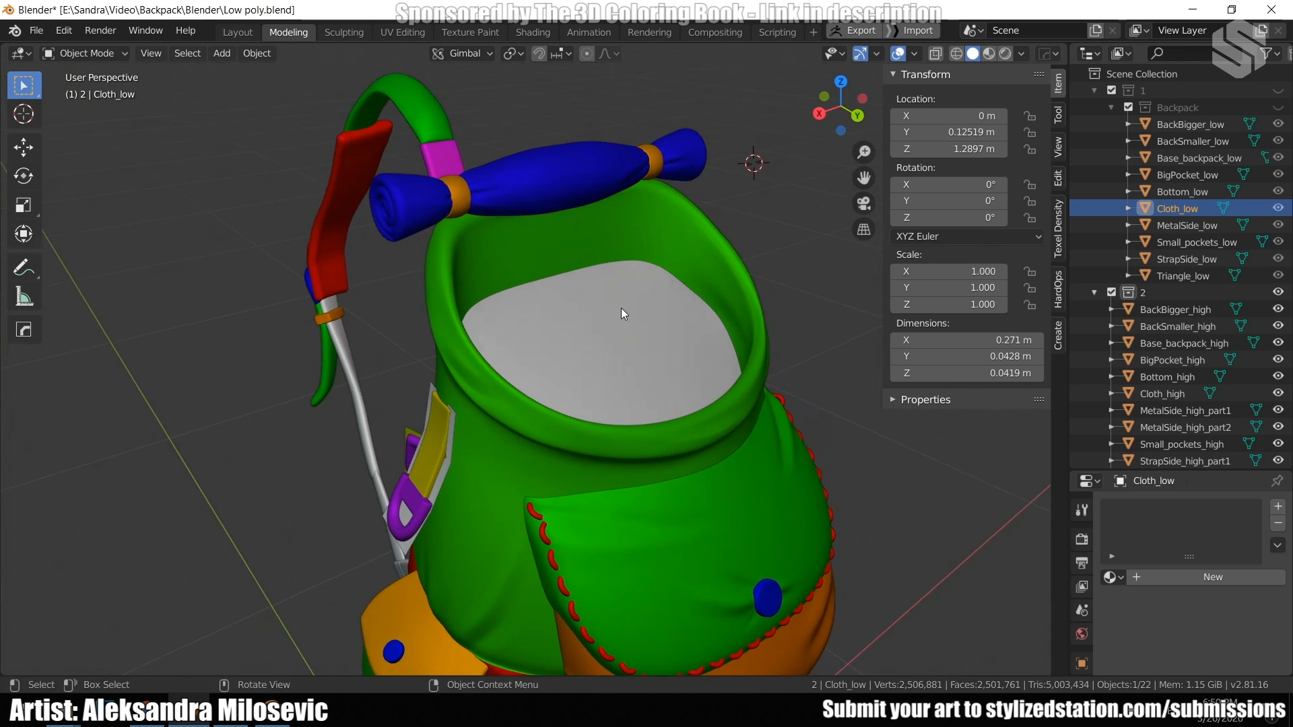
scroll(619, 306, "down", 2)
middle_click_drag(620, 305, 604, 286)
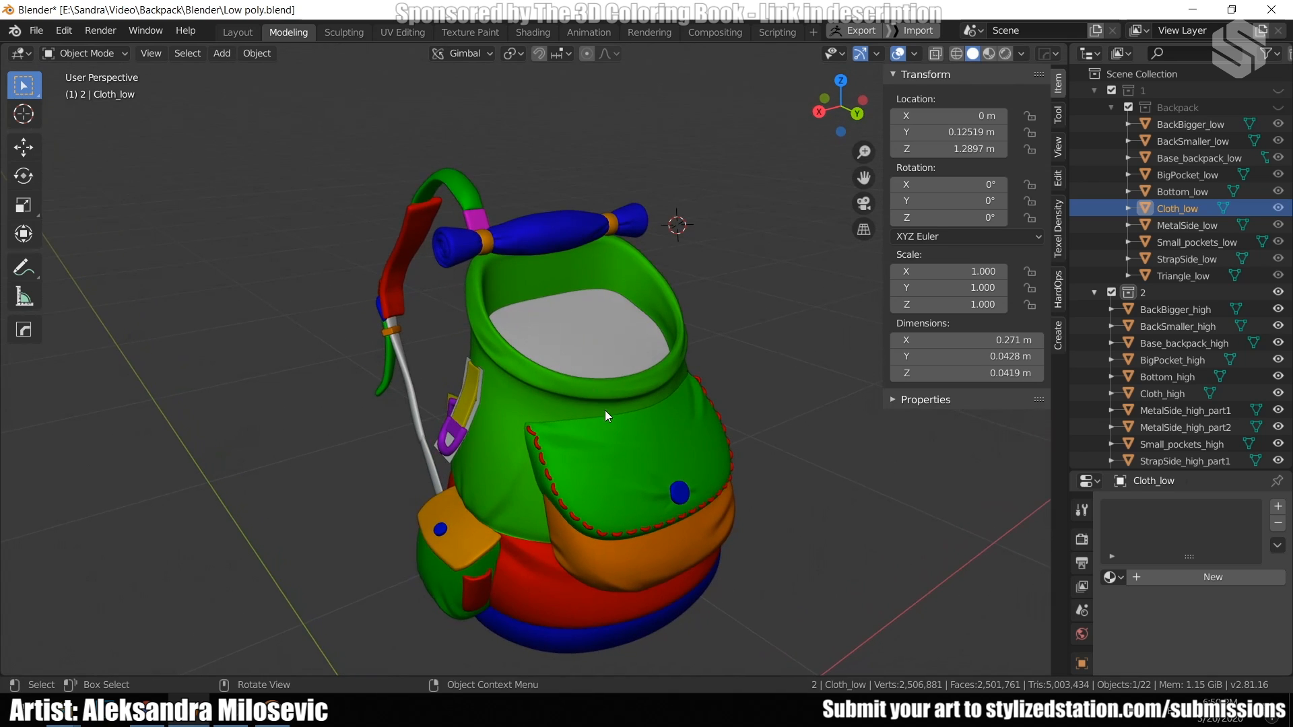
Test-move BigPocket_high and Base_backpack_high, cancelling each move, to check which pieces belong to each object.
left_click(652, 482)
key("g")
key("Escape")
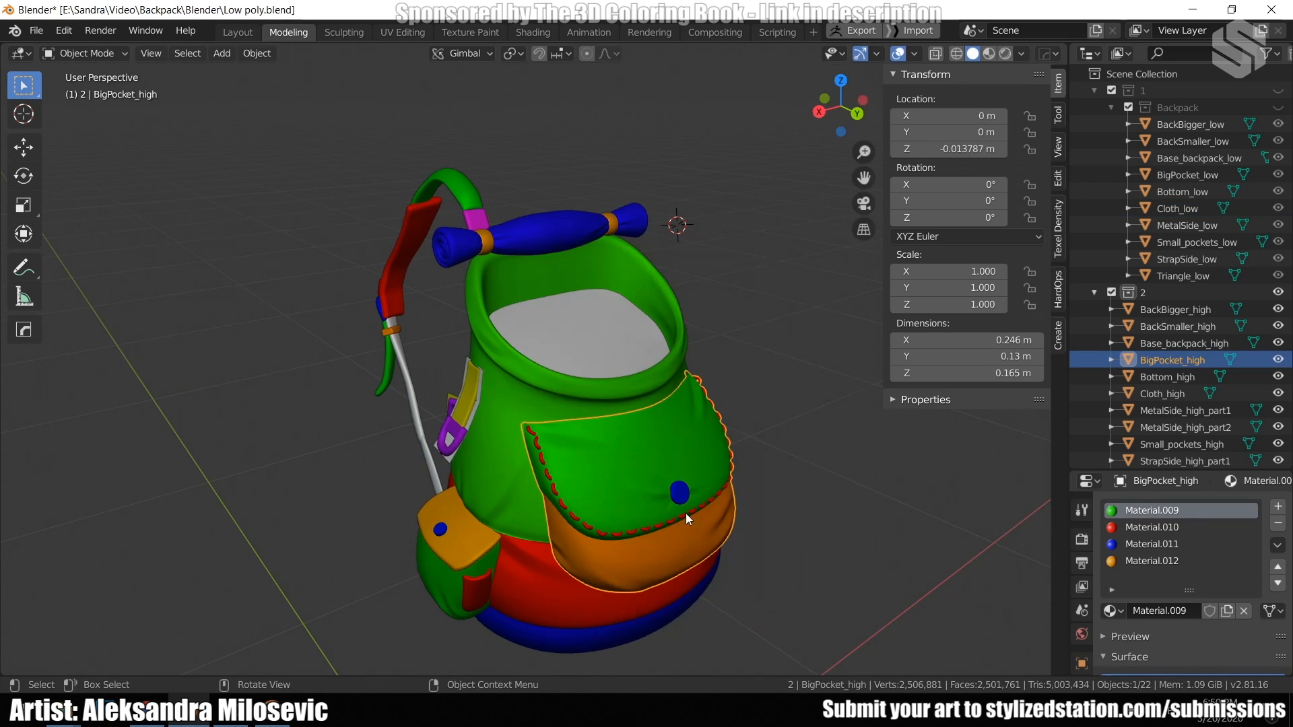
left_click(549, 395)
key("g")
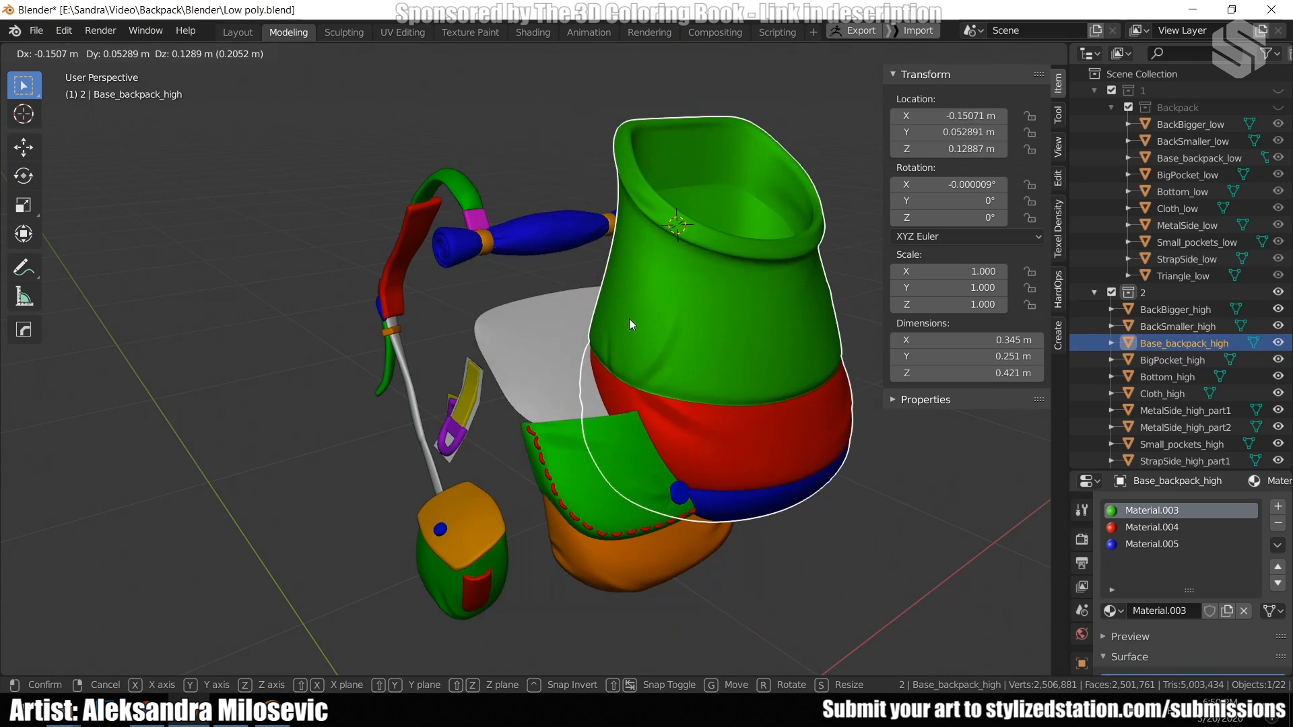
key("Escape")
middle_click_drag(512, 546, 509, 536)
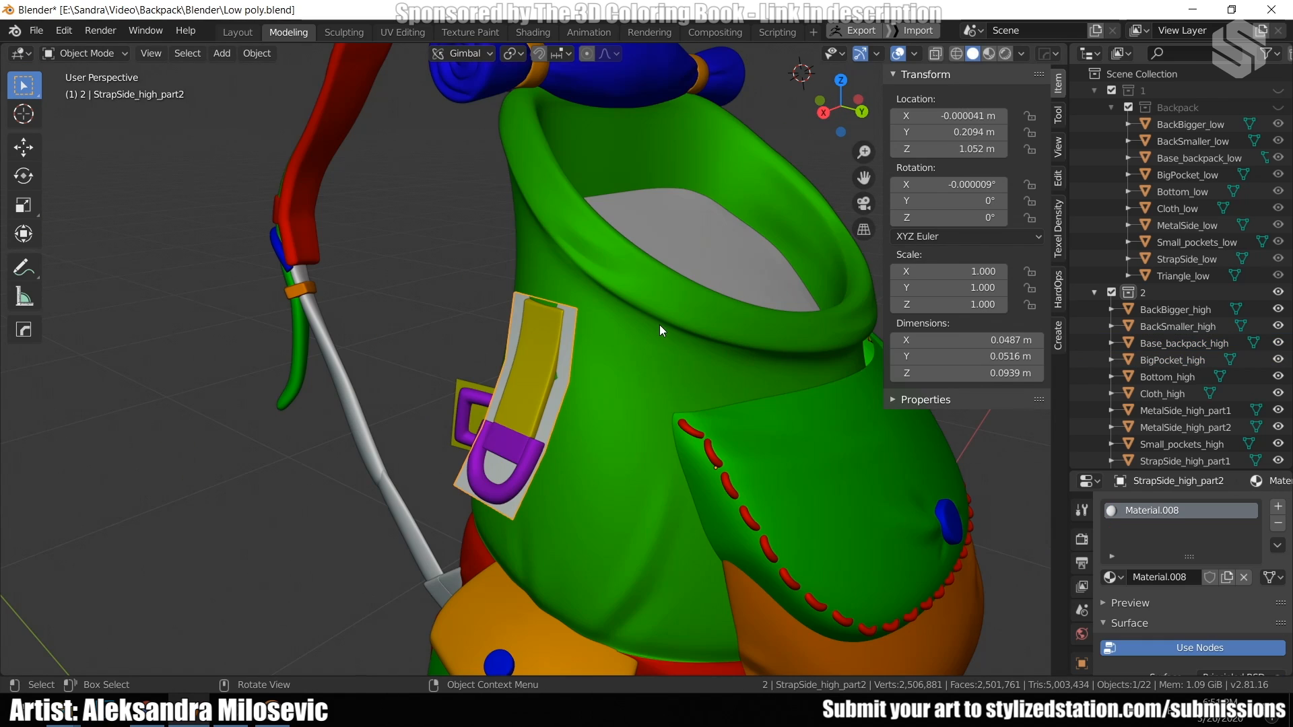
Test-move StrapSide_high_part2 and StrapSide_high_part1, cancelling each move, and compare them with StrapSide_low.
key("g")
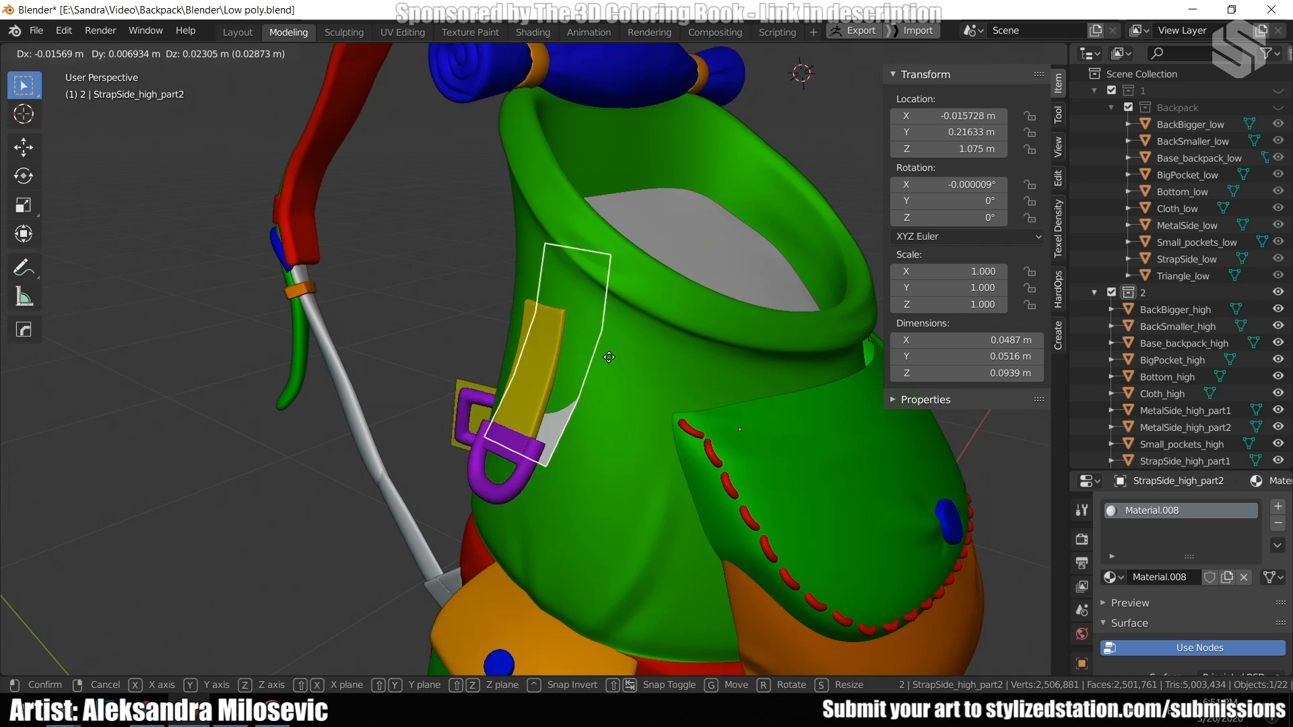
key("Escape")
left_click(540, 389)
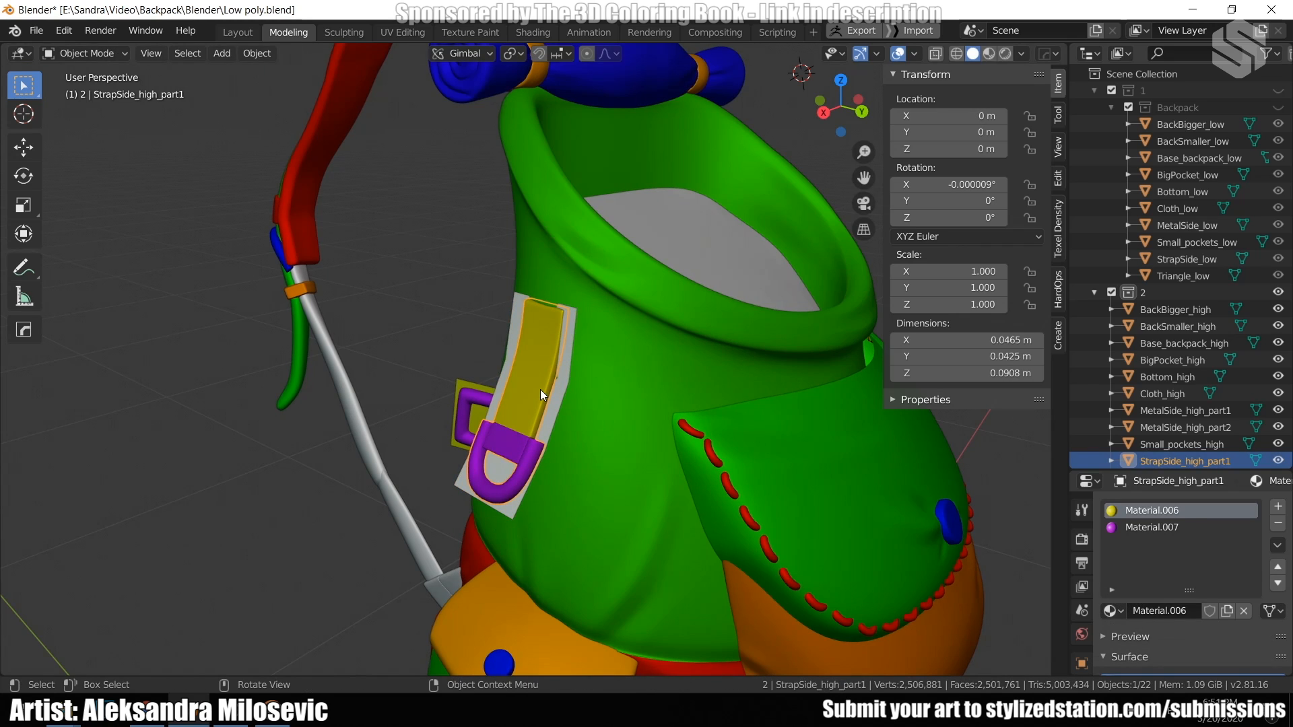
key("g")
key("Escape")
key("1")
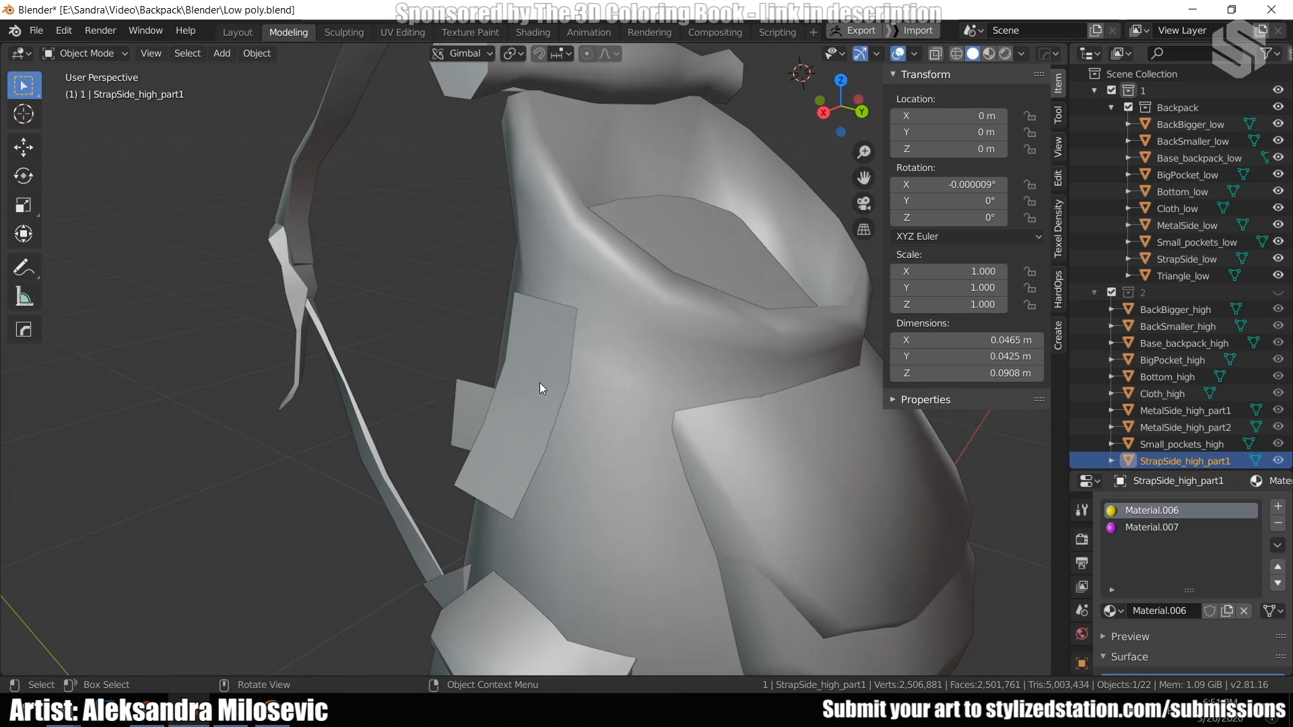
left_click(540, 385)
key("2")
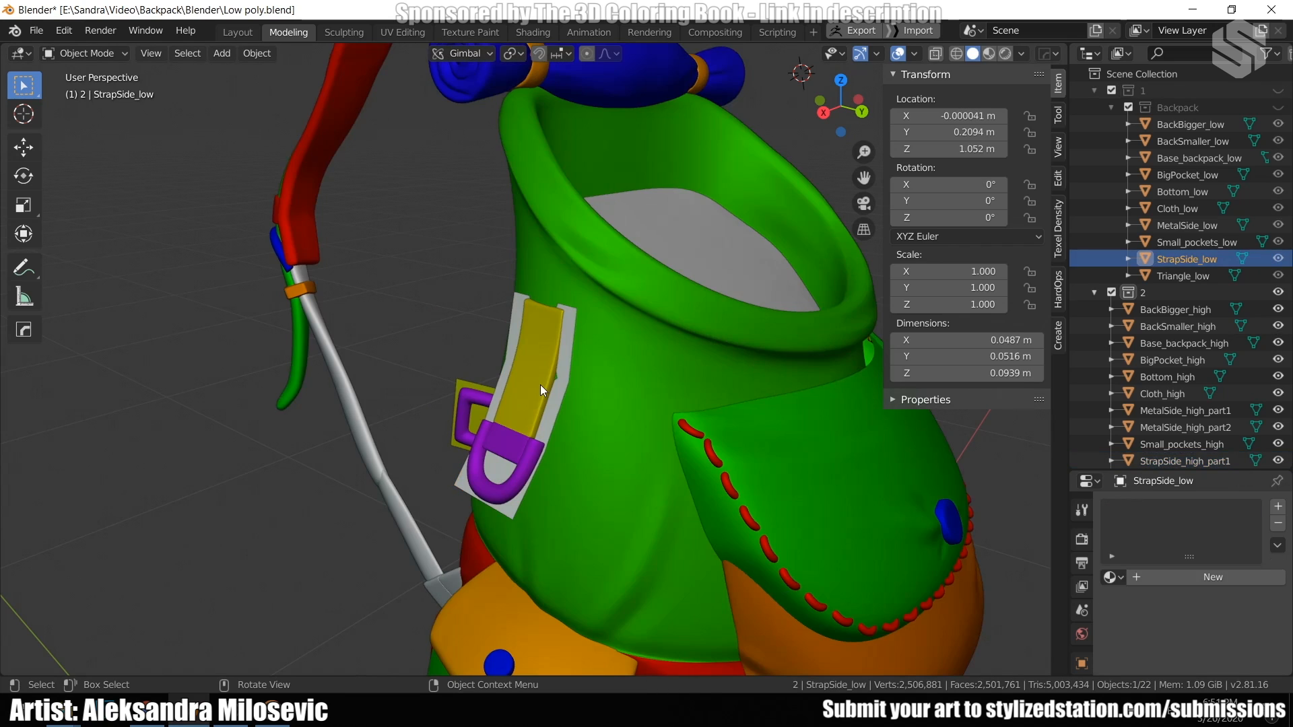
middle_click_drag(543, 396, 516, 409)
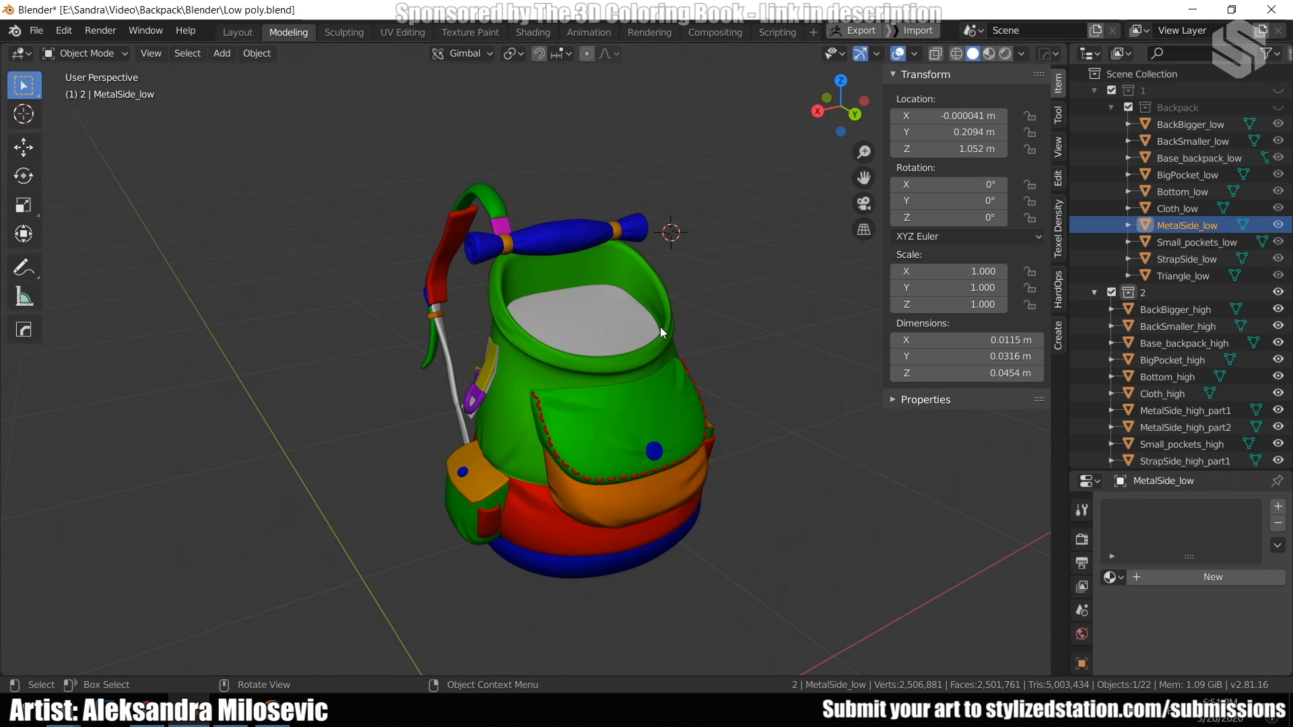
Select all high-poly parts, view the FBX export options without exporting, and select all low-poly parts.
key("a")
key("ctrl+e")
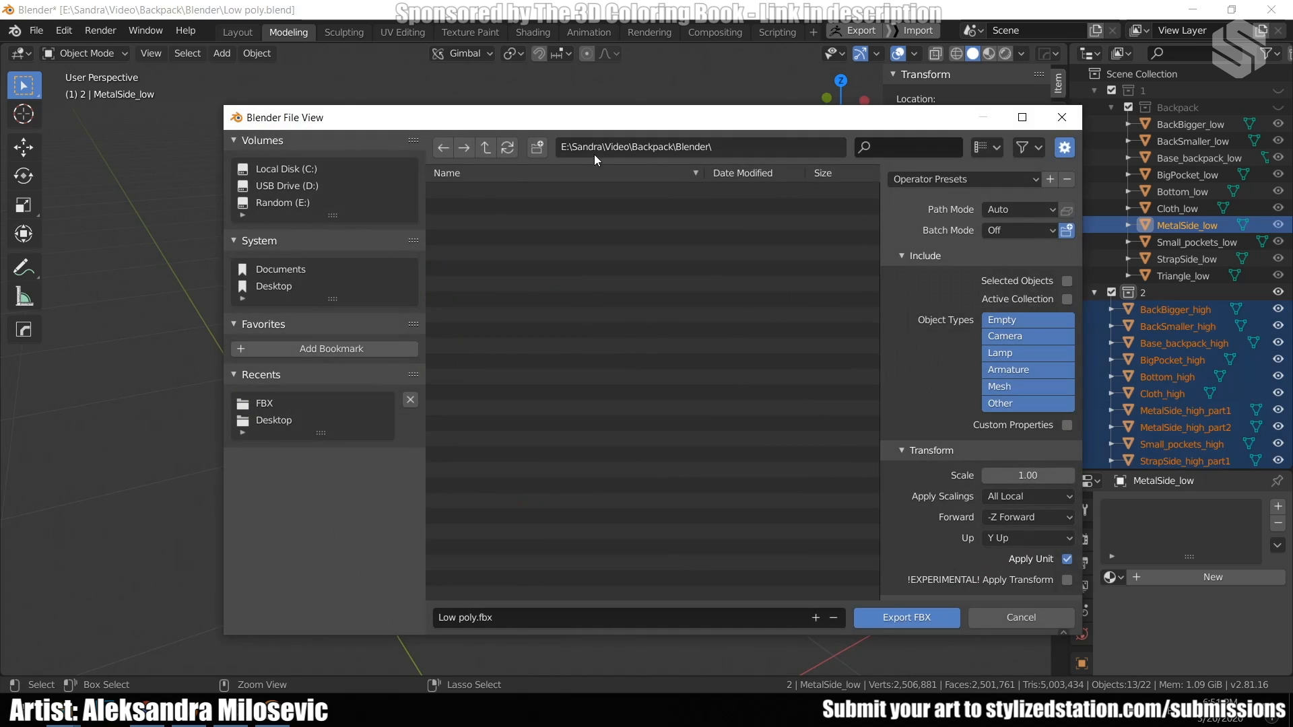
left_click(995, 620)
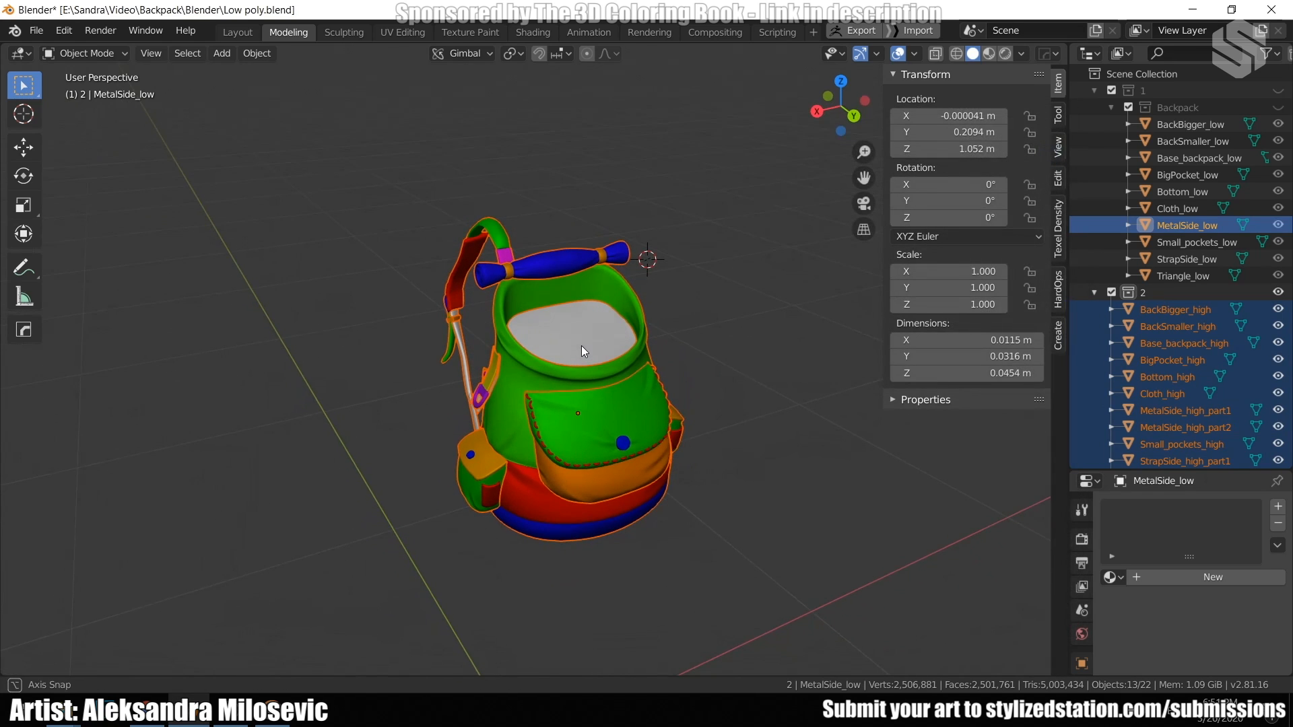
key("1")
key("a")
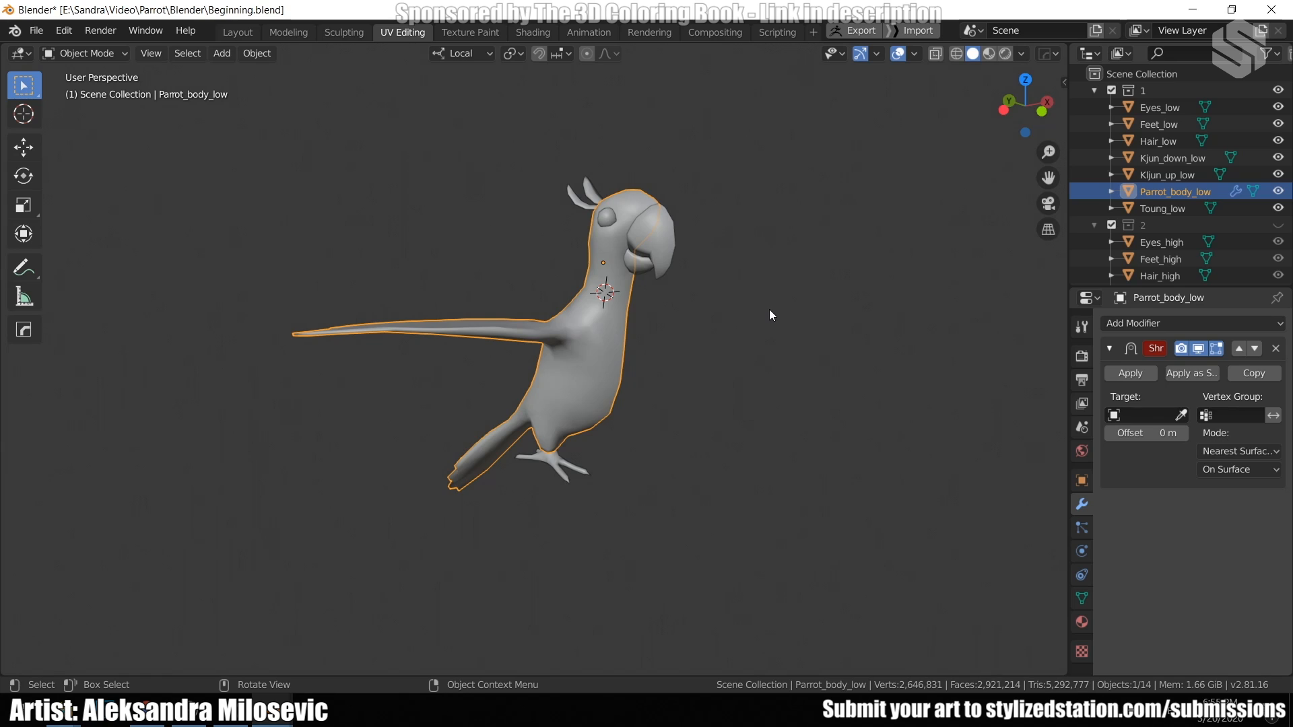
scroll(684, 304, "up", 2)
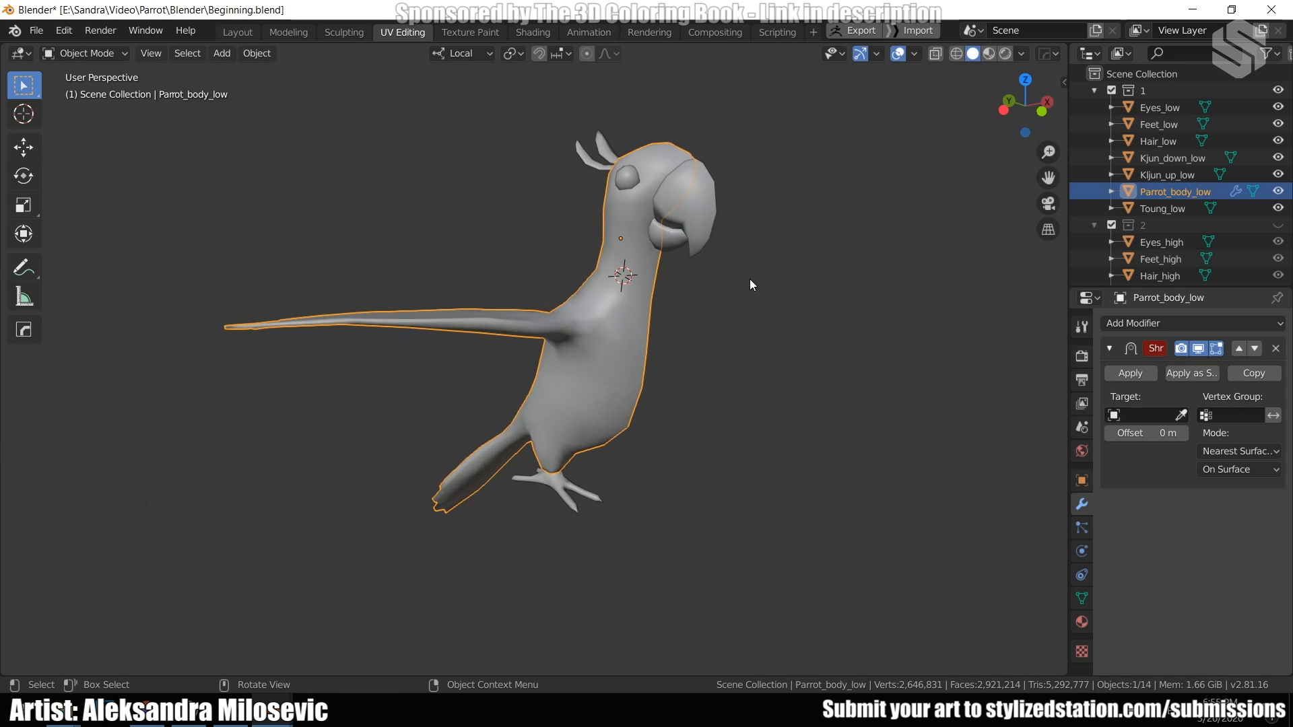
middle_click_drag(749, 280, 713, 292, "shift")
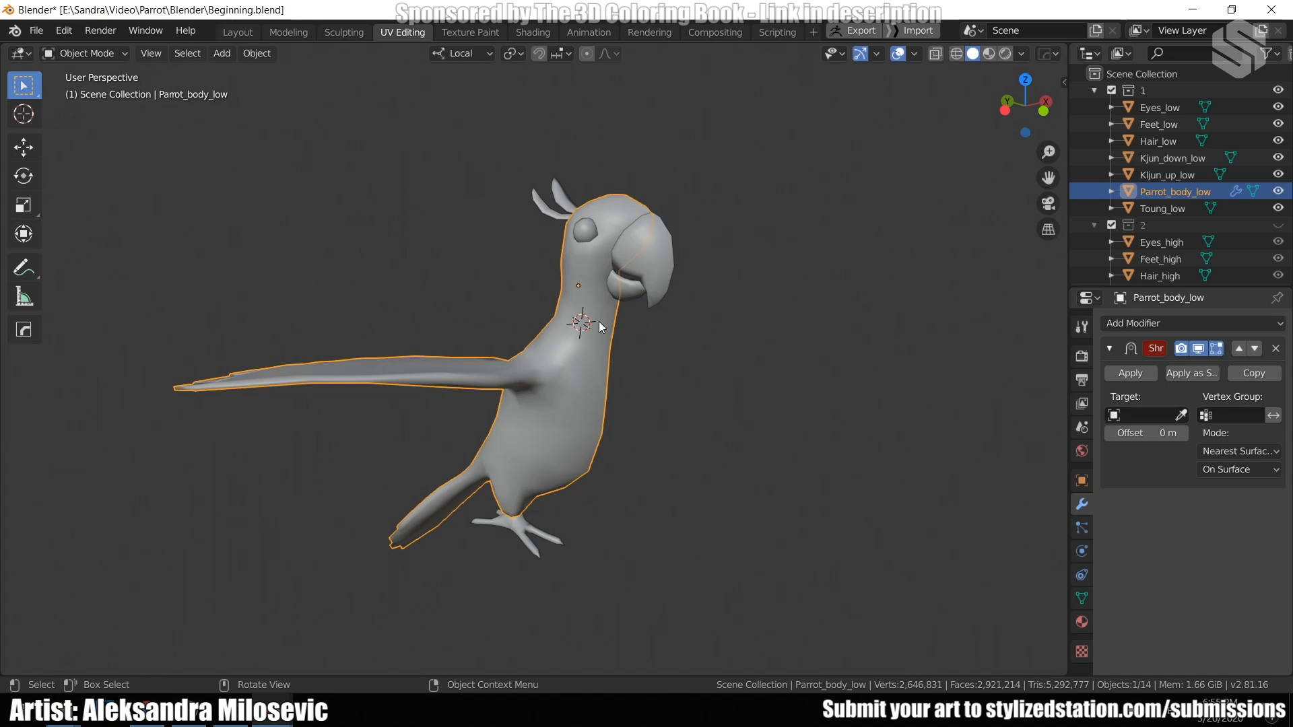
middle_click_drag(715, 358, 702, 362)
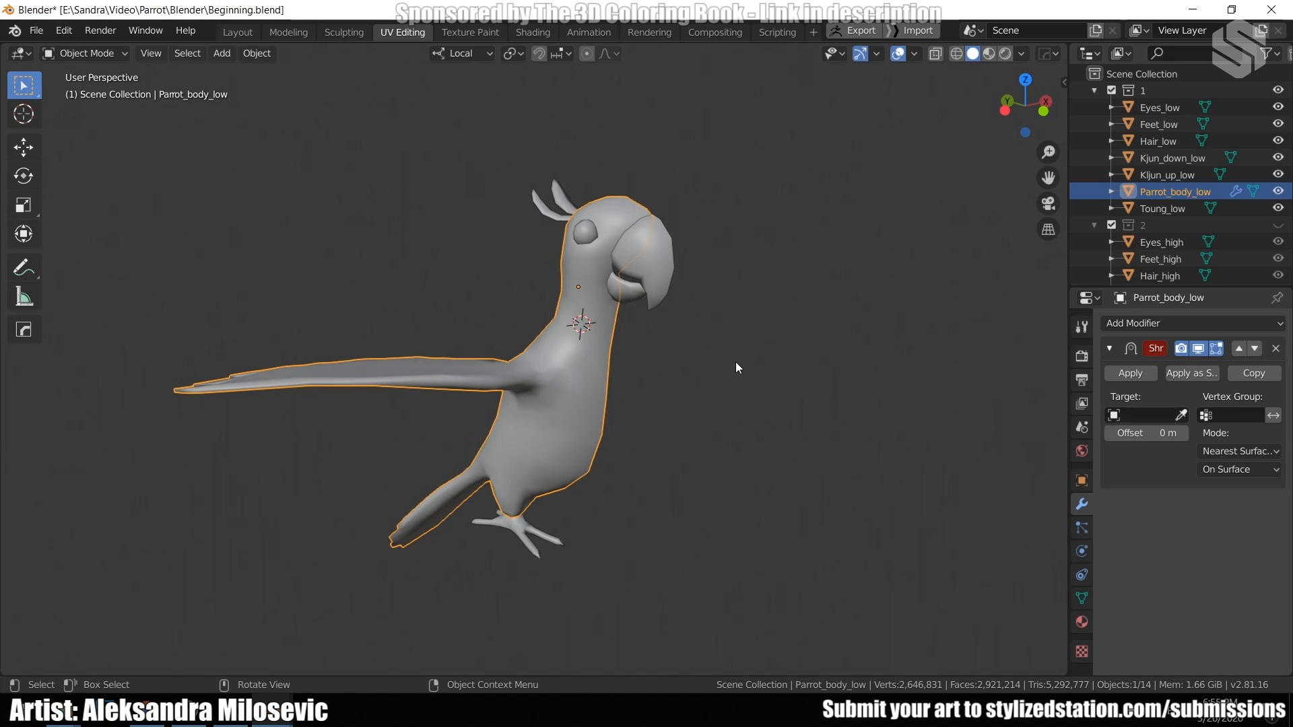
Try an edge slide on the belly edges of Parrot_body_low, cancel it and return to Object Mode.
middle_click_drag(721, 353, 719, 372, "shift")
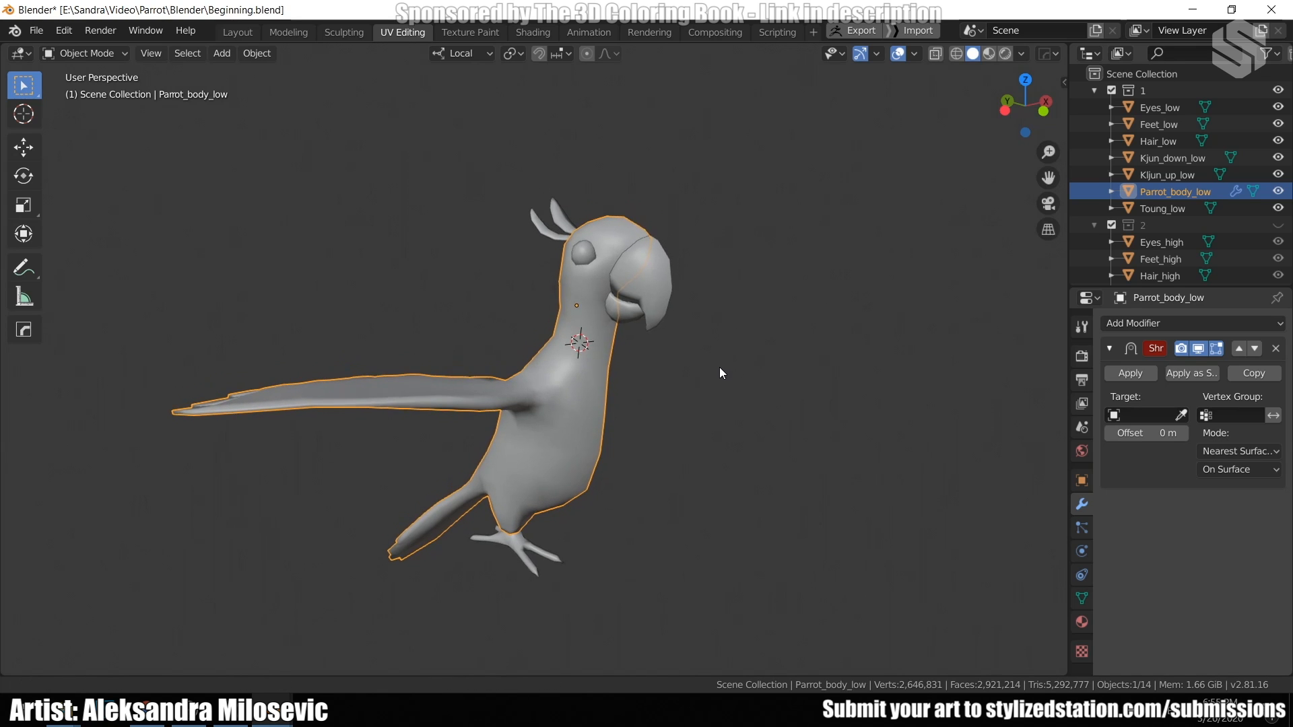
key("Tab")
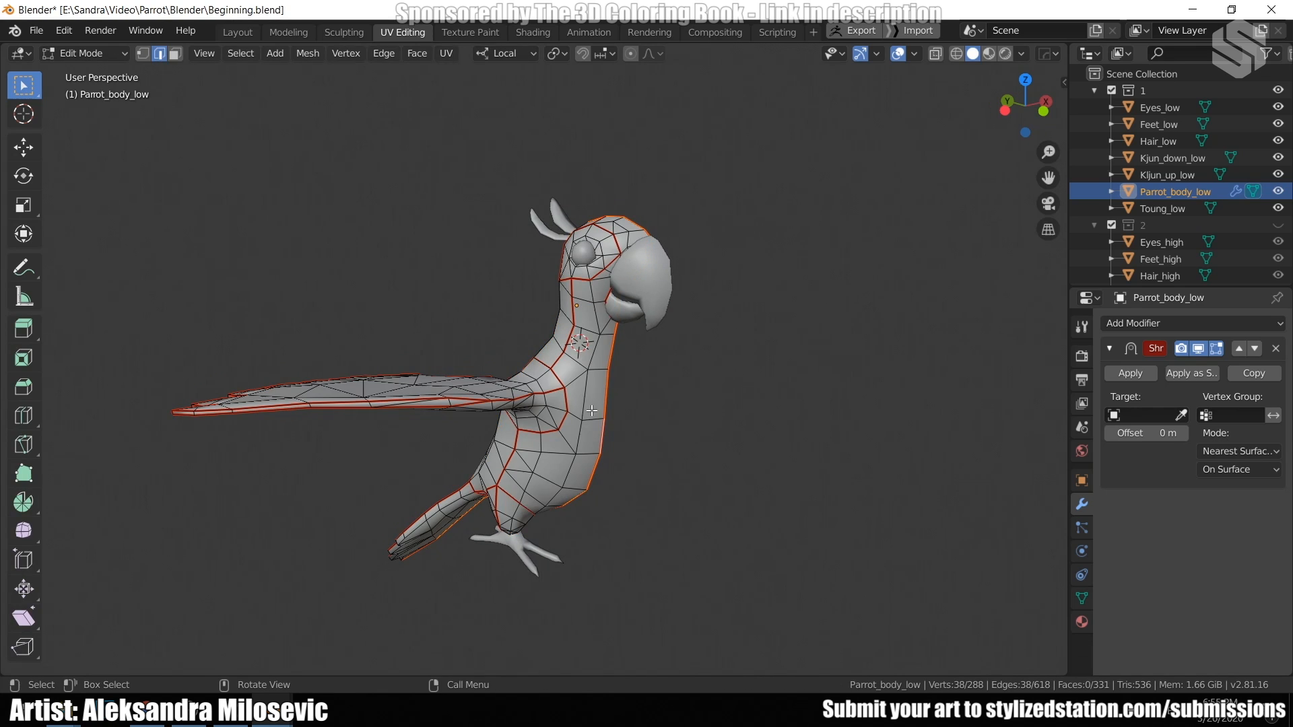
left_click(546, 480)
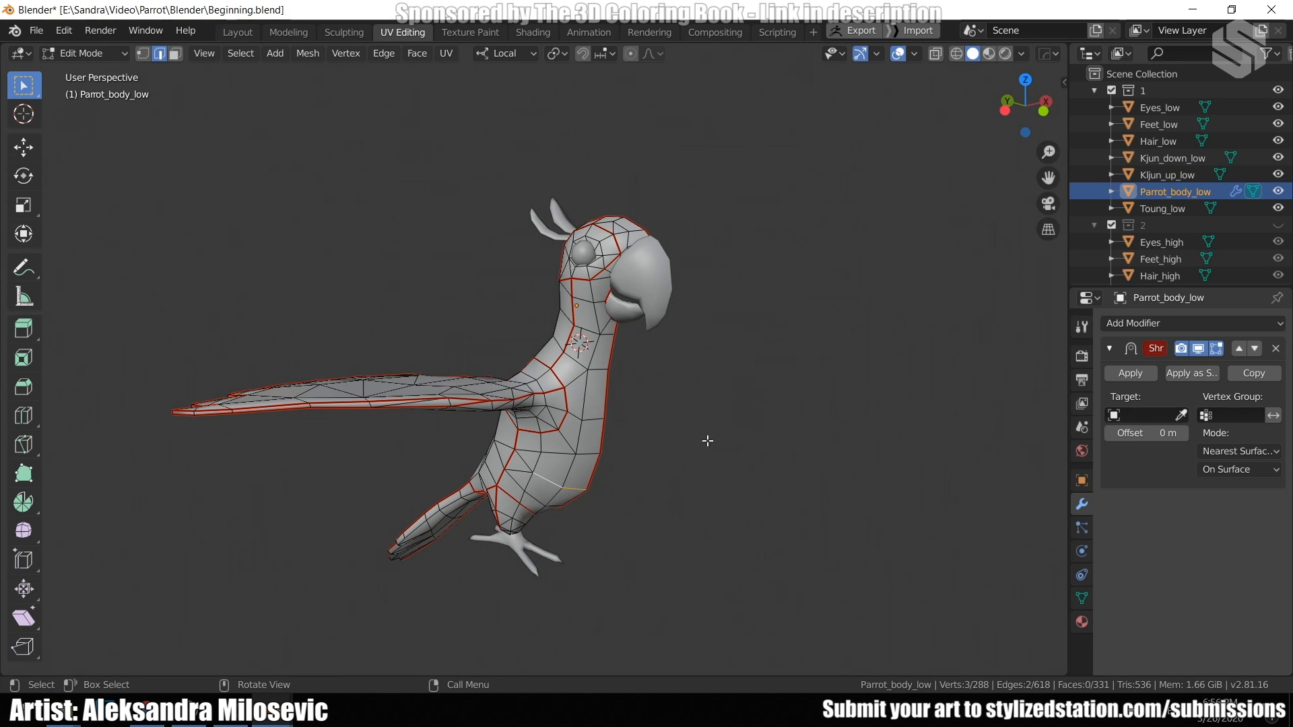
key("g")
key("g")
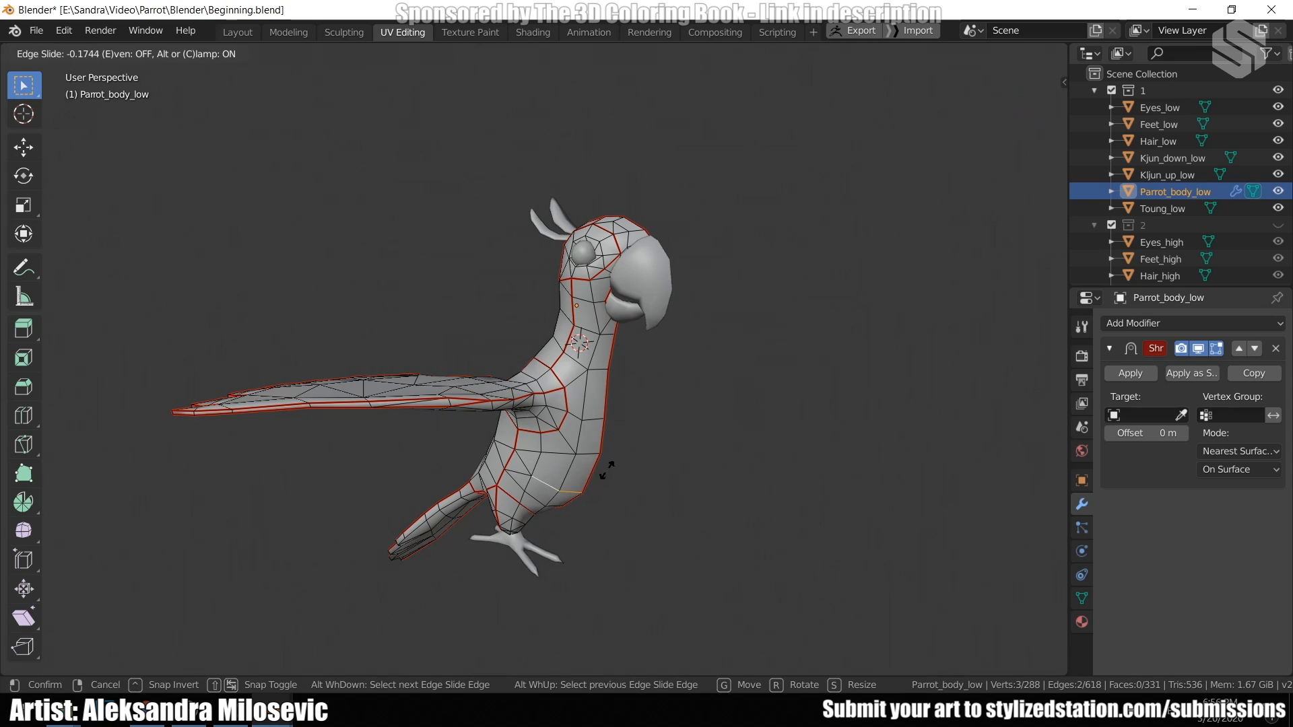
right_click(617, 451)
key("Tab")
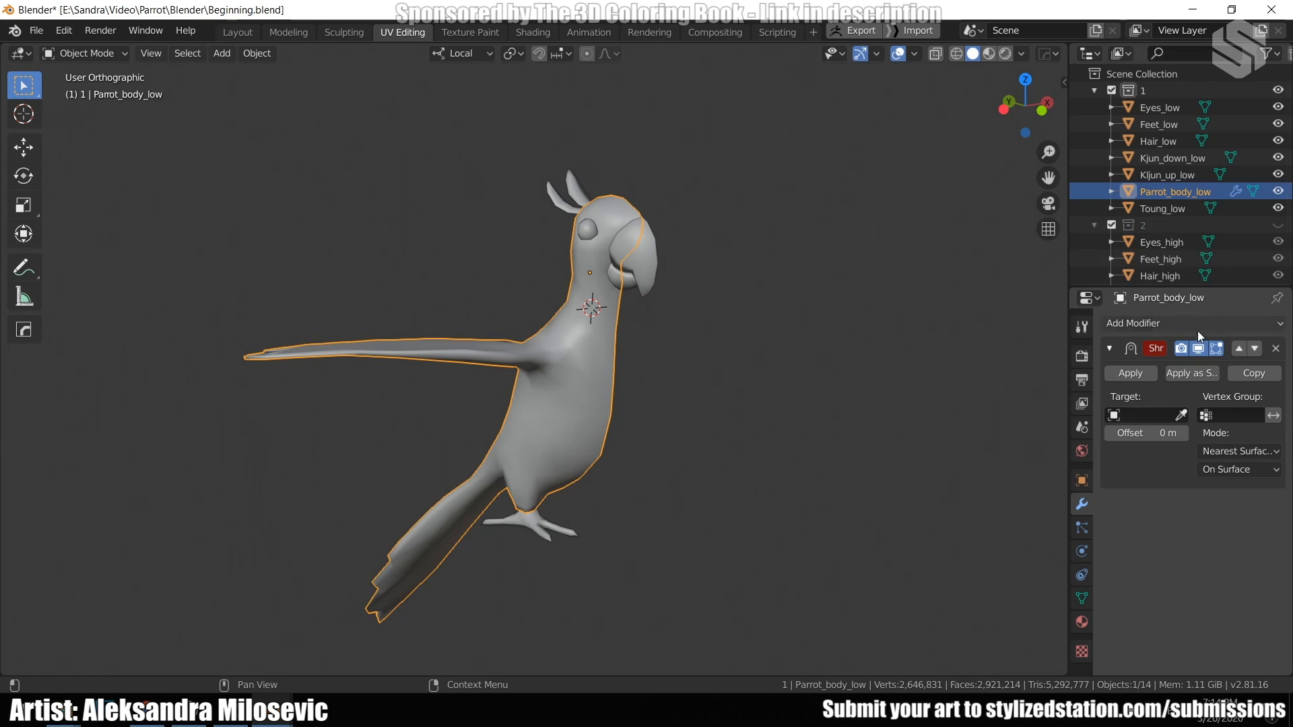
Show collection 2 and set Parrot_body_high as the Shrinkwrap modifier's target on Parrot_body_low.
left_click_drag(1067, 364, 949, 364)
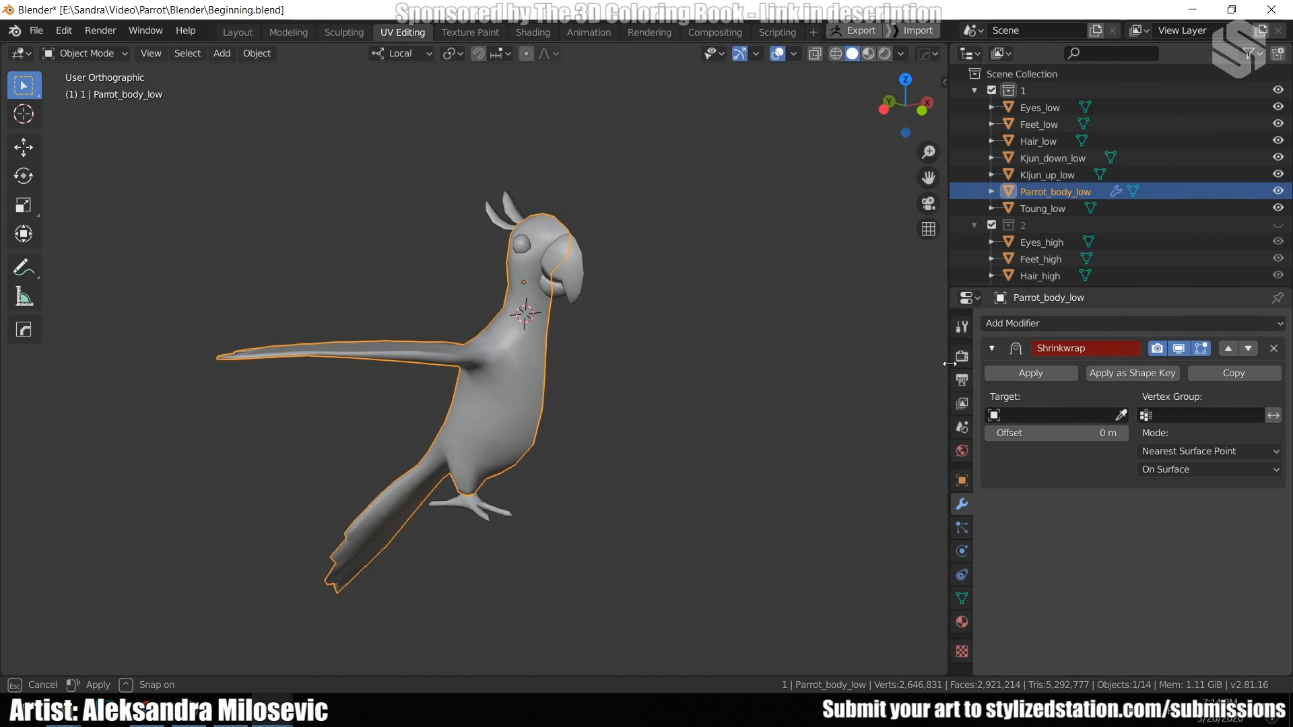
left_click(1277, 224)
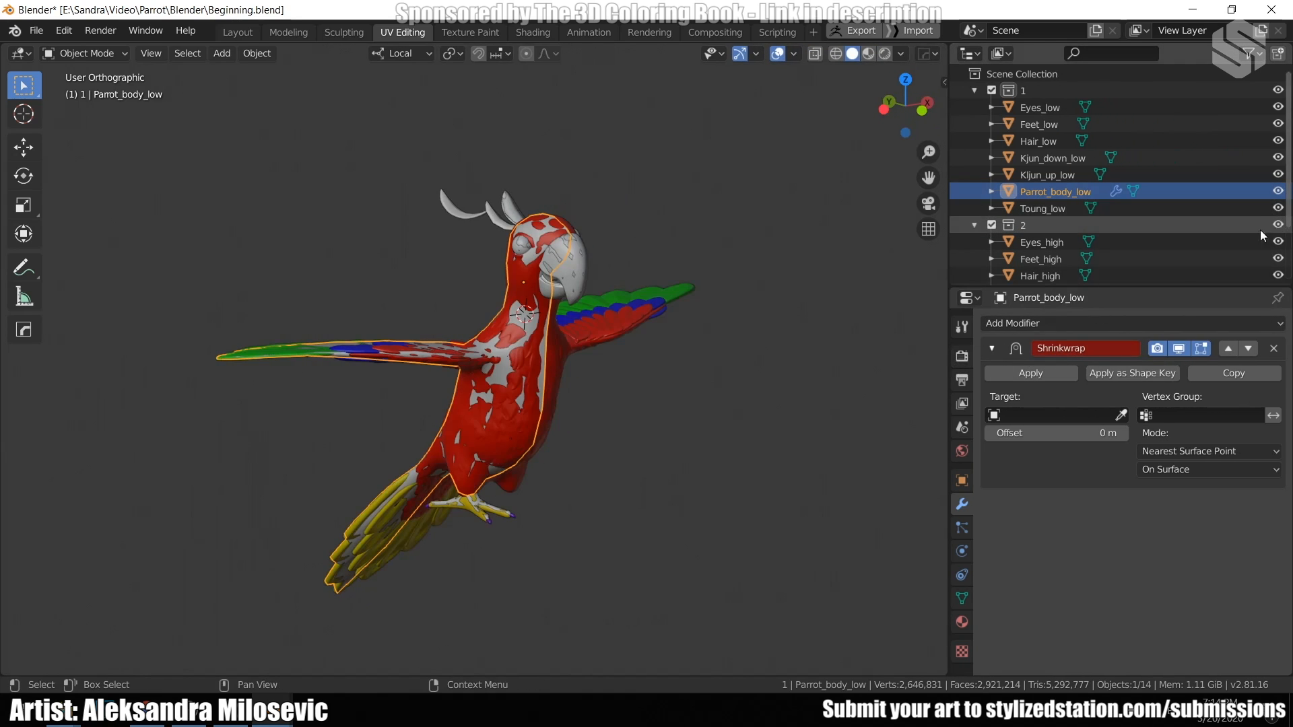
left_click(1121, 416)
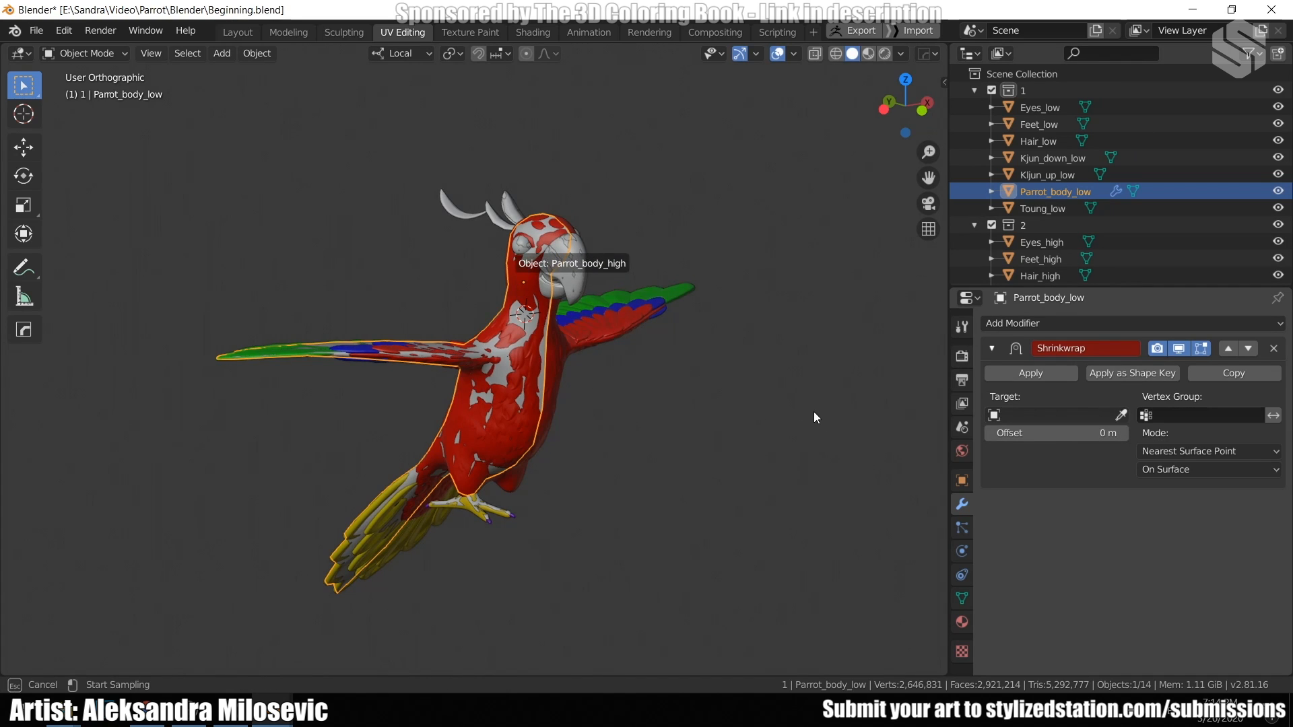
left_click(520, 279)
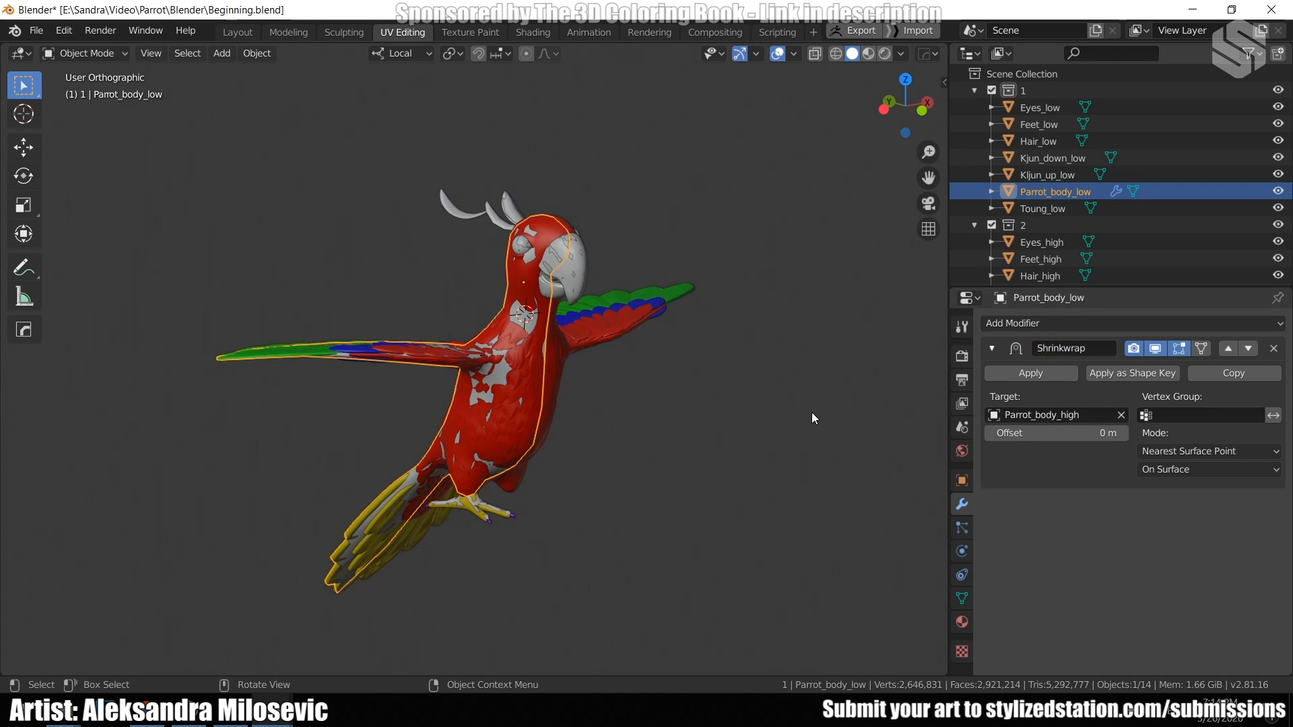
Compare Parrot_body_low with and without the Shrinkwrap effect in the viewport, with collection 2 shown and with it hidden.
left_click(1157, 348)
left_click(1157, 348)
left_click(1157, 348)
left_click(1156, 348)
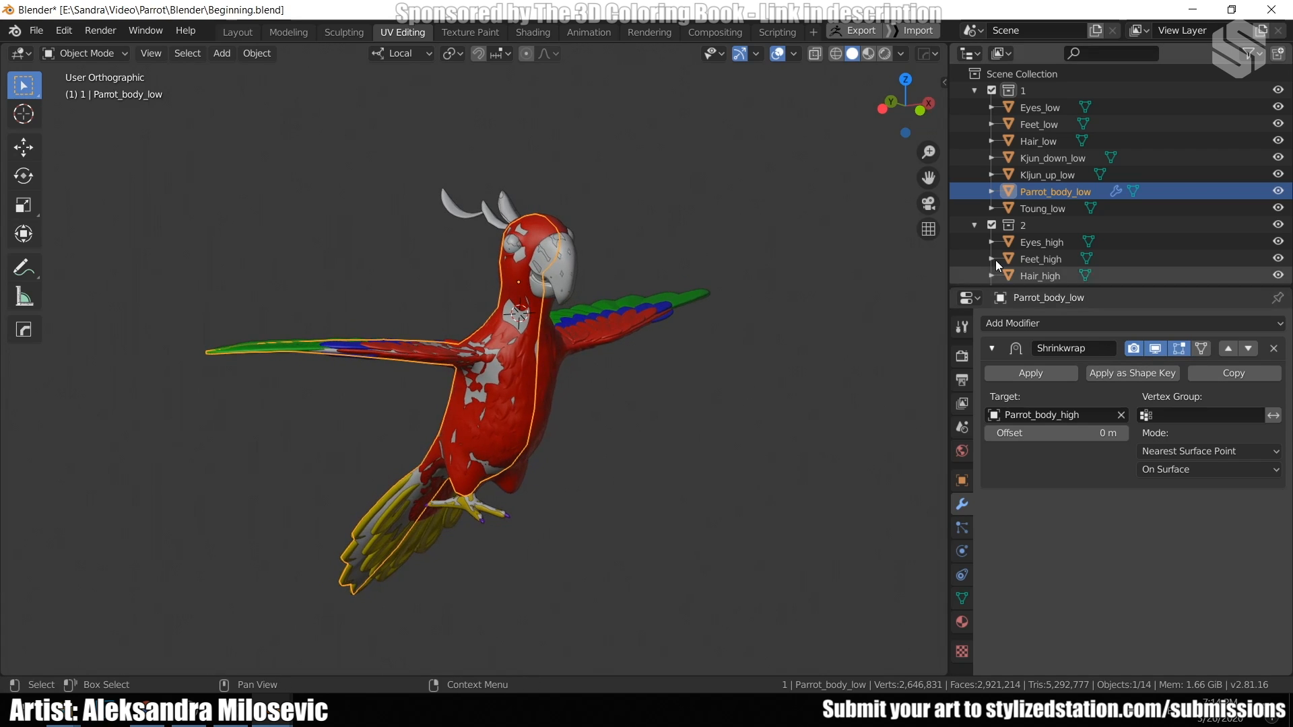
left_click(1278, 225)
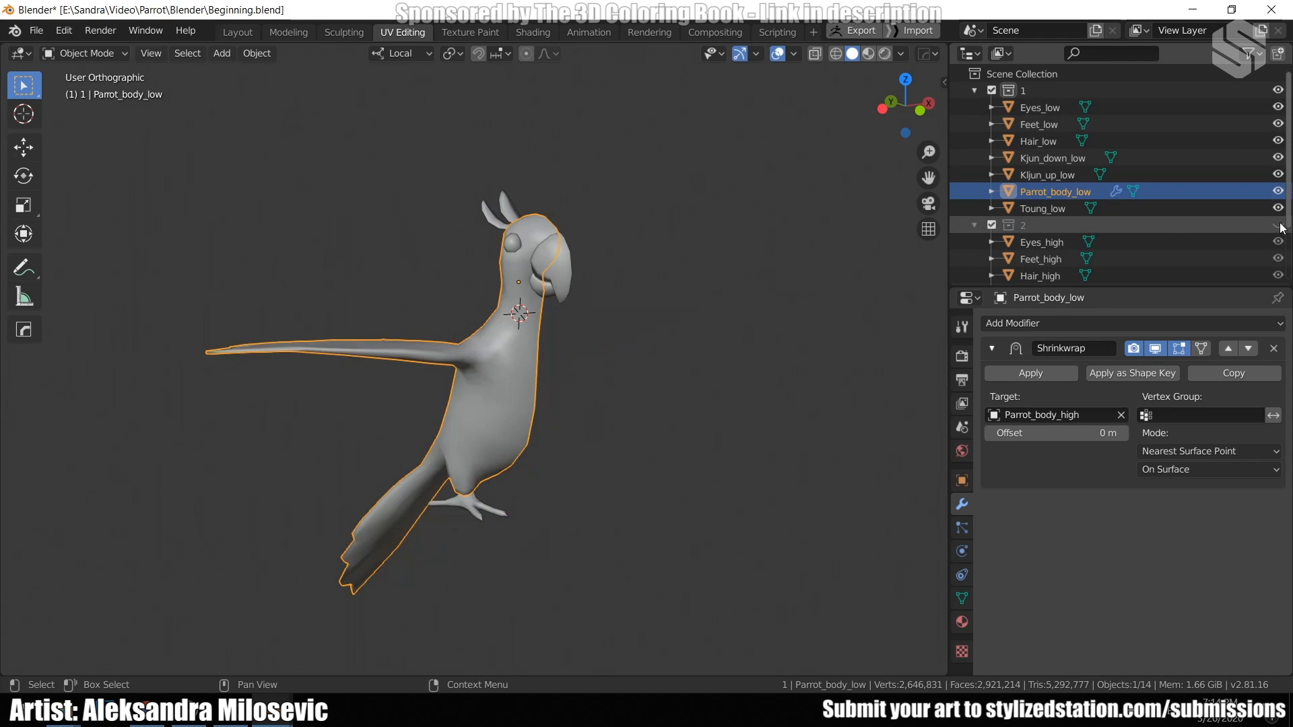
left_click(1155, 348)
left_click(1156, 348)
left_click(1156, 348)
left_click(1156, 348)
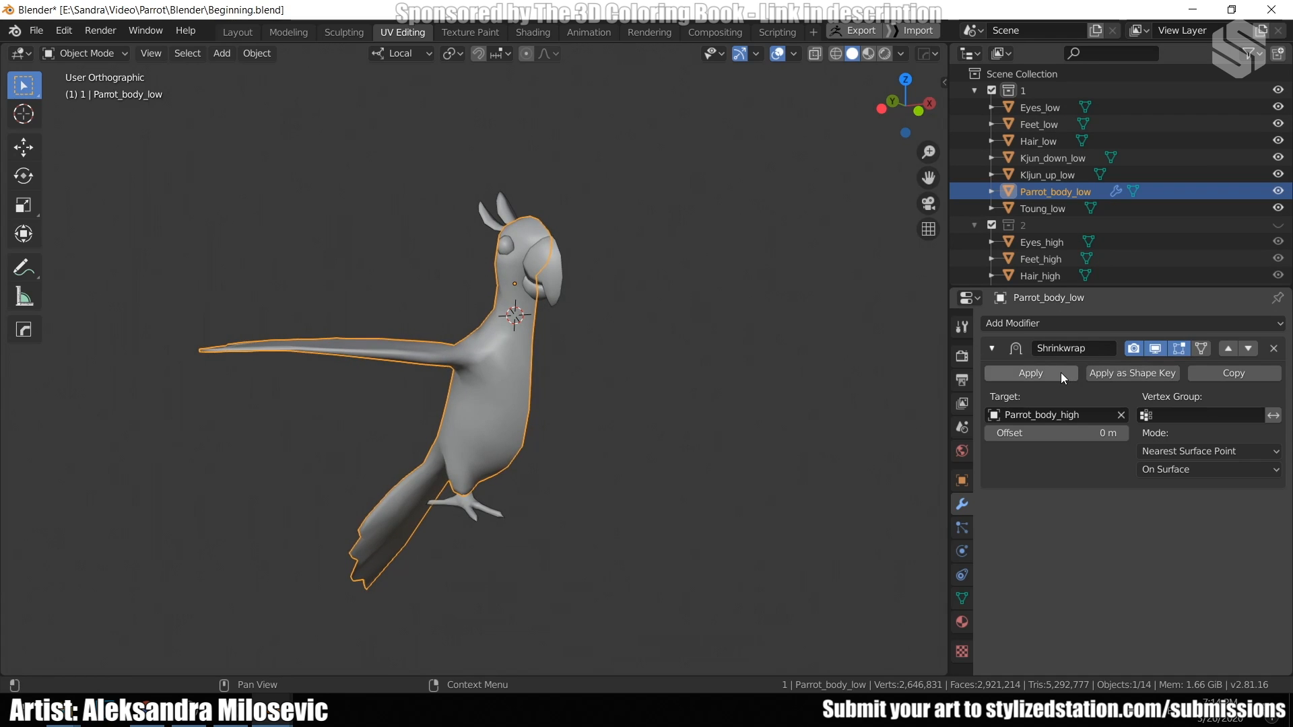
Apply the Shrinkwrap modifier on Parrot_body_low and examine the half body from the front.
left_click(1061, 373)
middle_click_drag(568, 406, 576, 412)
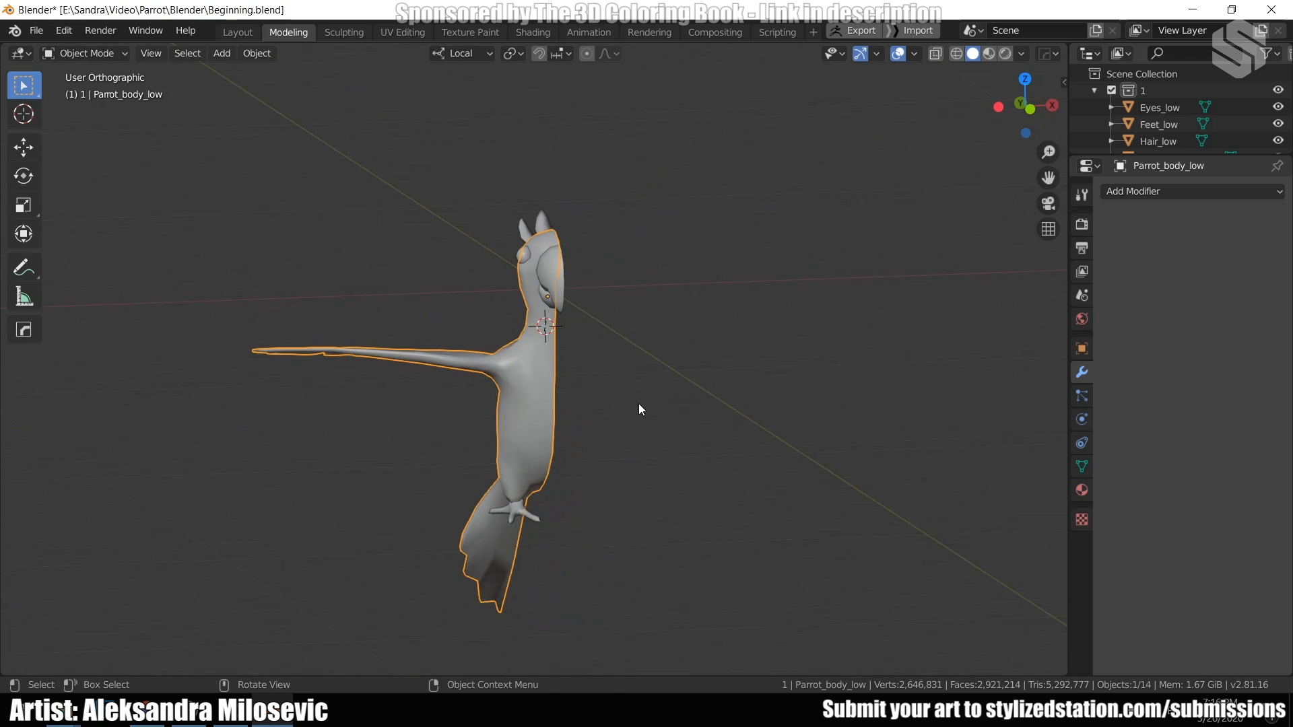
middle_click_drag(638, 410, 605, 398)
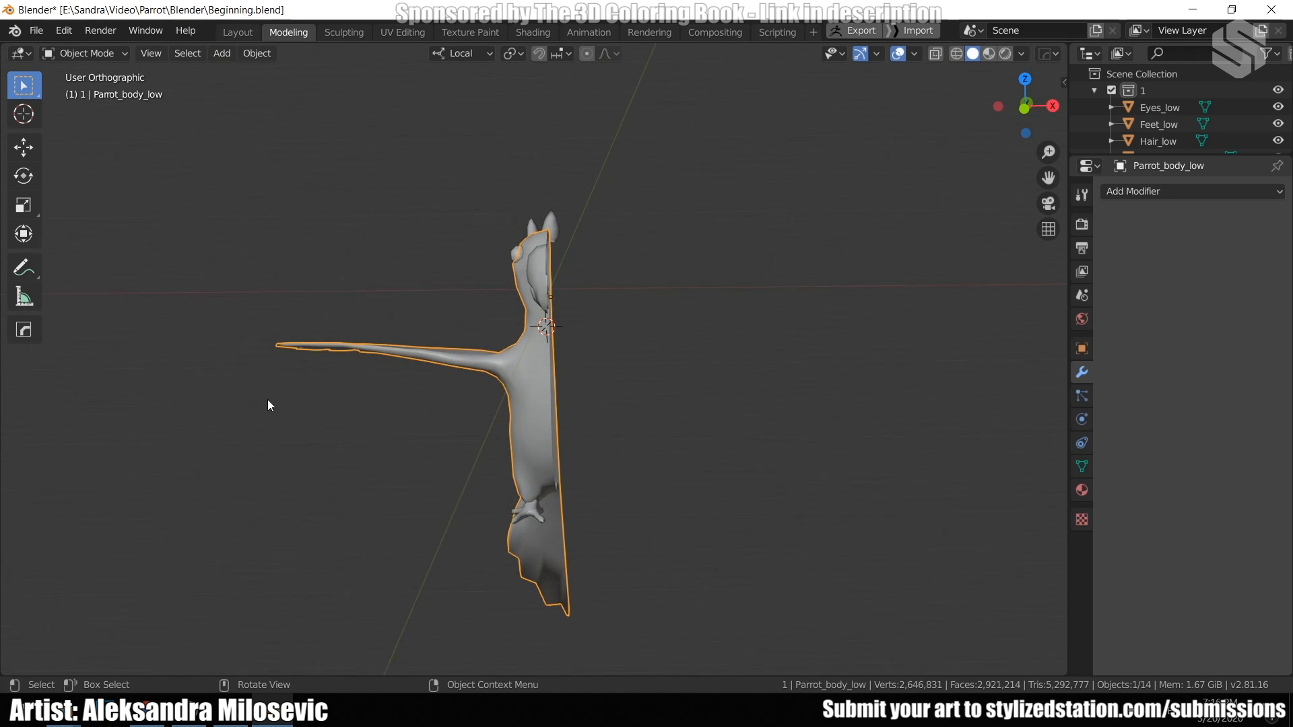
middle_click_drag(515, 252, 613, 276)
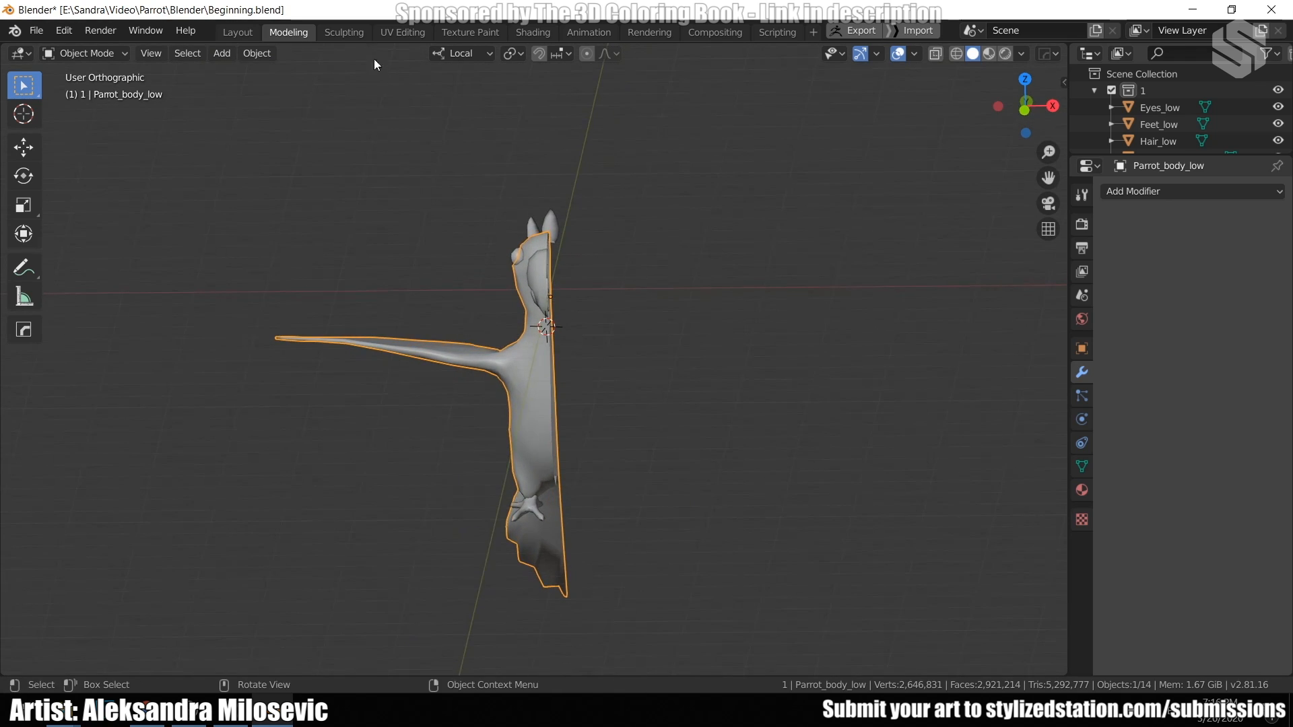
Check the half body's UVs in the UV Editing workspace, and add and apply a Mirror modifier on the X axis.
left_click(406, 30)
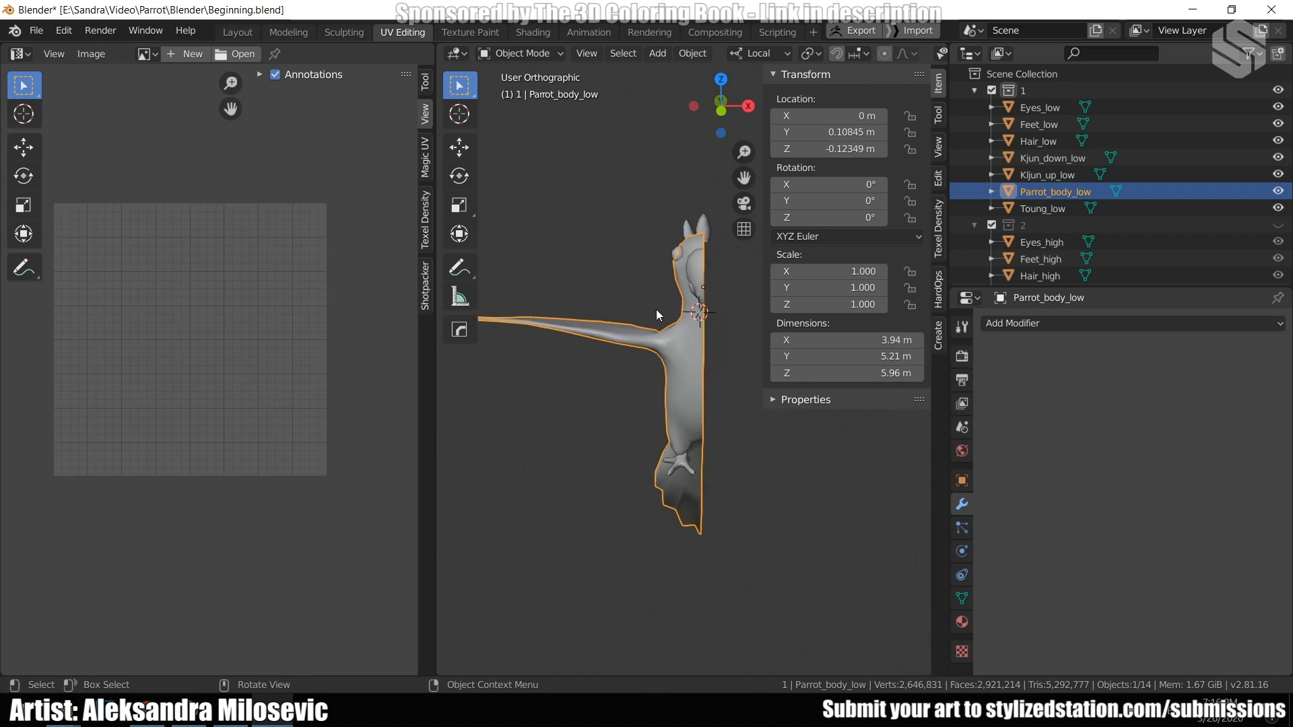
key("Tab")
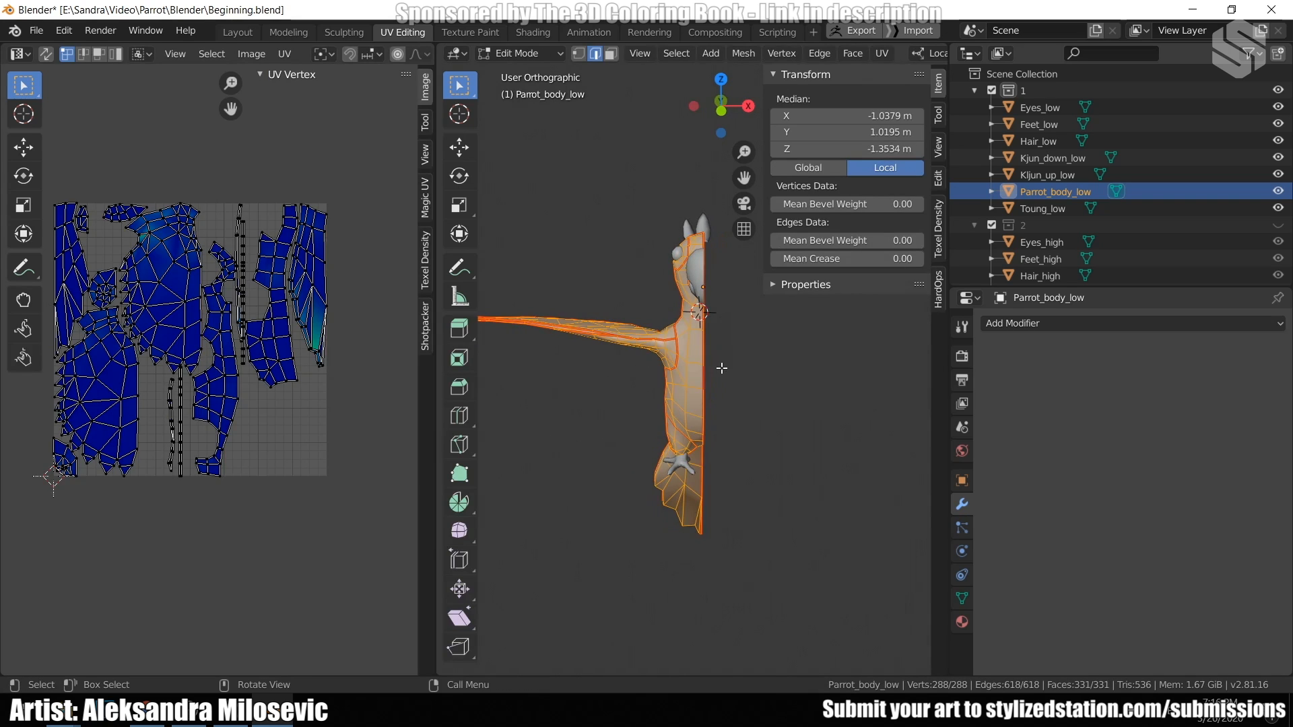
key("Tab")
left_click(1106, 326)
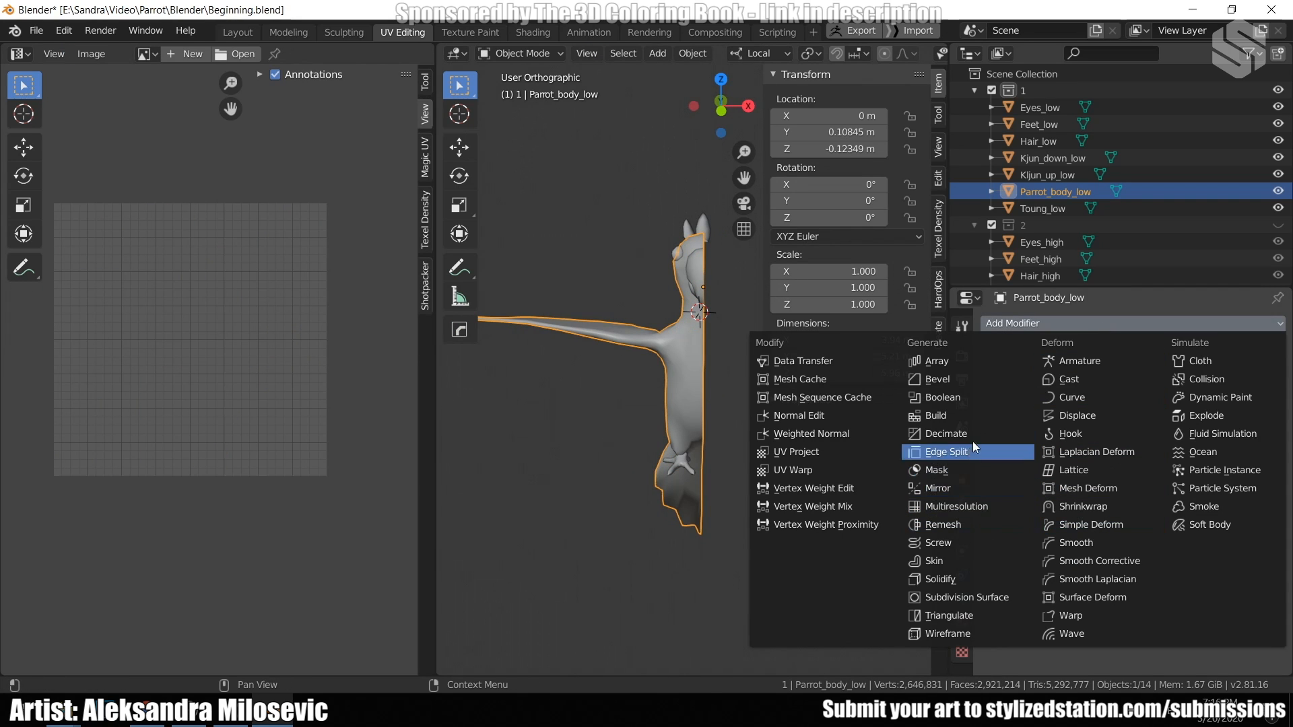
left_click(987, 489)
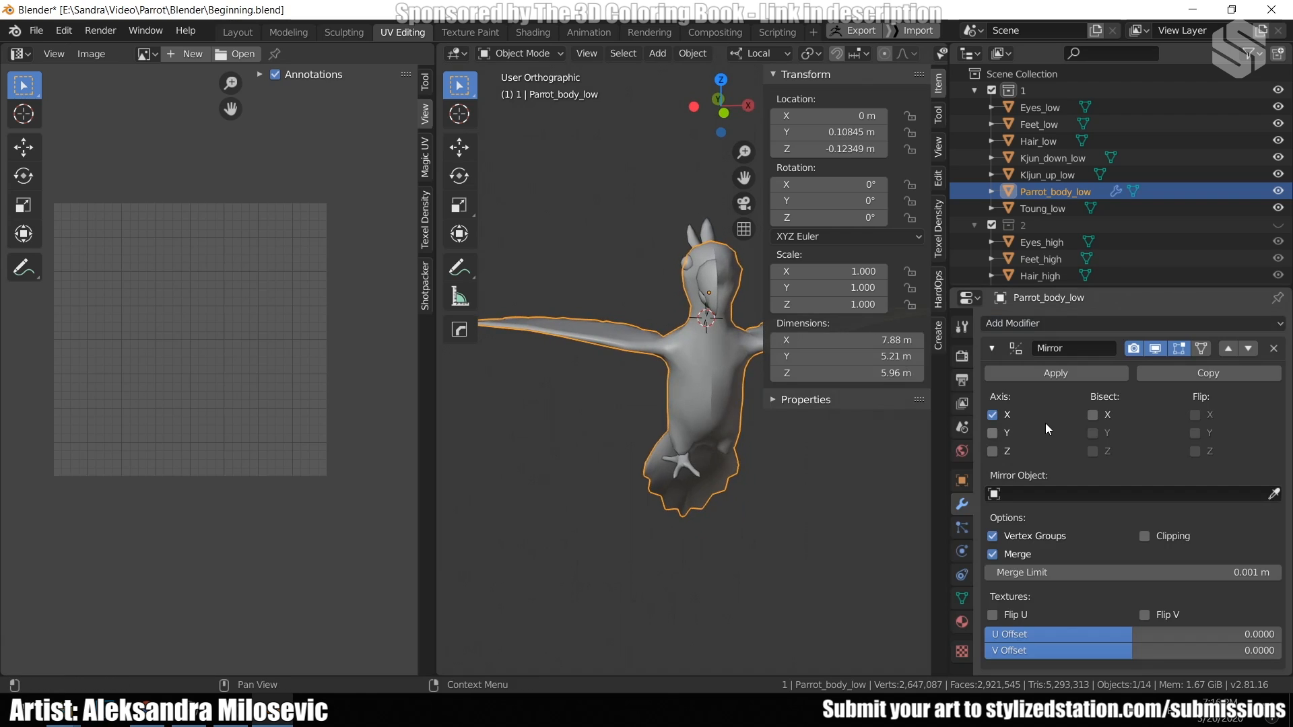
left_click(1048, 372)
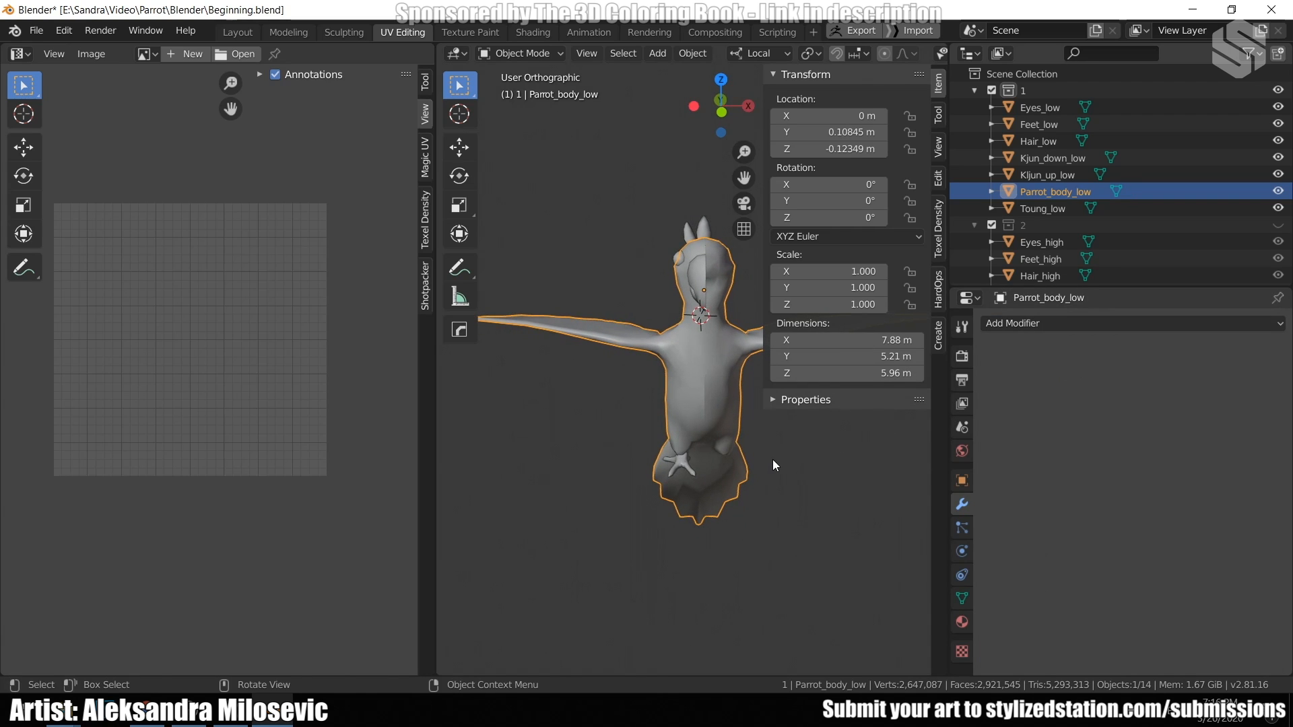
Merge the overlapping vertices along the centre seam of the mirrored Parrot_body_low mesh.
key("Tab")
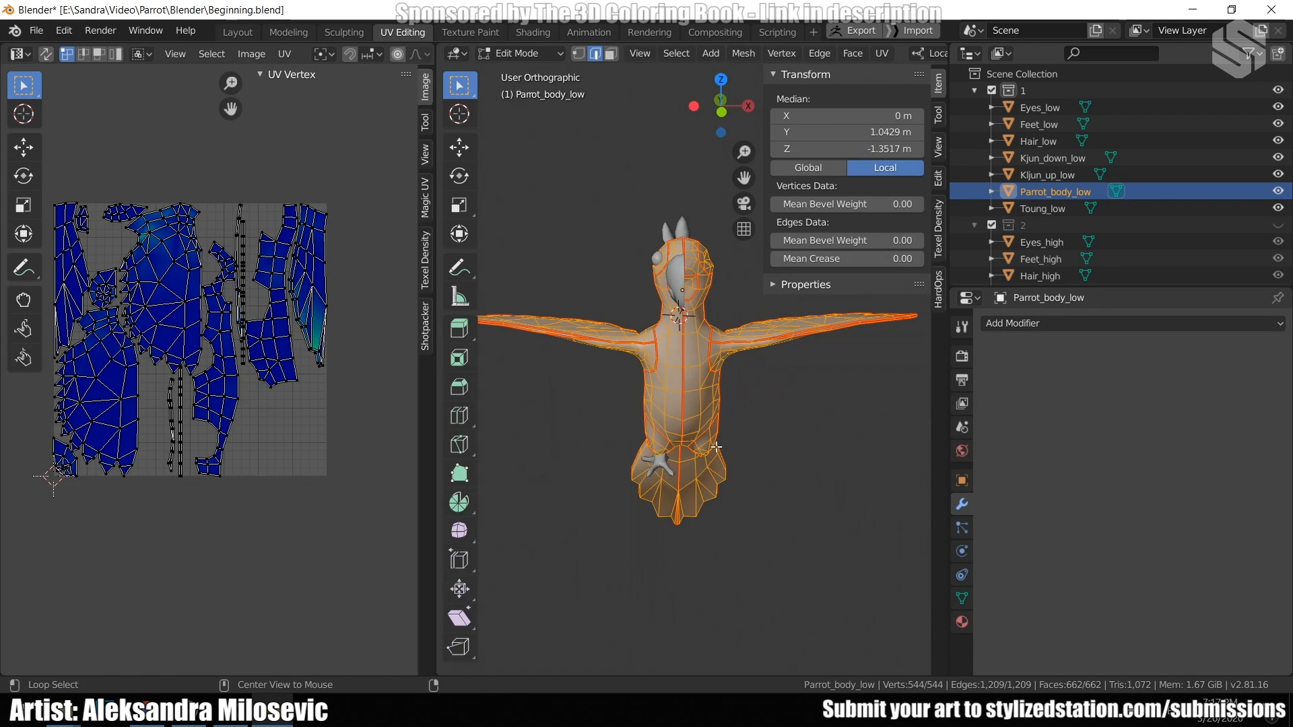
key("m")
left_click(718, 507)
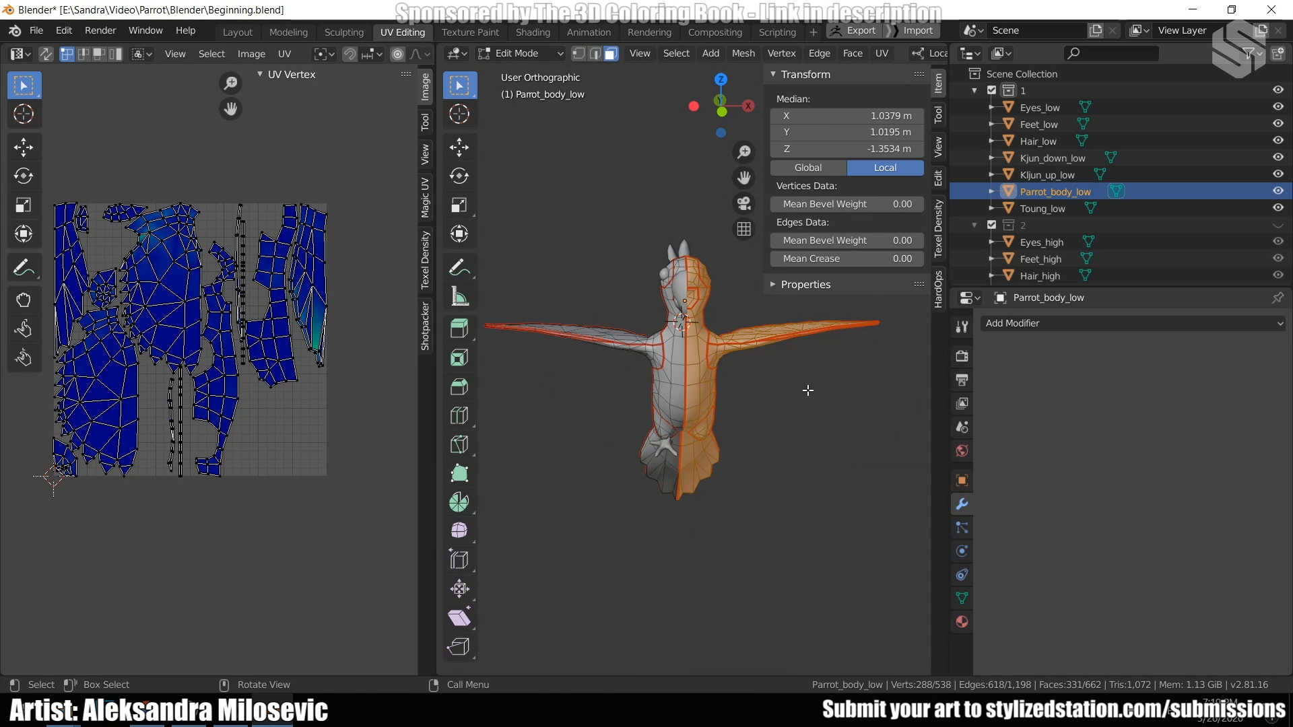
Select all UVs of the mirrored body half and move them 1 unit along X.
left_click(295, 360)
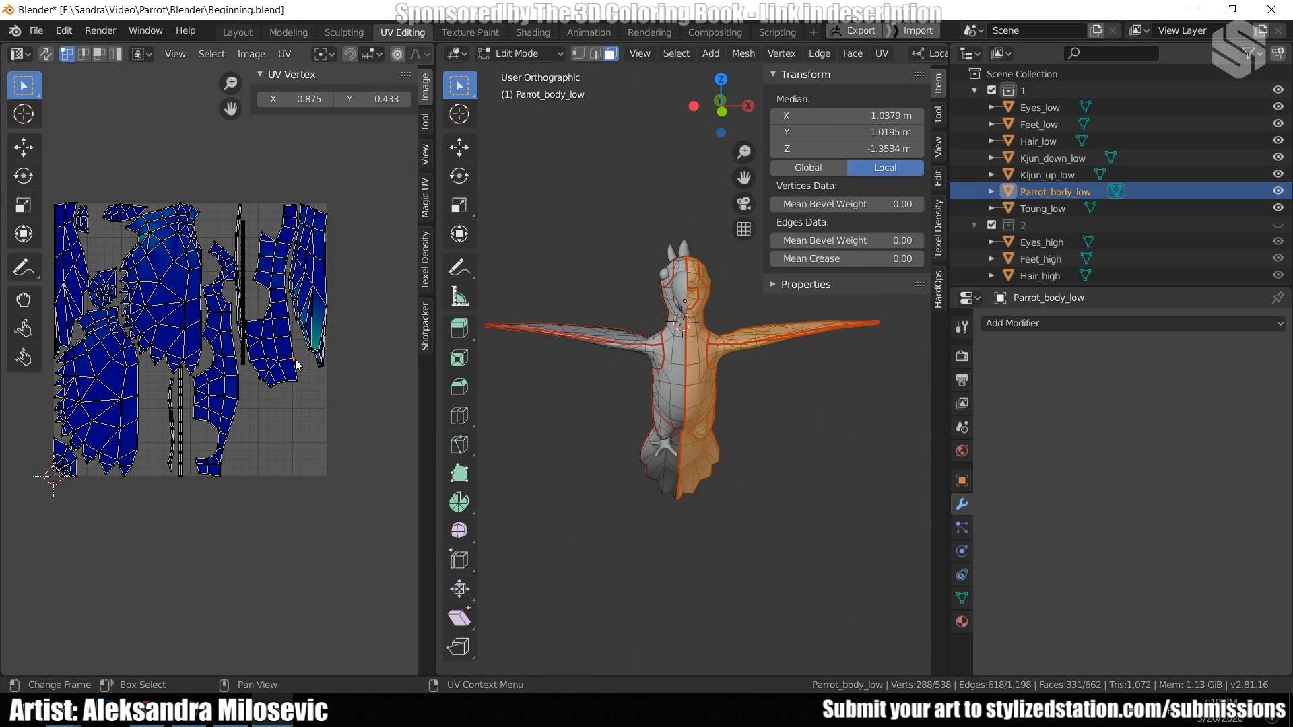
key("a")
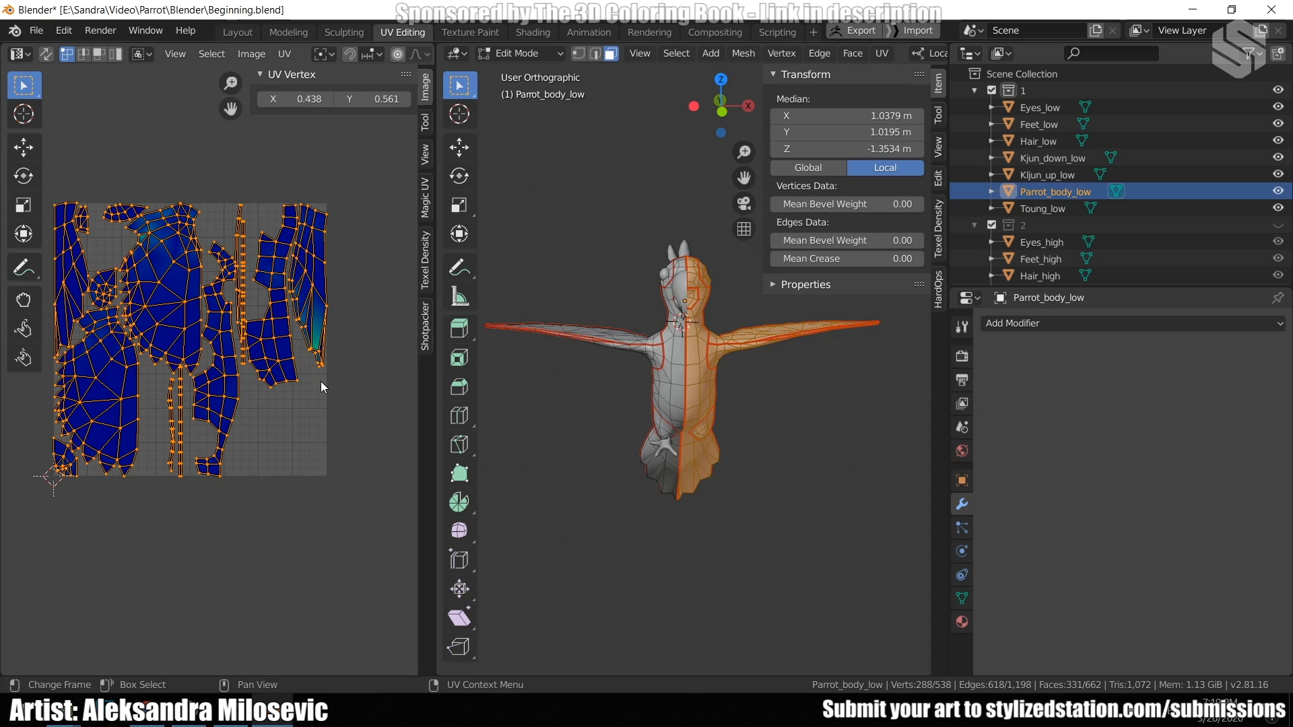
key("g")
key("x")
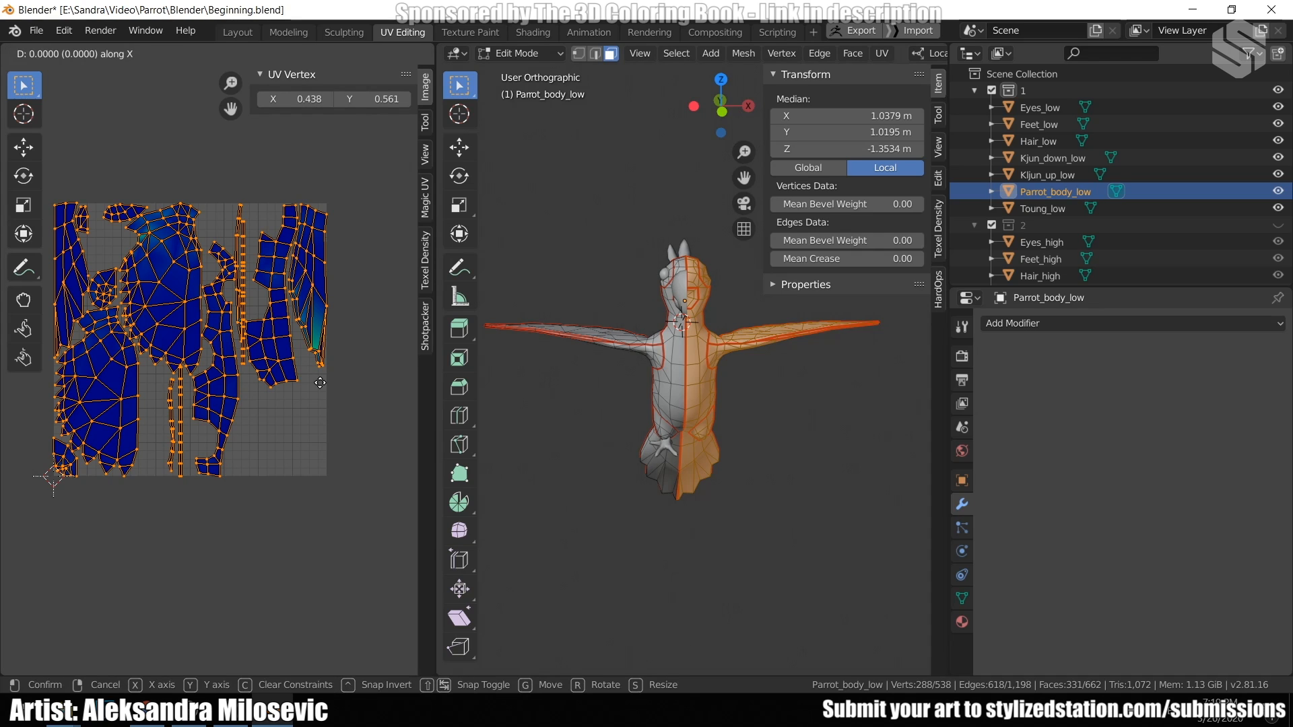
key("1")
key("Return")
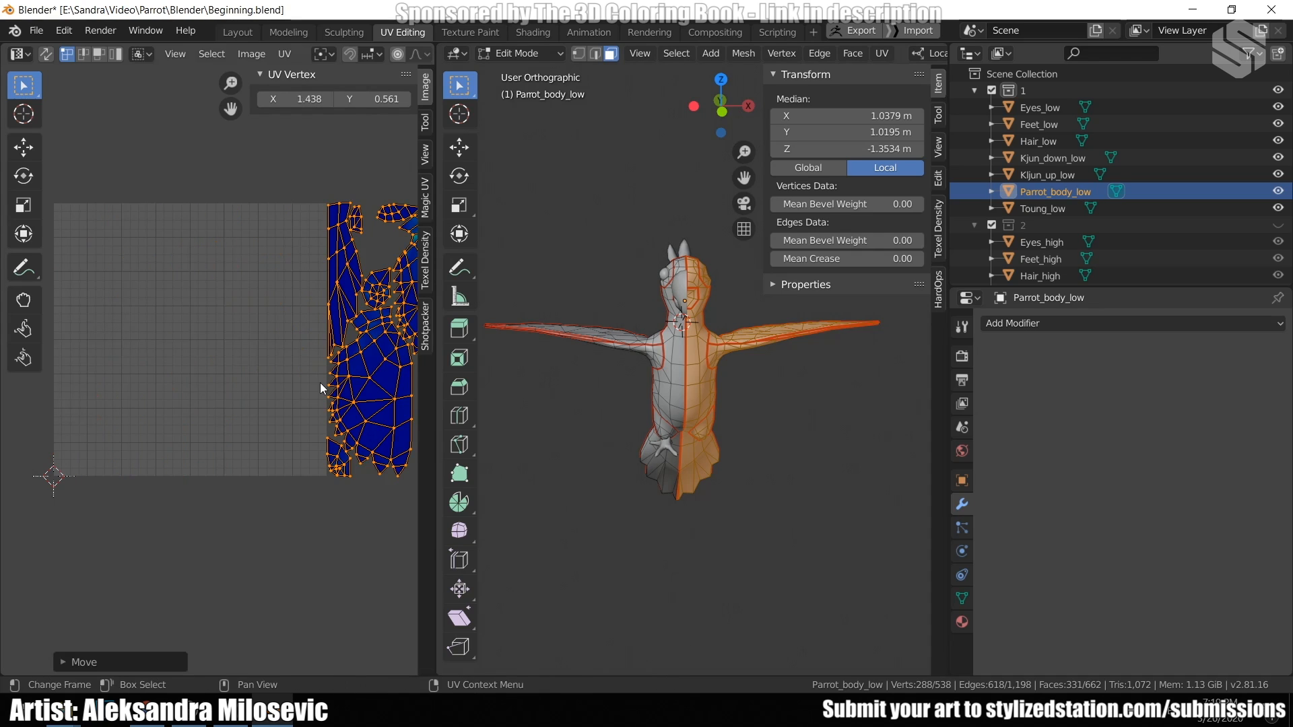
Select the whole body mesh and check the original and offset UV islands side by side.
scroll(714, 390, "down", 3)
middle_click_drag(713, 390, 706, 393)
key("a")
scroll(232, 408, "down", 2)
middle_click_drag(249, 402, 200, 394)
middle_click_drag(727, 471, 701, 445)
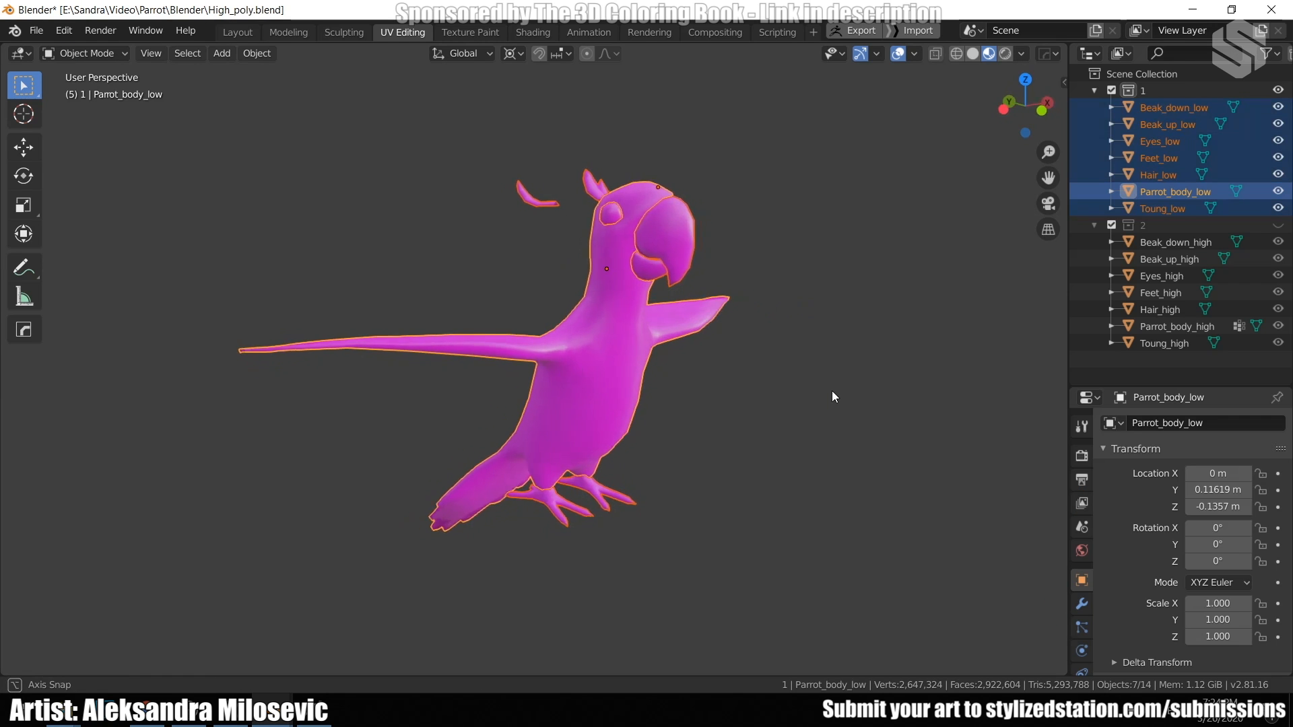
Inspect the complete low-poly parrot, switch to high-poly collection 2, and show collection 1 again to compare both versions.
mouse_move(831, 390)
middle_mouse_down()
mouse_move(765, 391)
mouse_move(847, 396)
mouse_move(822, 382)
mouse_move(823, 396)
middle_mouse_up()
key("Tab")
key("Tab")
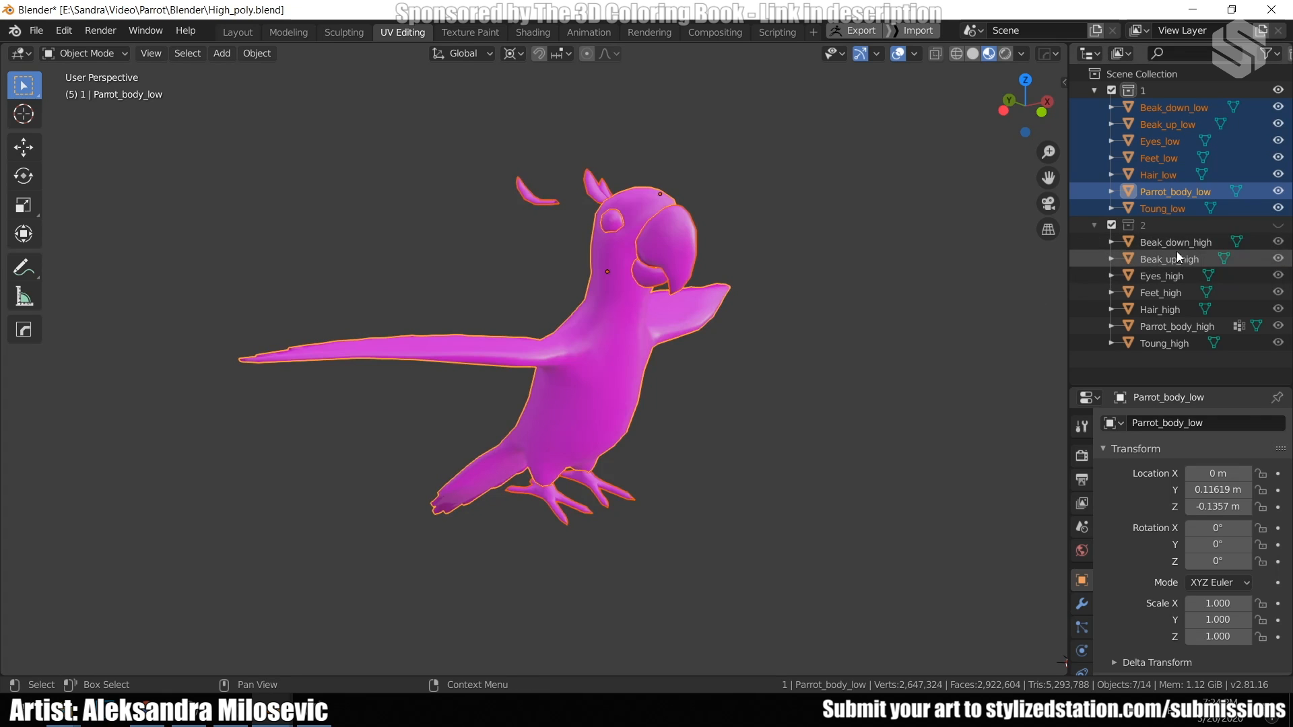
left_click(1277, 89)
left_click(1277, 224)
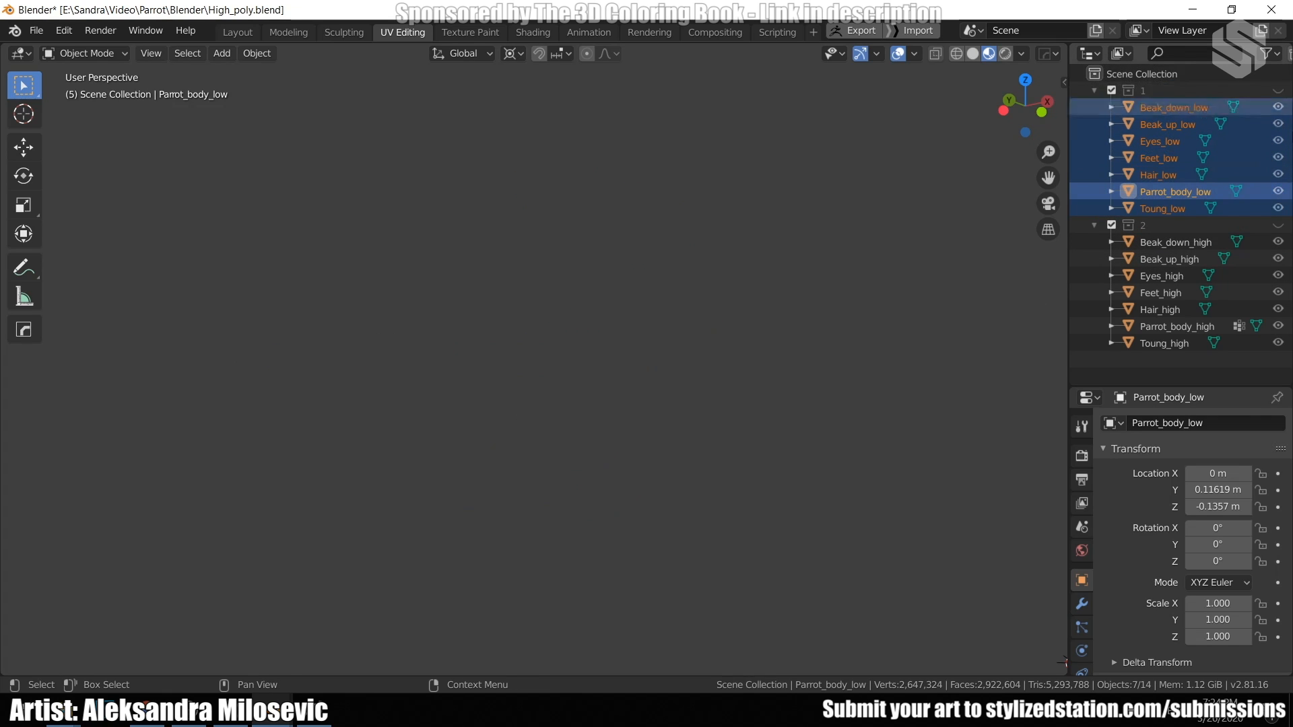
middle_click_drag(656, 347, 688, 356)
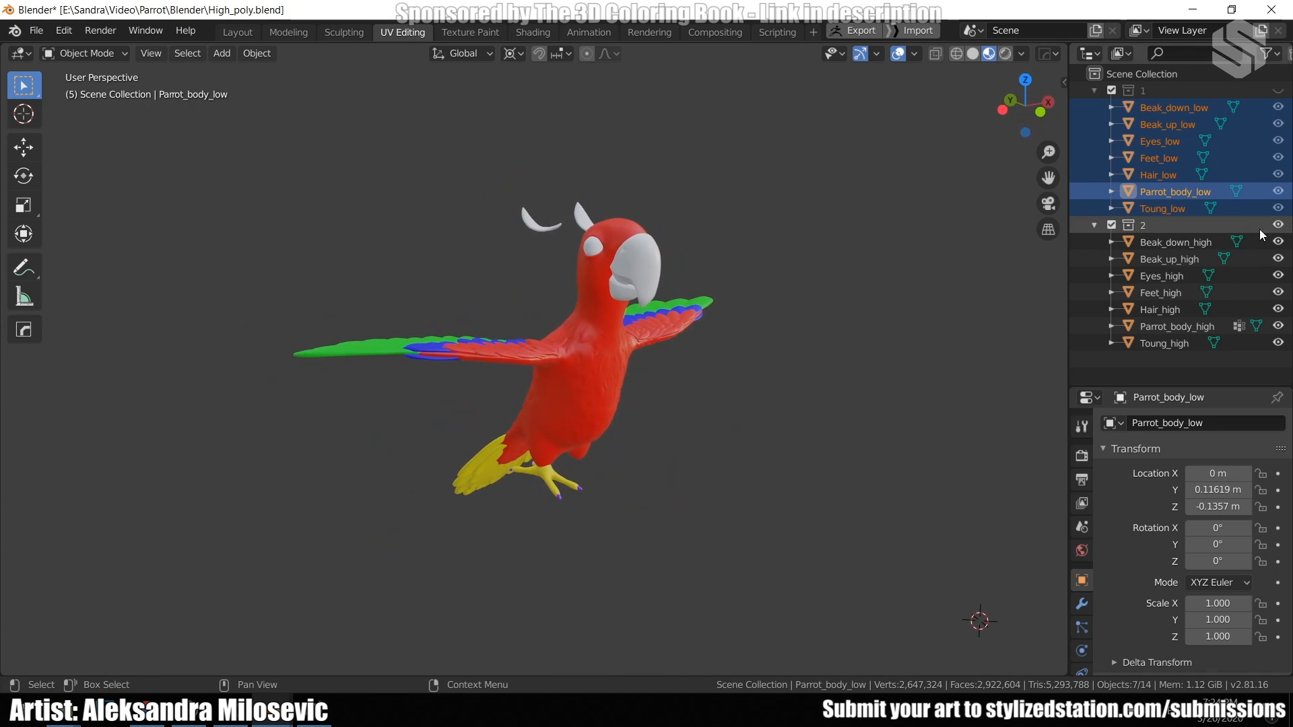
left_click(1278, 90)
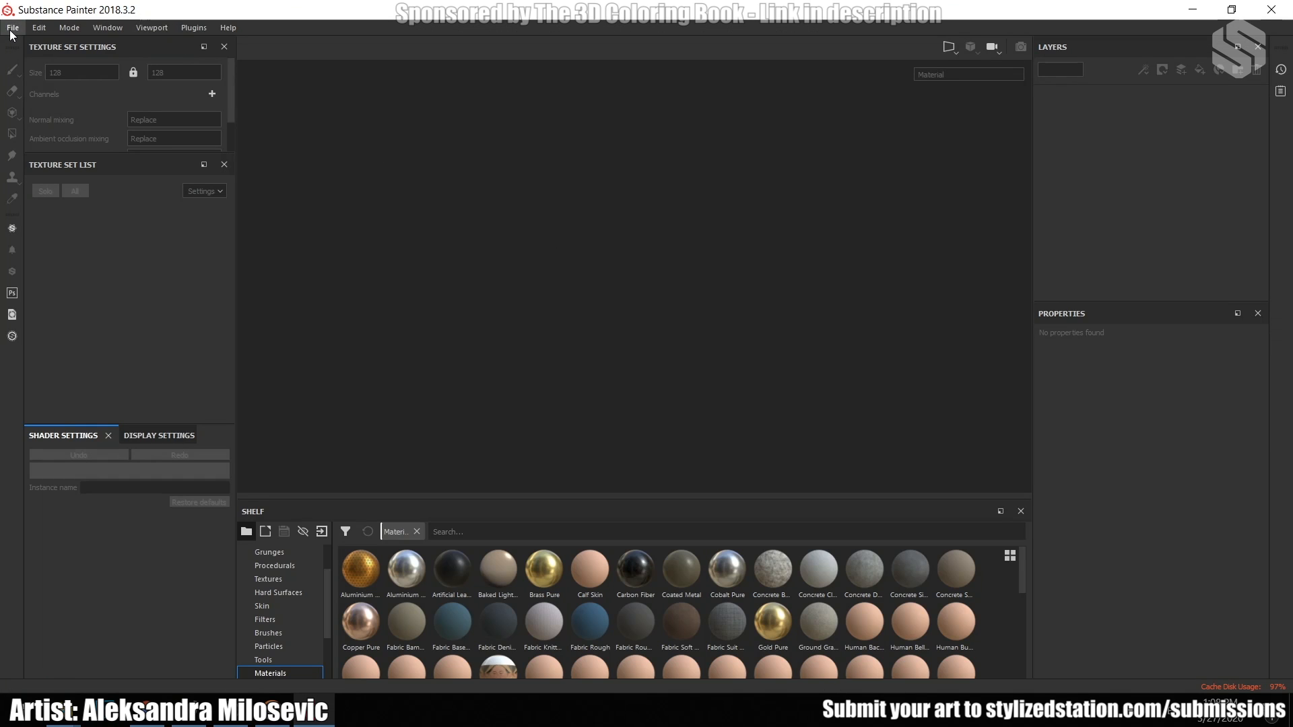
Switch to Substance Painter and create a new PBR - Metallic Roughness project from the Parrot_low mesh at 1024 document resolution.
left_click(12, 28)
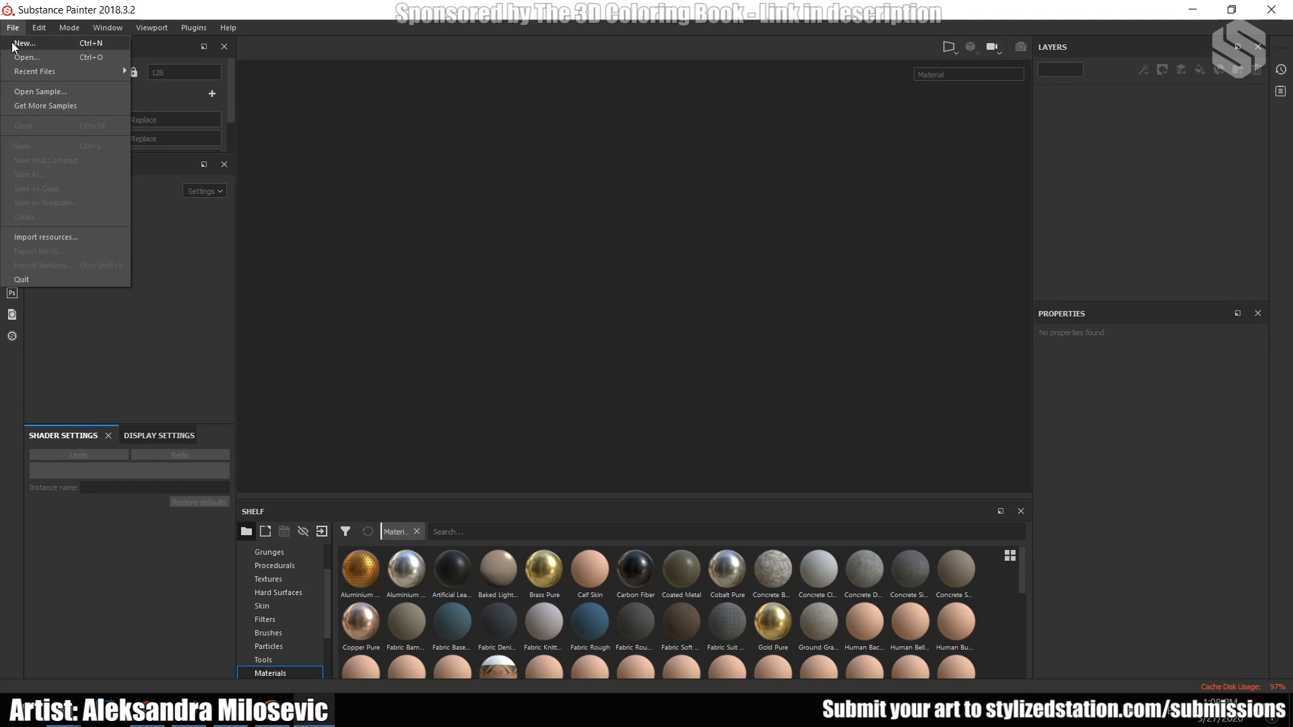
left_click(24, 43)
left_click(758, 223)
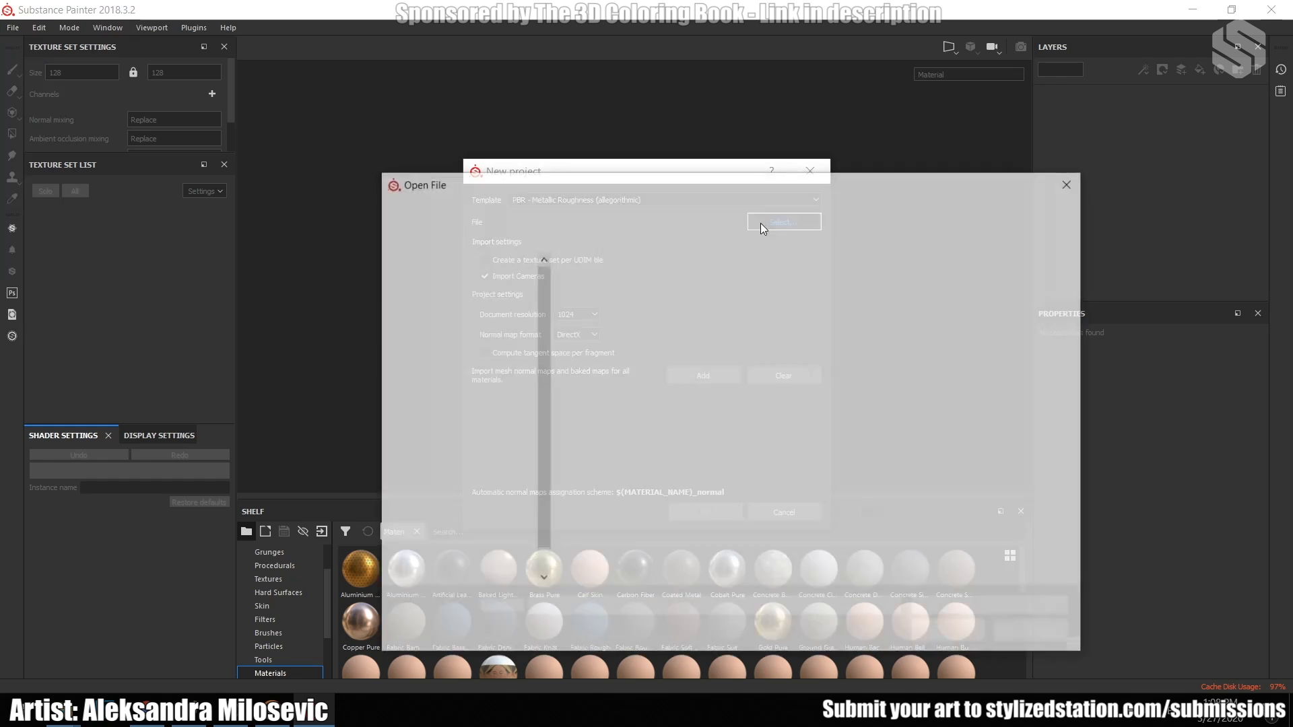
left_click(672, 305)
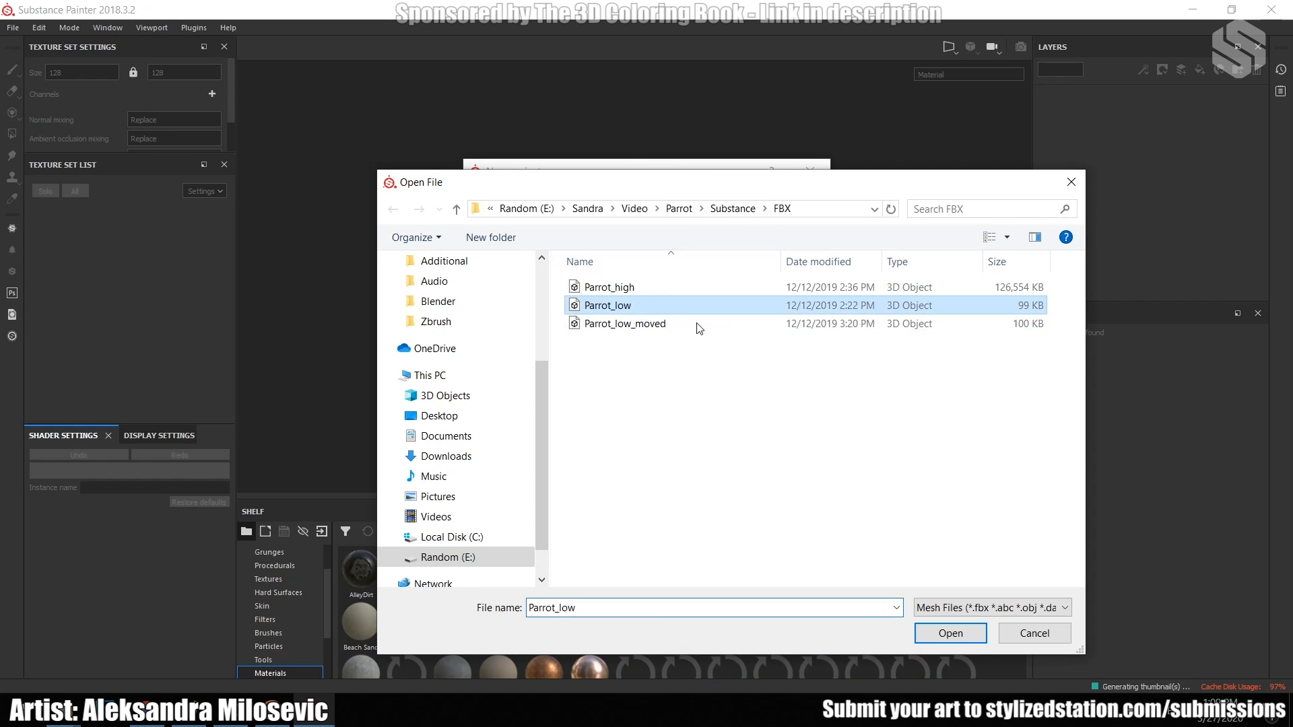
left_click(950, 633)
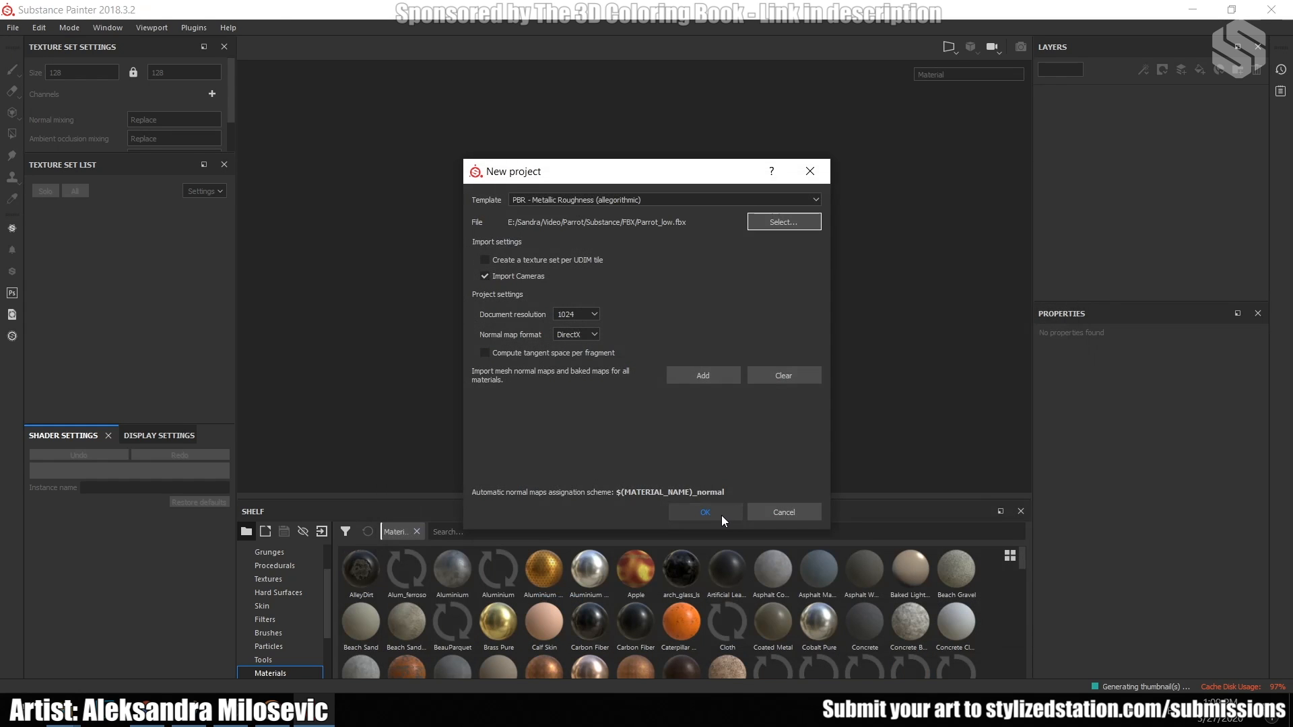
left_click(705, 513)
Rename the project's texture set as Parrot_texture1.
double_click(70, 374)
type("Parrot_texture1")
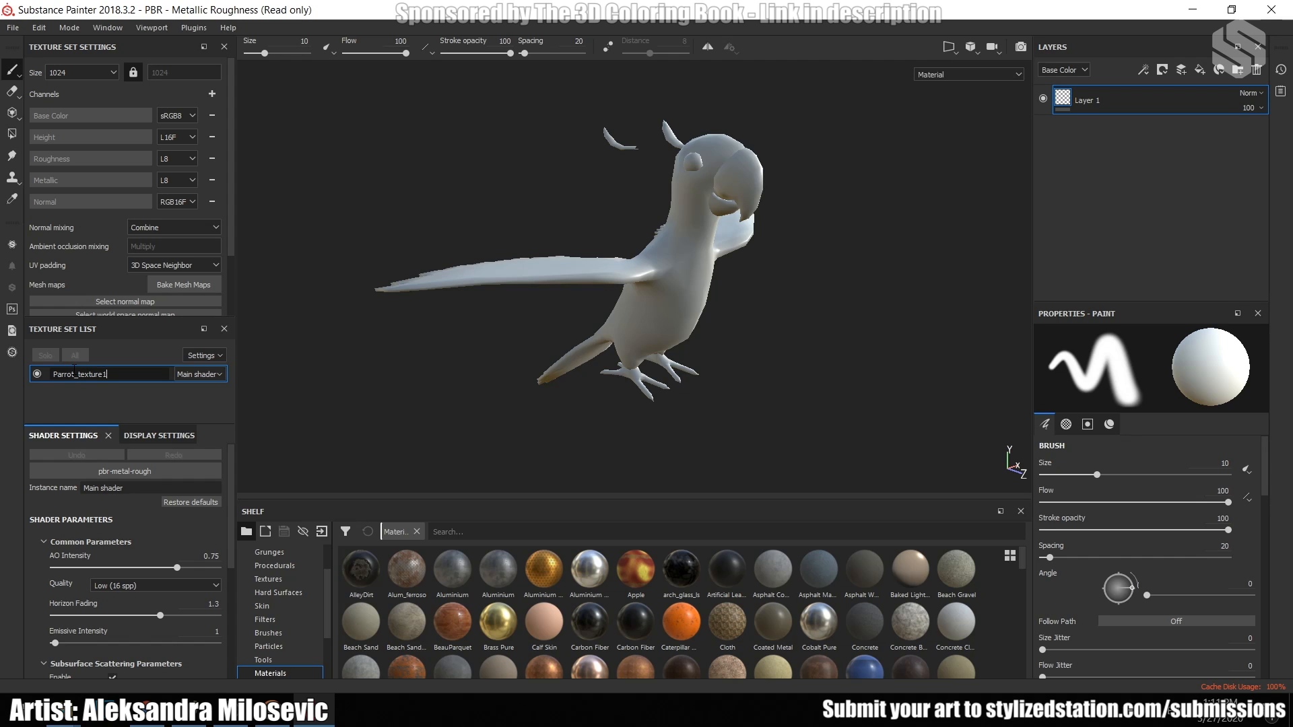
key("Return")
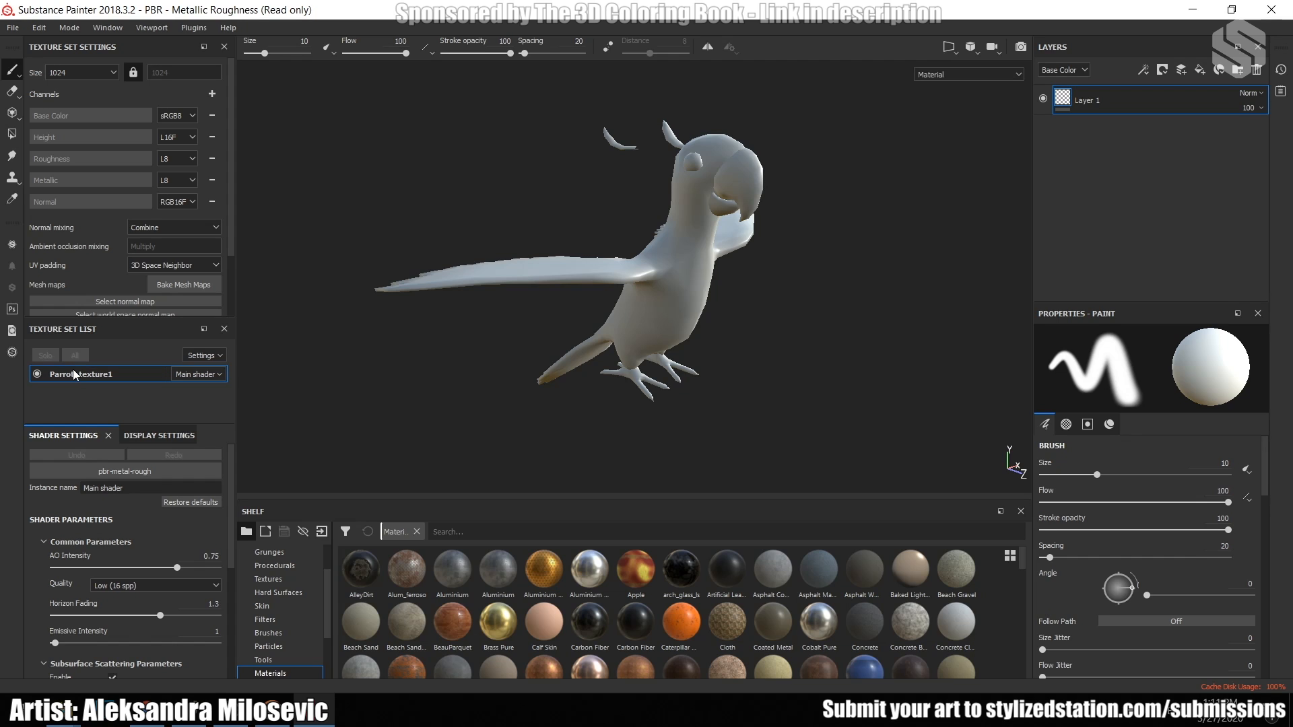
Open the mesh map baking settings and match the high- and low-poly parts by mesh name.
left_click(173, 285)
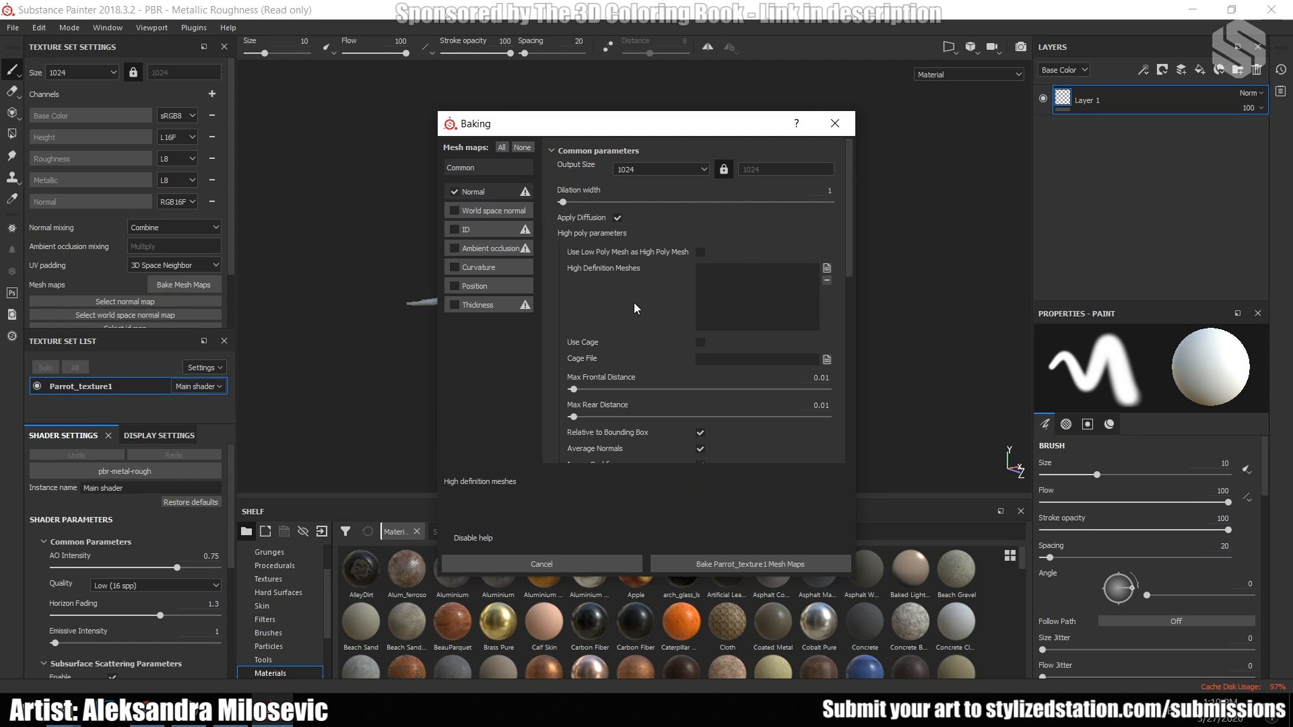
scroll(640, 328, "down", 3)
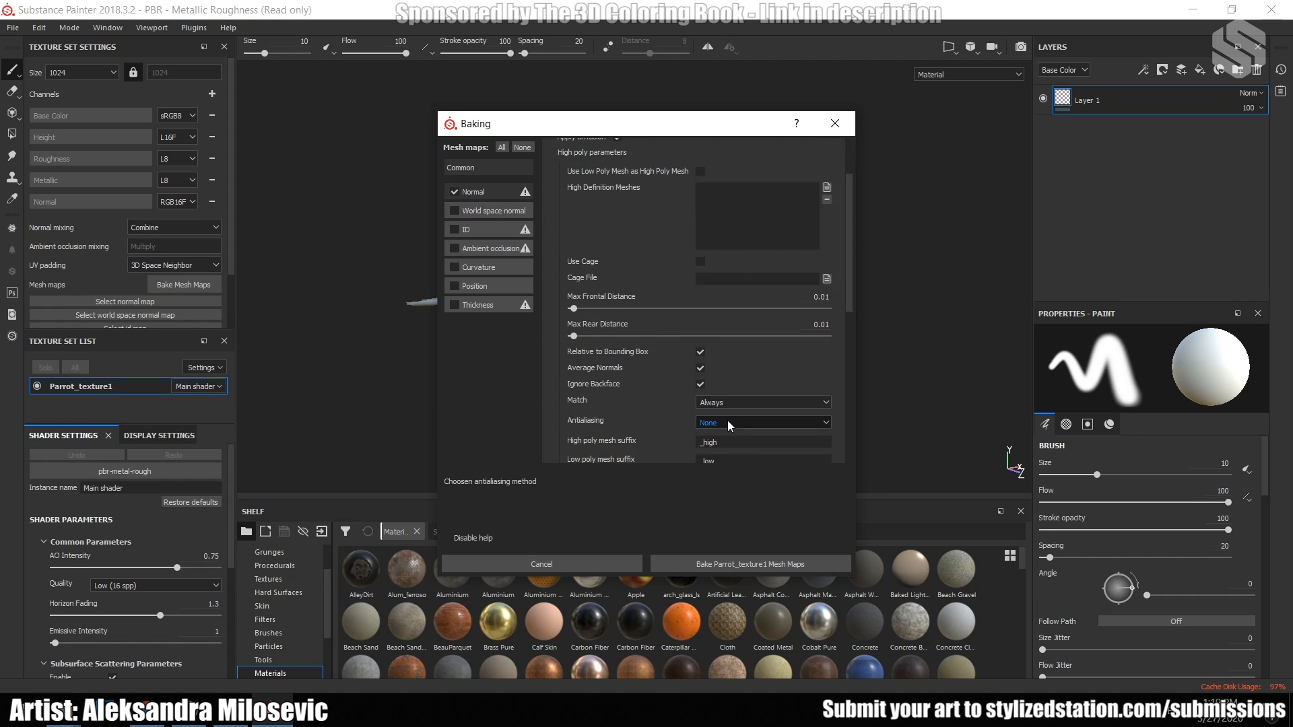
scroll(727, 420, "down", 3)
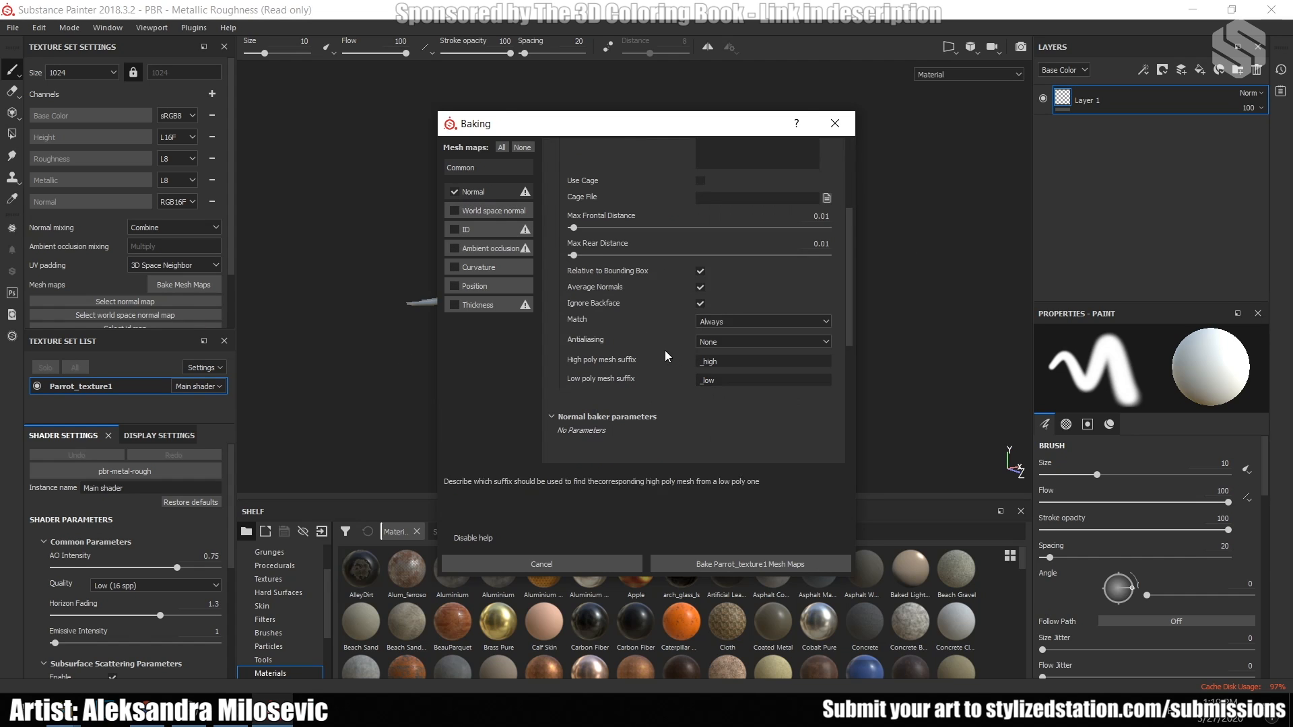
left_click(734, 322)
left_click(726, 343)
scroll(754, 314, "up", 5)
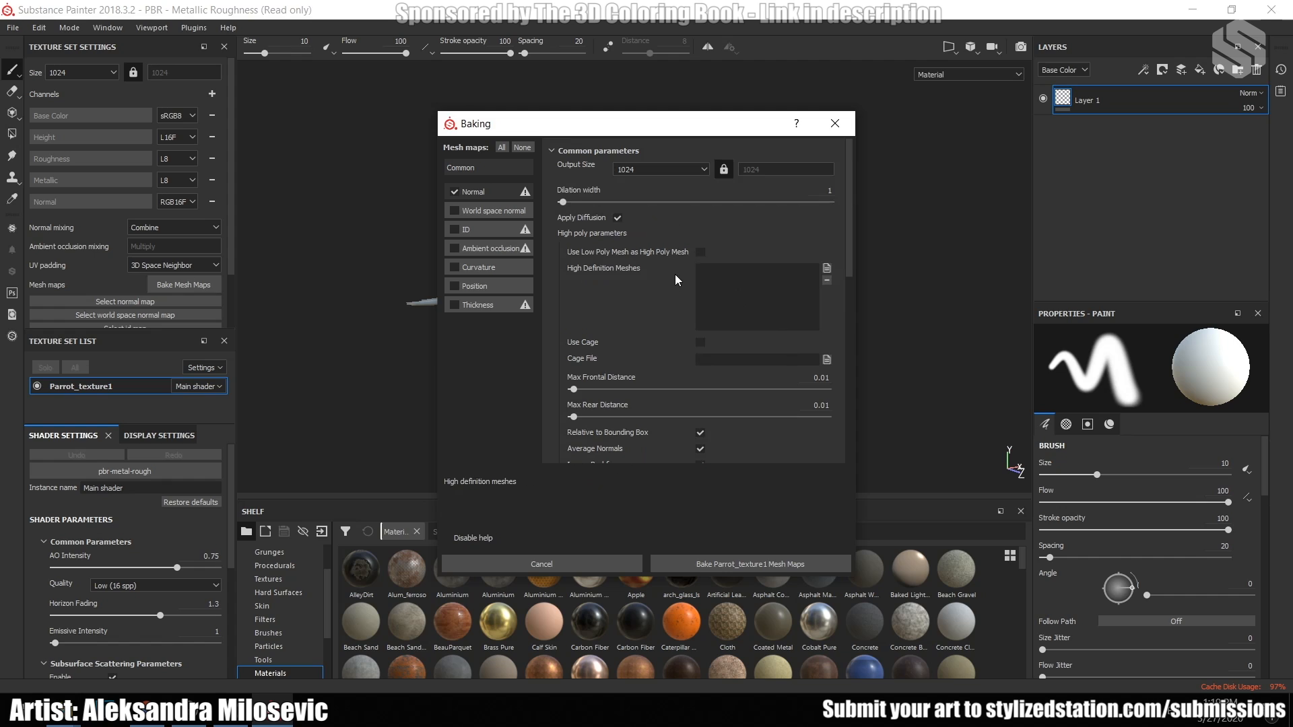
Bake the normal map at an output size of 2048, using Parrot_high as the high definition mesh.
left_click(691, 170)
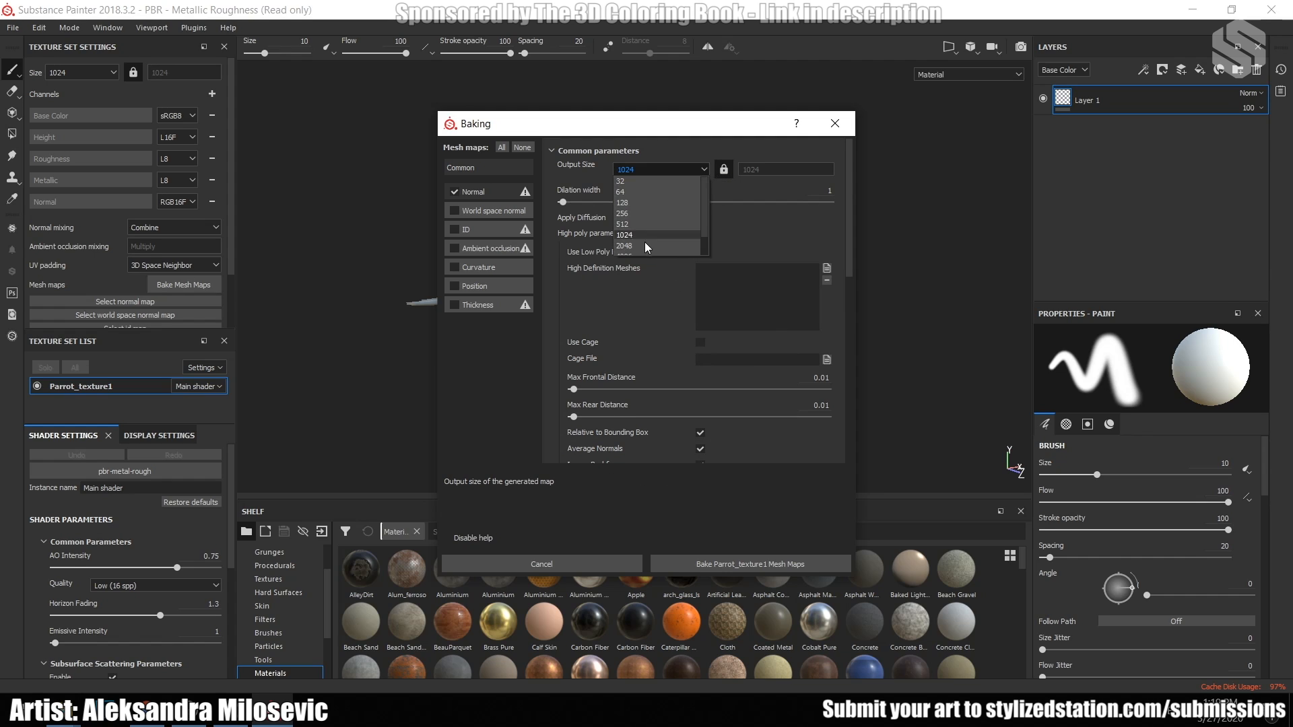
left_click(643, 243)
left_click(826, 268)
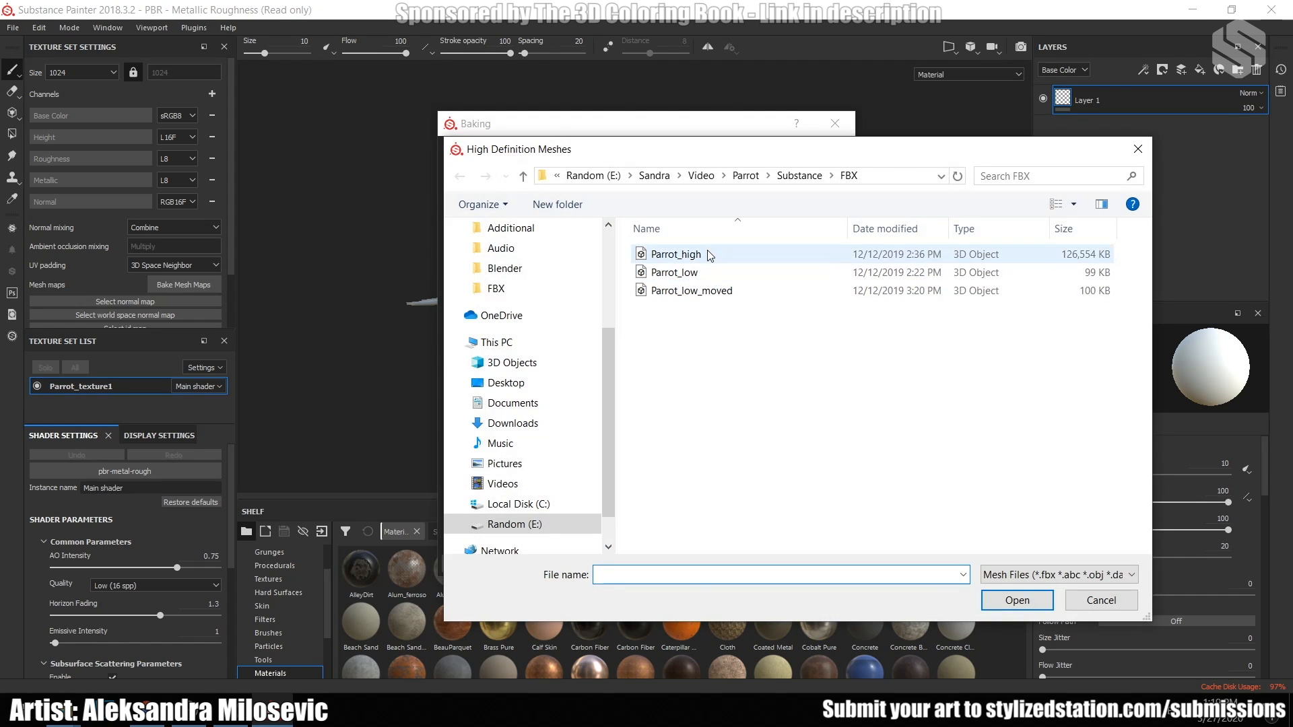
left_click(707, 253)
left_click(1017, 600)
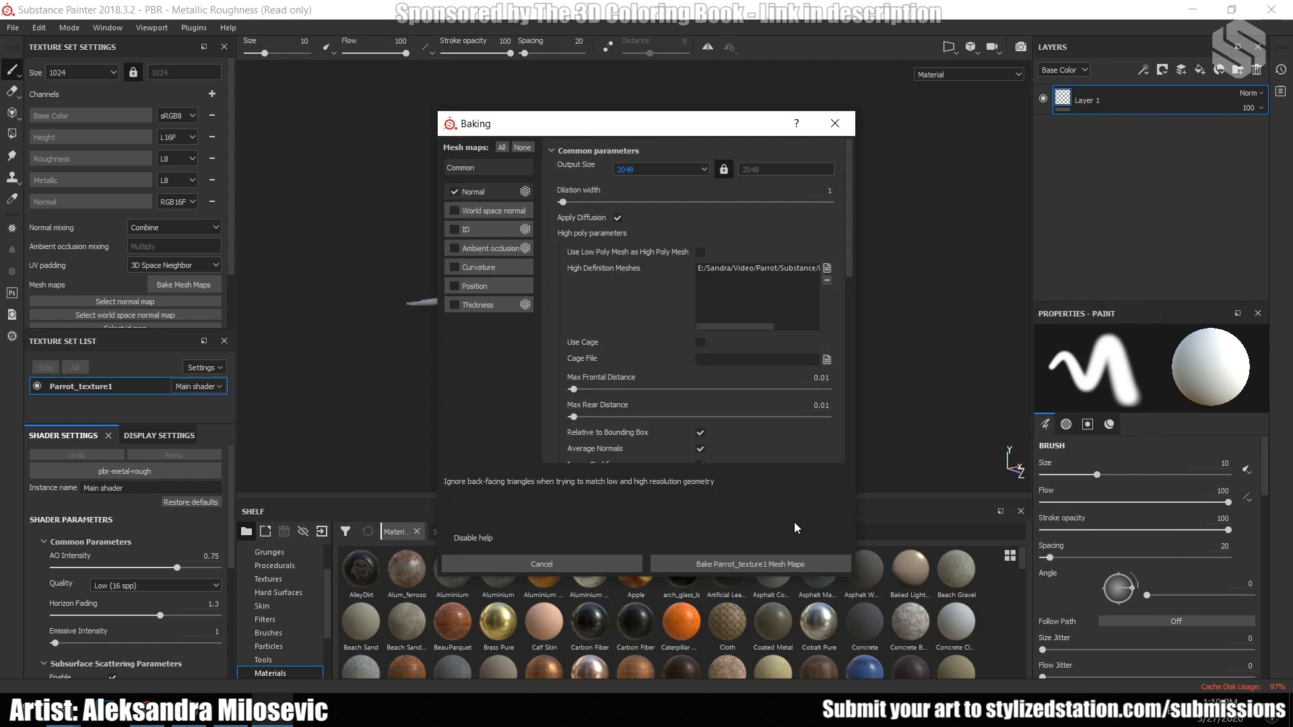
left_click(765, 563)
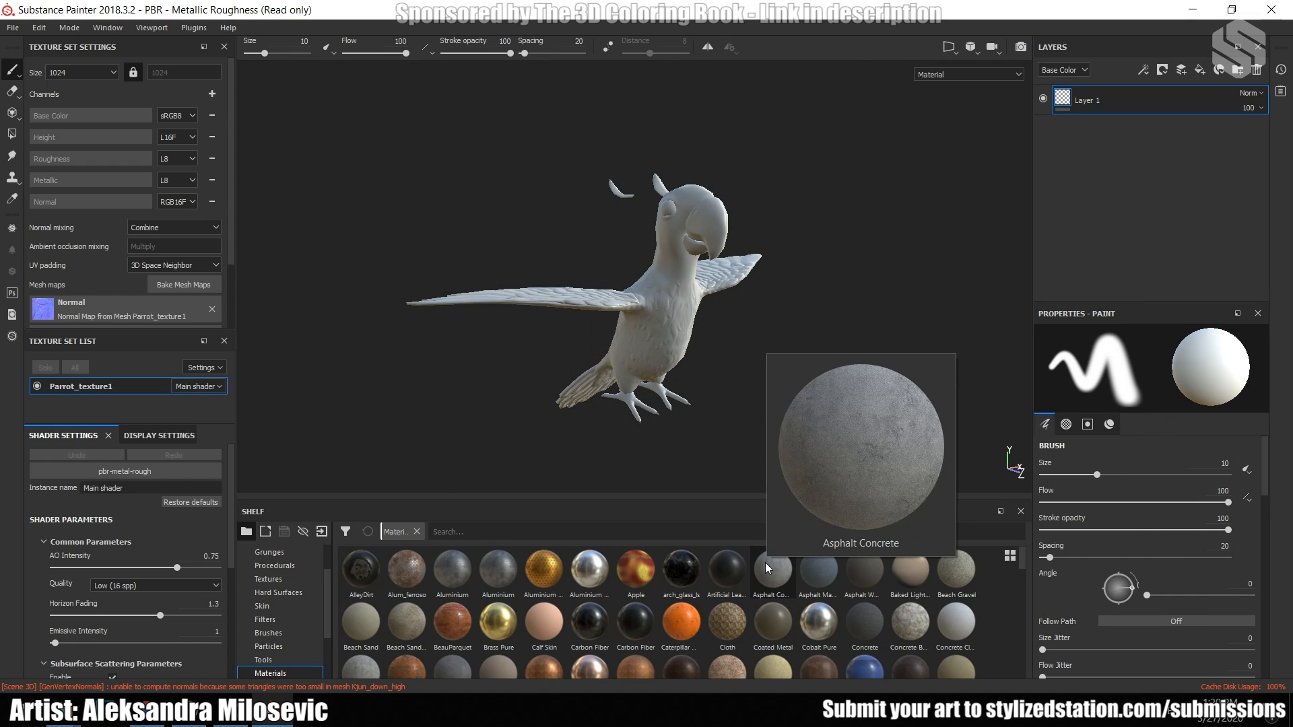
Inspect the baked wing feathers and rebake the normal map with max frontal and max rear distances of 0.015.
scroll(574, 280, "up", 5)
scroll(561, 251, "up", 2)
left_click_drag(546, 242, 485, 291, "alt")
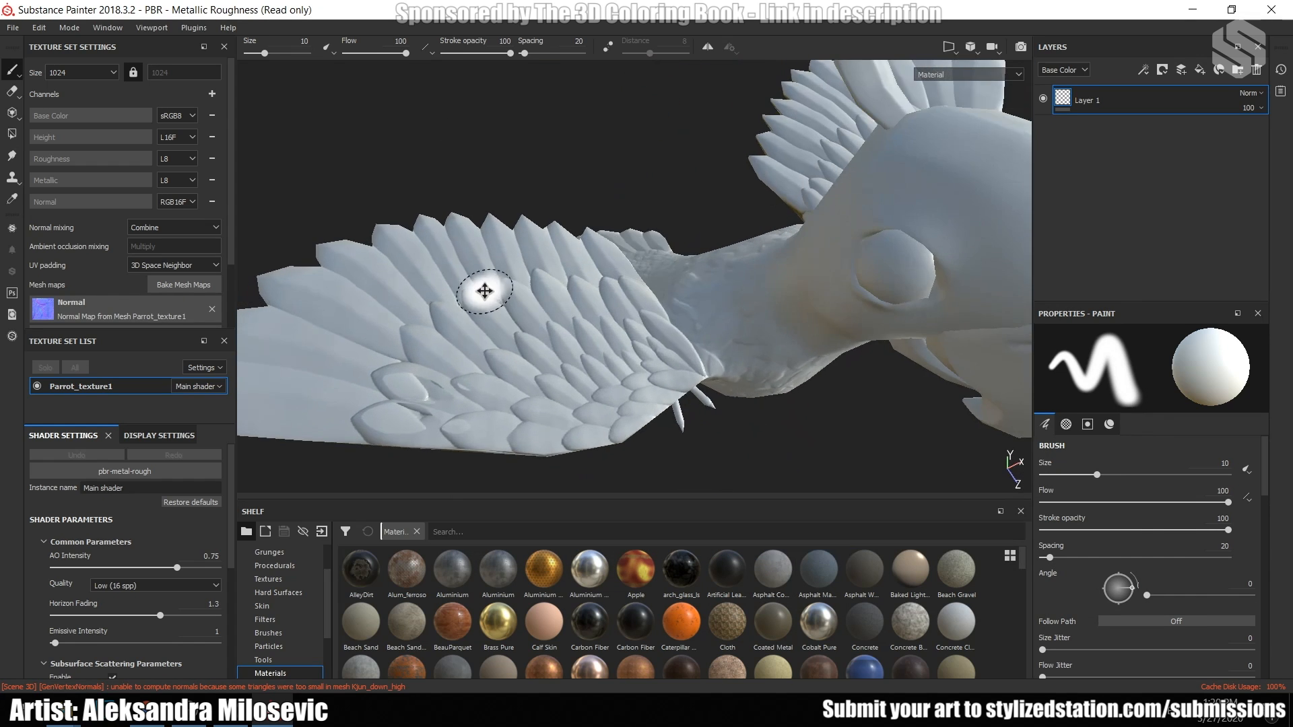
middle_click_drag(485, 291, 539, 269, "alt")
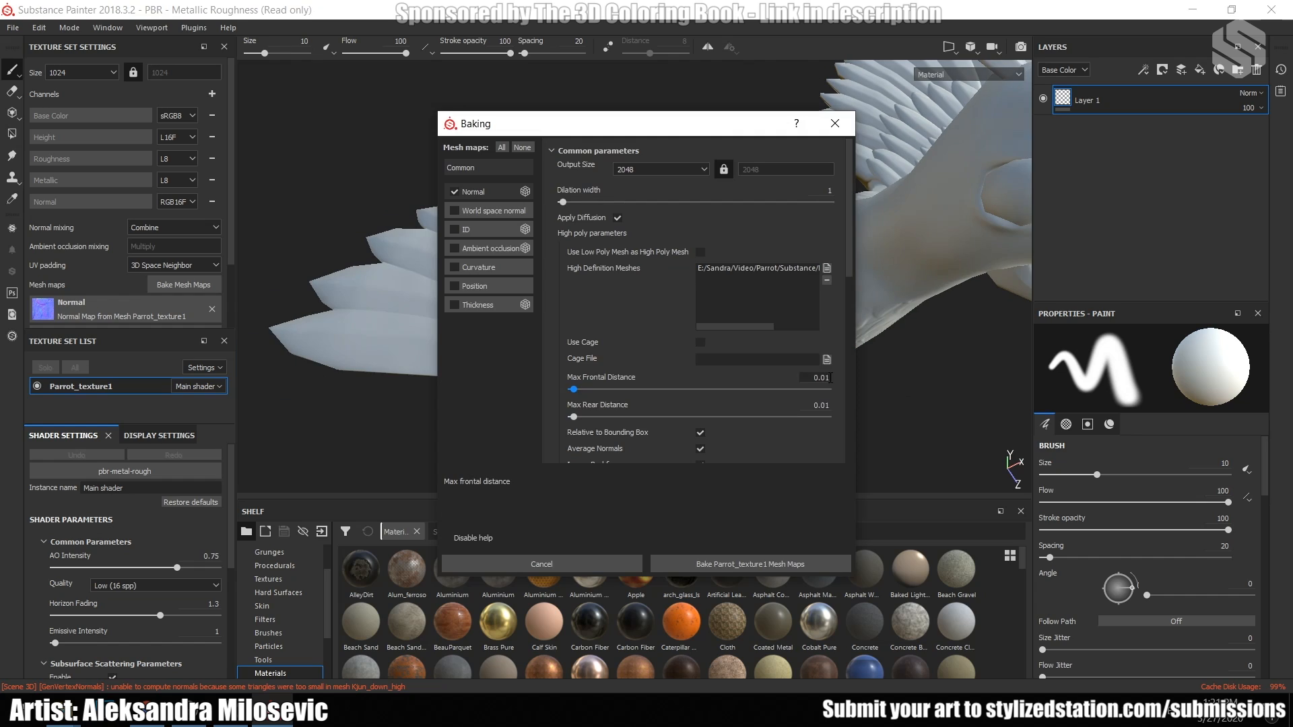
left_click(831, 378)
left_click(830, 378)
type("5")
left_click(831, 404)
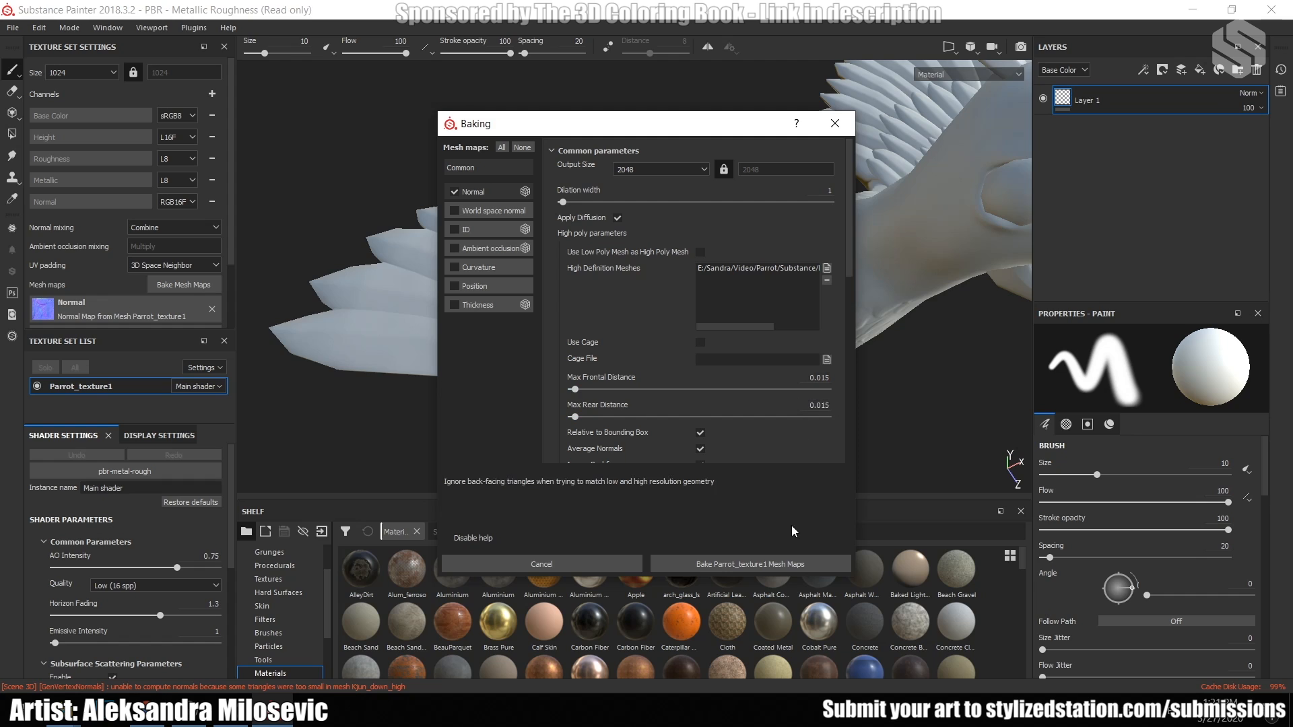
left_click(784, 564)
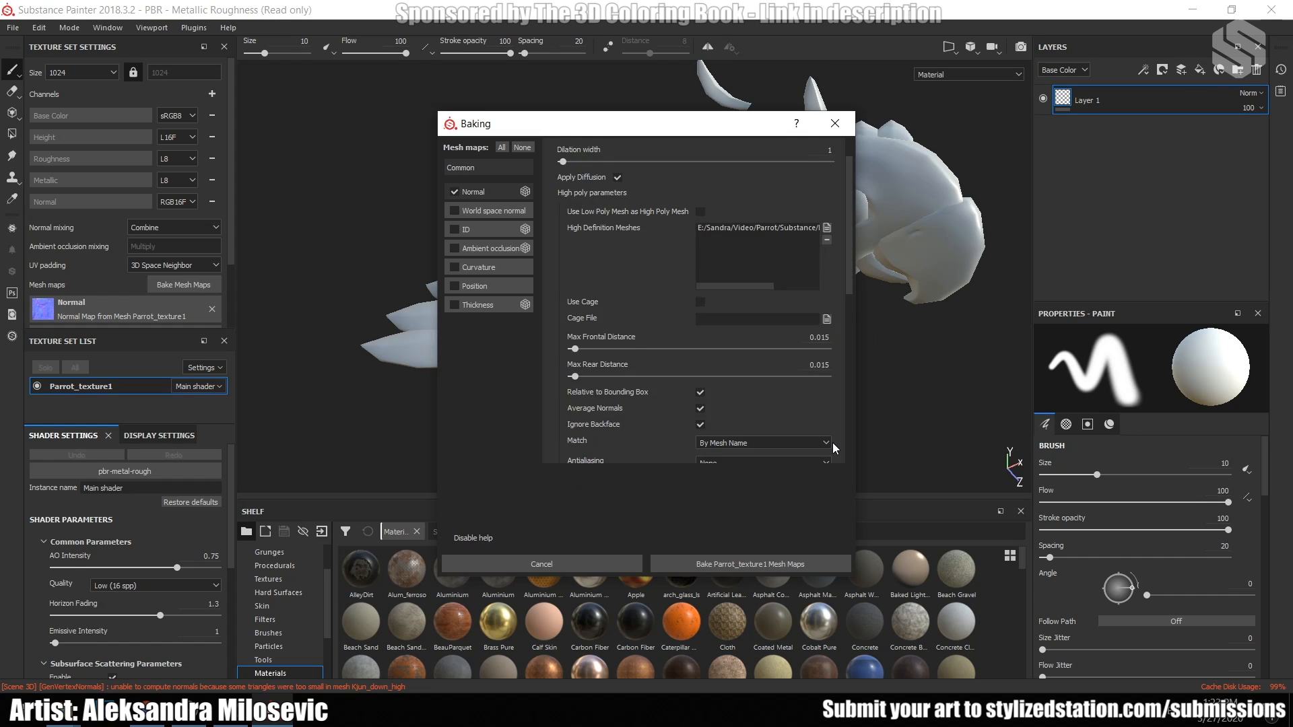
Set the baking antialiasing to Subsampling 4x4 and rebake the normal map.
scroll(833, 443, "down", 2)
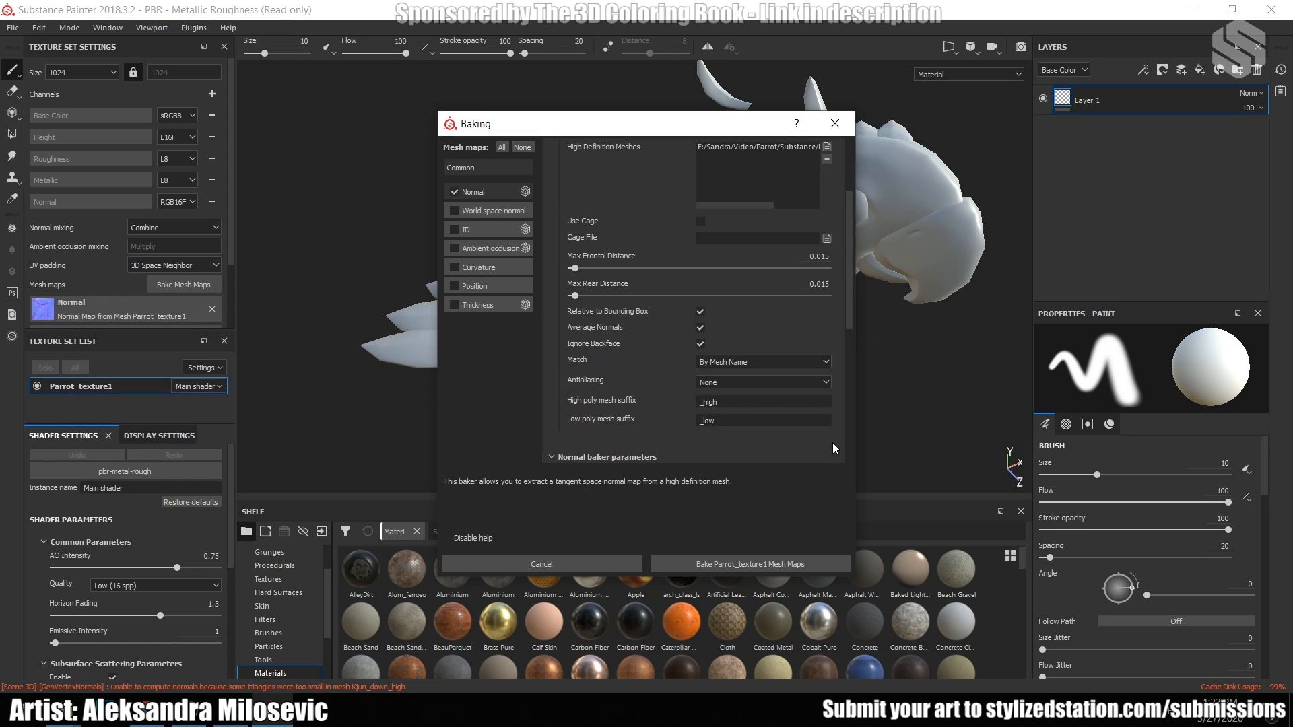
left_click(778, 381)
left_click(755, 416)
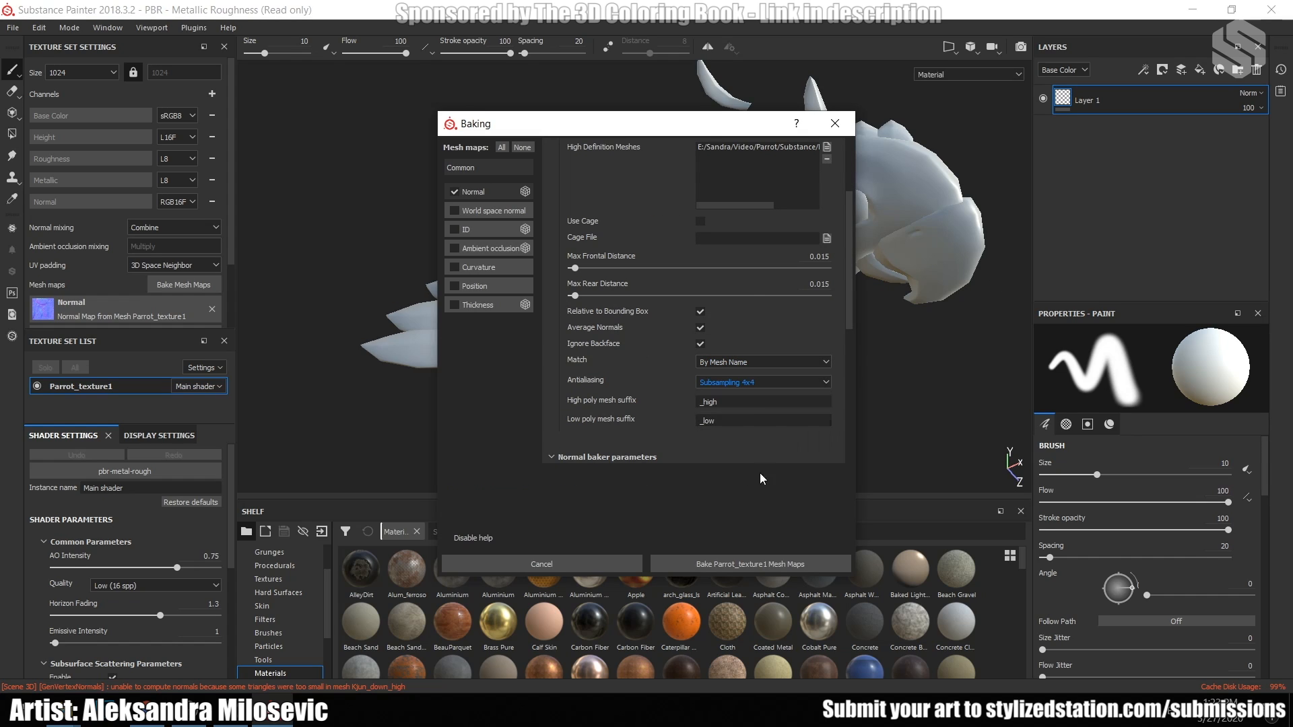
left_click(752, 563)
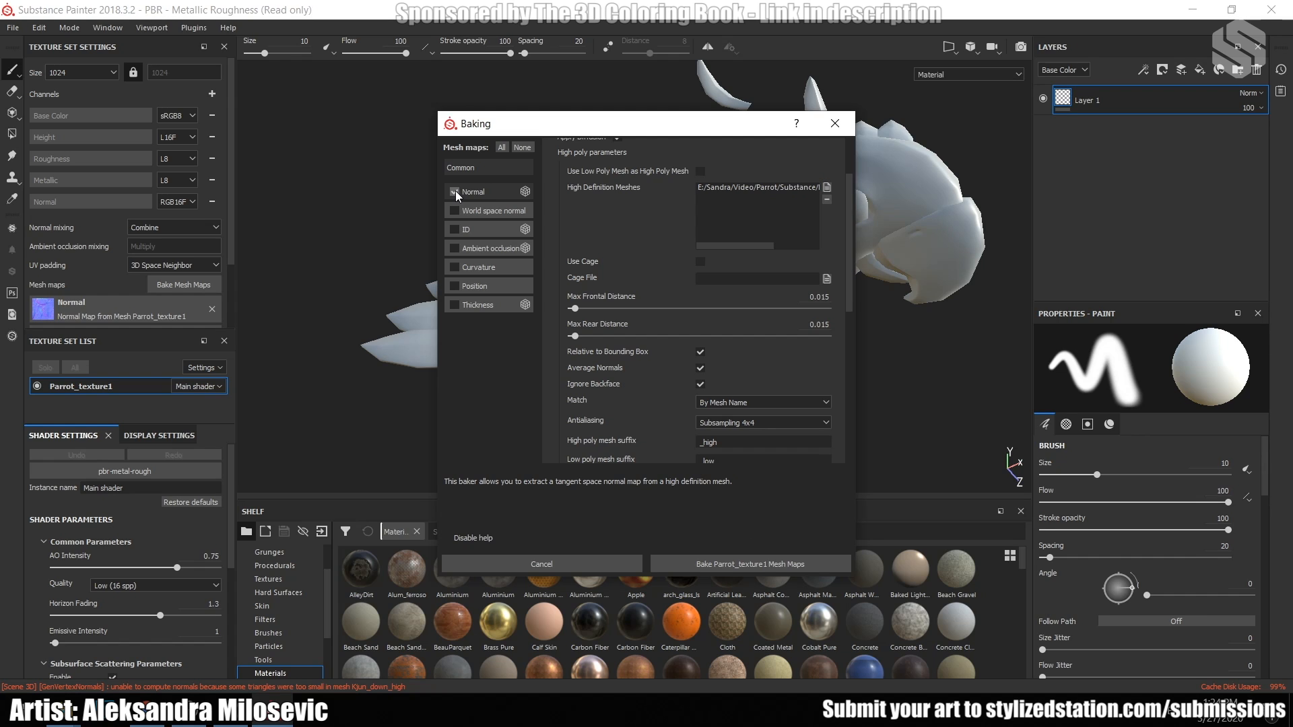
Exclude the normal map from the bake and include the world space normal, ID and ambient occlusion maps.
left_click(455, 192)
left_click(454, 211)
left_click(454, 228)
left_click(454, 249)
Set the ID baker's color source to Material Color.
left_click(492, 226)
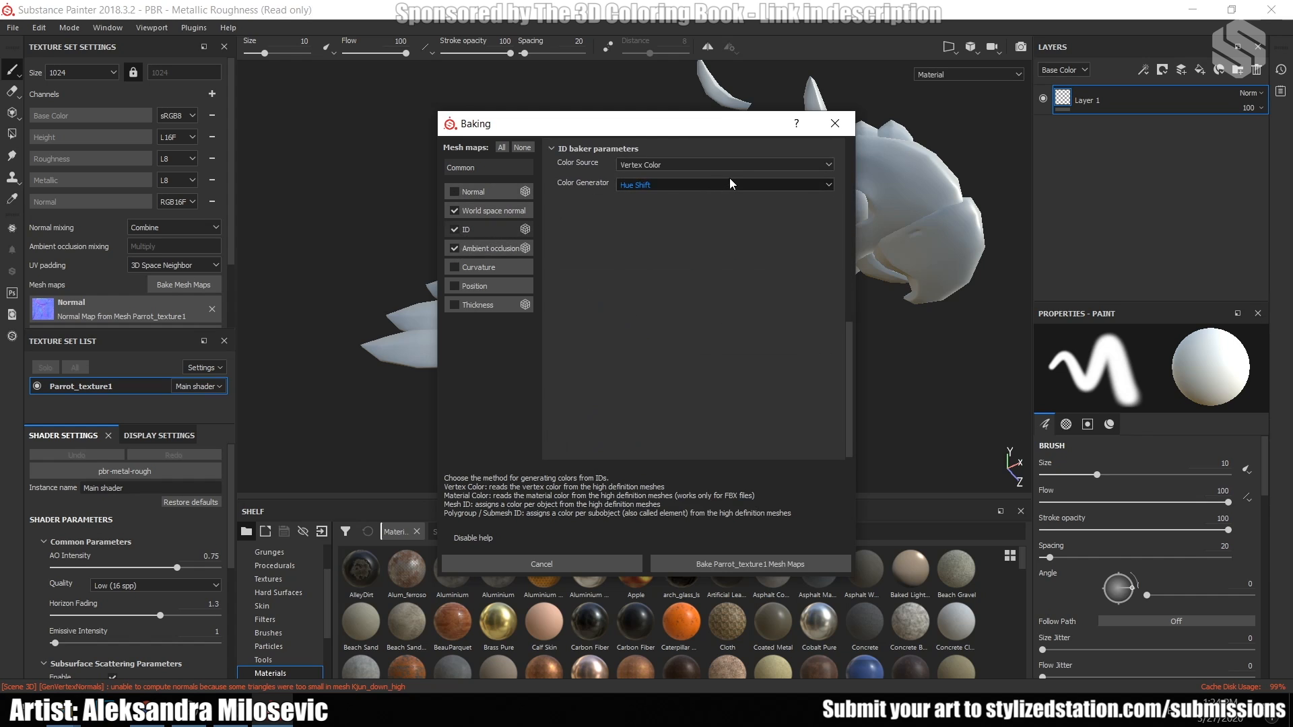
left_click(724, 164)
left_click(699, 187)
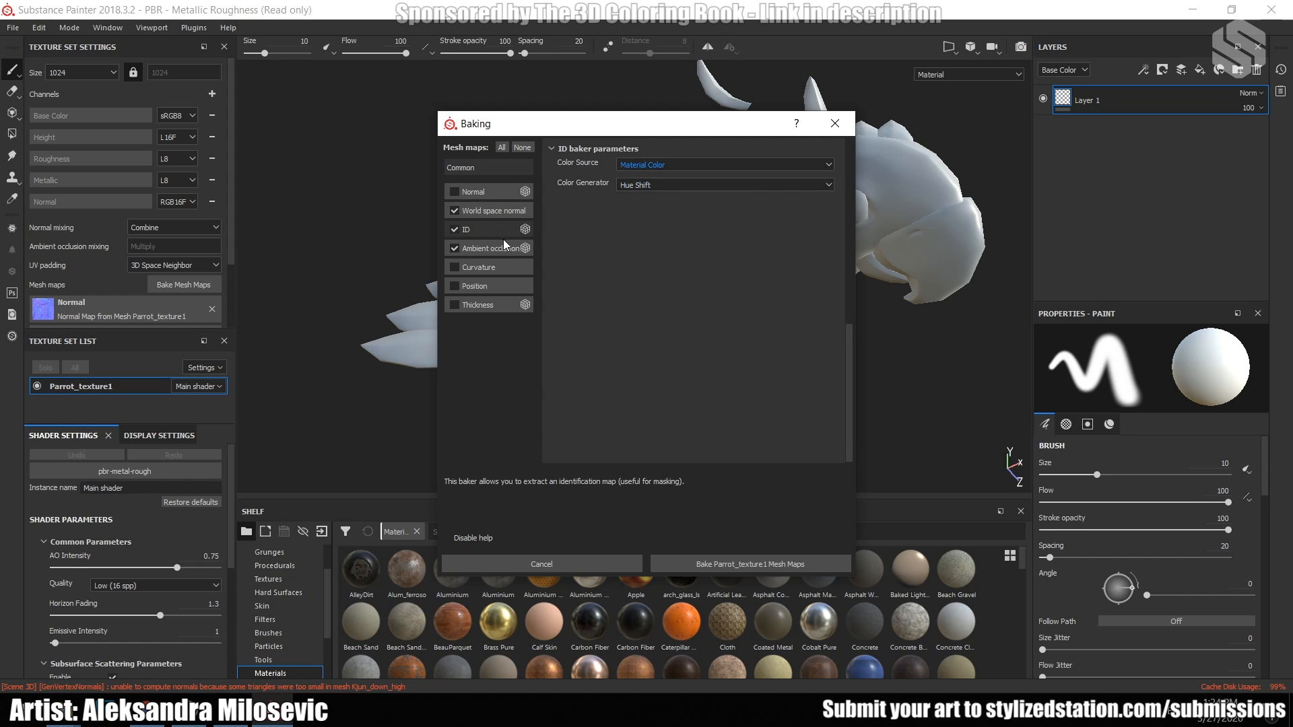
Include the curvature, position and thickness maps in the bake and view the curvature baker's parameters.
left_click(454, 285)
left_click(454, 304)
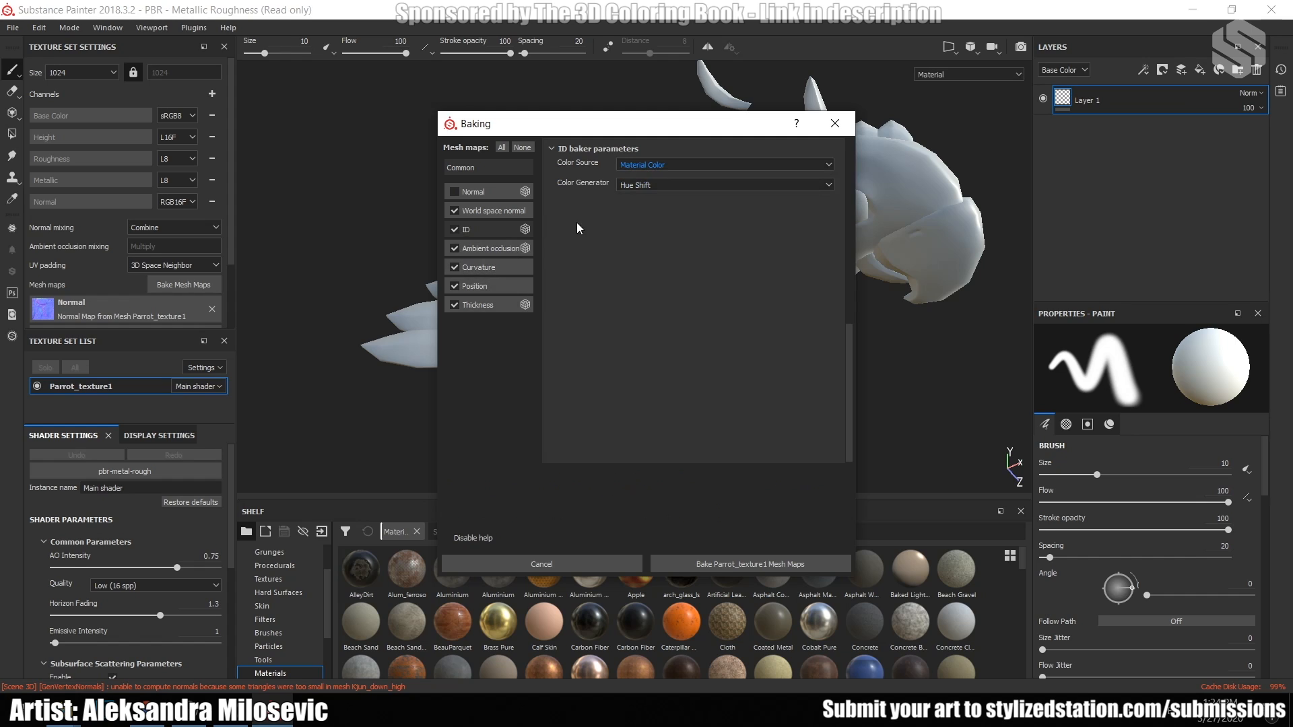
left_click(487, 271)
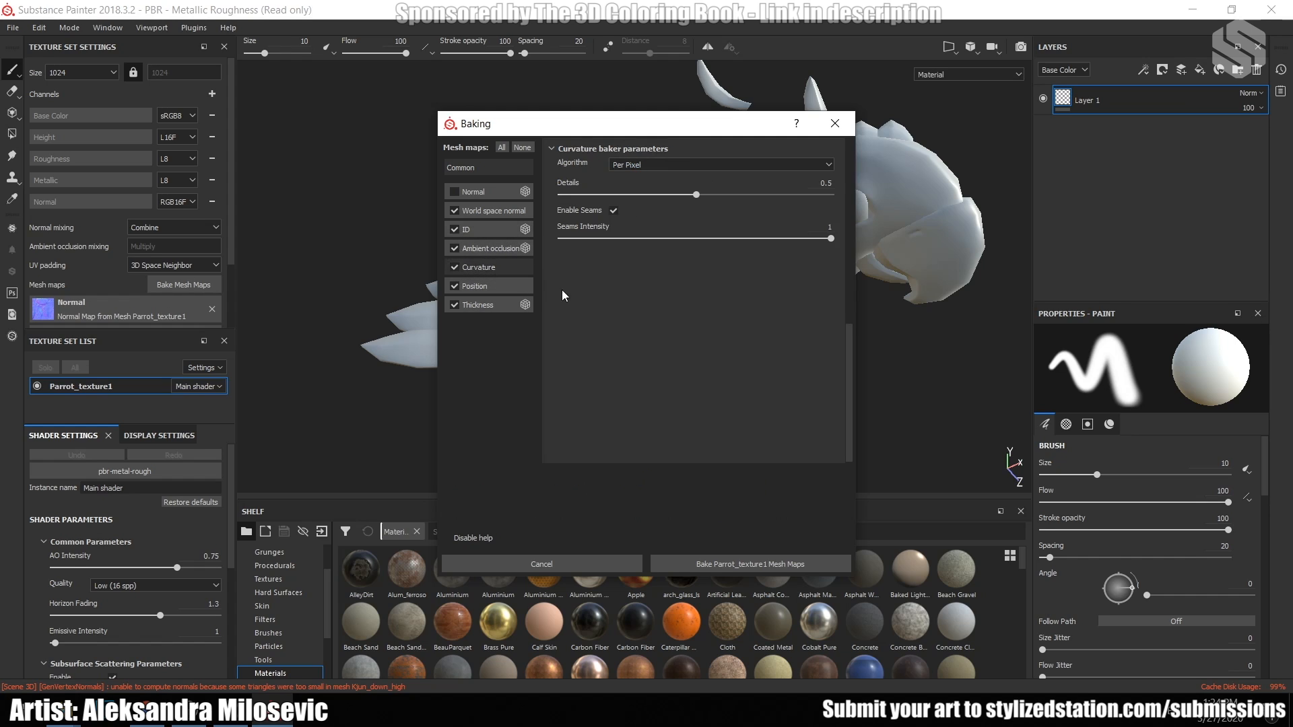
Set the ambient occlusion baker's self occlusion to Only Same Mesh Name and bake the selected maps.
left_click(492, 249)
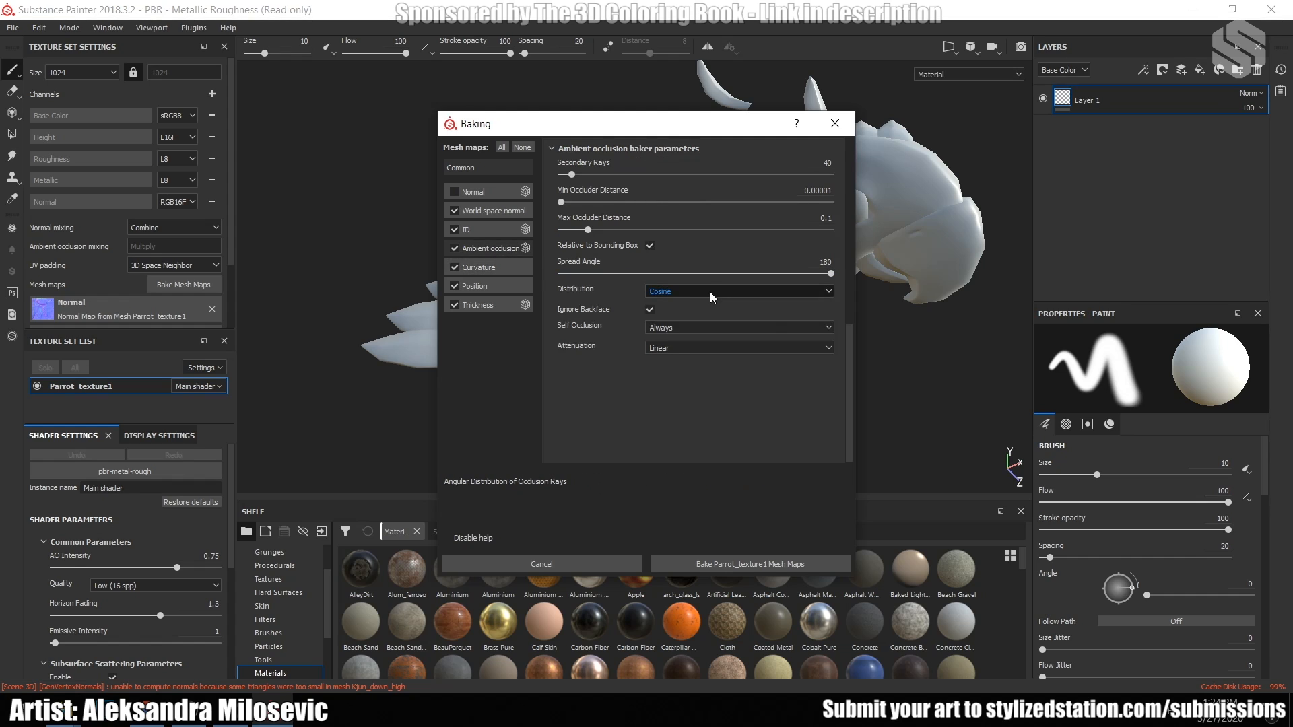
left_click(709, 328)
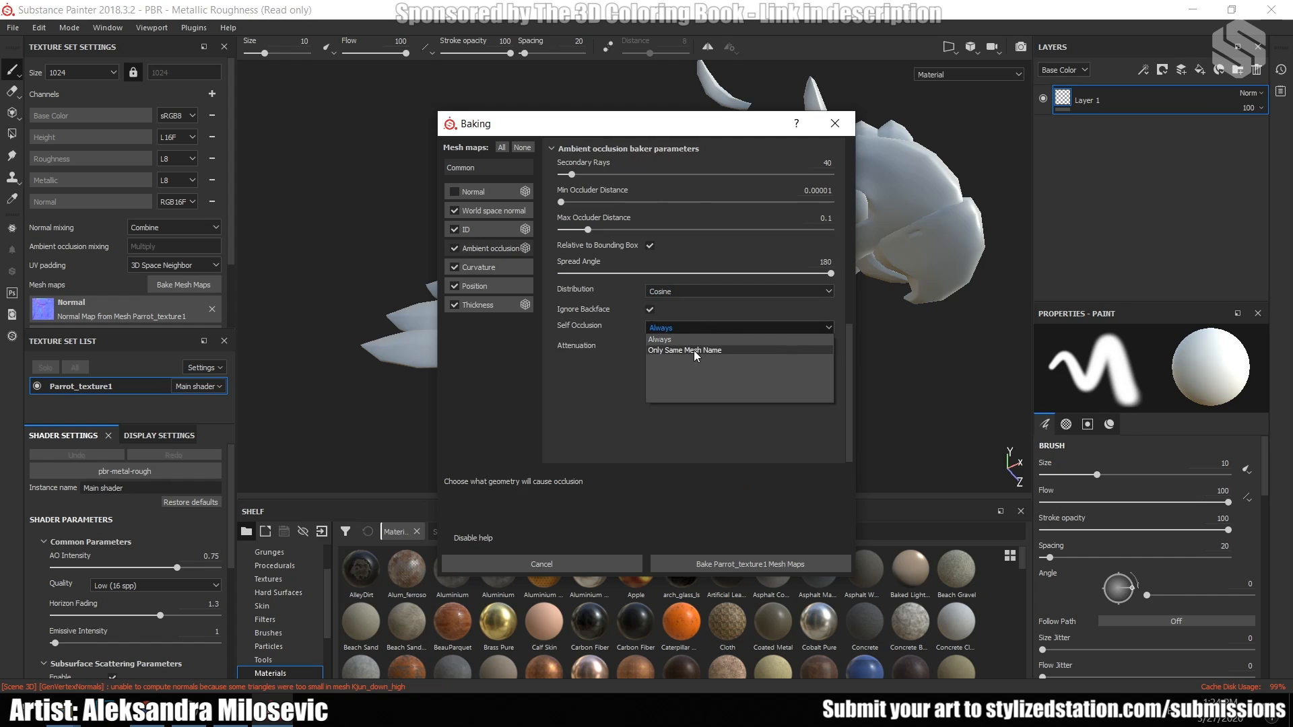
left_click(693, 351)
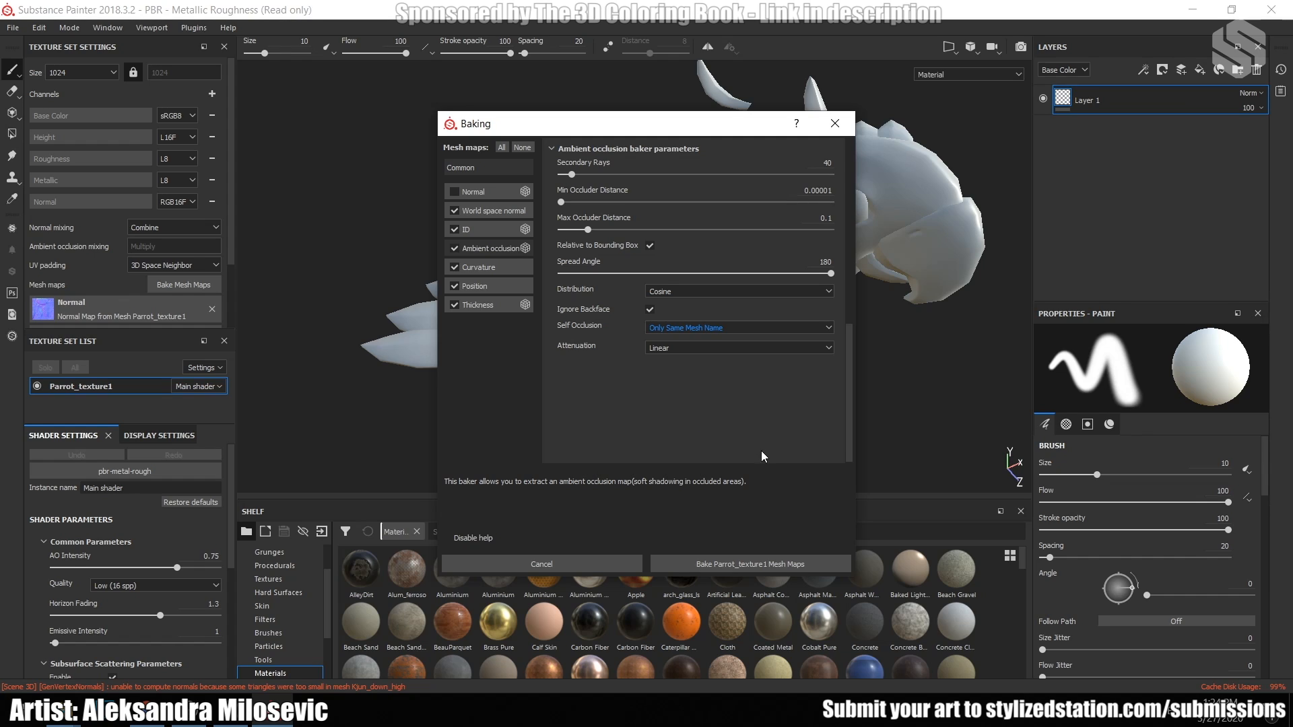
left_click(763, 563)
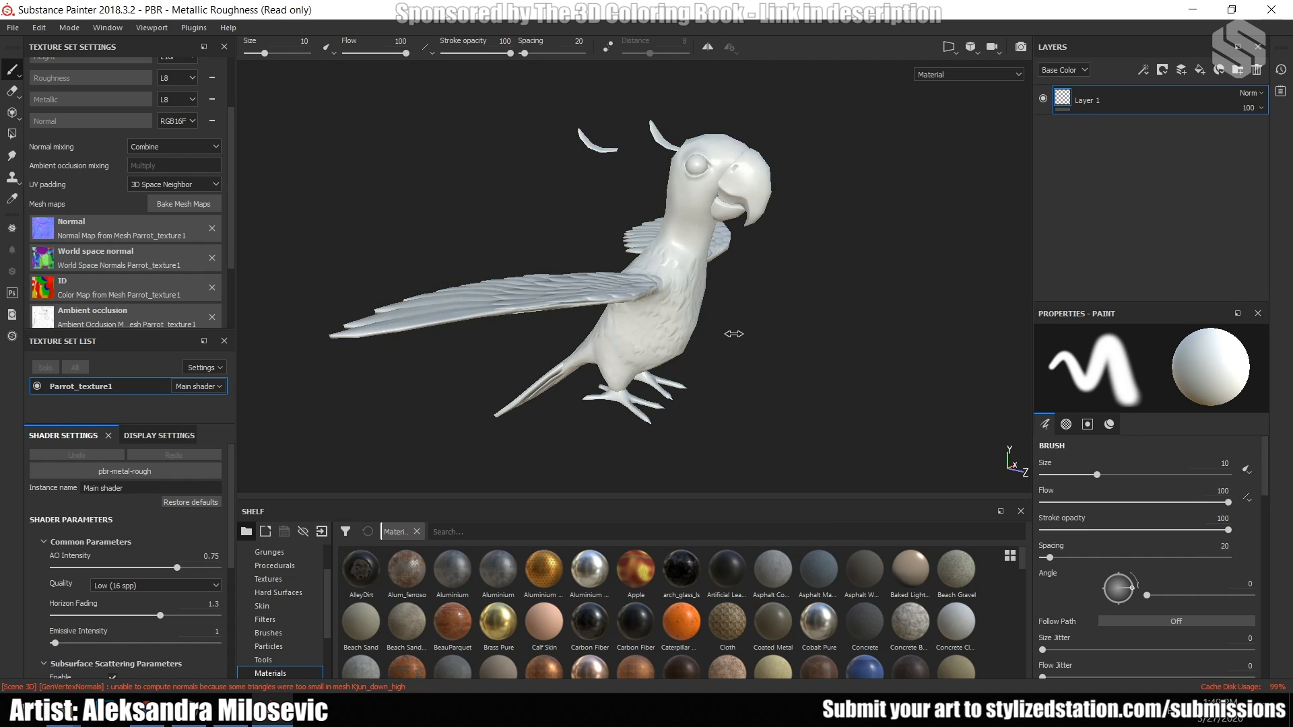
Inspect the baked parrot from several angles and cycle the viewport through its mesh maps to the ID map.
left_click_drag(798, 336, 658, 324, "alt")
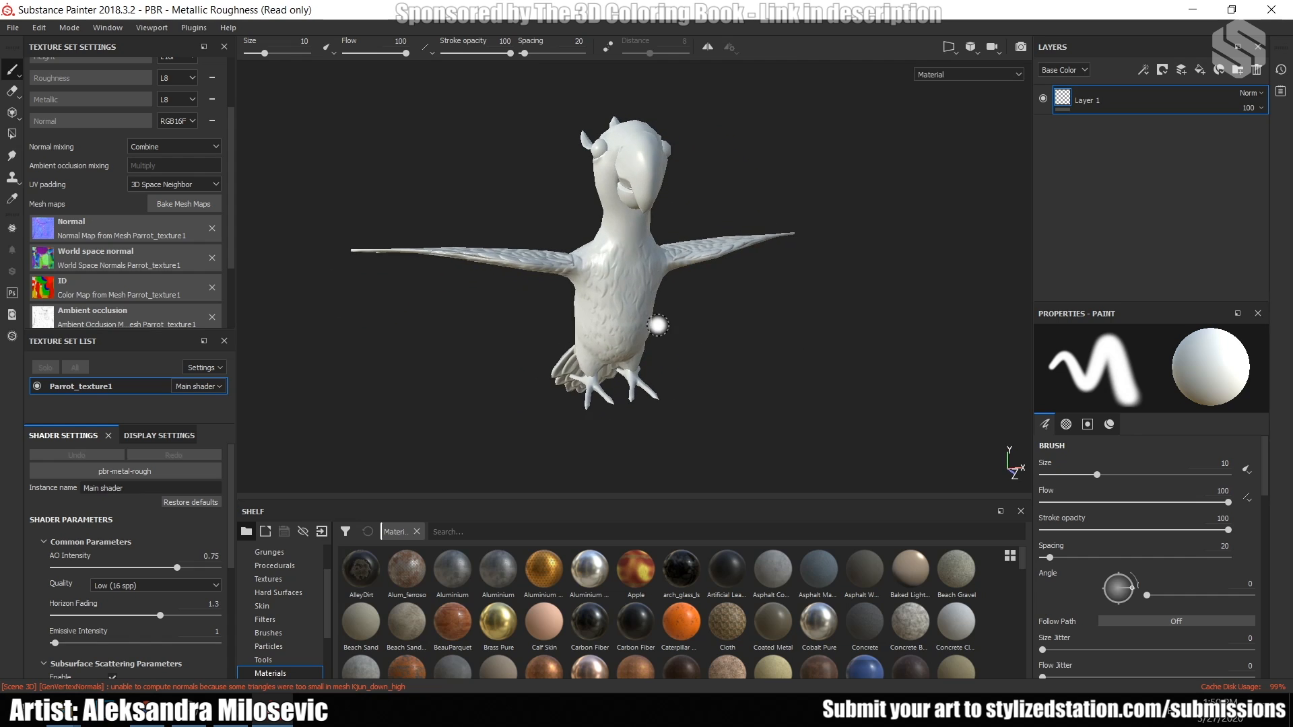
key("b")
key("b")
key("b")
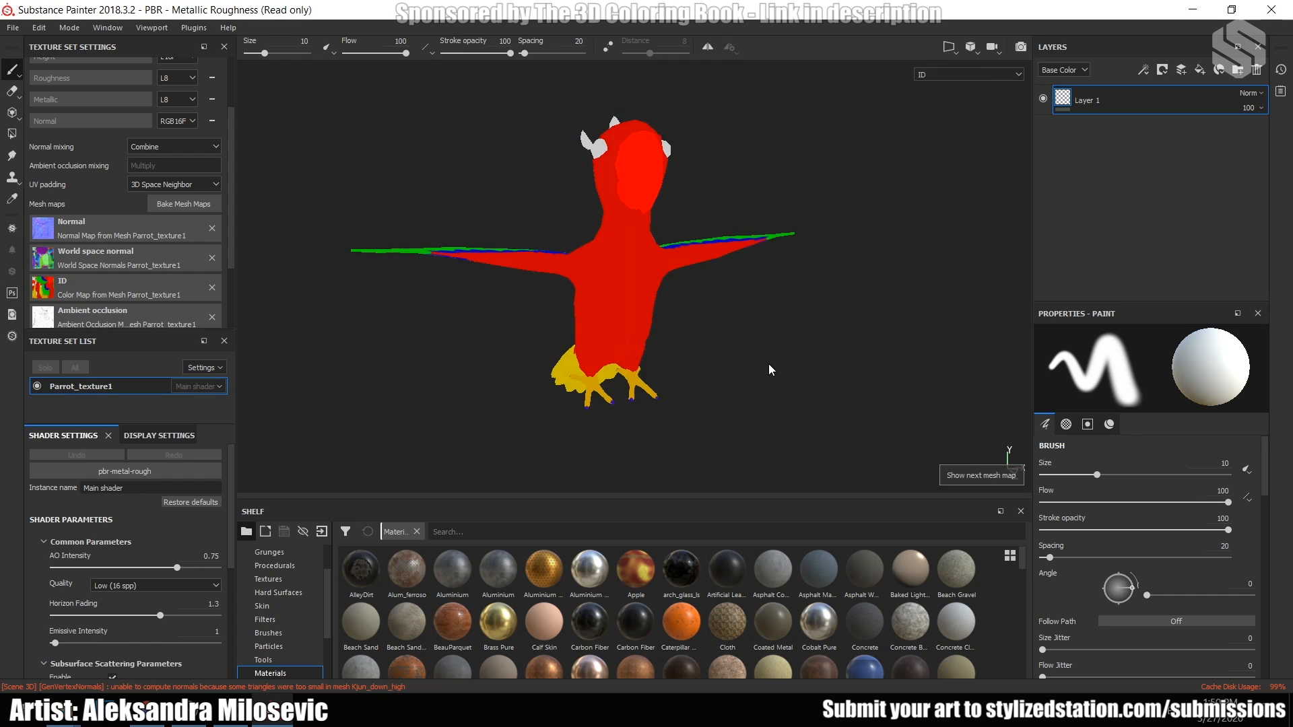
left_click_drag(773, 360, 894, 321, "alt")
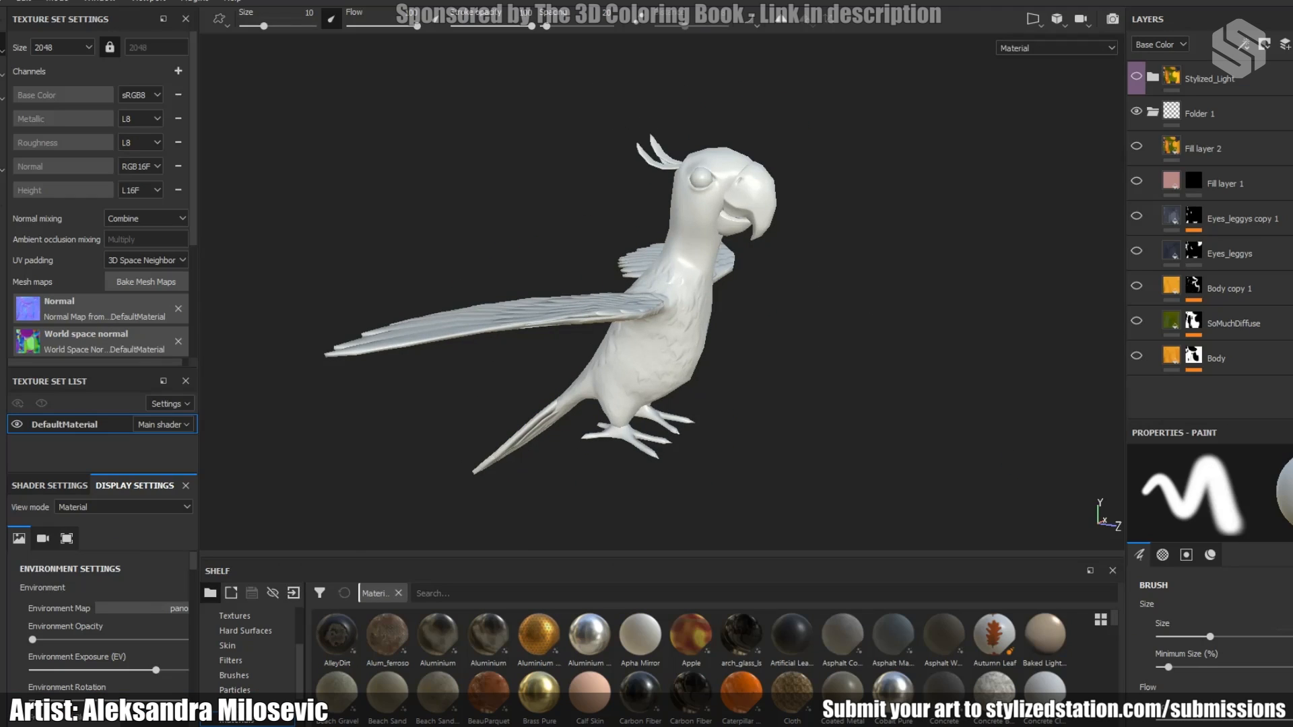
Display only the Base Color channel on the parrot in the viewport.
key("shift")
key("b")
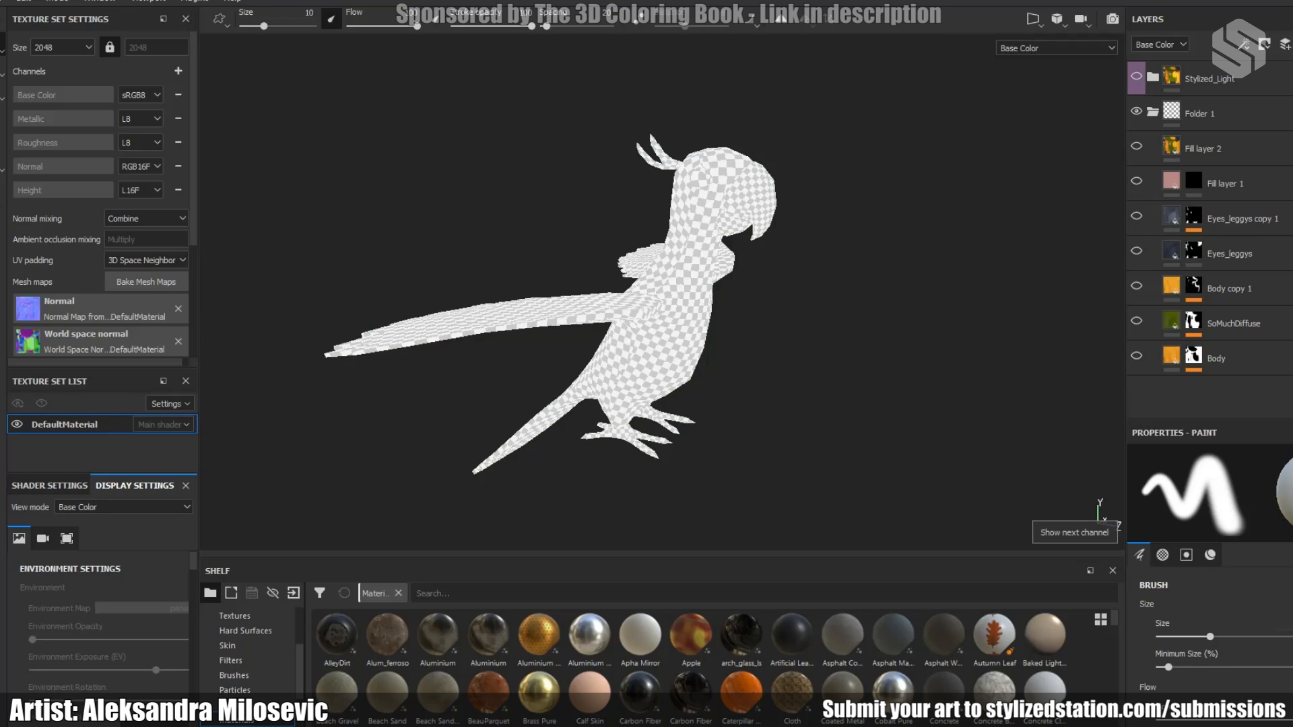
left_click(1056, 48)
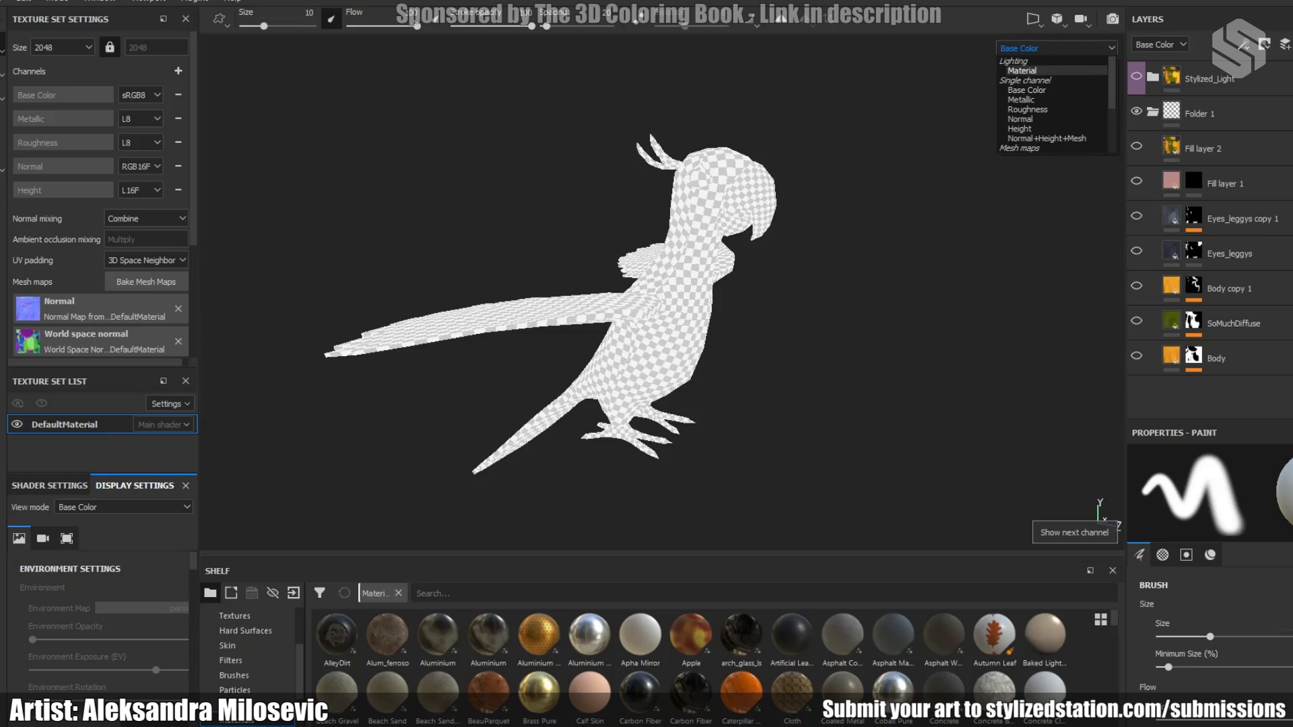
left_click(1027, 90)
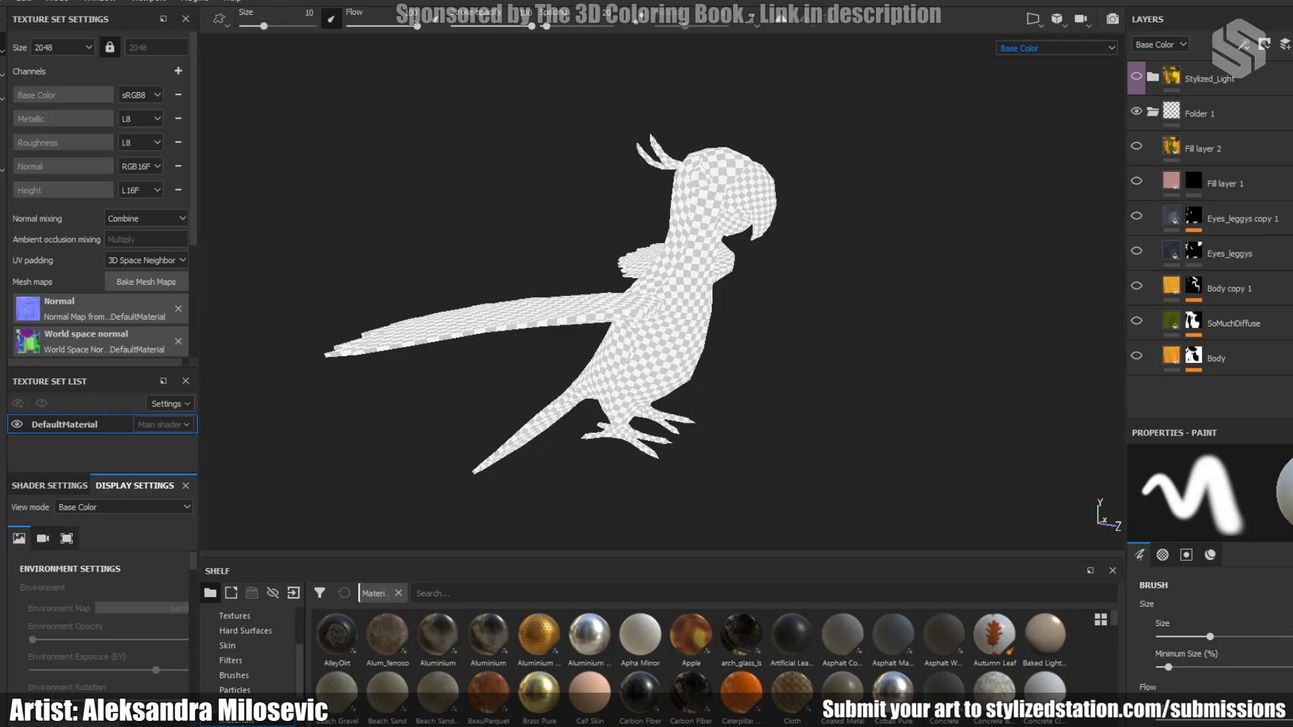
Make the Body layer visible, select its fill, and view the SoMuchMaterials web page in the browser.
left_click(1137, 356)
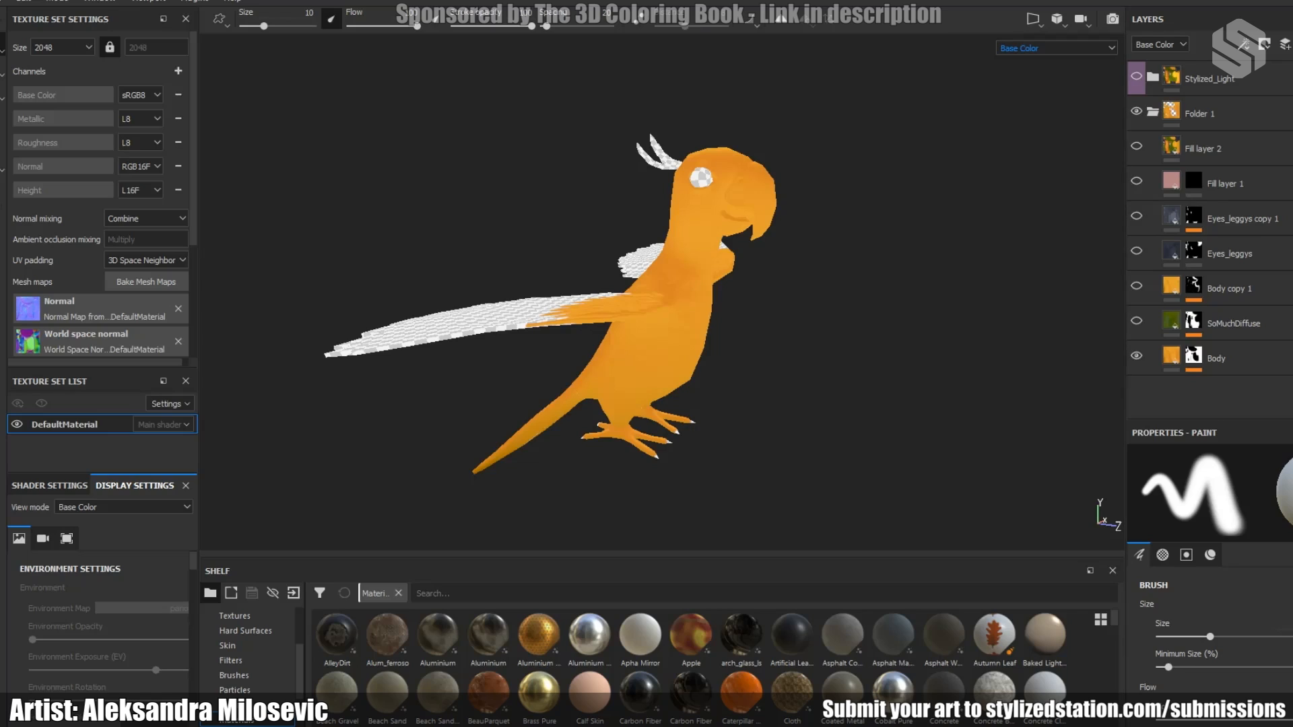
left_click(1172, 356)
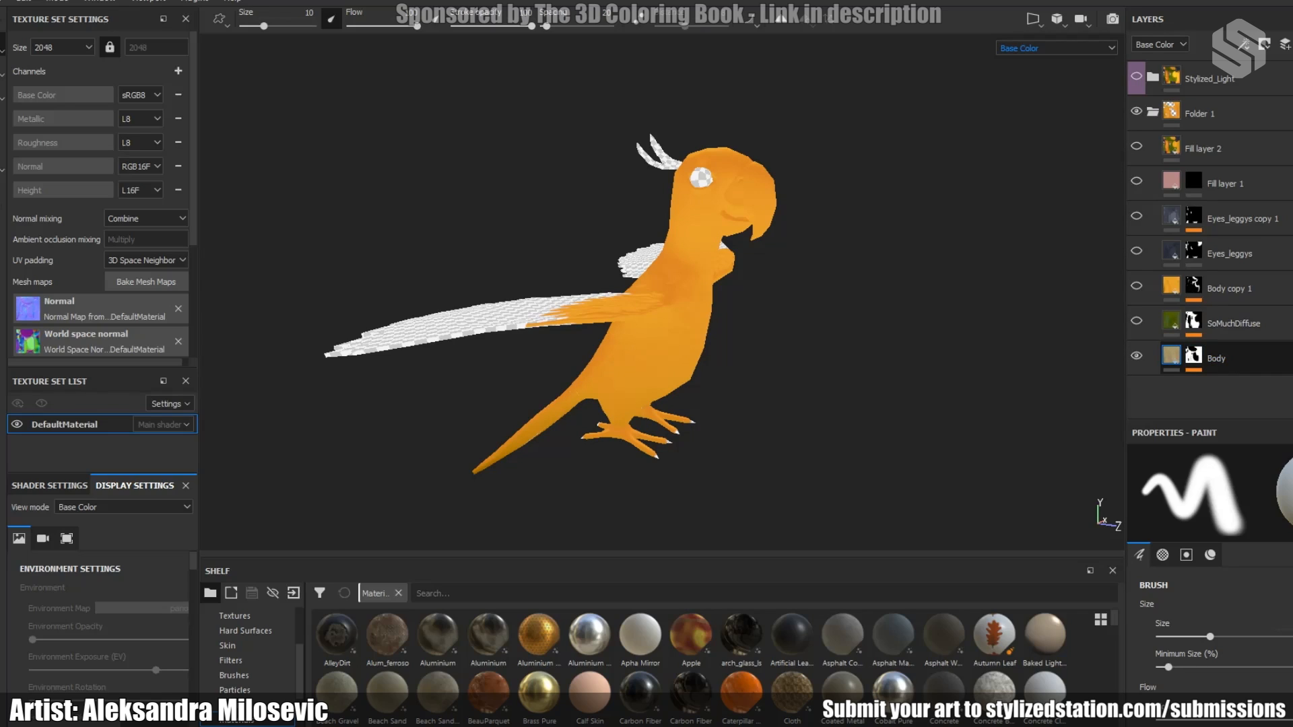
mouse_move(1172, 355)
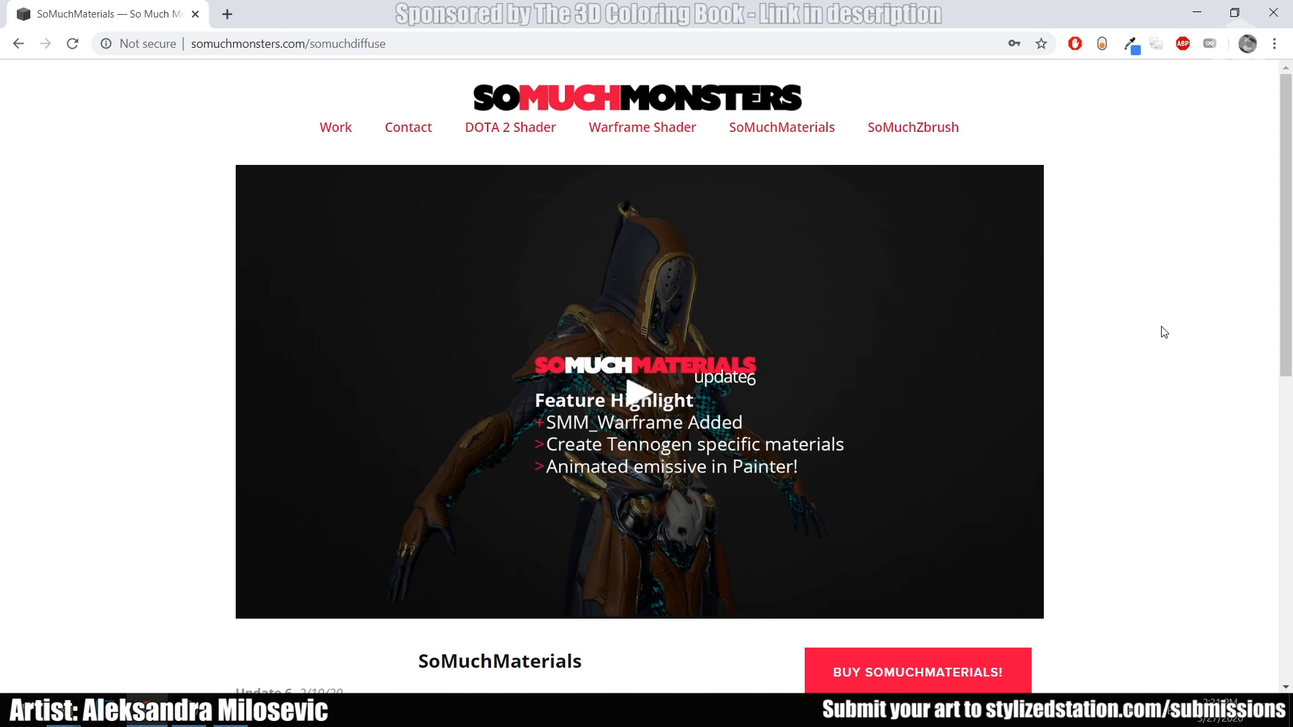
scroll(1209, 317, "down", 1)
scroll(1210, 317, "up", 1)
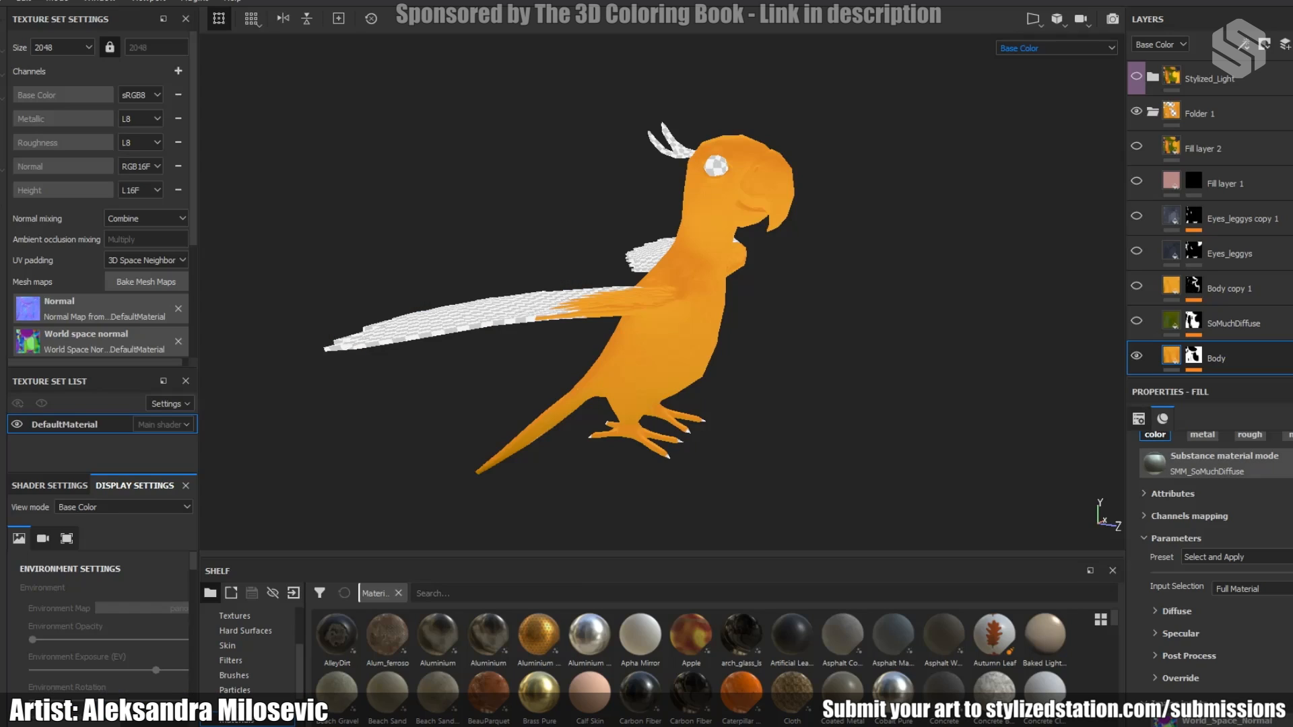
Look through the Body material's presets and expand its Diffuse, Gradients and Cavity parameters.
left_click(1238, 557)
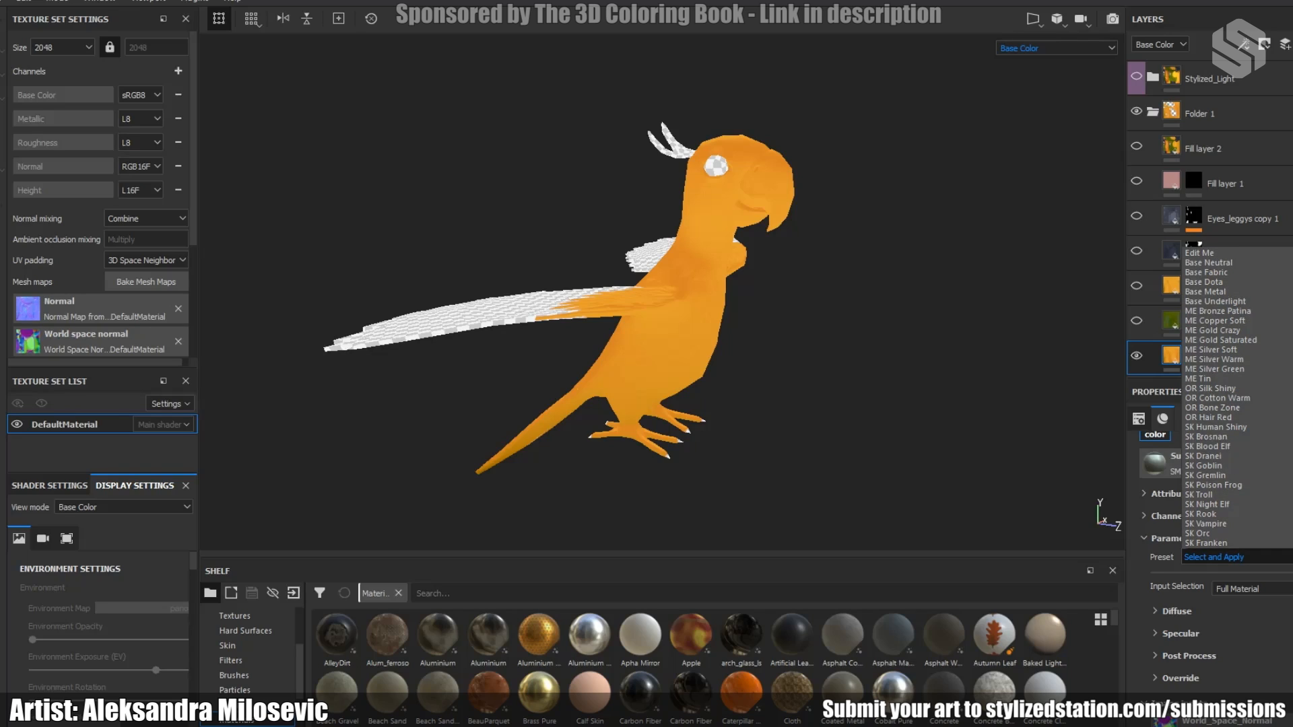
left_click(1177, 612)
scroll(1179, 611, "down", 1)
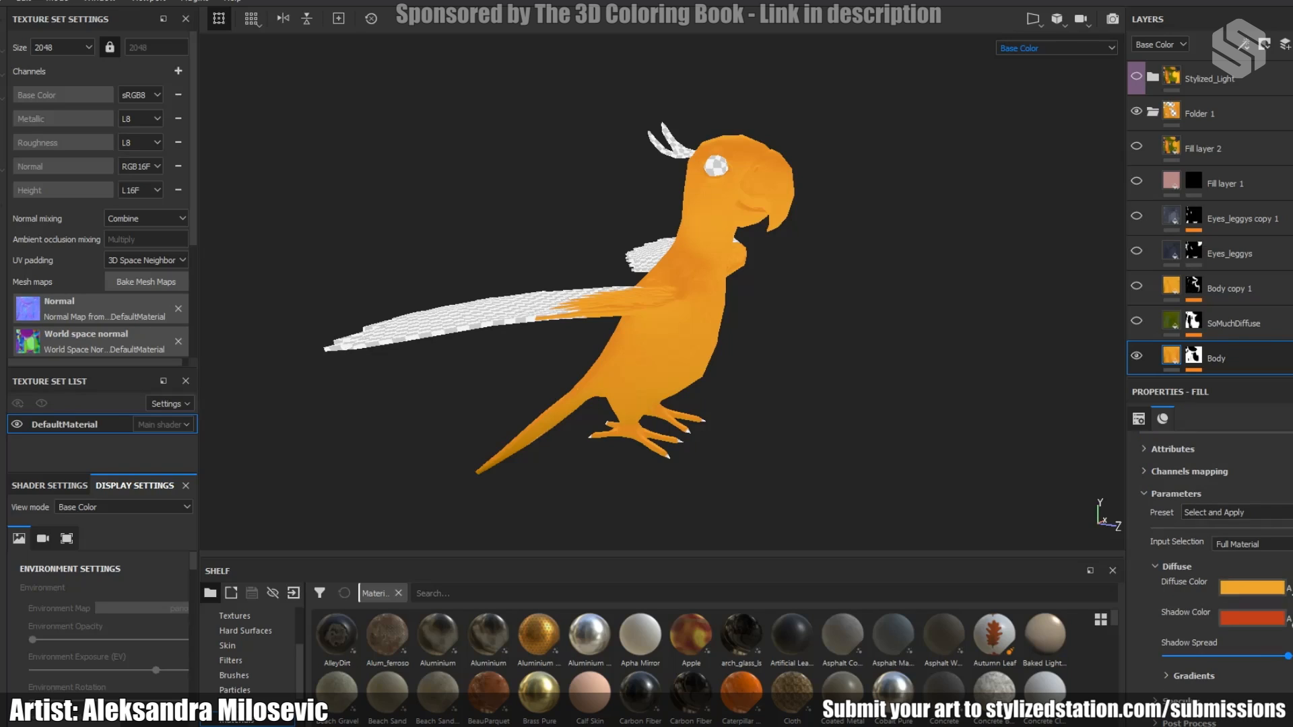
scroll(1178, 611, "down", 1)
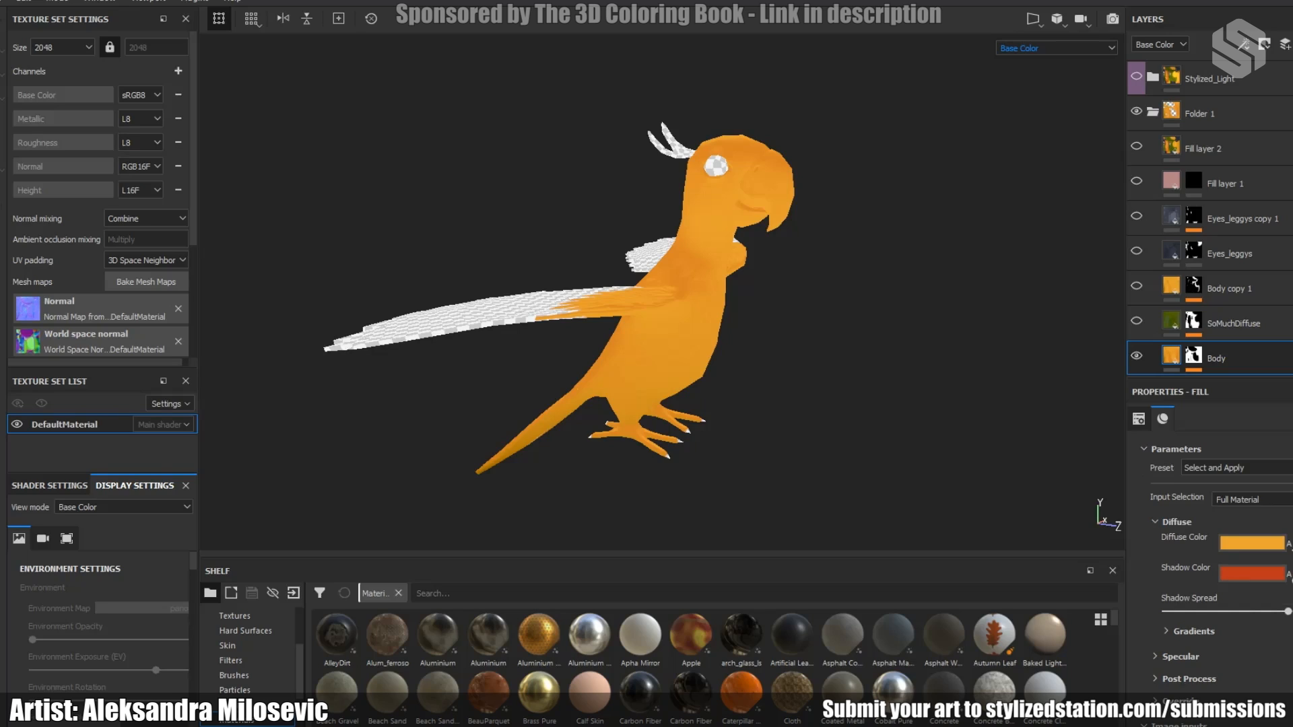
left_click(1194, 631)
scroll(1195, 626, "down", 1)
left_click(1197, 605)
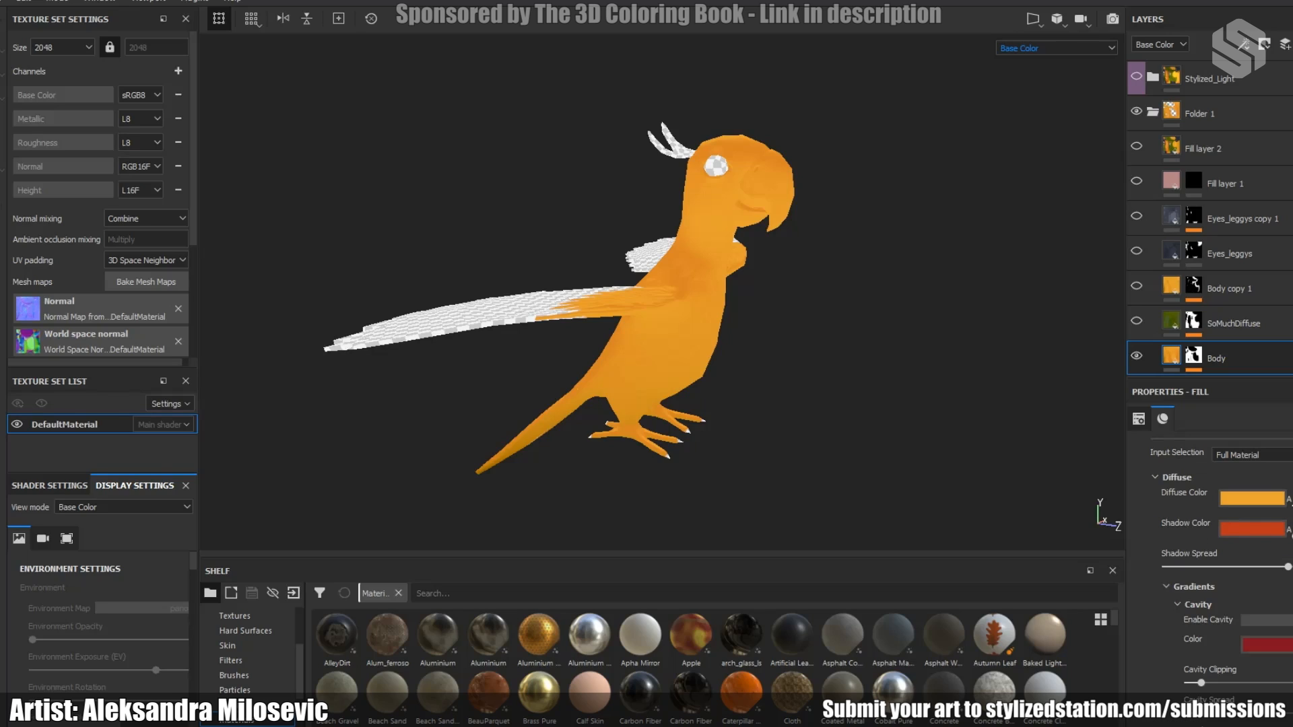
Examine the Cavity and remaining gradient settings of the Body material and expand its Specular parameters.
scroll(1198, 605, "down", 2)
scroll(1197, 605, "down", 1)
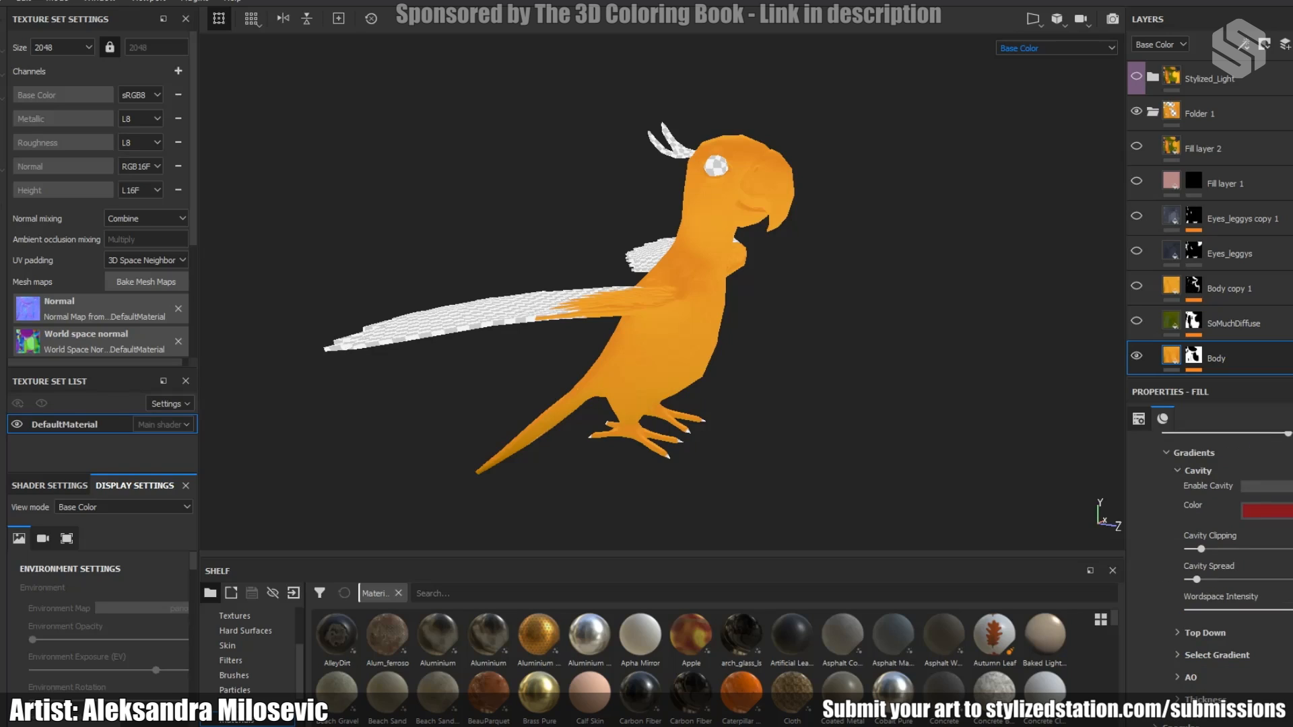
scroll(1212, 579, "down", 1)
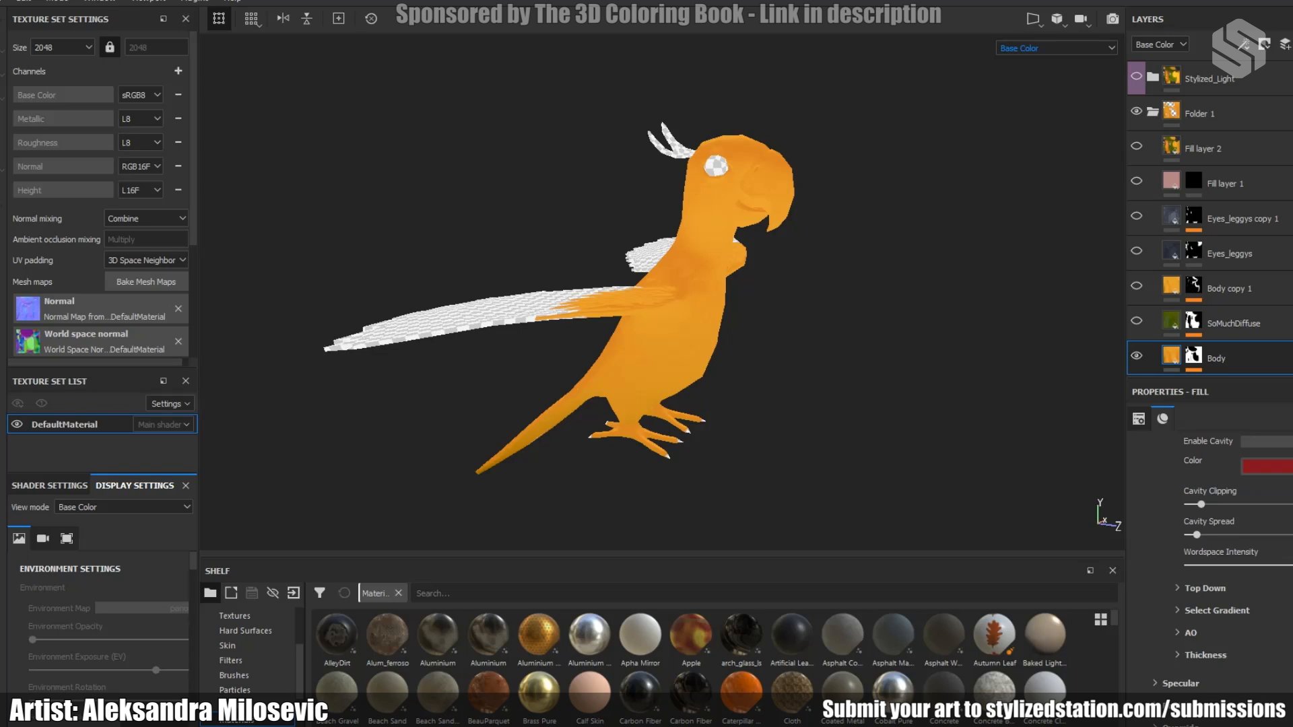
scroll(1222, 582, "down", 1)
left_click(1180, 639)
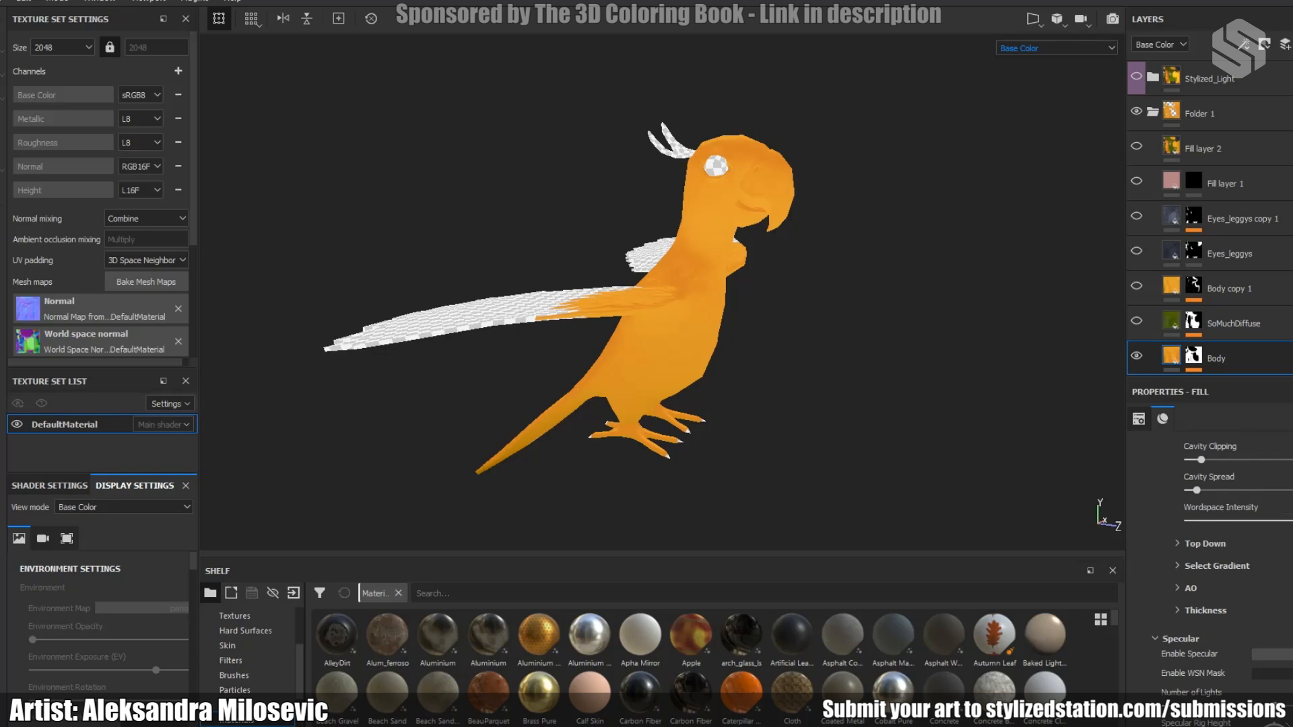
scroll(1188, 633, "down", 1)
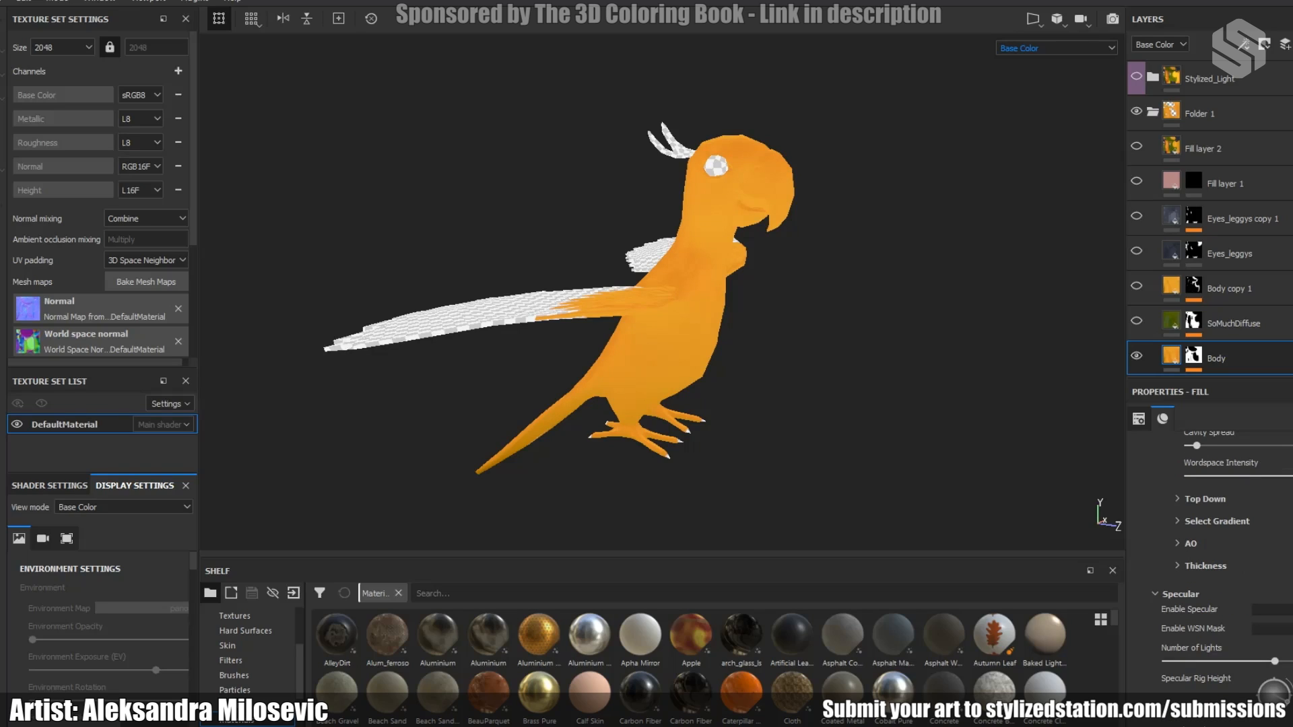
scroll(1212, 606, "down", 2)
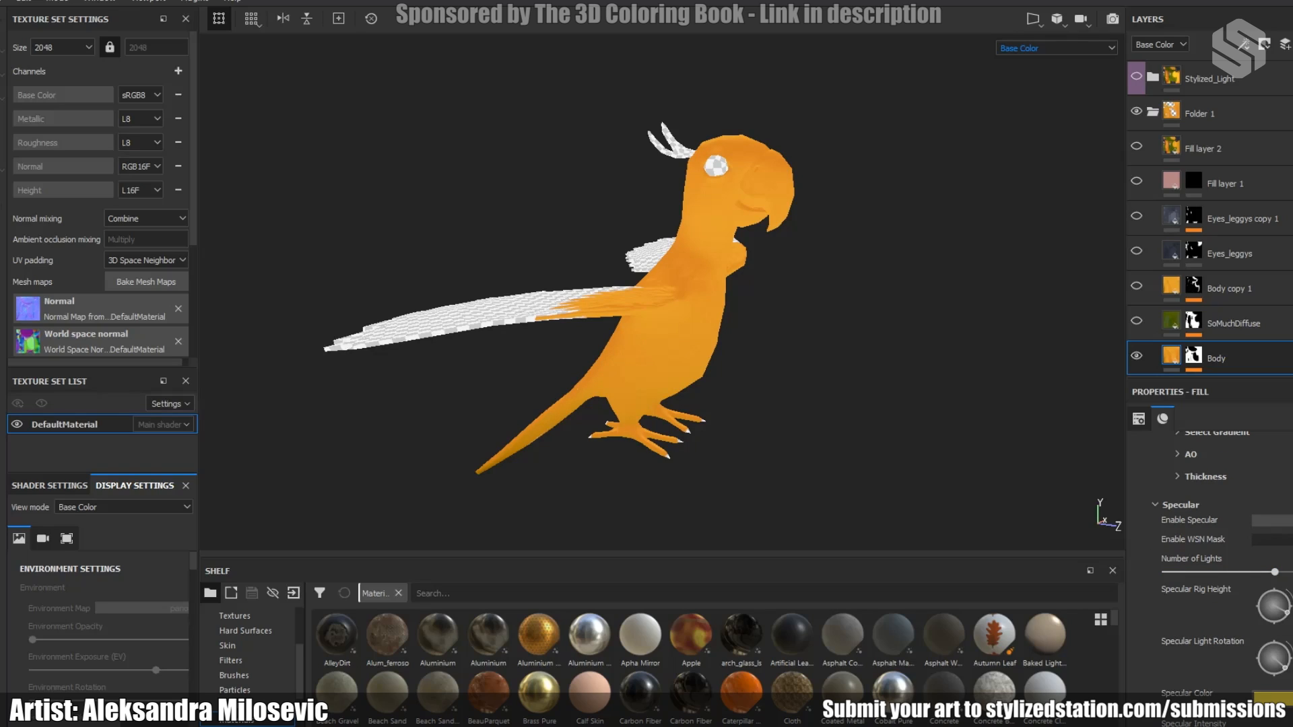
scroll(1213, 573, "up", 6)
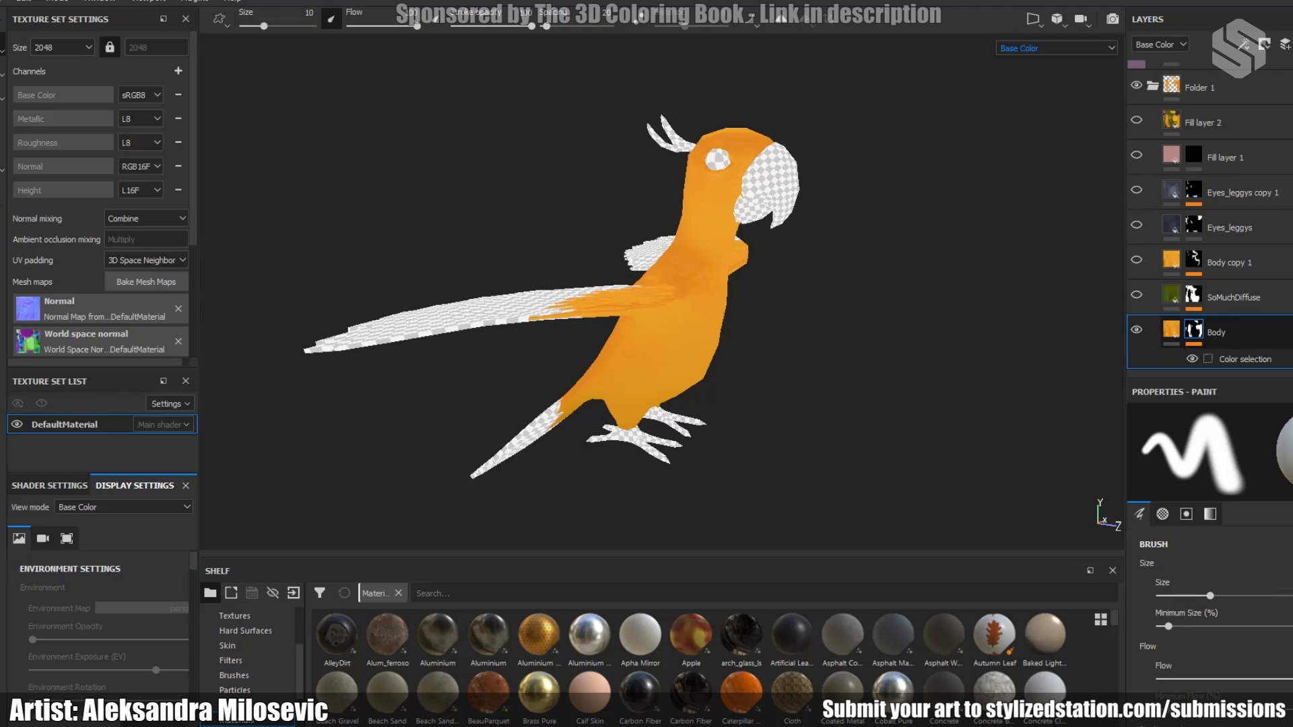
Replace the Body layer's mask with a black mask and add a color selection to it.
right_click(1172, 330)
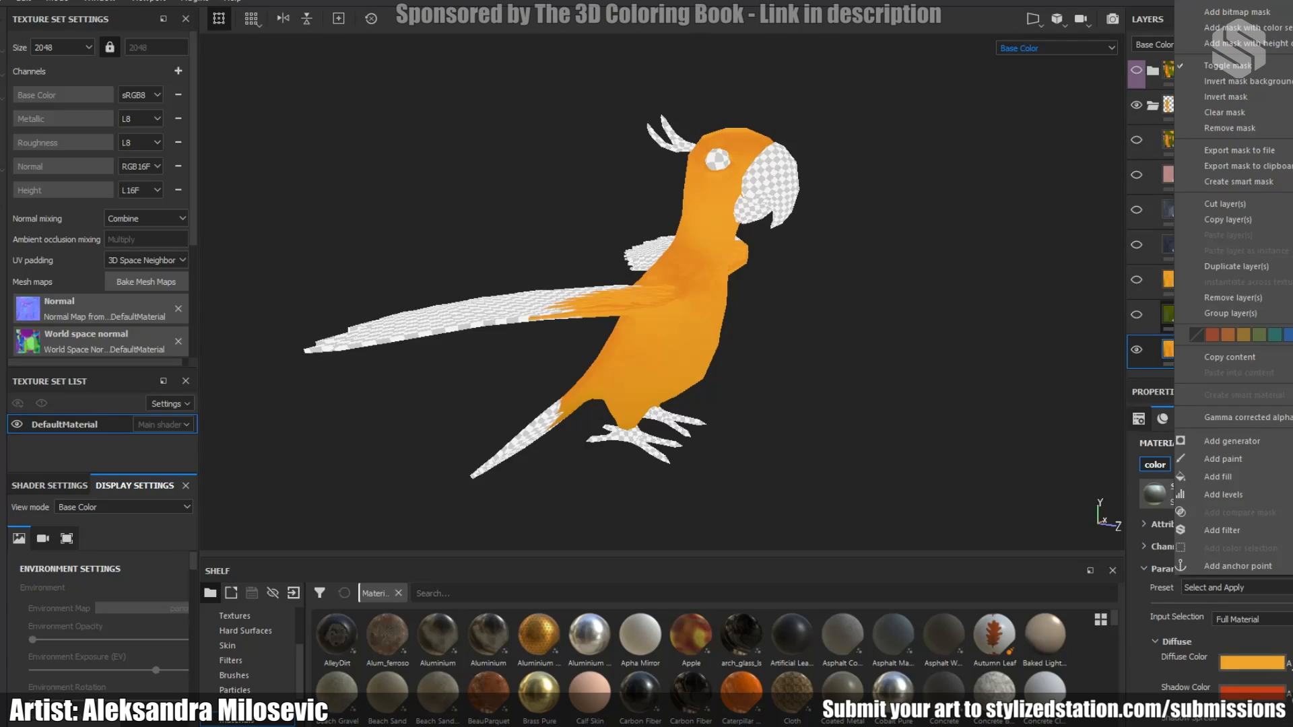
left_click(1231, 2)
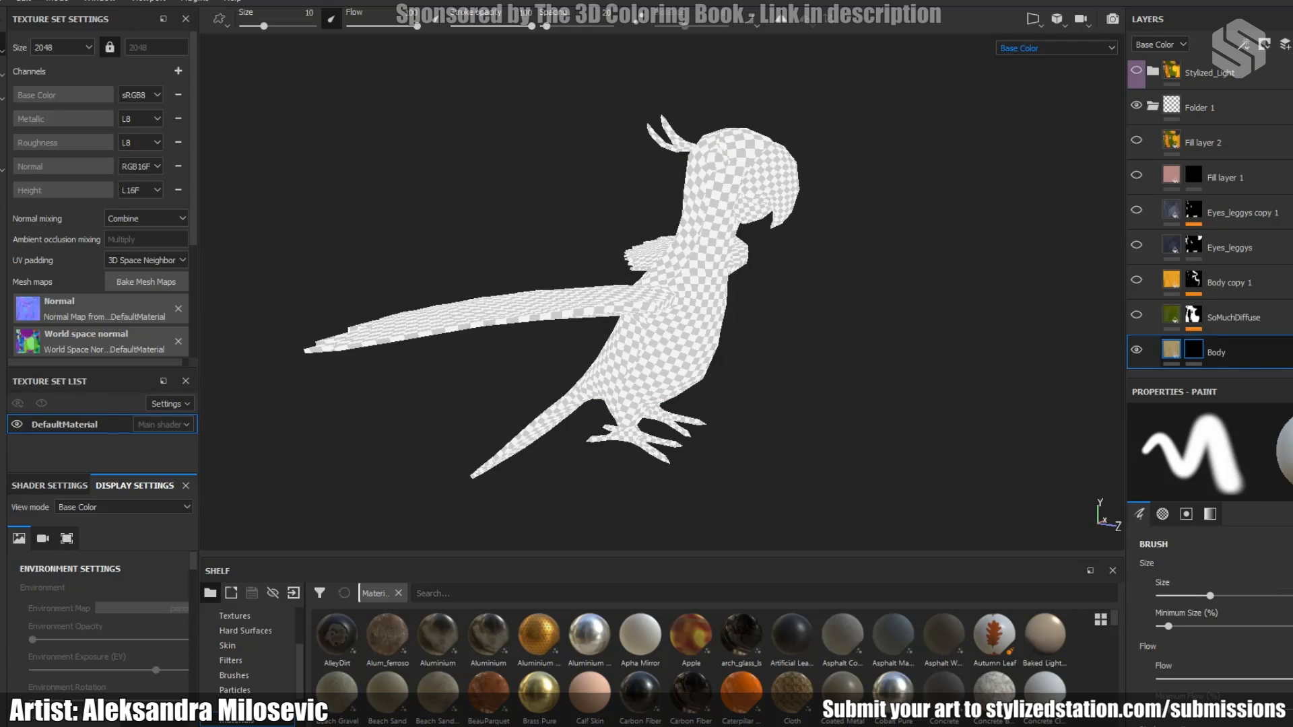
right_click(1195, 349)
left_click(1246, 418)
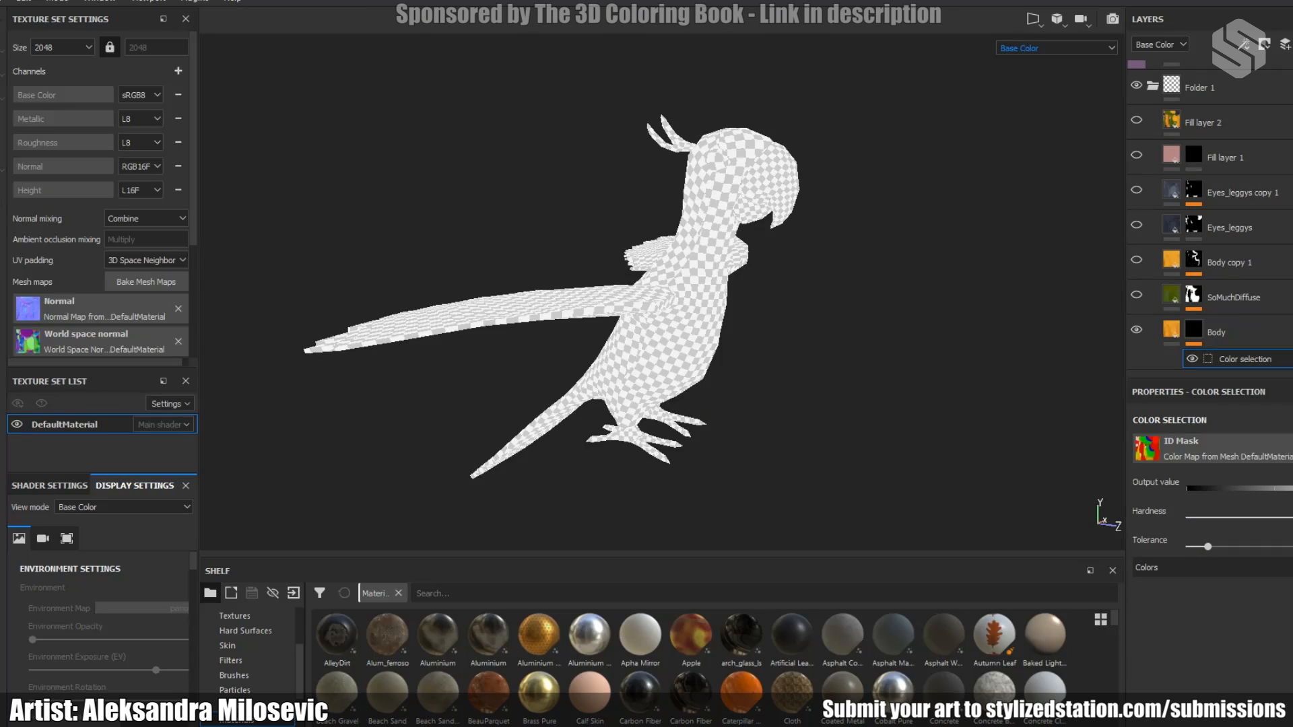
Pick the parrot's red body color (R 204, G 0, B 0) from the ID map and lower the color selection's tolerance.
key("b")
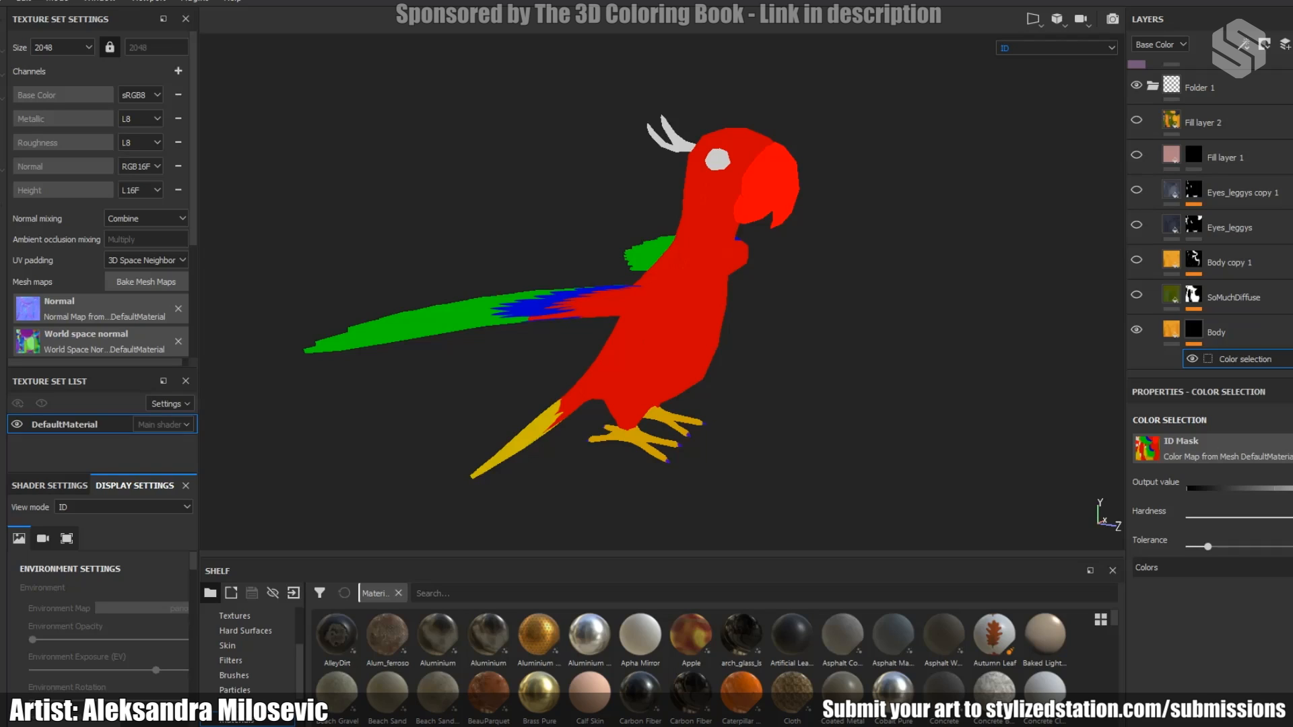
left_click(680, 303)
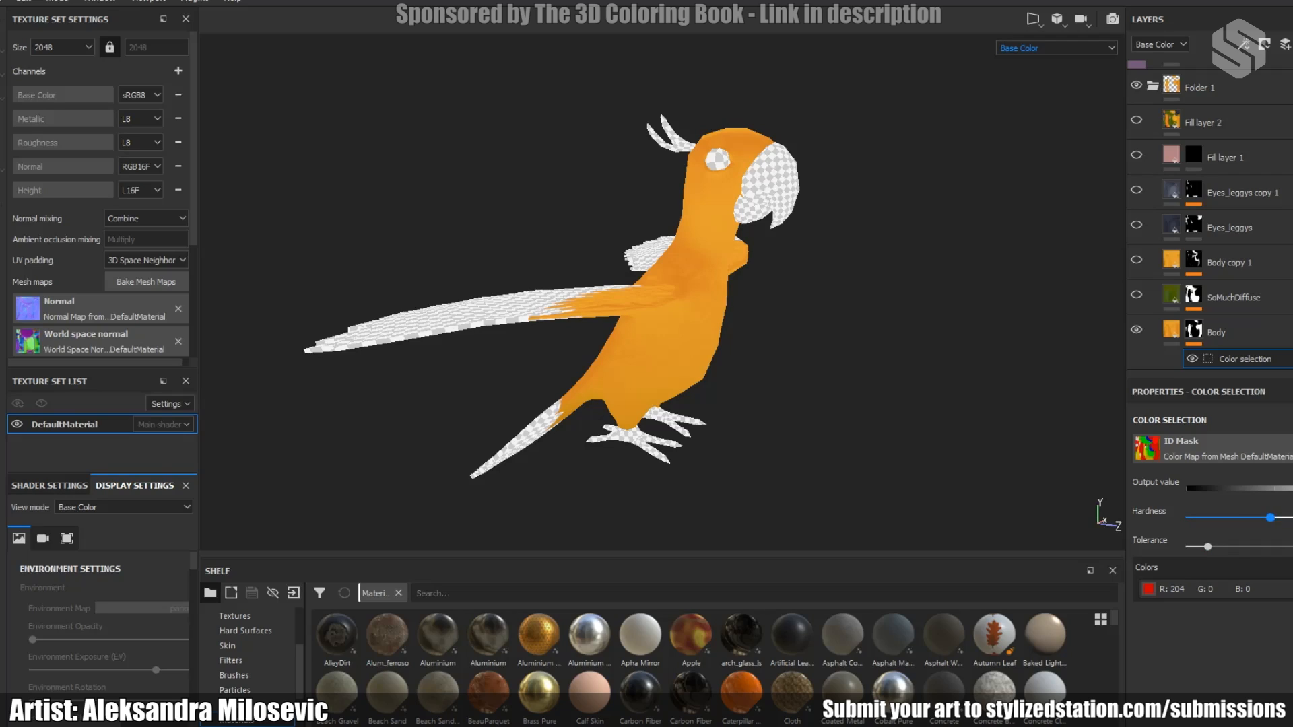
mouse_move(1207, 547)
left_mouse_down()
mouse_move(1276, 547)
mouse_move(1194, 547)
left_mouse_up()
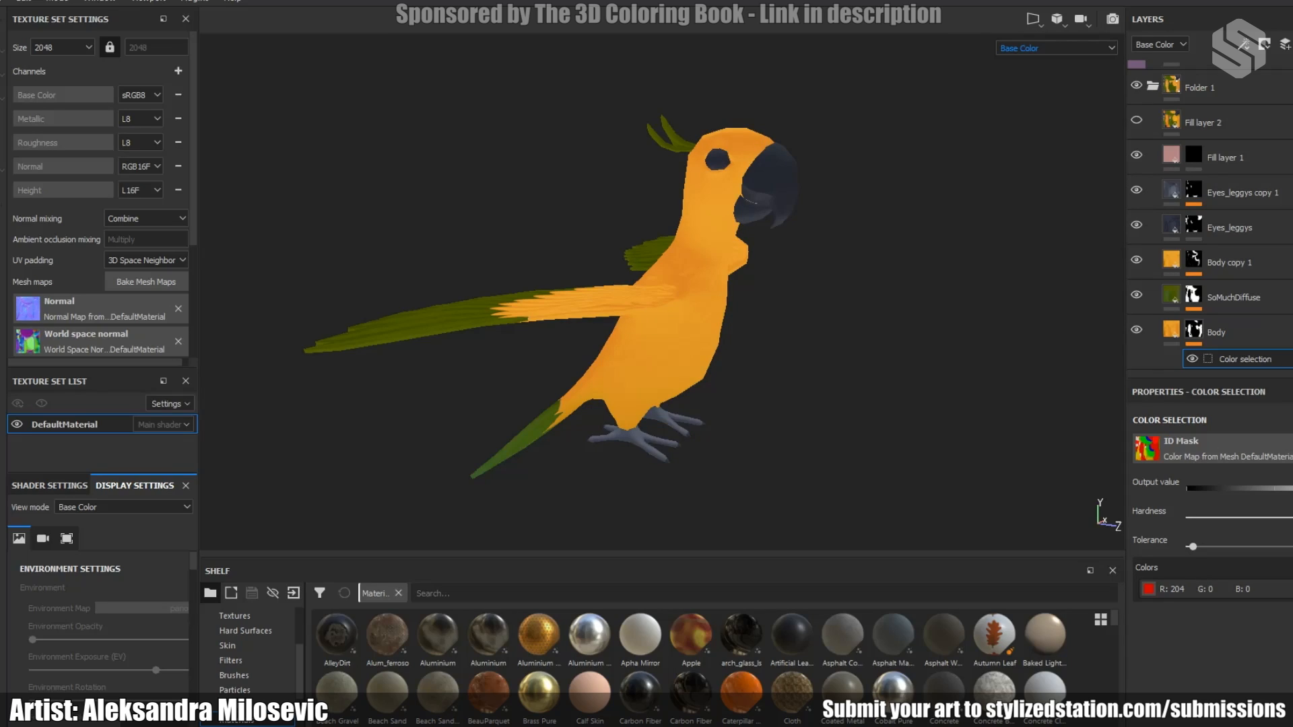
Inspect the parrot's combined base color layers from several angles and distances.
left_click_drag(673, 303, 363, 311, "alt")
scroll(611, 291, "up", 3)
scroll(610, 292, "down", 3)
scroll(610, 292, "up", 4)
mouse_move(610, 291)
left_mouse_down("alt")
mouse_move(431, 286)
mouse_move(539, 296)
mouse_move(627, 284)
left_mouse_up("alt")
scroll(572, 296, "down", 3)
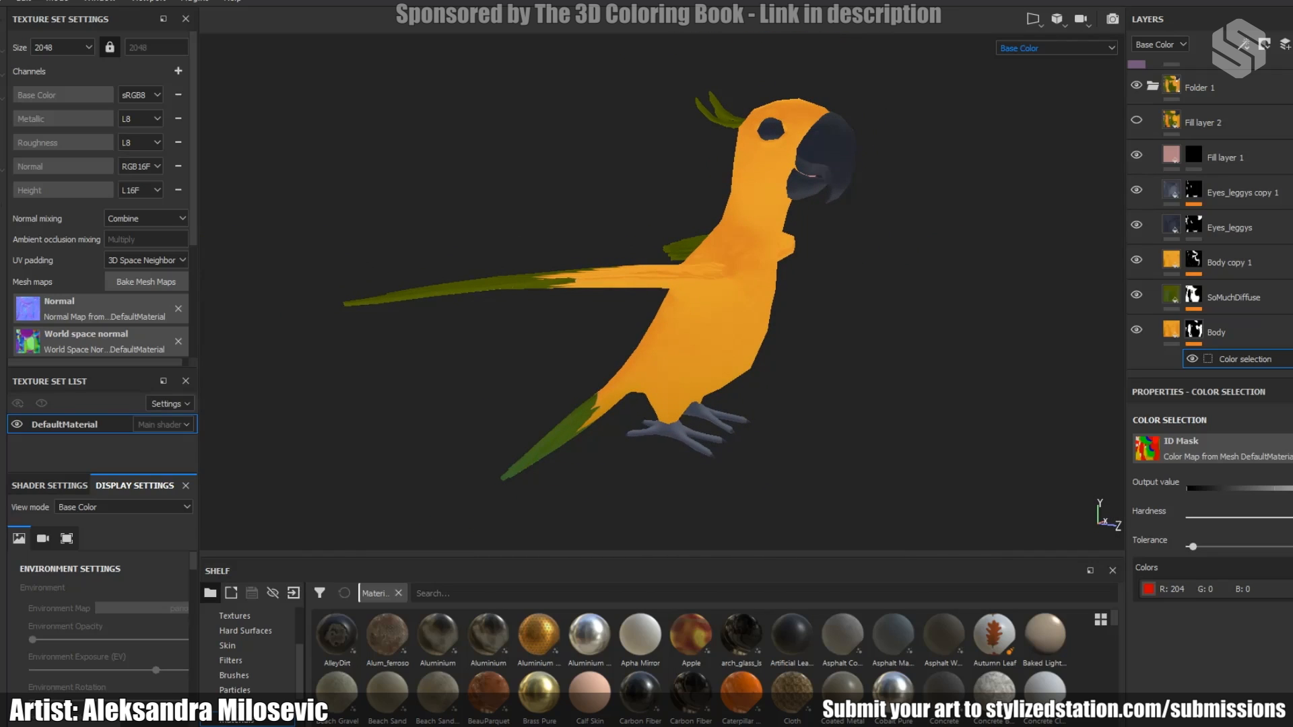
scroll(662, 292, "up", 1)
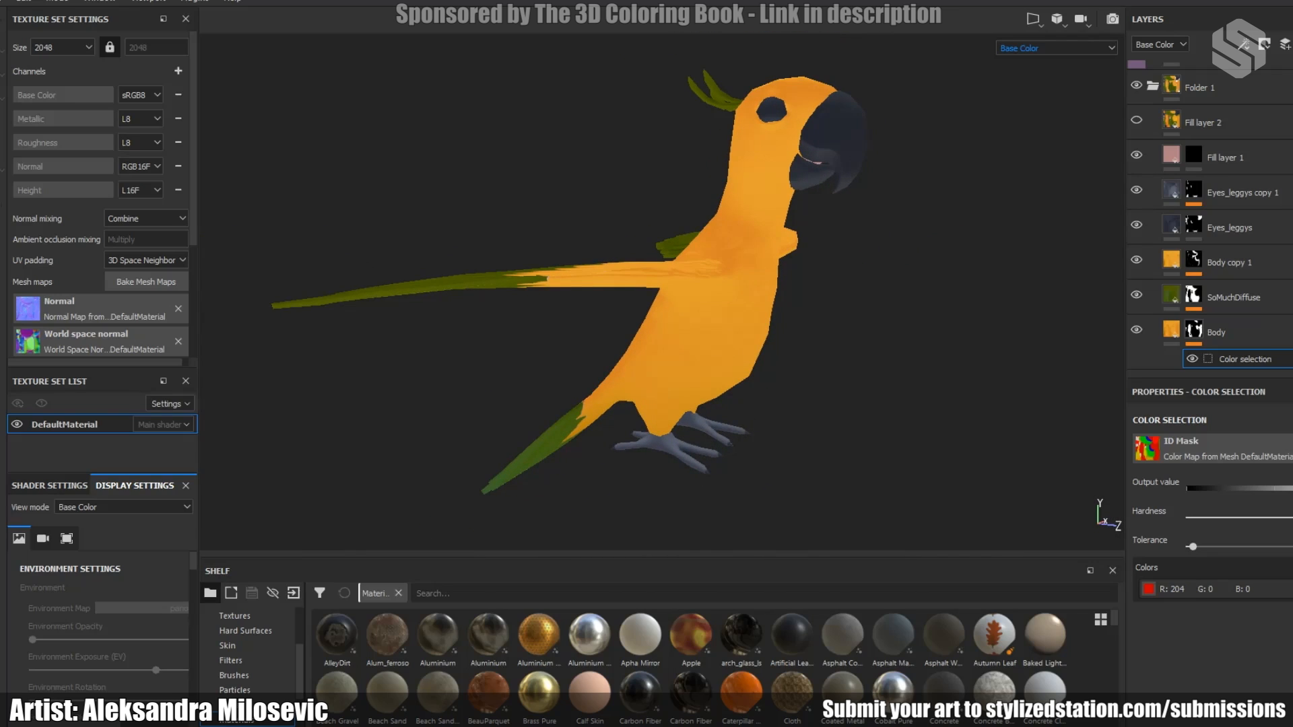
scroll(662, 292, "down", 1)
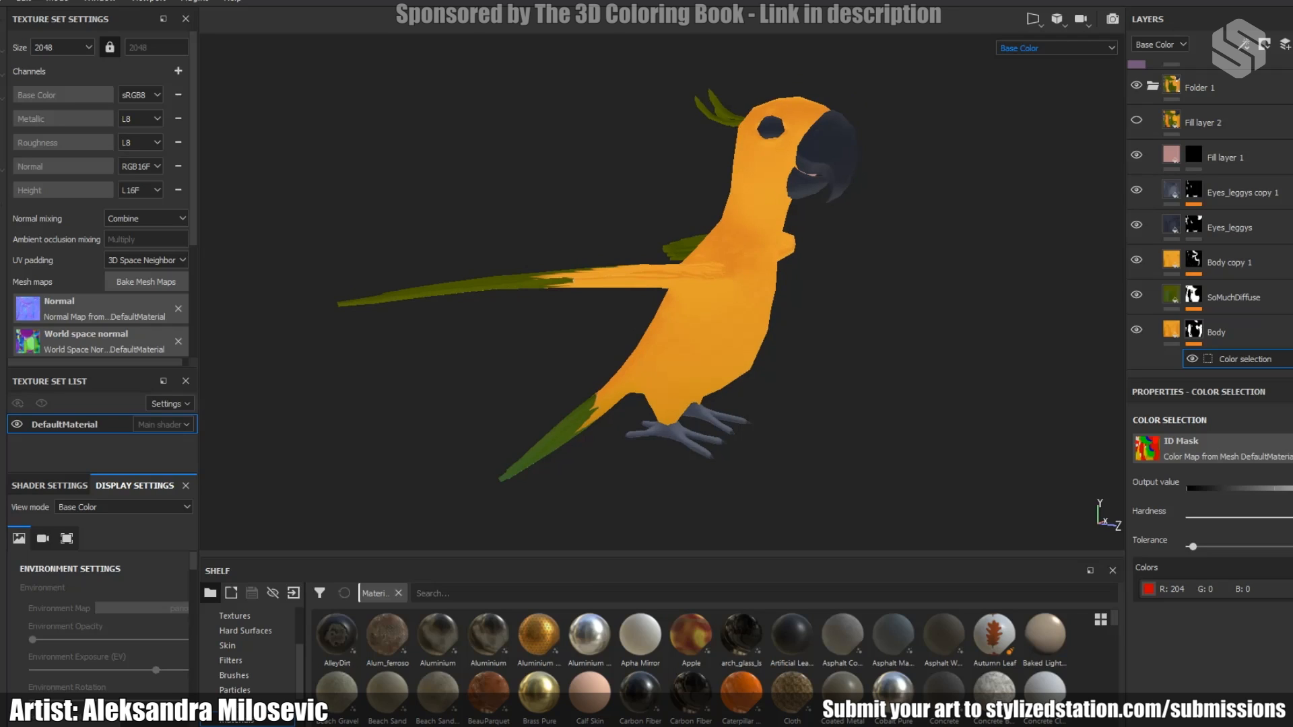
left_click_drag(663, 293, 653, 281, "alt")
middle_click_drag(654, 281, 633, 305, "alt")
left_click_drag(633, 305, 648, 327, "alt")
middle_click_drag(648, 327, 656, 306, "alt")
mouse_move(656, 306)
left_mouse_down("alt")
mouse_move(657, 292)
mouse_move(656, 306)
mouse_move(632, 303)
mouse_move(640, 296)
left_mouse_up("alt")
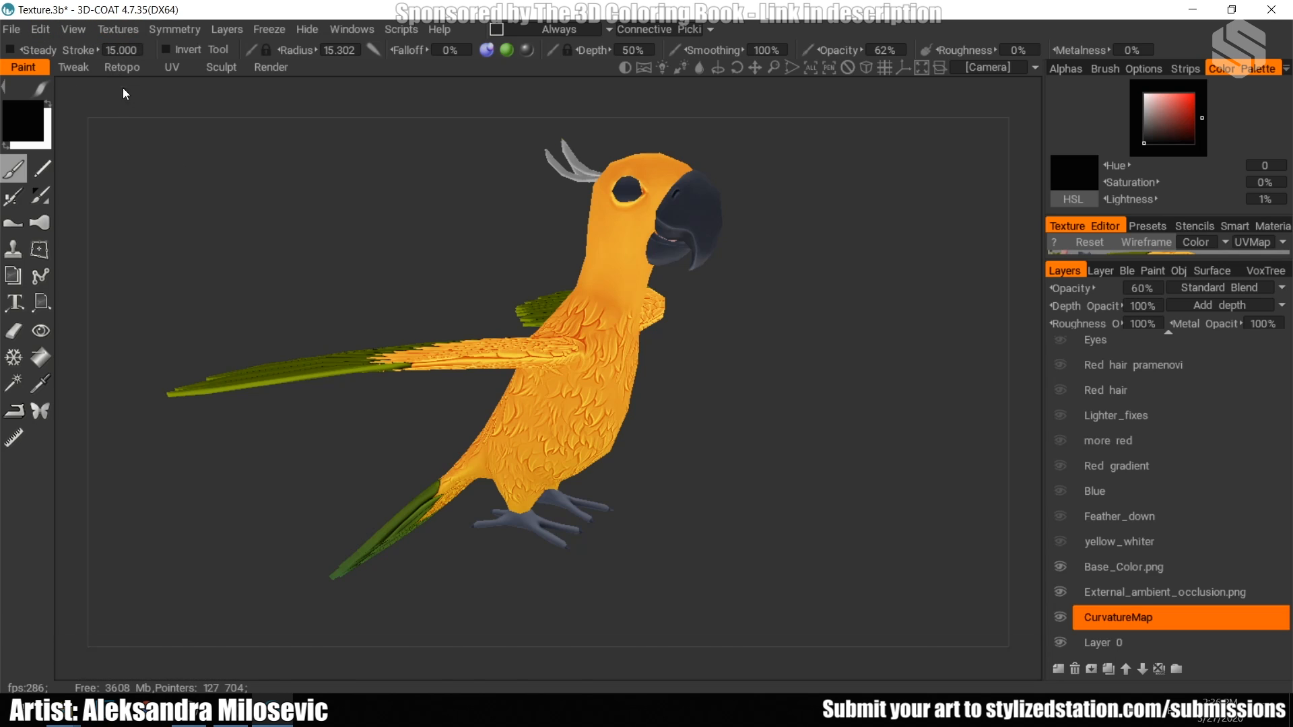
In 3D-Coat, view the texture commands and check the blend modes of the External_ambient_occlusion.png and Base_Color.png layers.
left_click(118, 31)
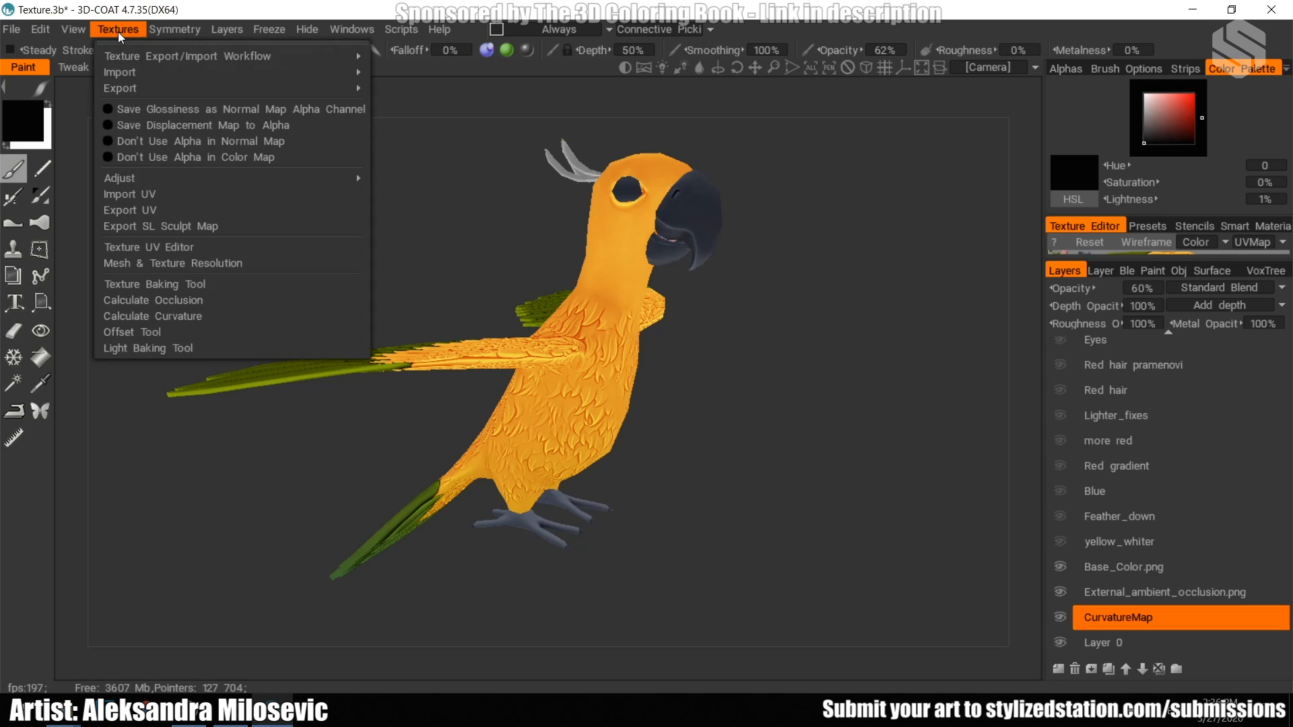
mouse_move(143, 77)
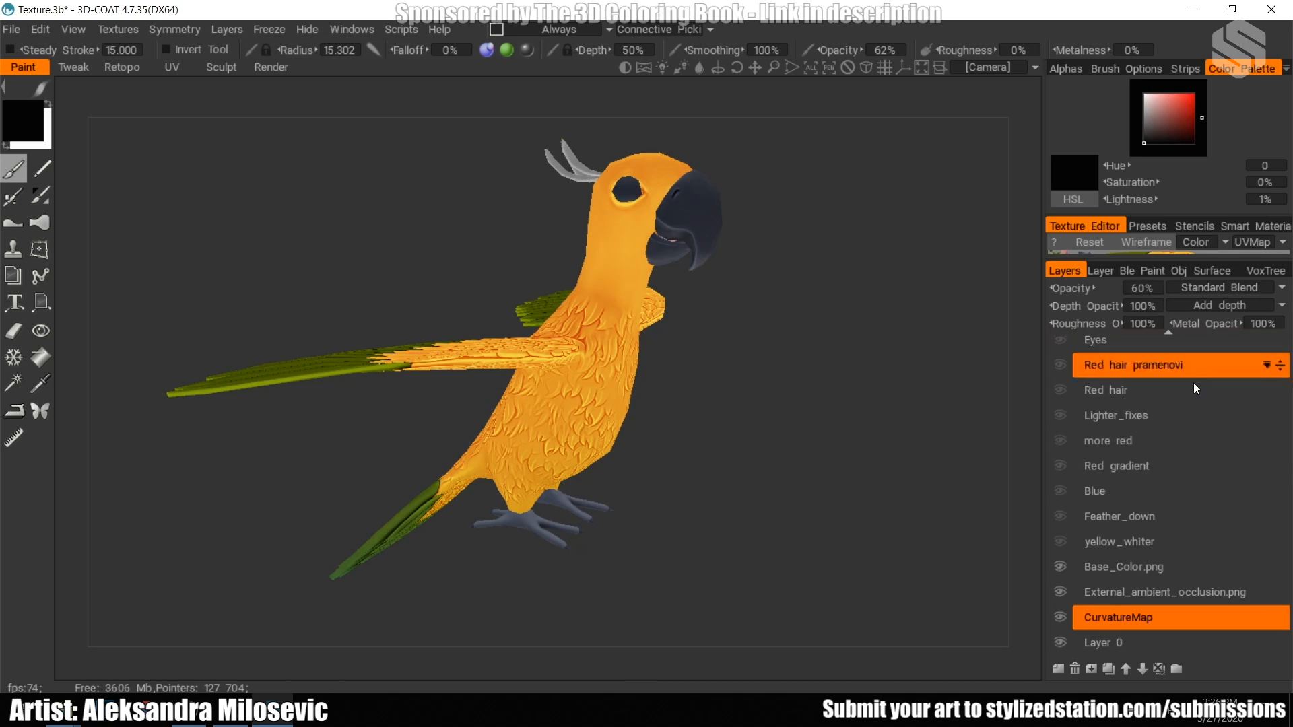
left_click(1170, 592)
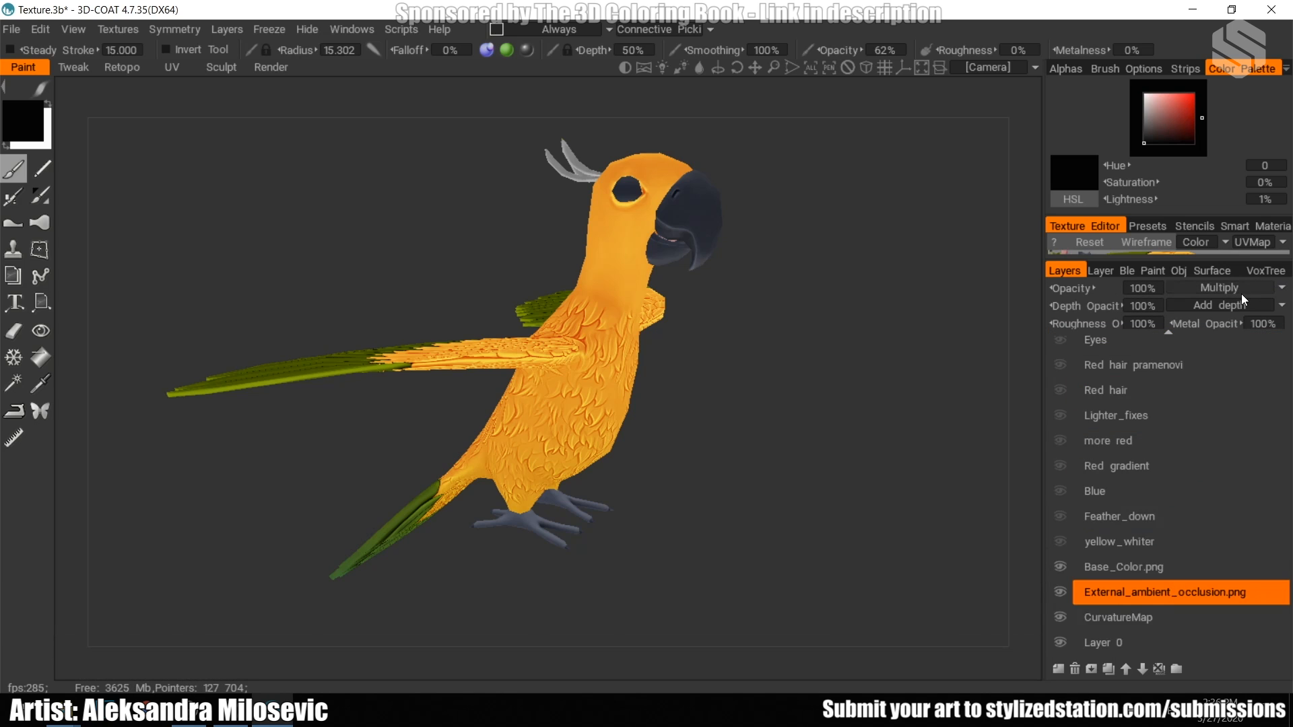
left_click(1168, 568)
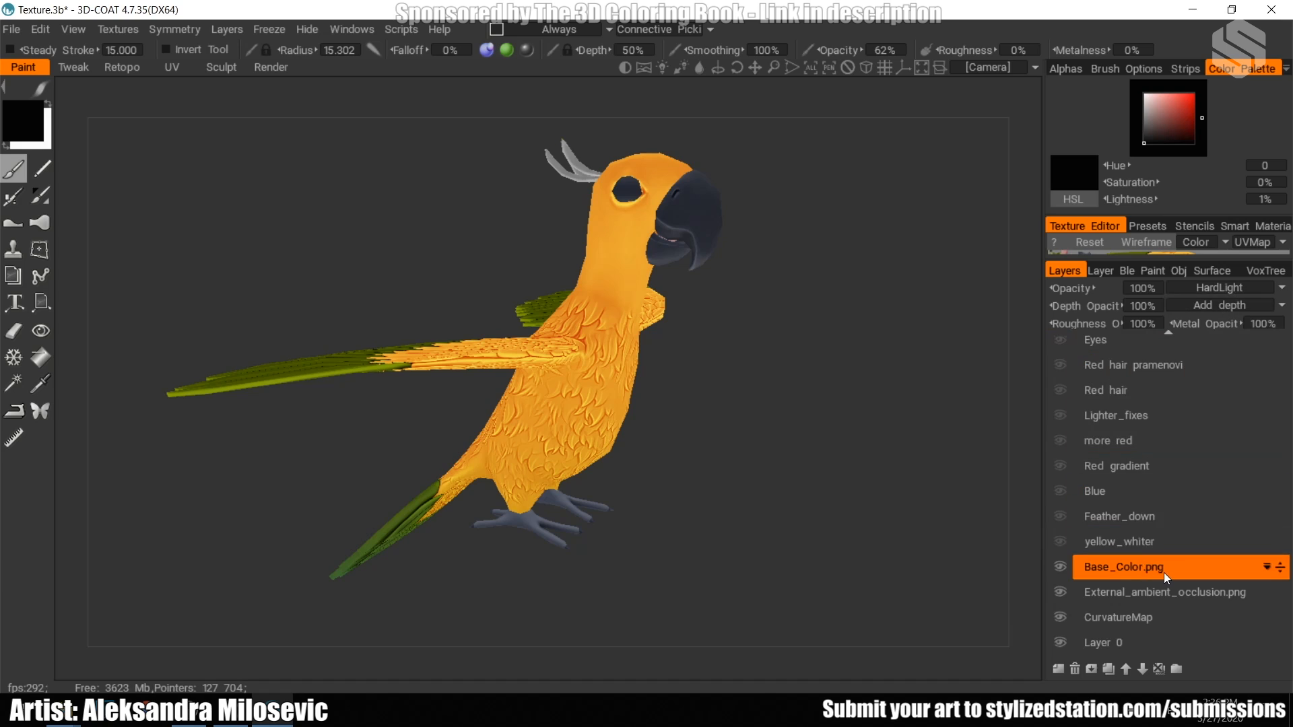
left_click(1128, 547, "ctrl")
left_click(1105, 564)
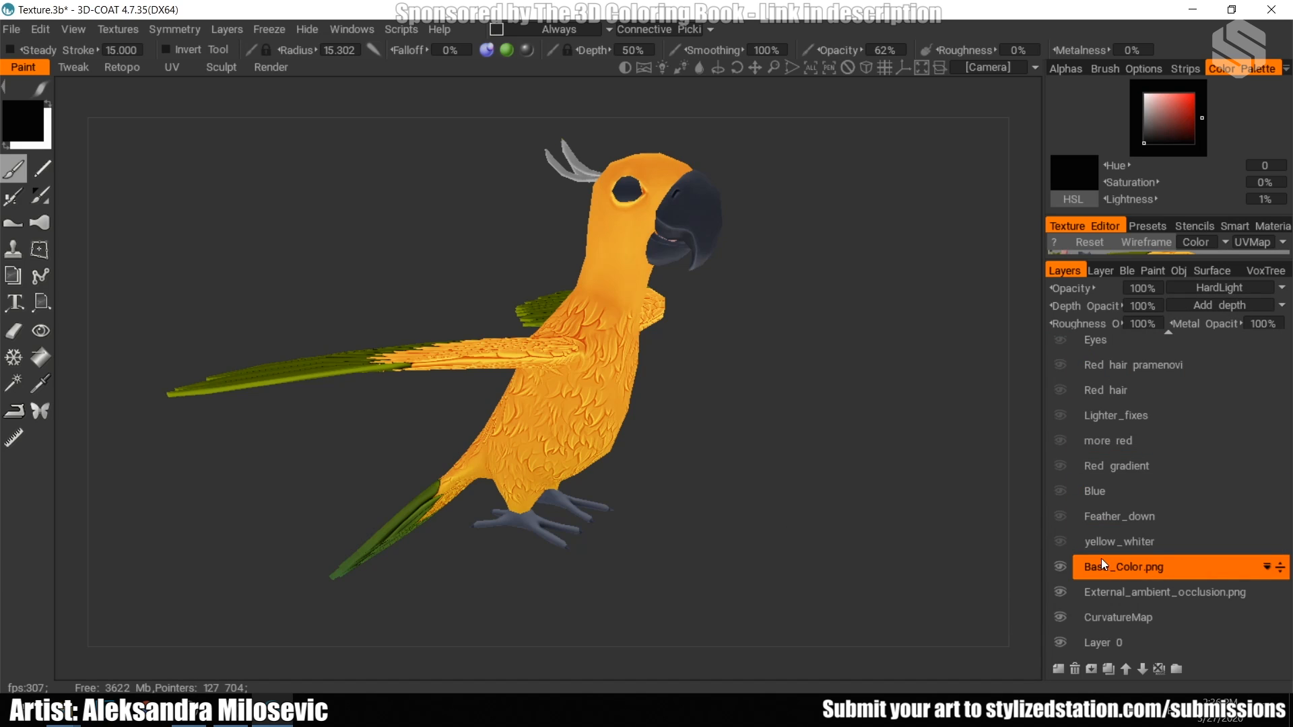
Turn on the yellow_whiter, Feather_down, Blue, Red gradient and Eyes layers, checking the parrot from the back and front.
left_click(1061, 540)
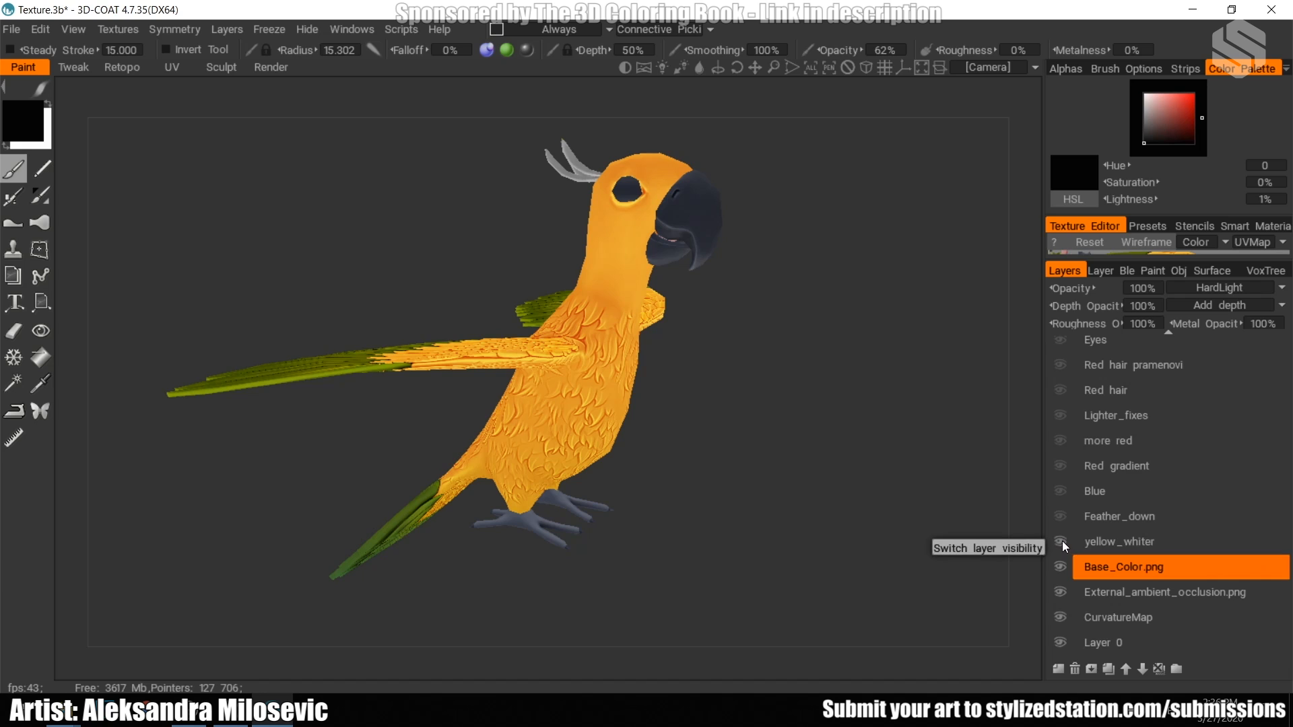
left_click_drag(734, 424, 881, 371)
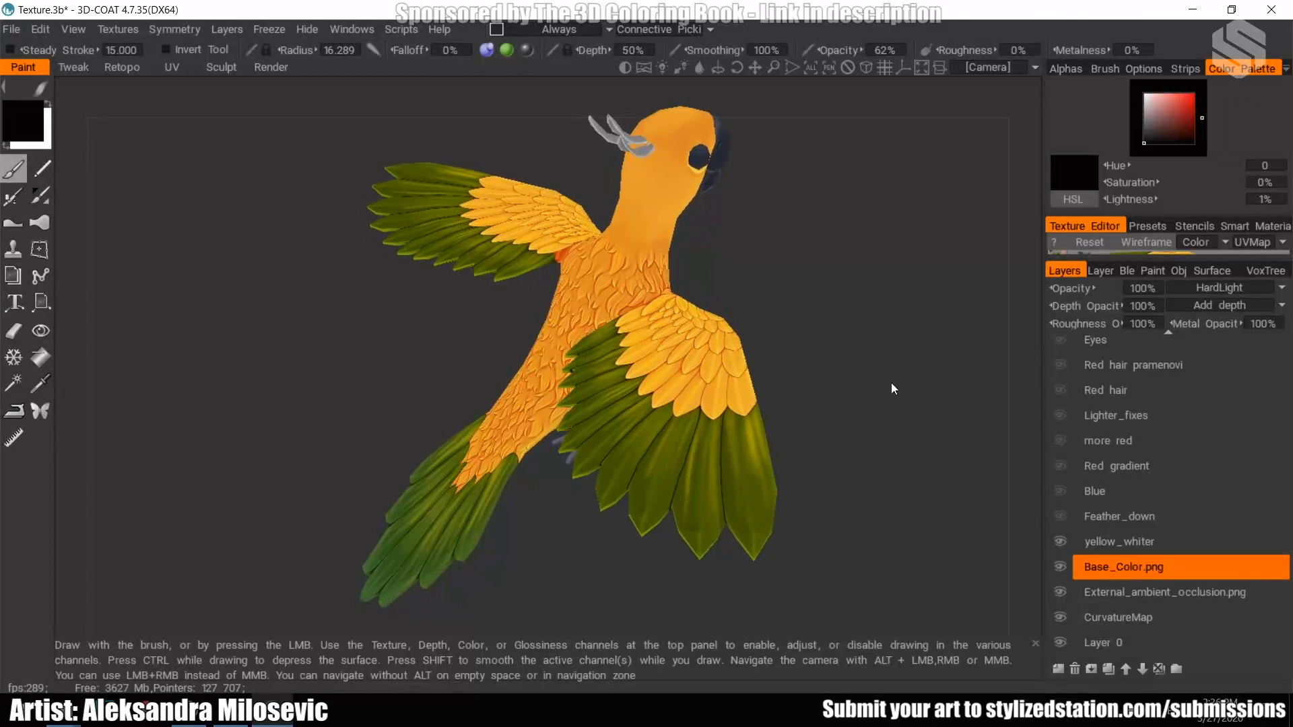
left_click(1059, 516)
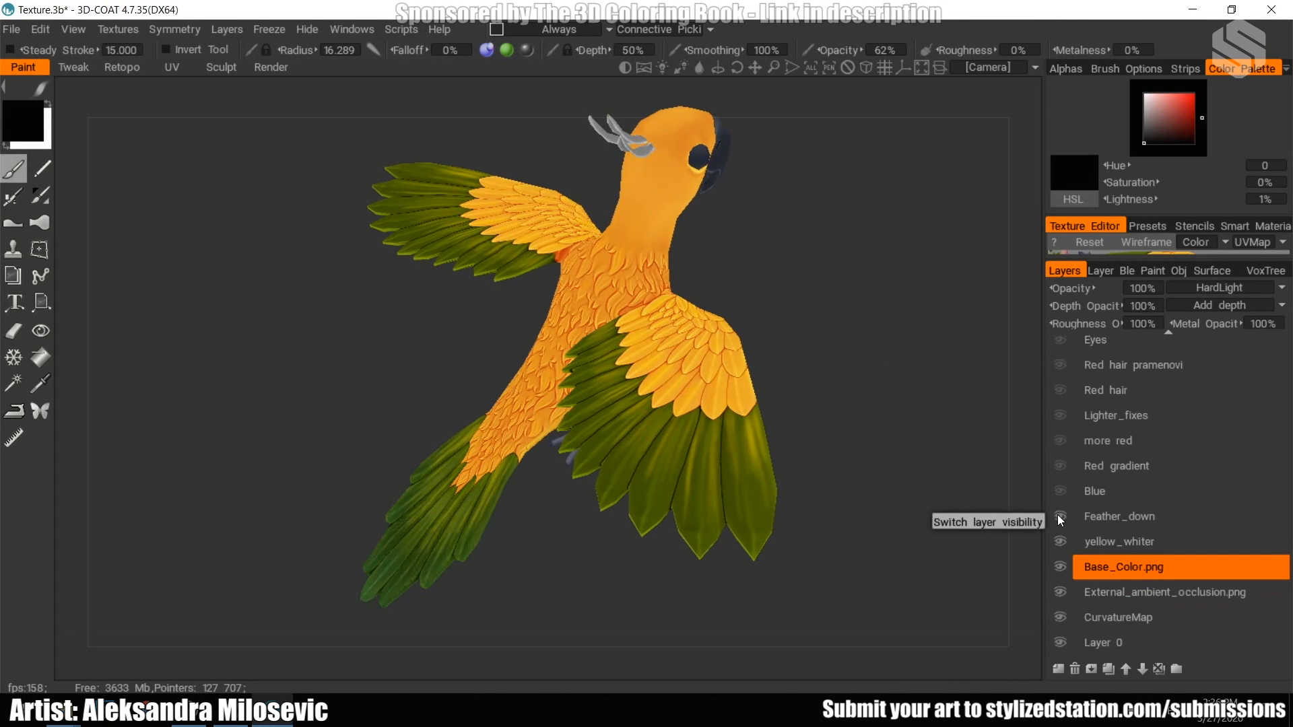
left_click(1059, 491)
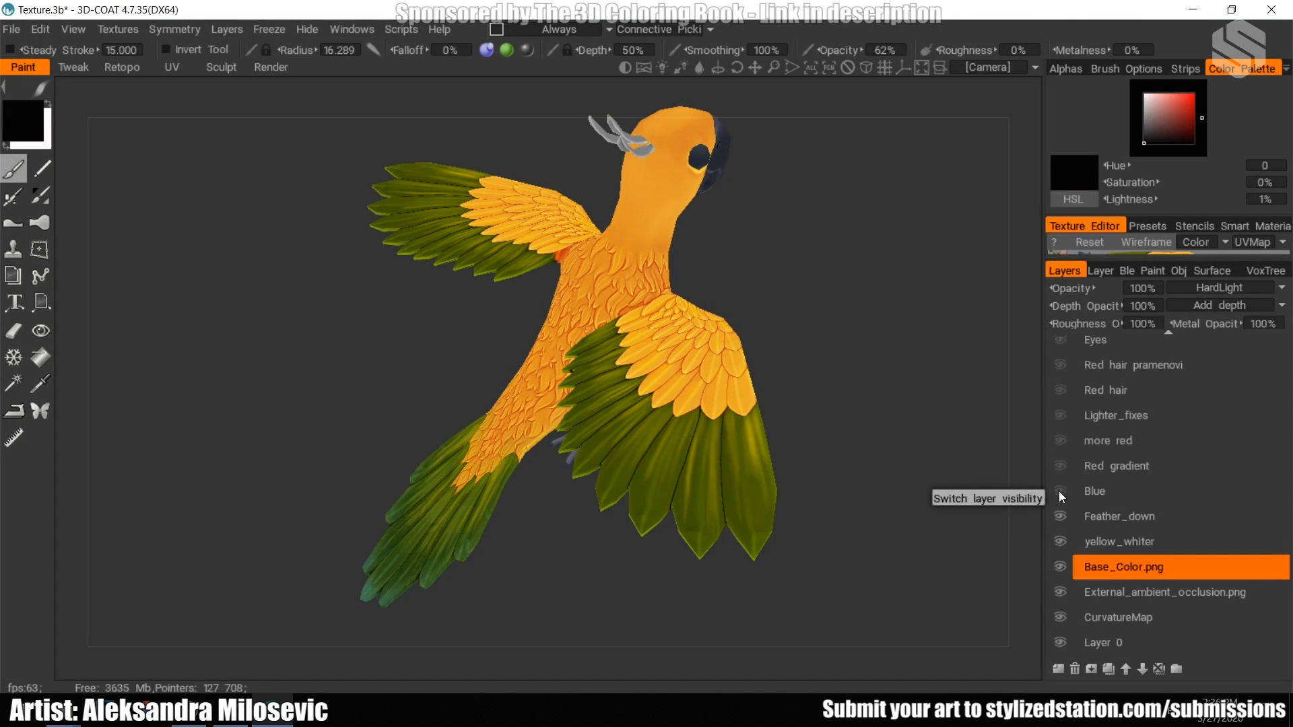
left_click(1060, 466)
left_click_drag(871, 382, 952, 404)
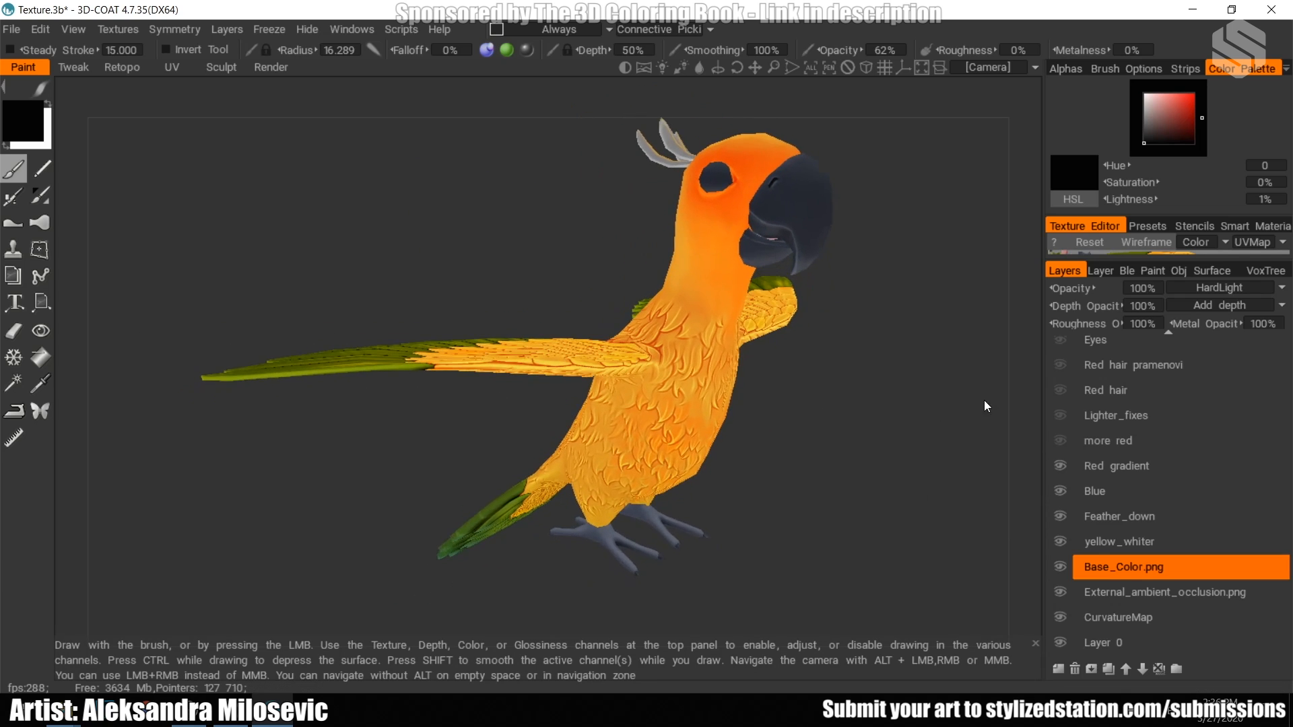
left_click(1057, 341)
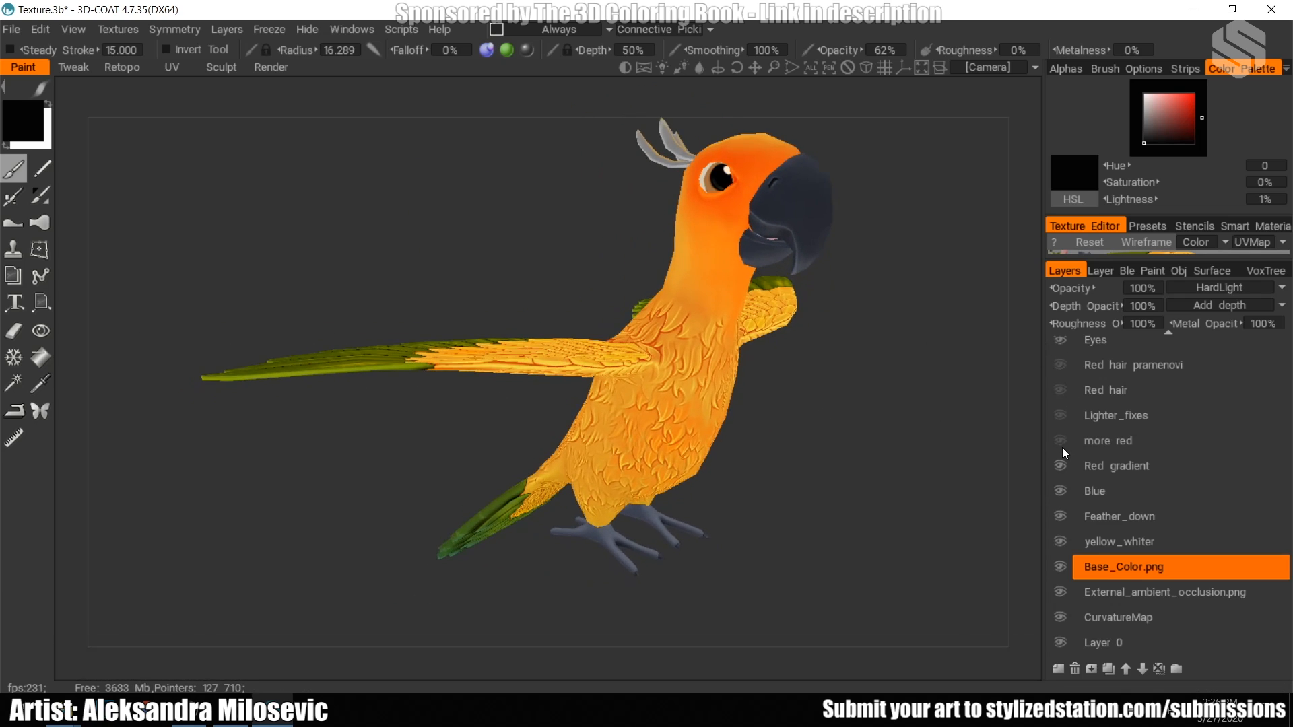
Turn on the more red, Lighter_fixes, Red hair, Red hair pramenovi, Inside and AmbientOcclusion layers.
left_click(1060, 440)
left_click(1060, 415)
left_click(1057, 389)
left_click(1057, 365)
scroll(1094, 404, "up", 2)
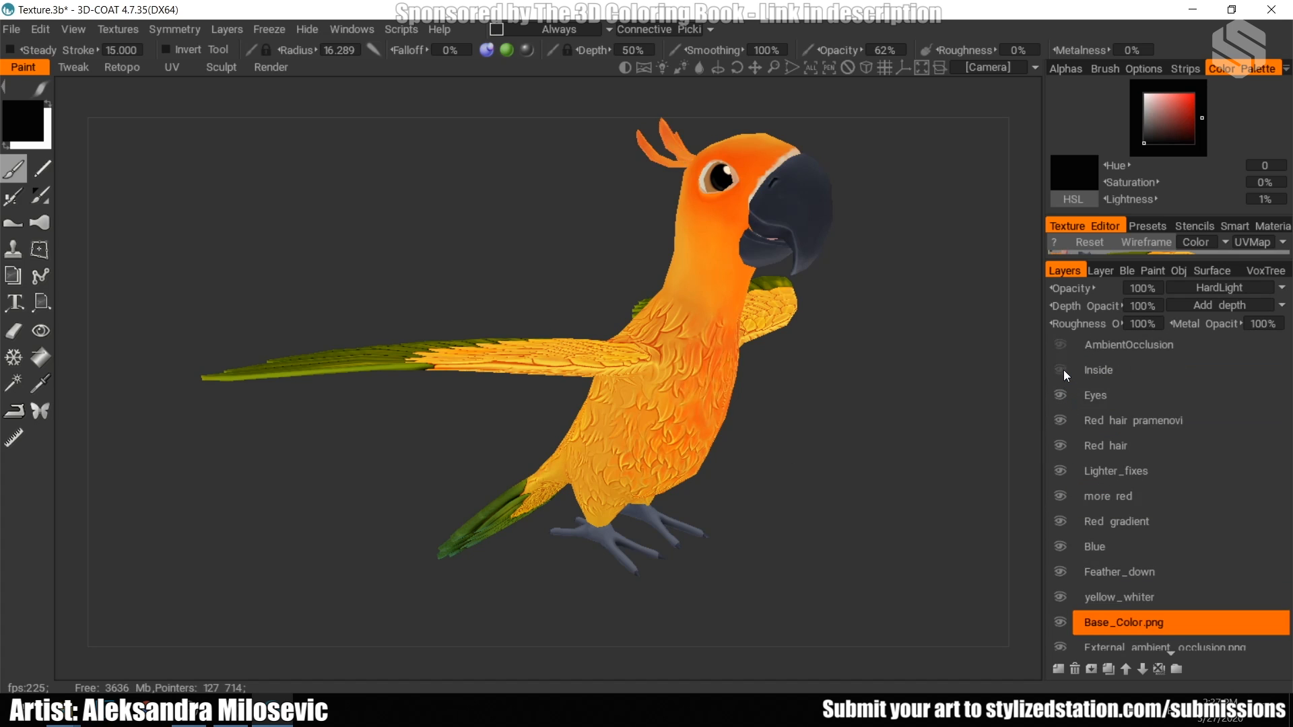
left_click(1060, 345)
key("bracketleft")
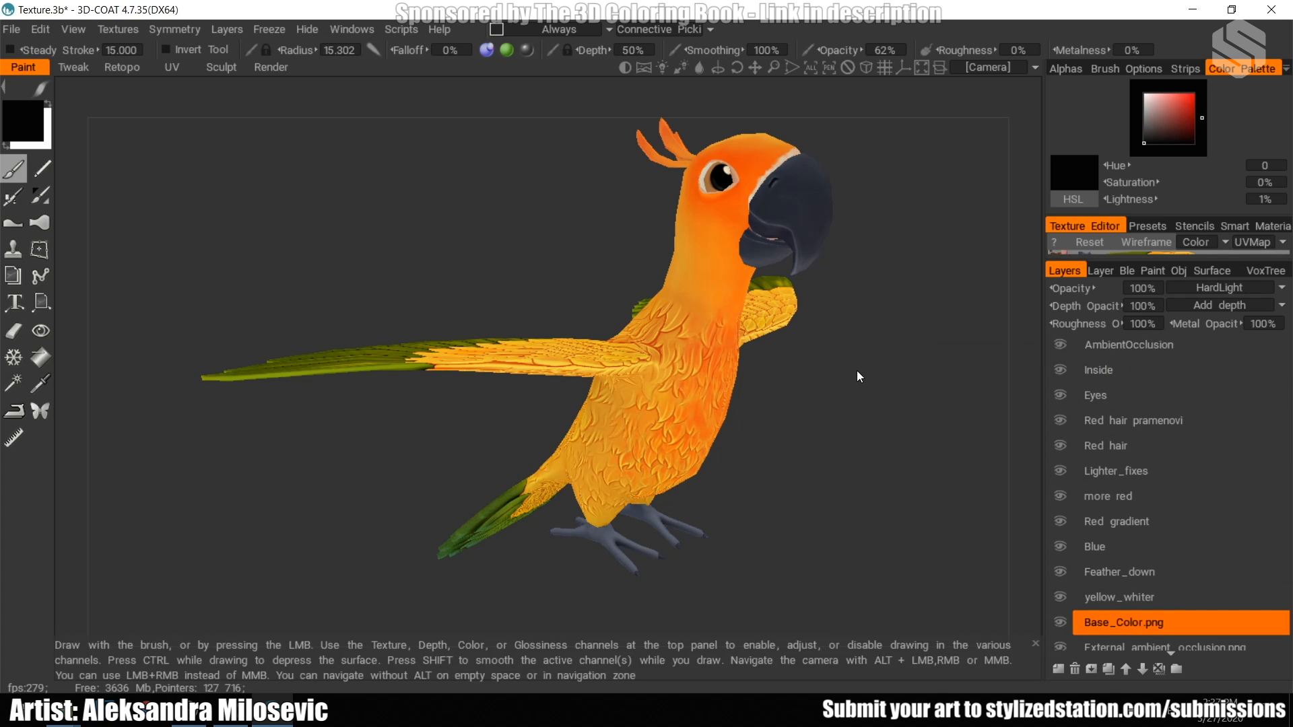
View the whole parrot and look through the available texture map export commands.
left_click_drag(863, 382, 848, 413)
left_click(121, 29)
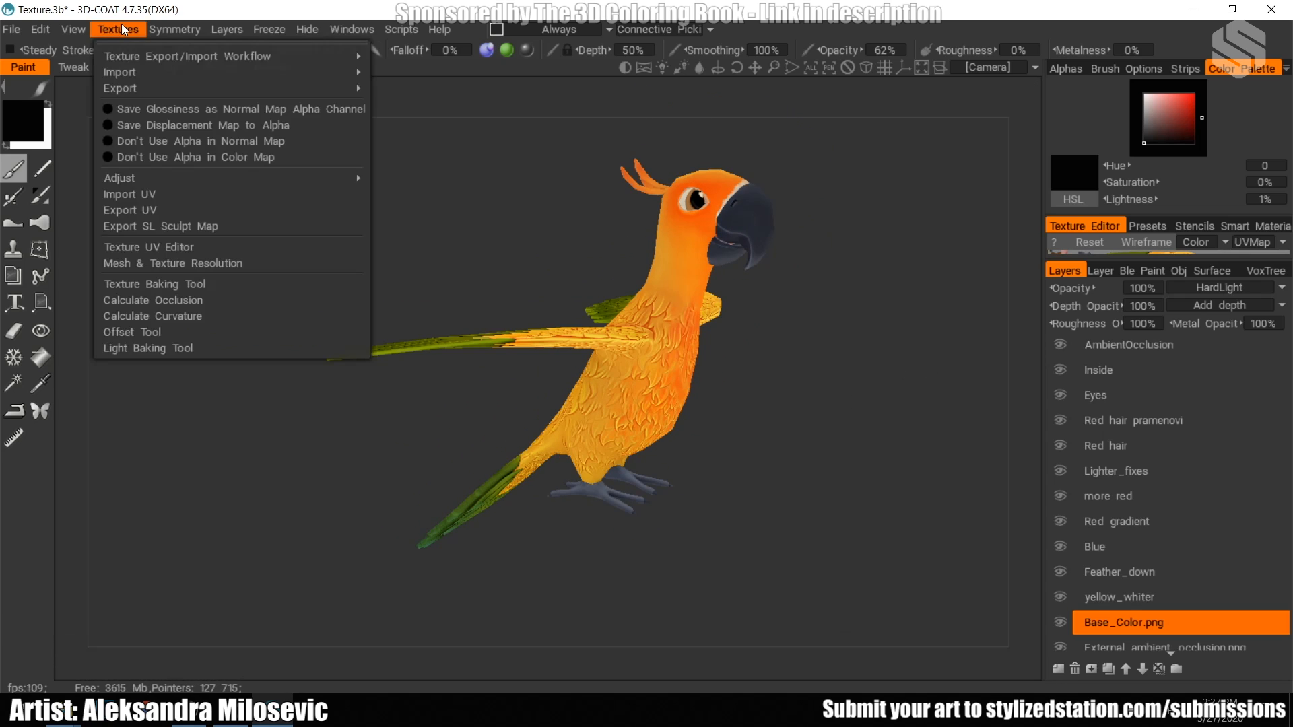
mouse_move(138, 88)
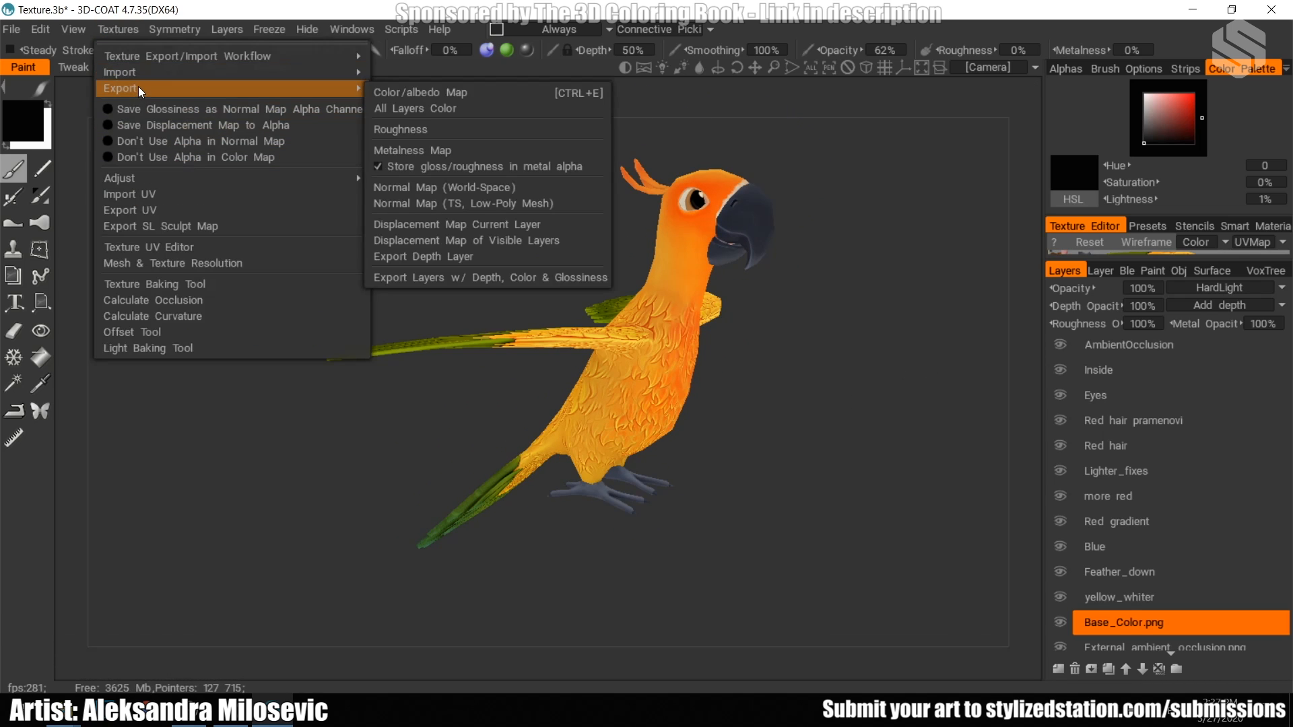
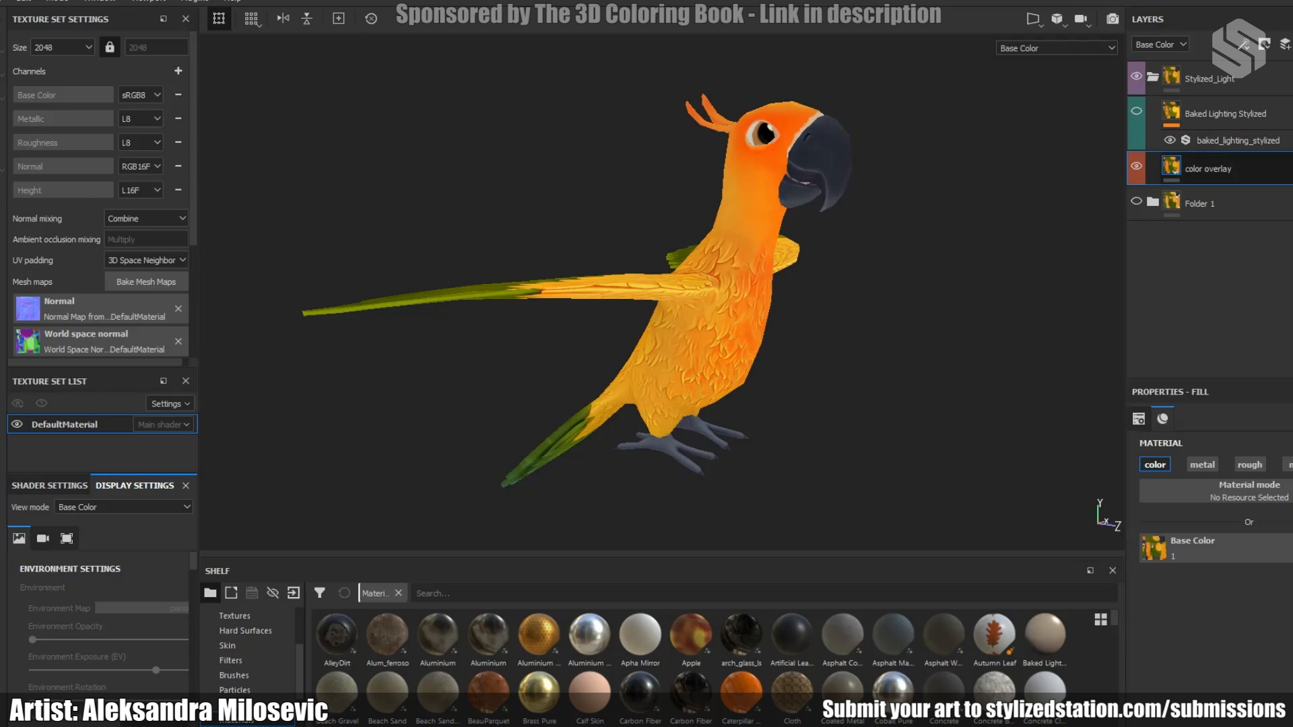
In Substance Painter, select the Baked Lighting Stylized layer and view its available layer commands.
left_click(1172, 112)
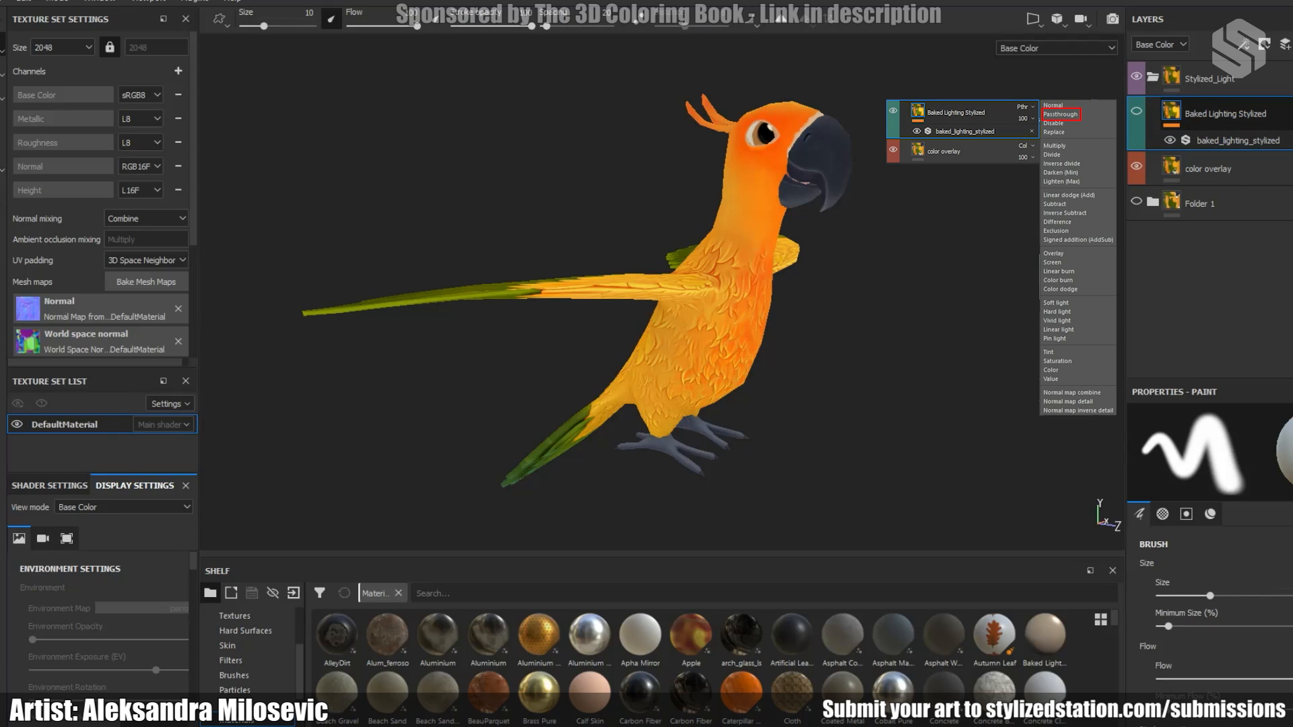
right_click(1175, 113)
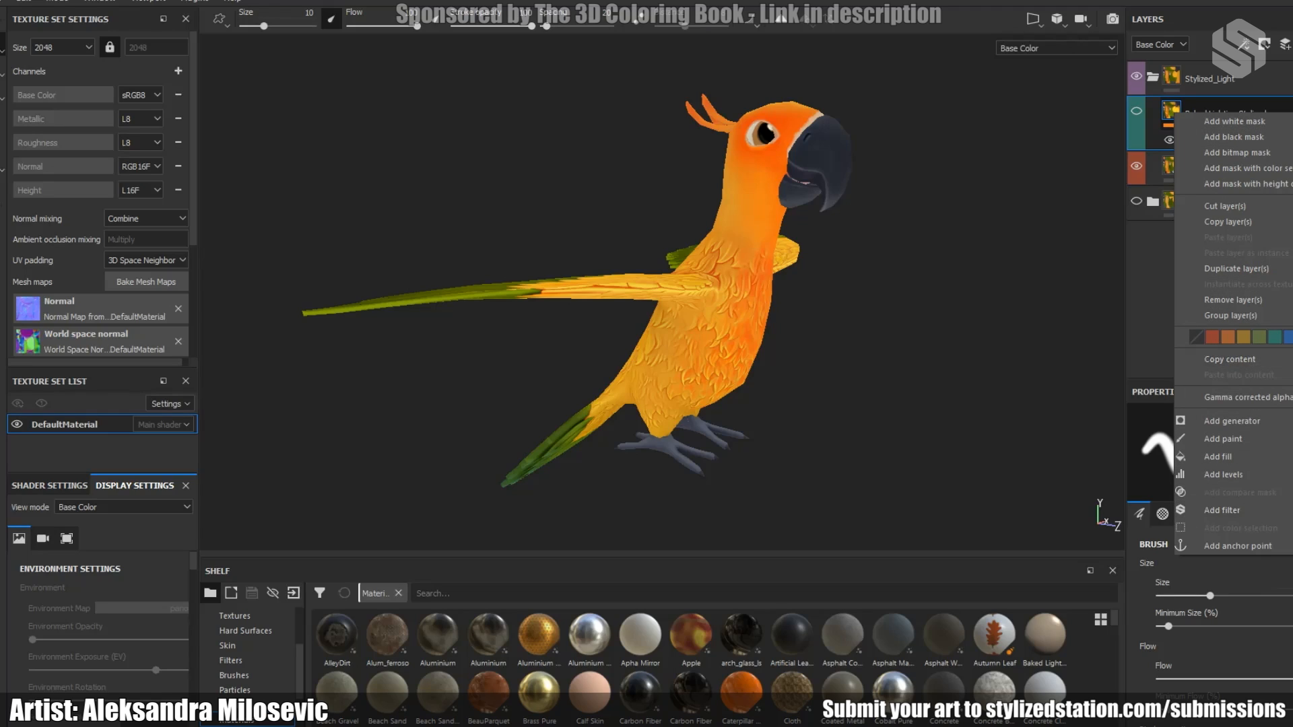
key("Escape")
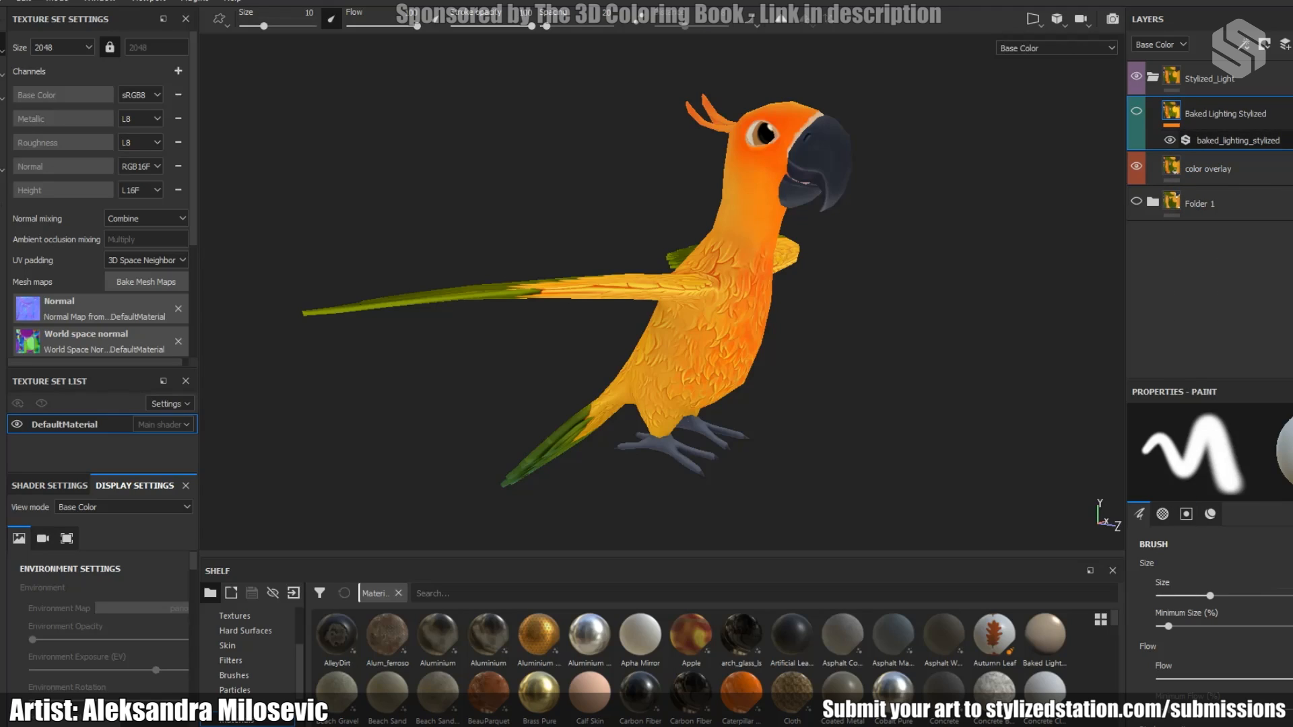
Examine the Material and Sun_Sky parameters of the baked_lighting_stylized filter.
left_click(1237, 140)
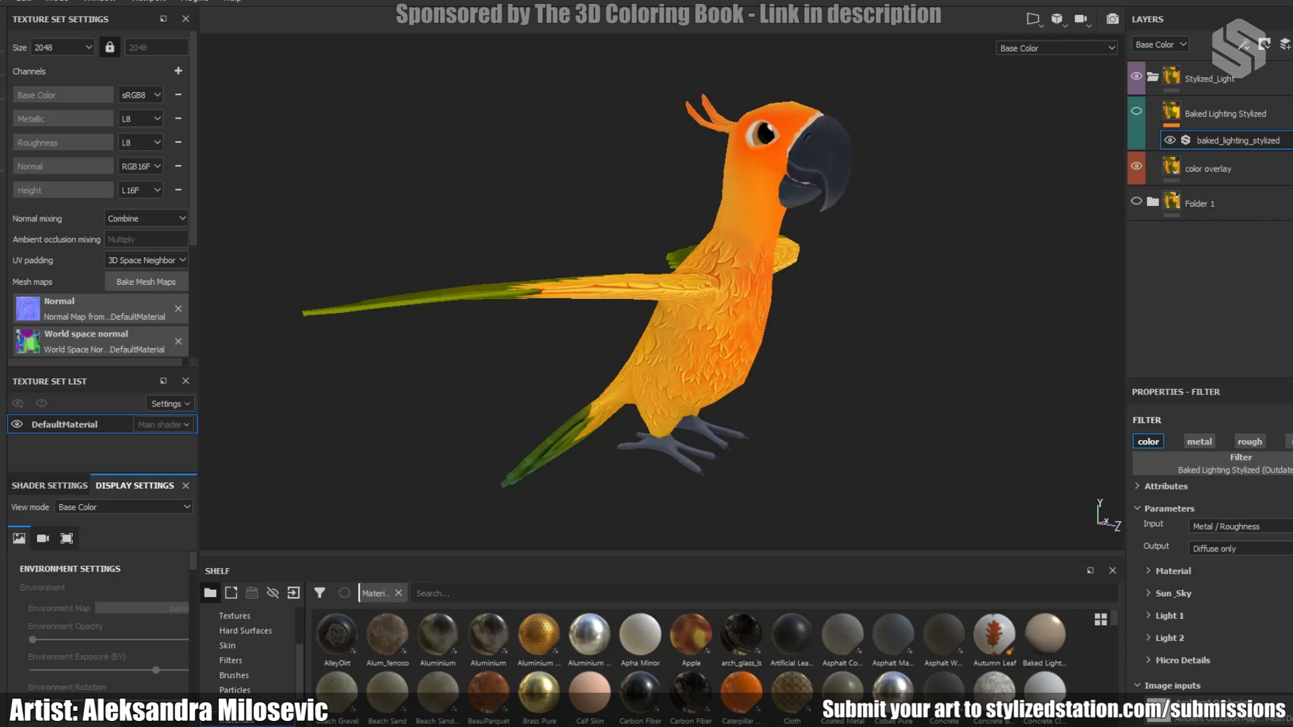
left_click(1173, 571)
scroll(1173, 566, "down", 5)
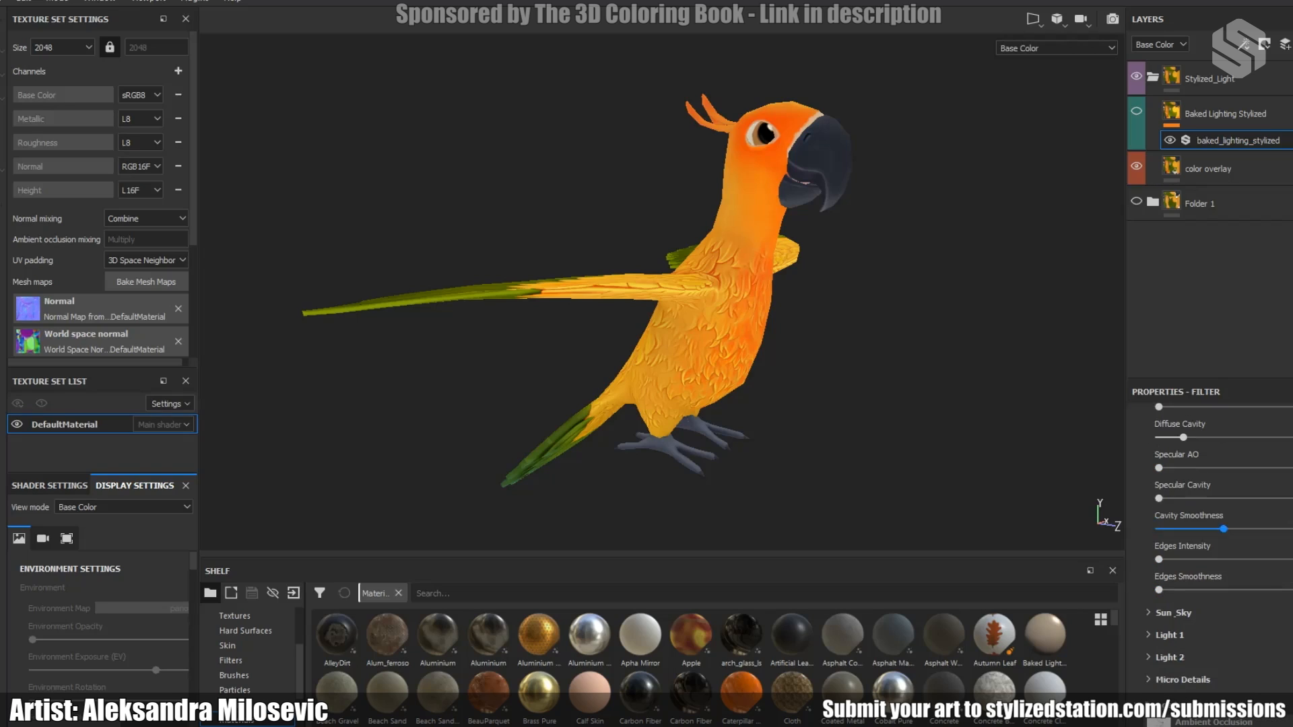
left_click(1165, 612)
scroll(1205, 572, "down", 2)
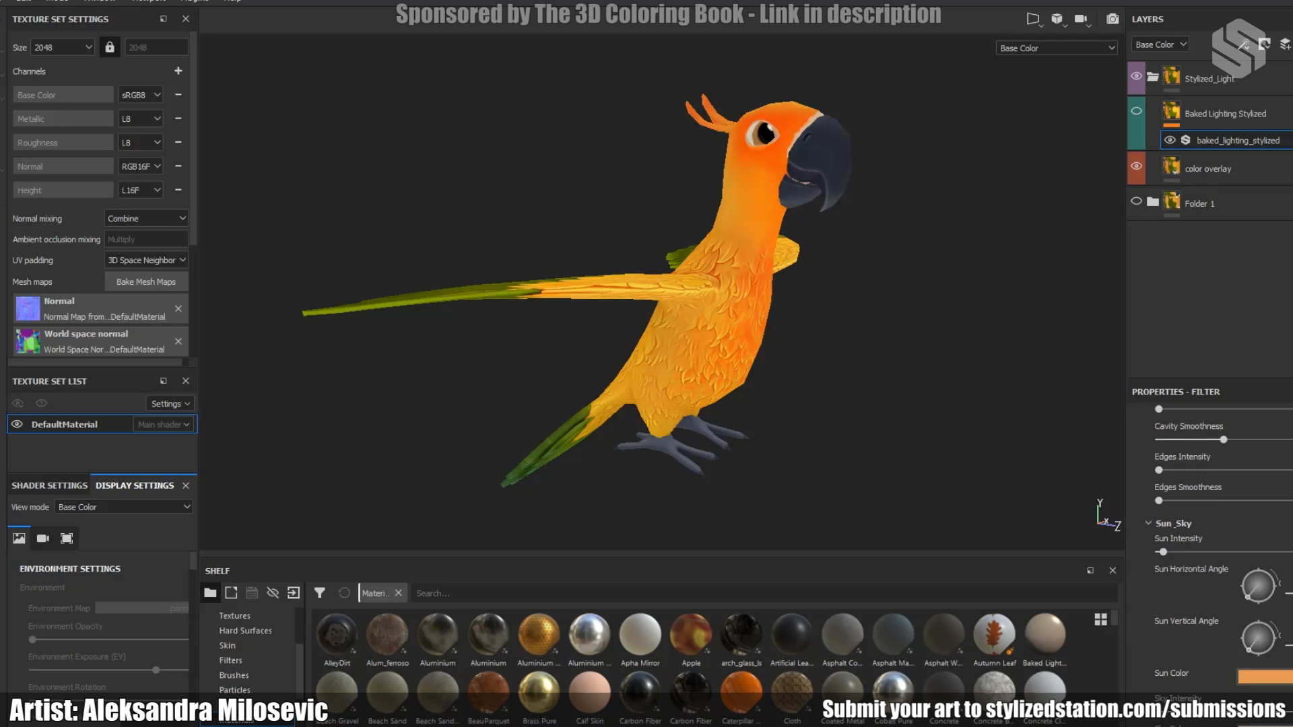
scroll(662, 292, "up", 1)
scroll(663, 292, "down", 1)
Examine the Leather Stylized smart material on the backpack from several distances.
left_click_drag(741, 303, 666, 313, "alt")
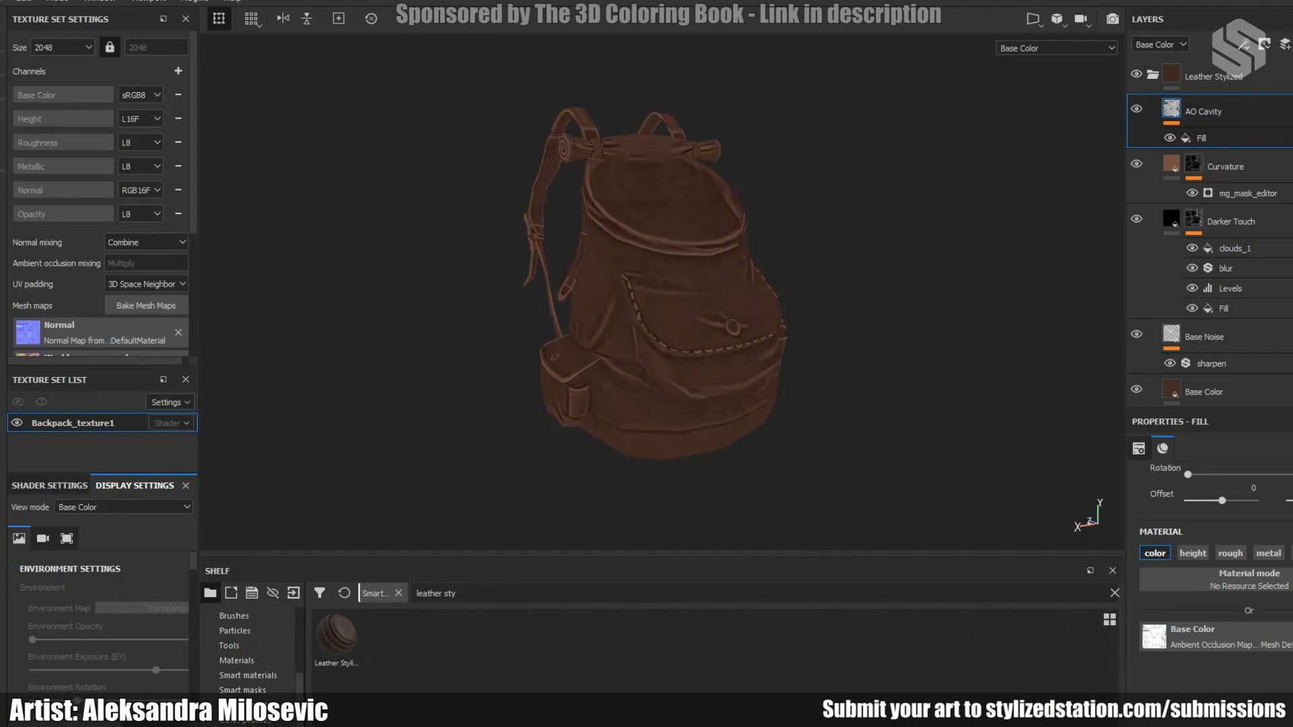
scroll(663, 292, "up", 1)
scroll(663, 292, "down", 1)
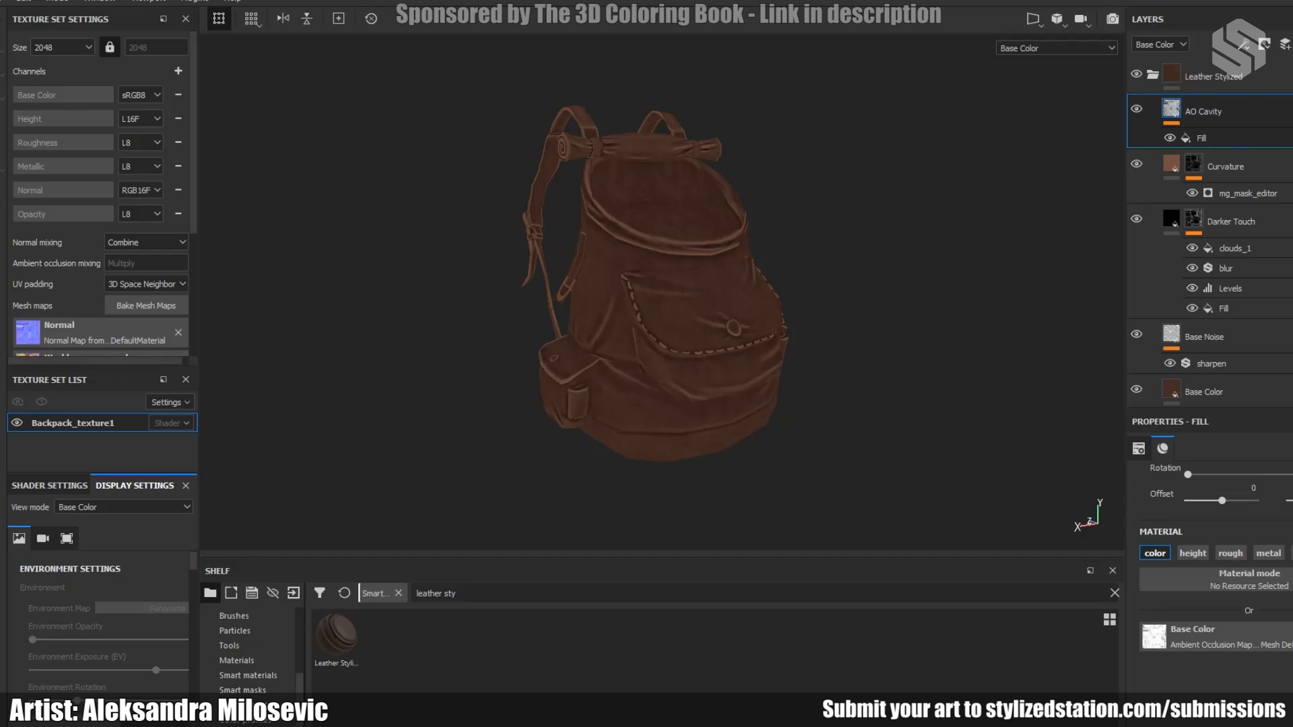
scroll(689, 318, "down", 1)
middle_click_drag(663, 293, 637, 268, "alt")
scroll(688, 318, "up", 1)
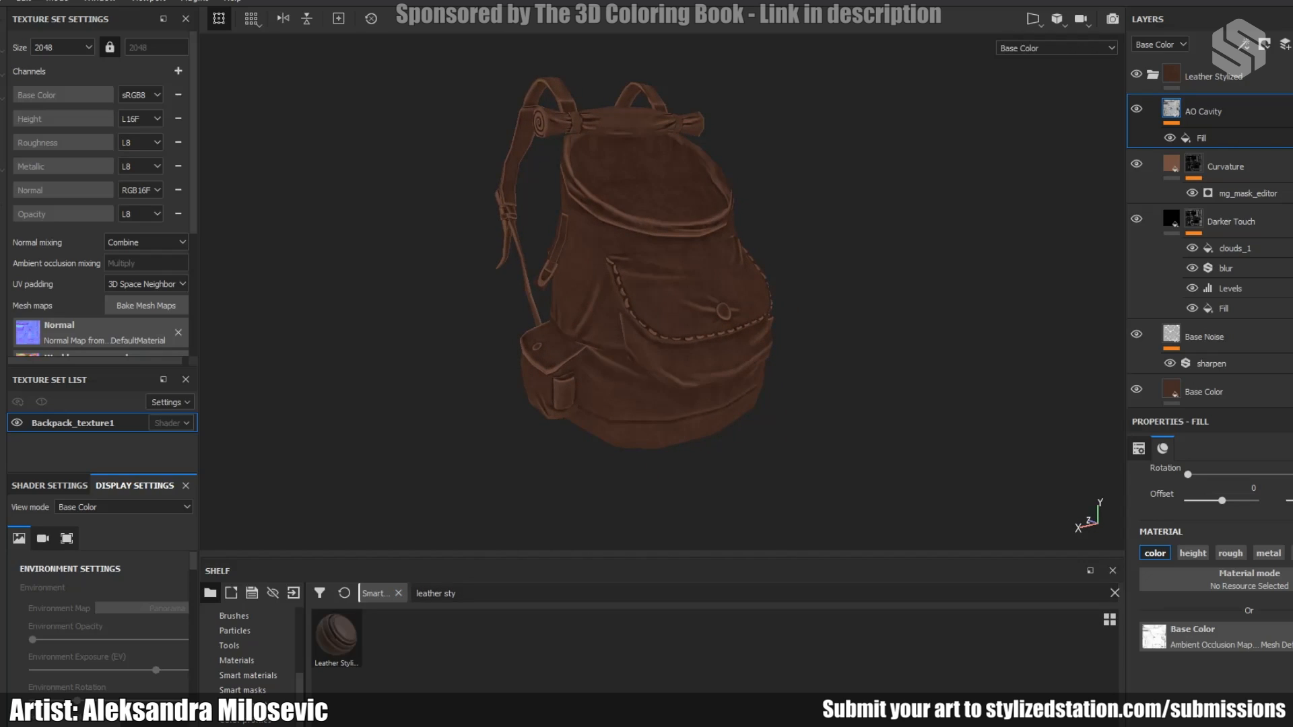
mouse_move(336, 636)
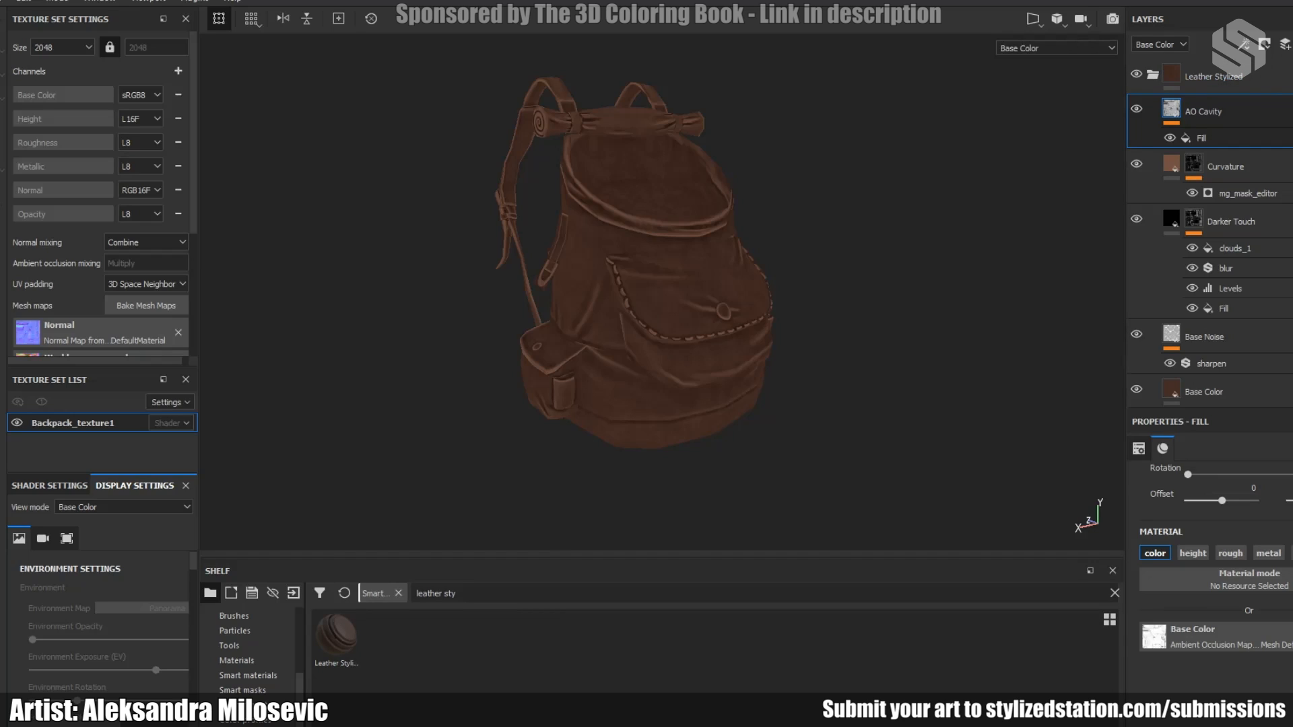
scroll(1212, 387, "down", 2)
scroll(1212, 384, "up", 2)
Collapse the Leather Stylized folder, turn on the SoMuchDiffuse layer beneath it and check its material.
left_click(1153, 74)
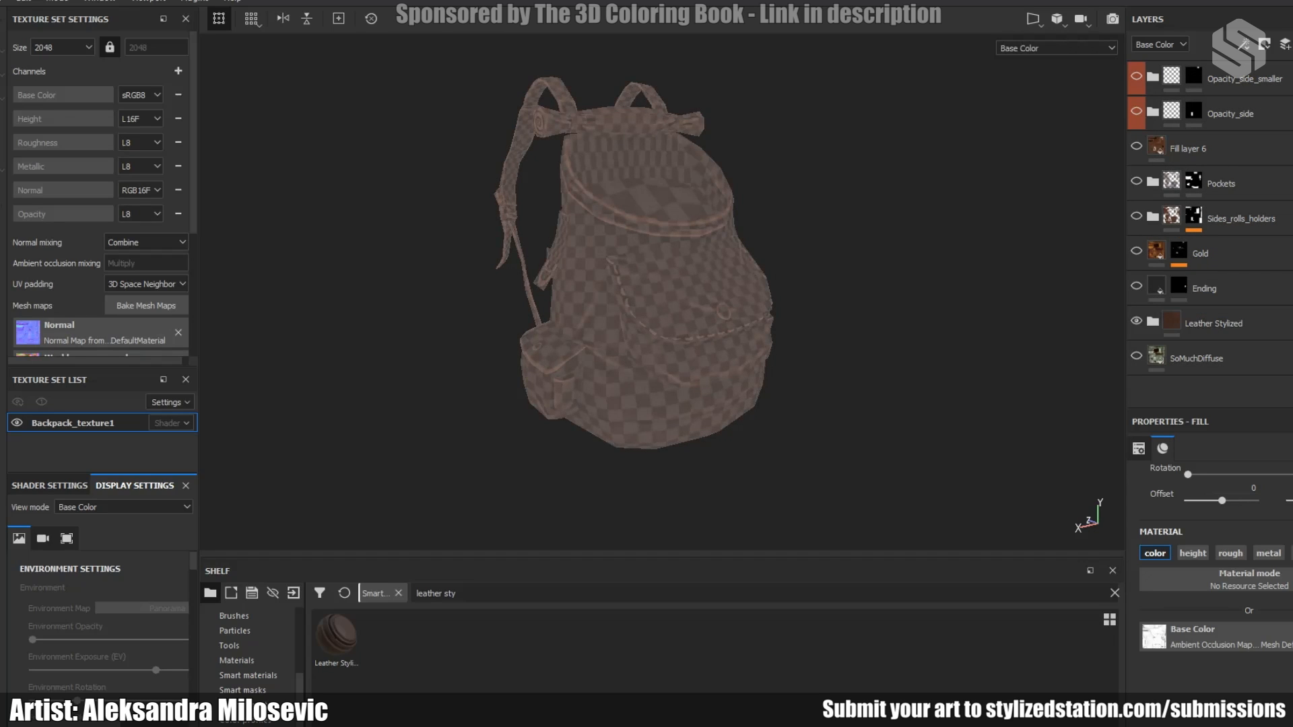
left_click(1137, 355)
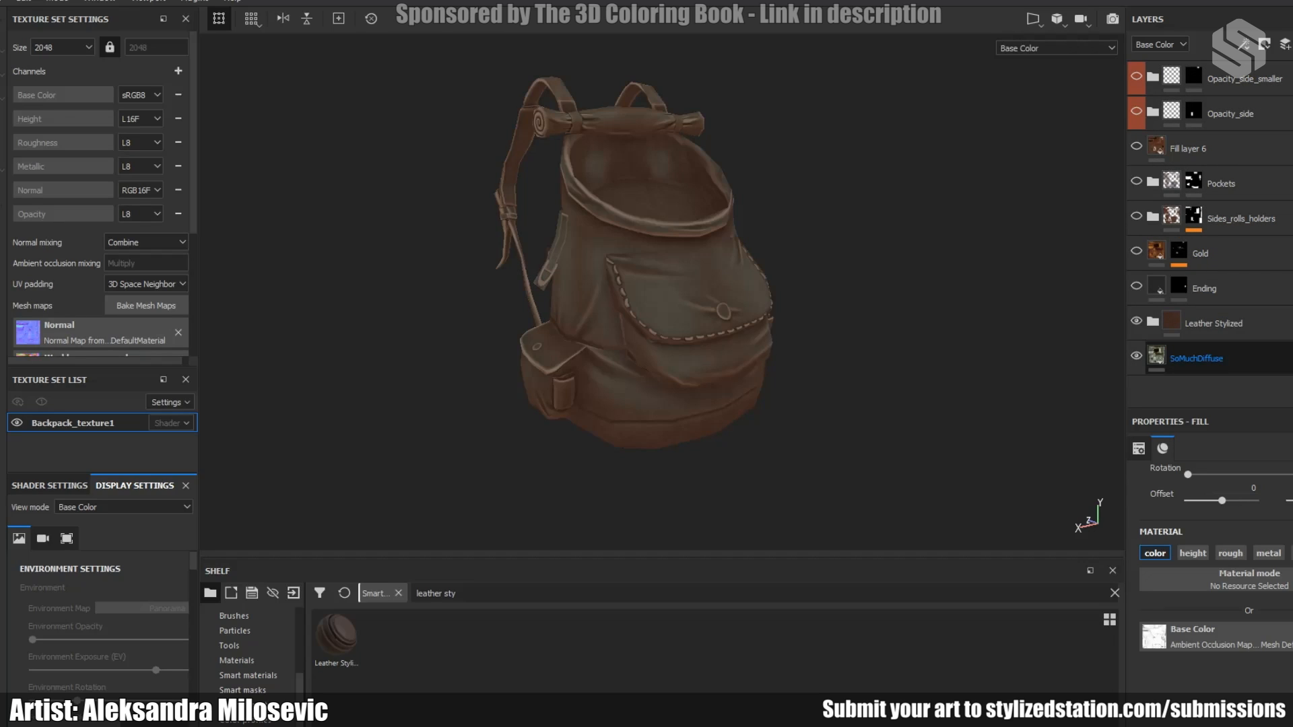
left_click(1196, 359)
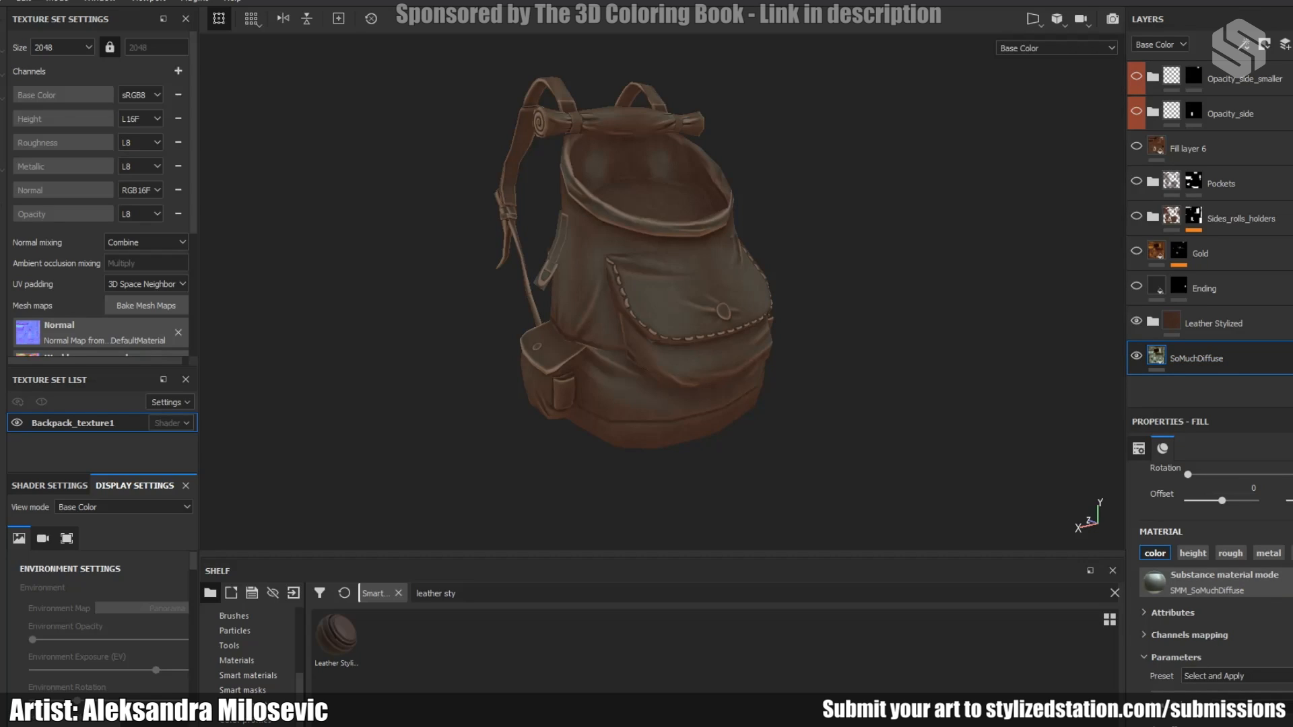
left_click(1213, 323)
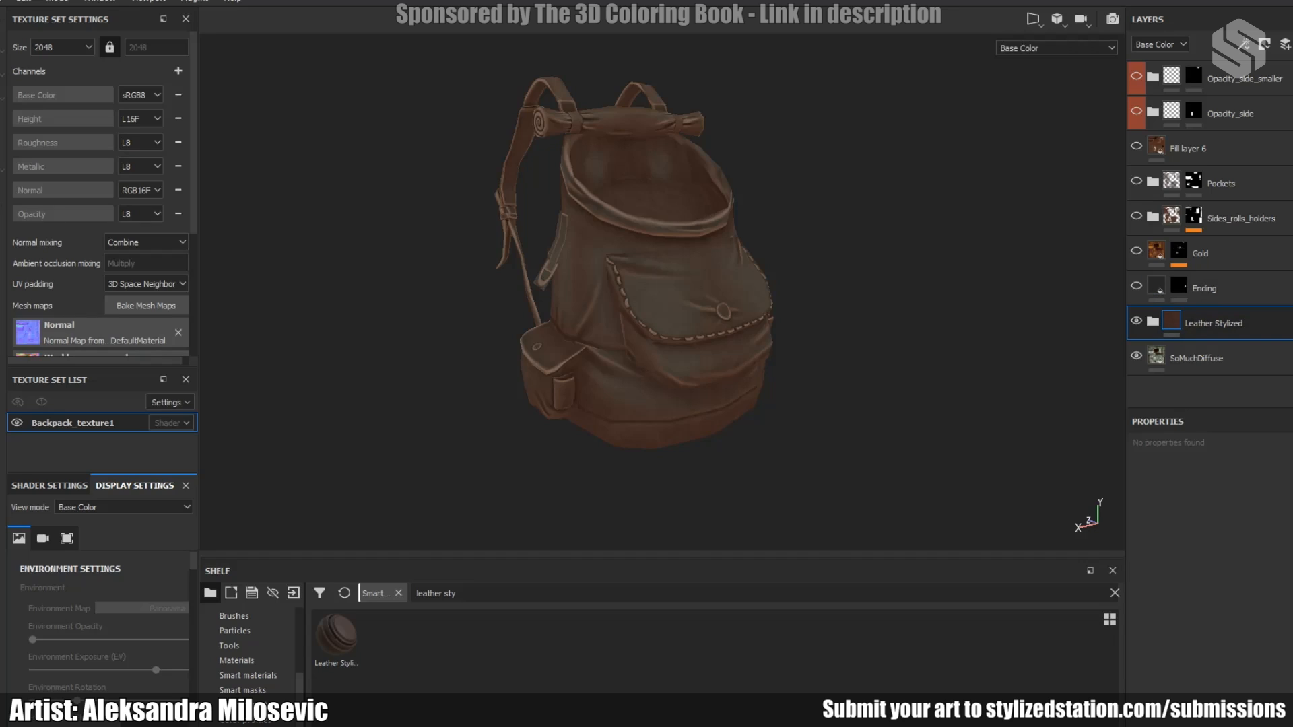
Turn on the Ending and Gold layers, and open the color selection in the Gold layer's mask.
left_click(1157, 286)
left_click(1179, 286)
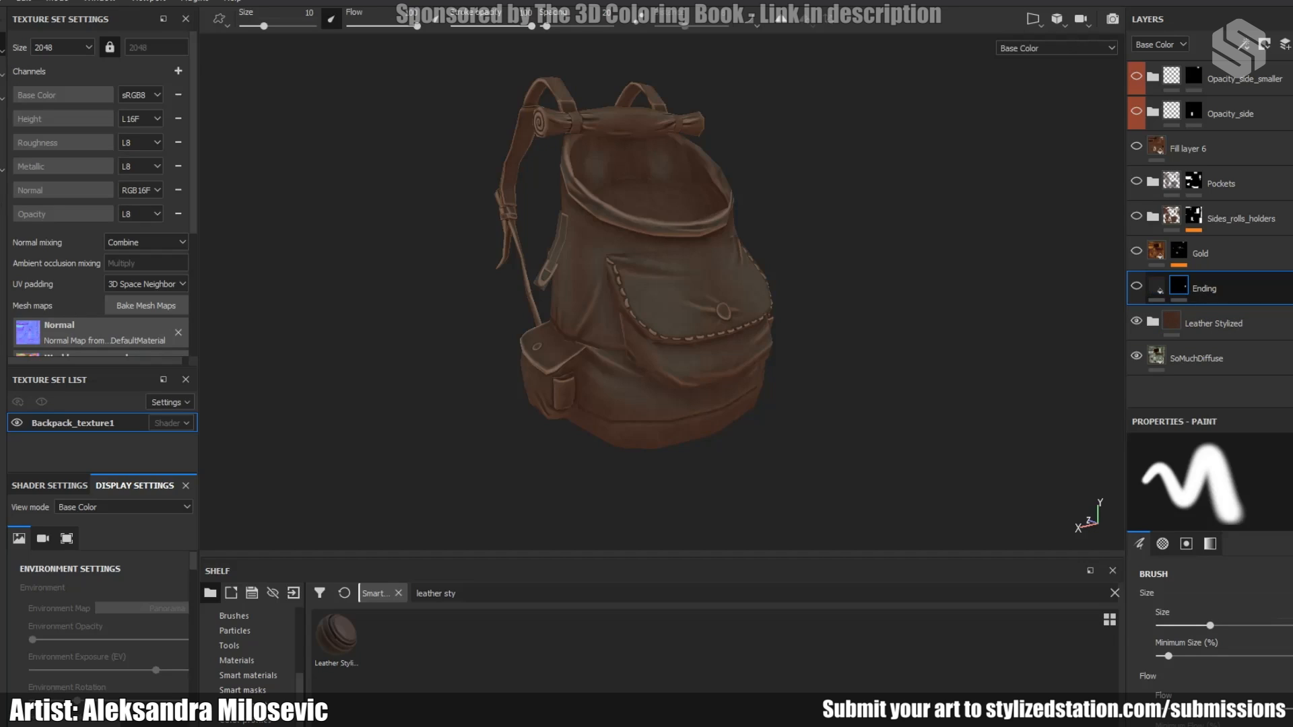
left_click(1137, 286)
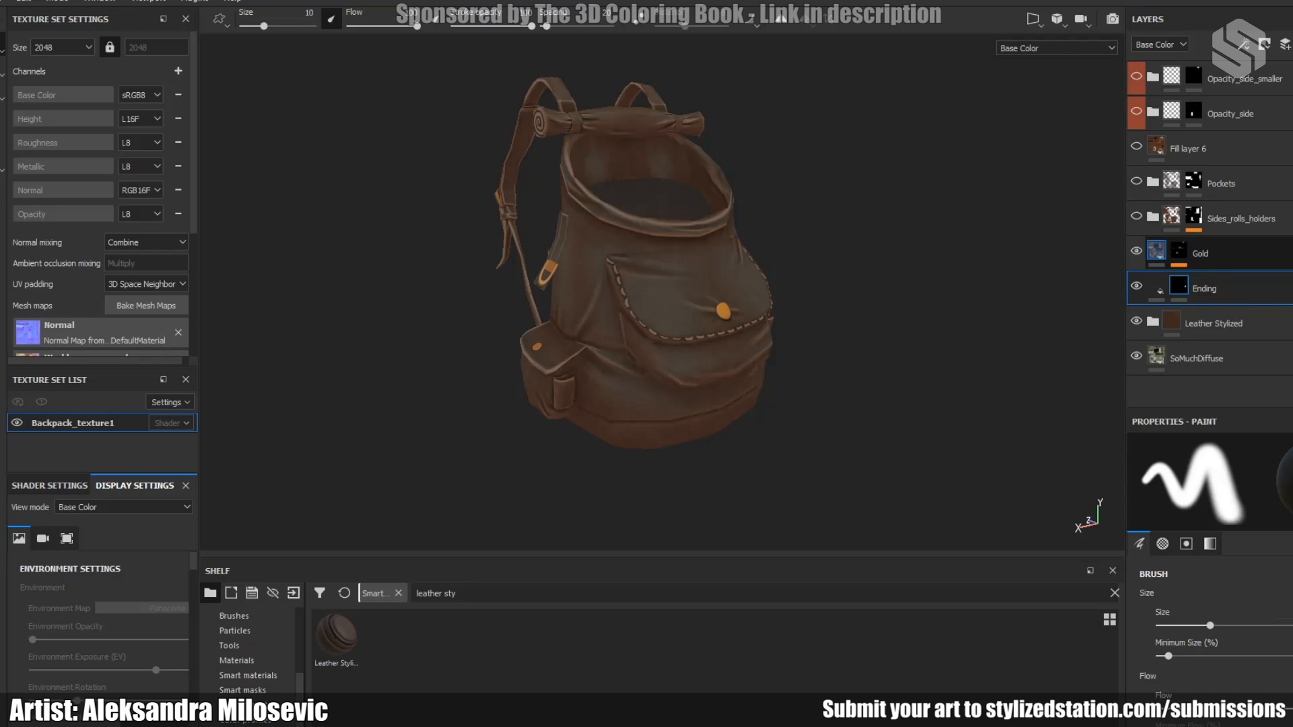
left_click(1156, 250)
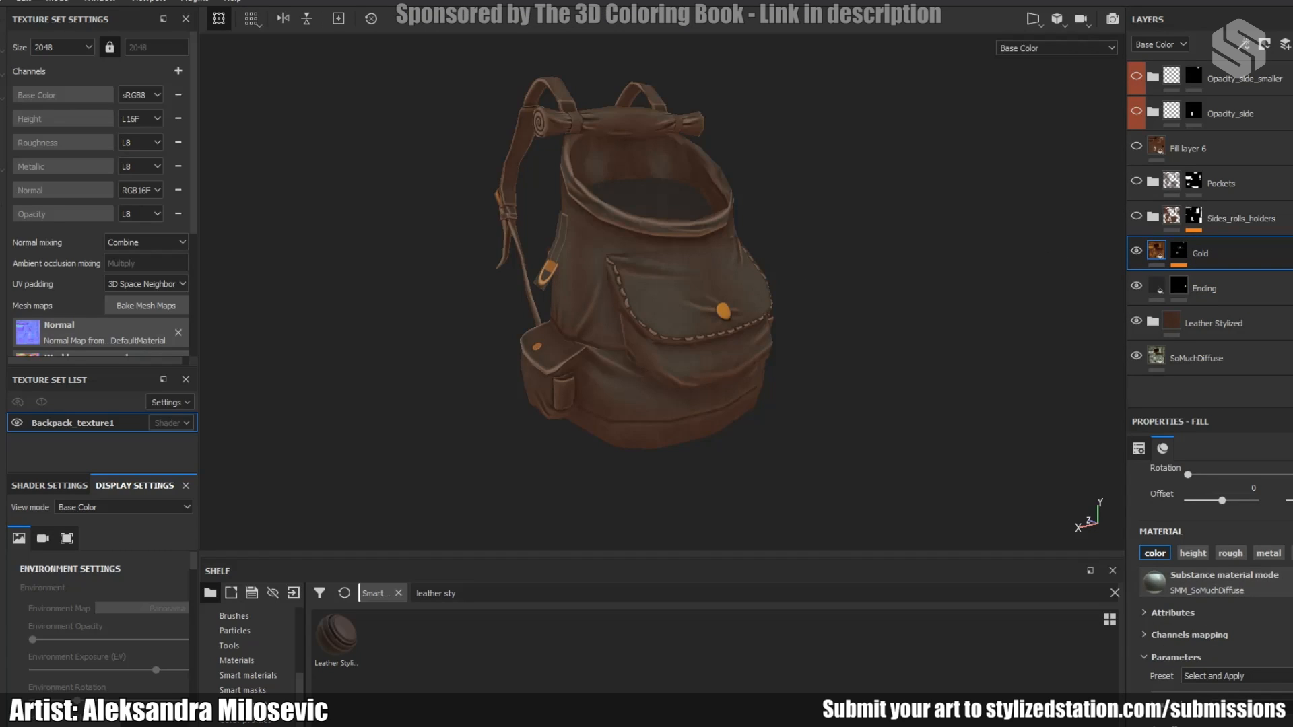
left_click(1179, 250)
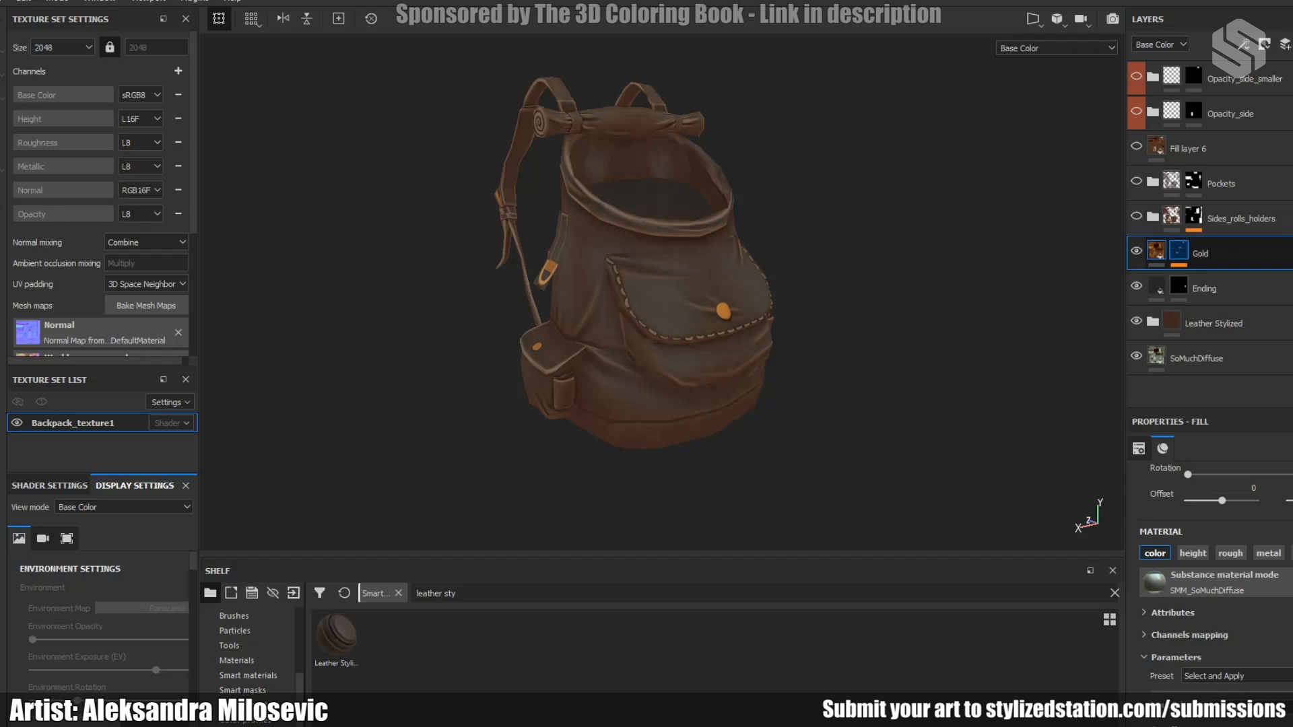
left_click(1231, 300)
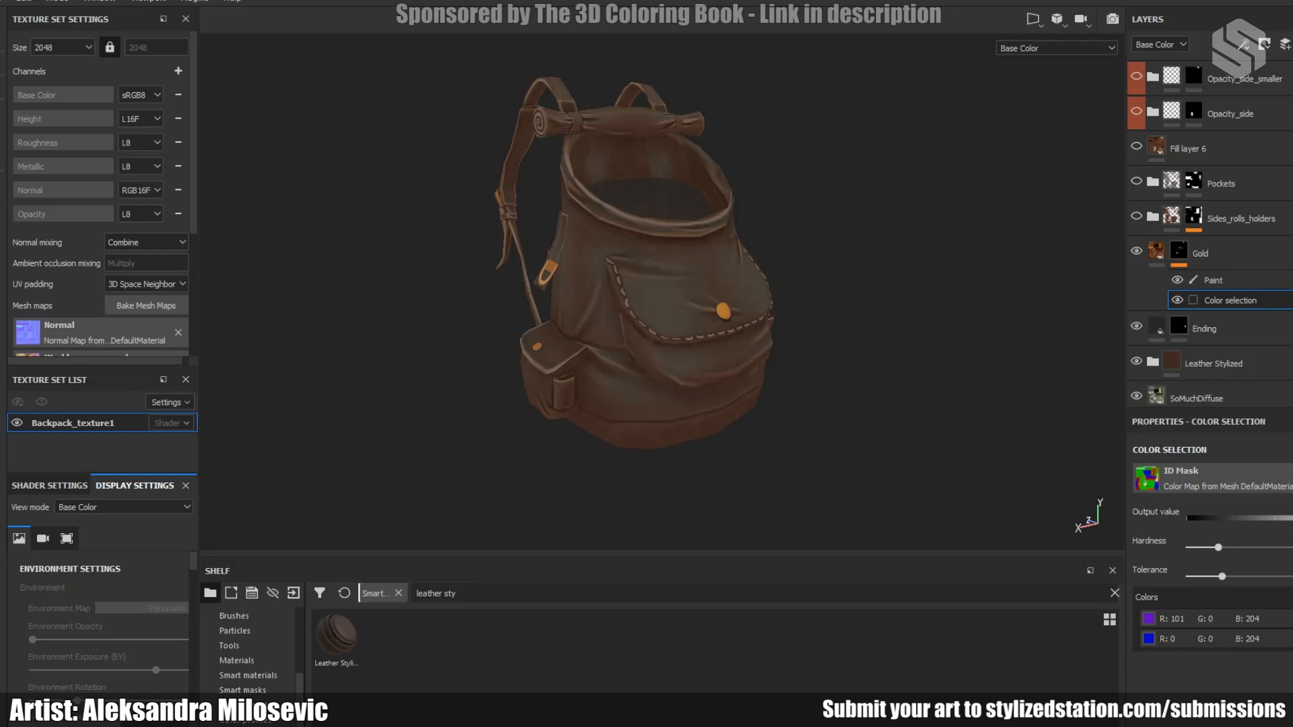
Turn on and expand the Sides_rolls_holders group, comparing the backpack with and without its Leather Stylized copy.
left_click(1136, 217)
scroll(640, 210, "up", 2)
middle_click_drag(640, 210, 702, 197, "alt")
left_click(1153, 217)
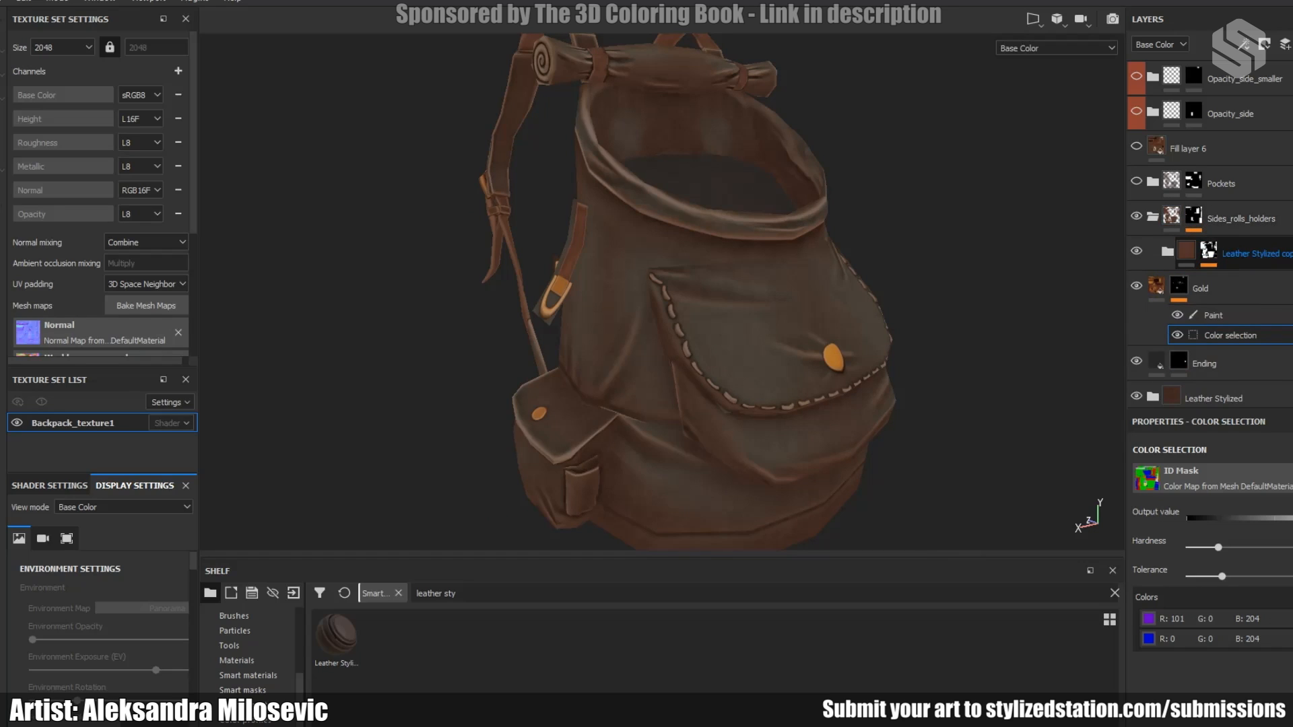
left_click(1136, 251)
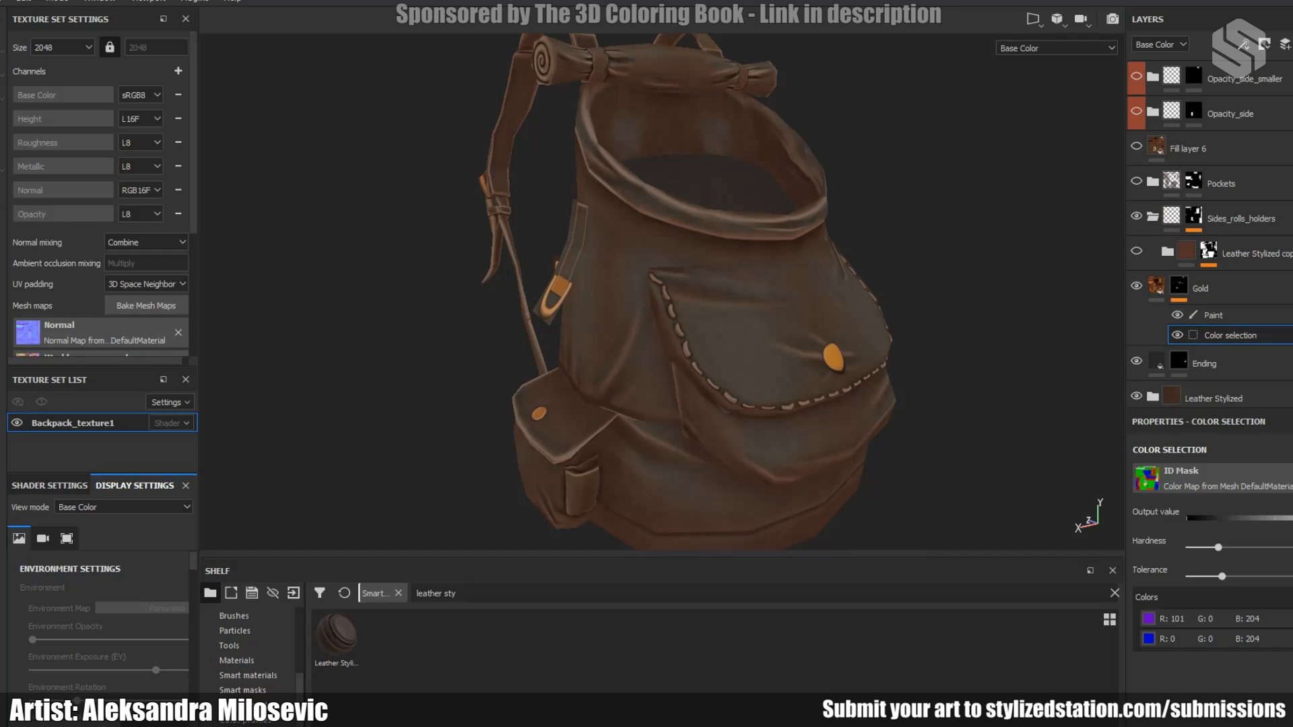
left_click_drag(673, 289, 828, 269, "alt")
middle_click_drag(640, 296, 805, 321, "alt")
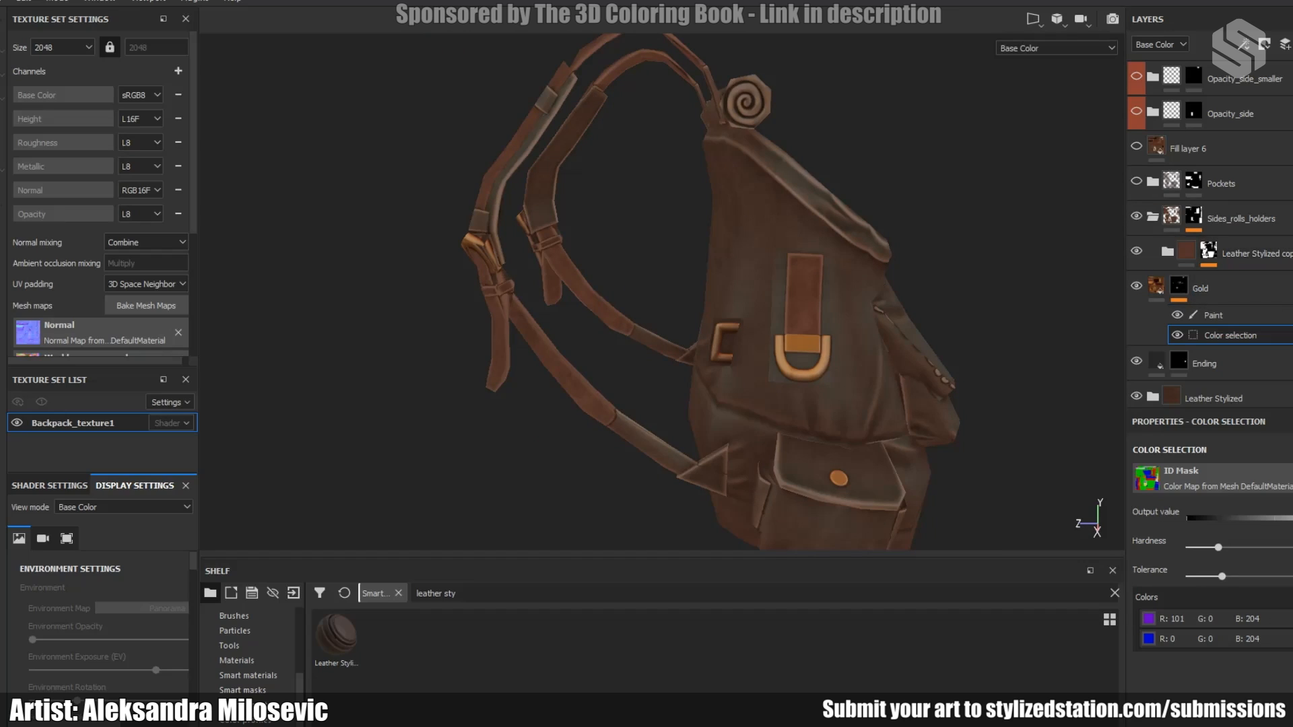
Select the Sides_rolls_holders mask, compare the backpack with and without the group, and collapse its folder.
left_click(1193, 217)
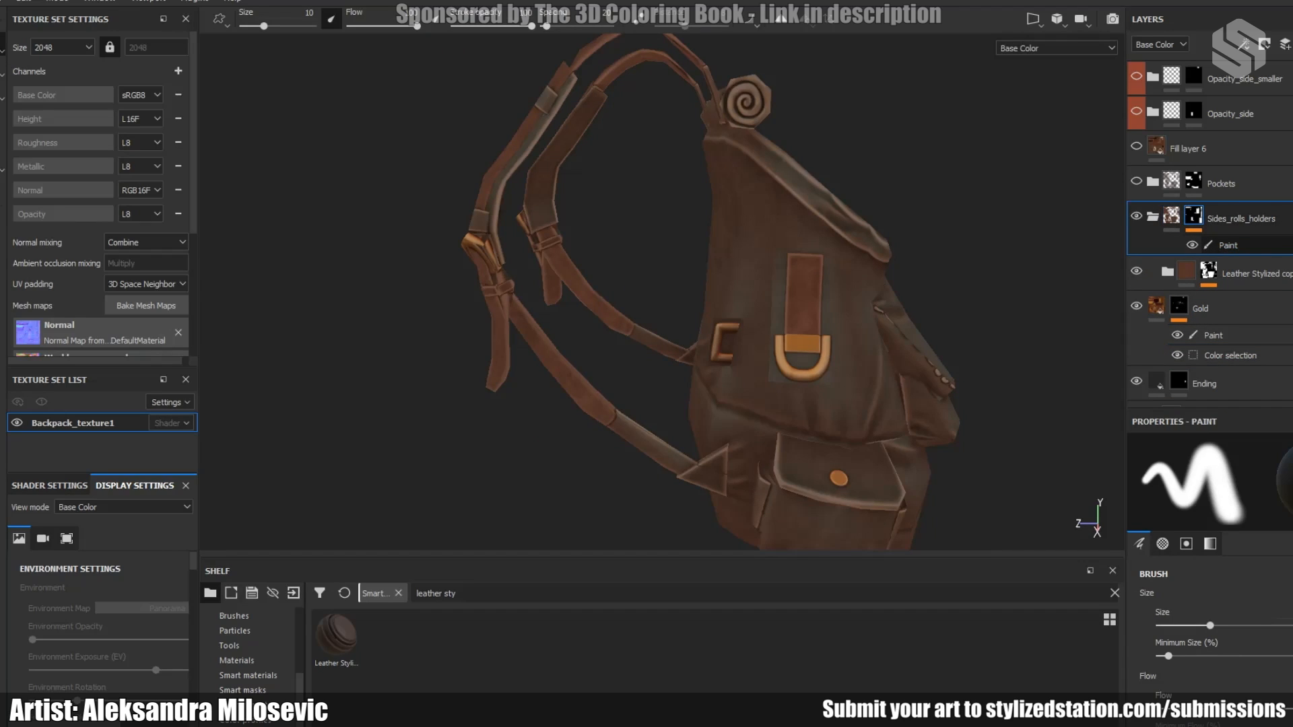
left_click(1136, 216)
left_click(1136, 216)
left_click(1136, 216)
left_click(1136, 216)
left_click(1153, 217)
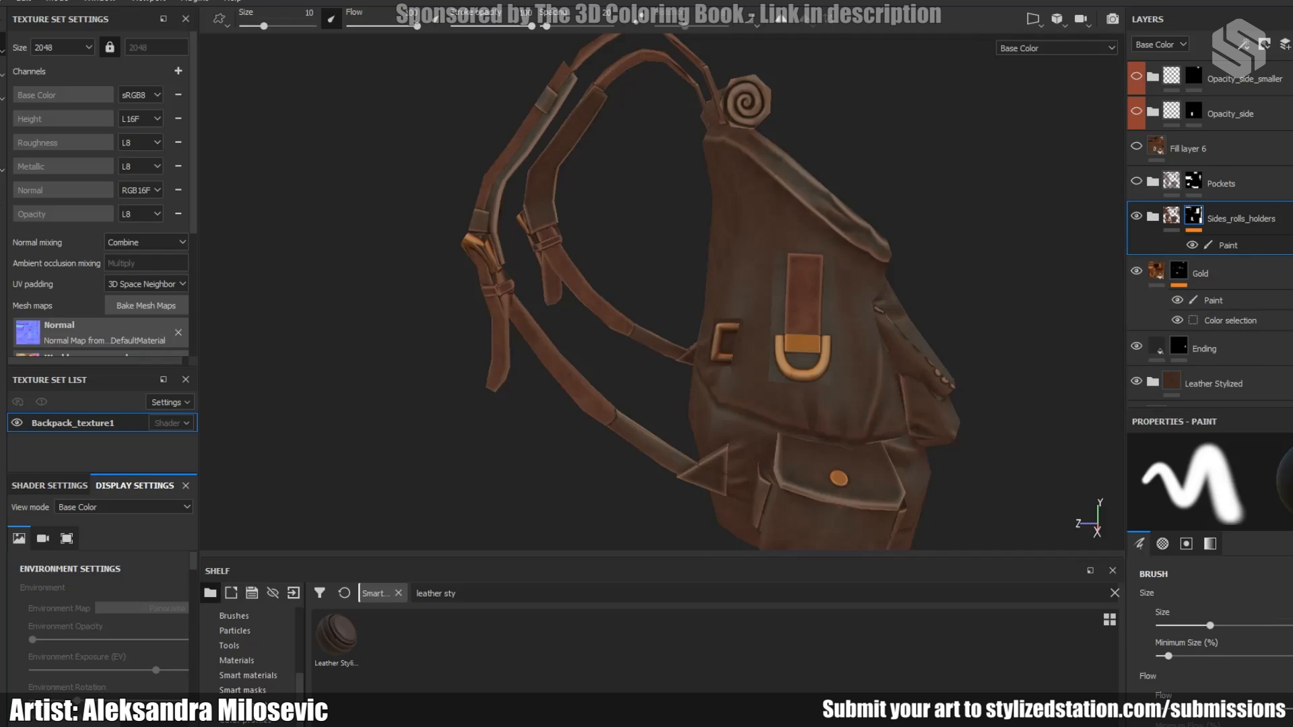
Turn on the Pockets group, then view the backpack in Material mode with the environment lighting rotated.
mouse_move(984, 231)
left_mouse_down("alt")
mouse_move(804, 245)
mouse_move(796, 309)
mouse_move(872, 335)
mouse_move(837, 317)
mouse_move(854, 312)
left_mouse_up("alt")
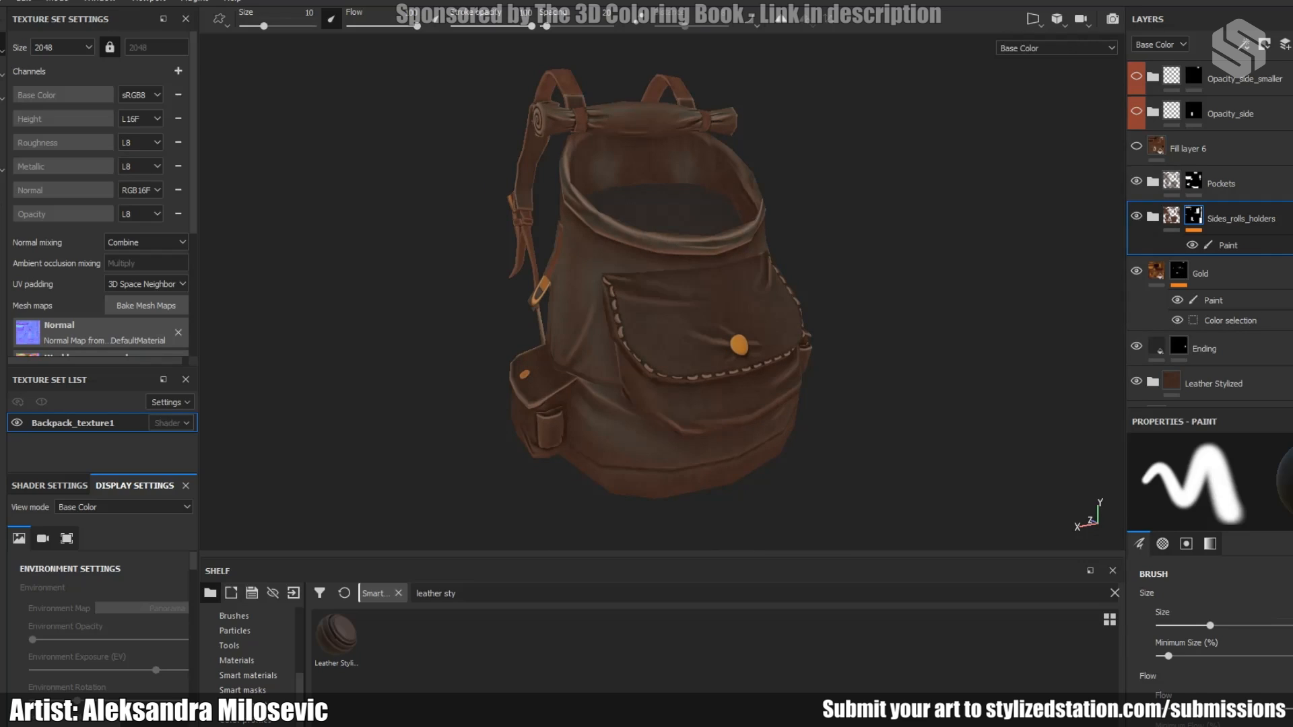
left_click_drag(992, 212, 891, 188, "alt")
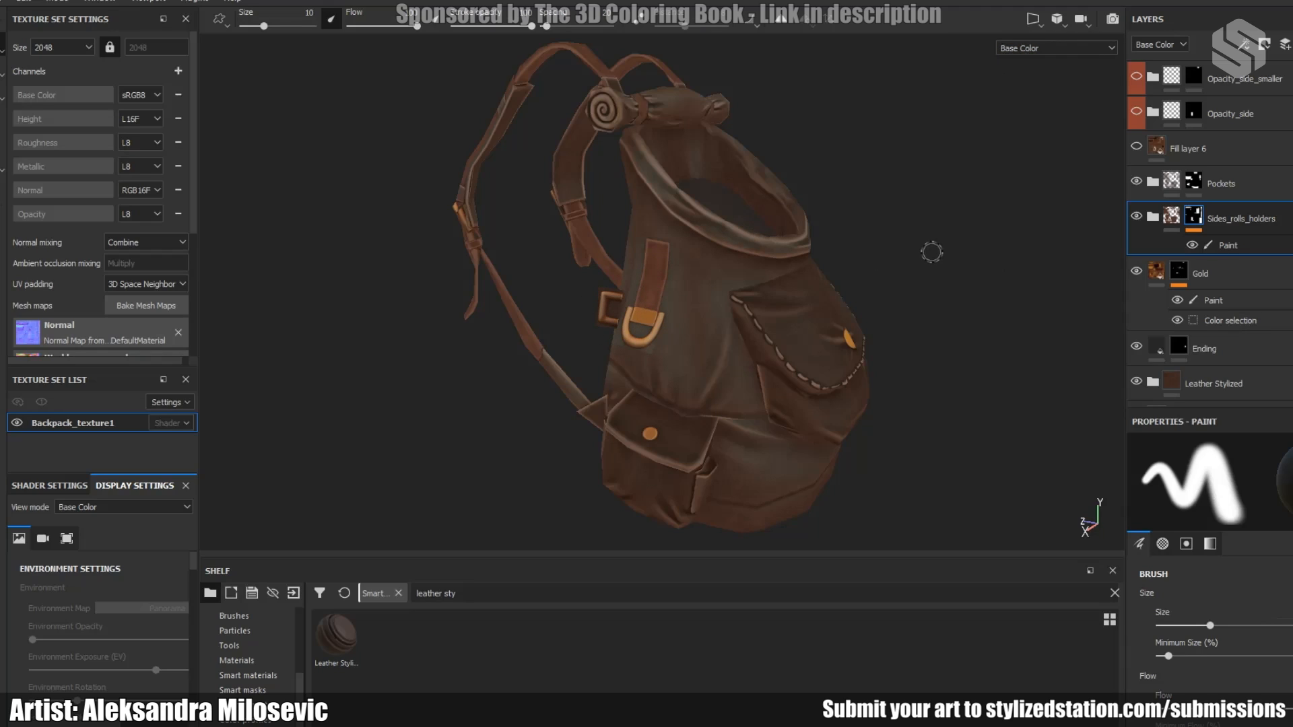
scroll(919, 247, "down", 1)
right_click_drag(932, 292, 835, 292, "shift")
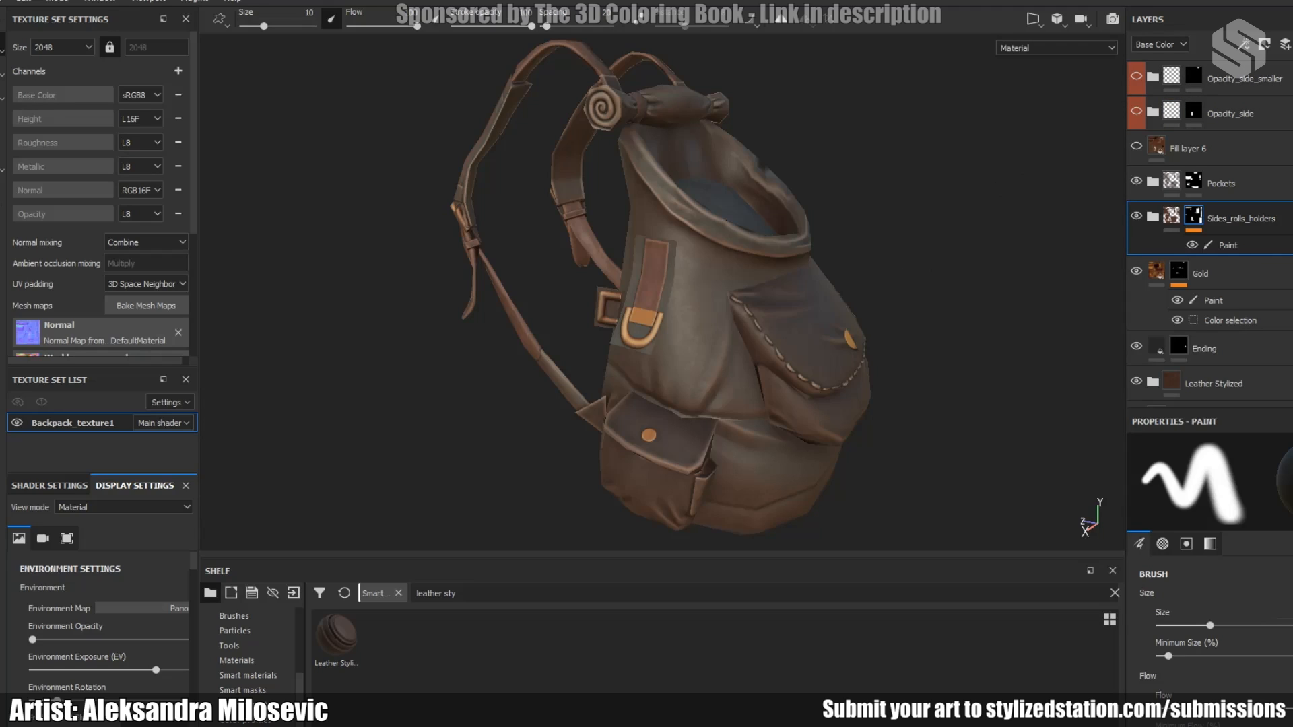
Turn on and expand the Opacity_side group, checking Fill layer 3's opacity fill and color selection mask.
left_click(1153, 112)
left_click(1136, 112)
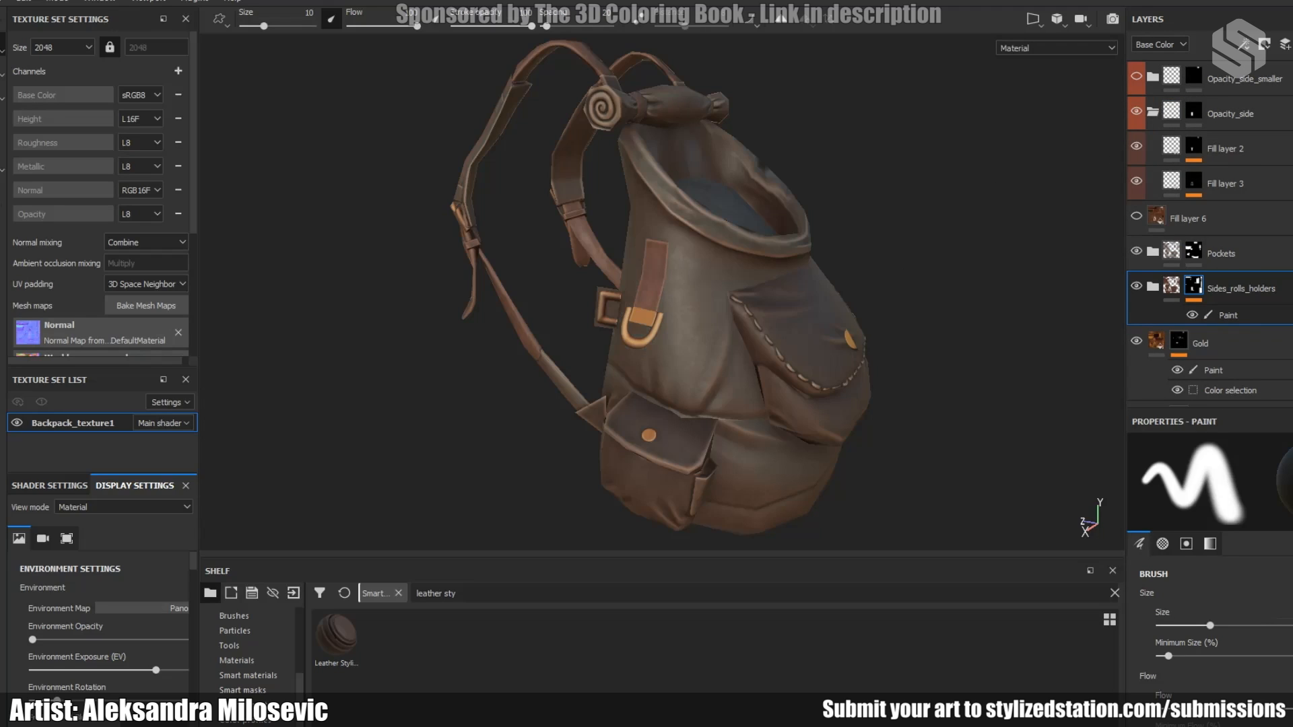
left_click(1172, 181)
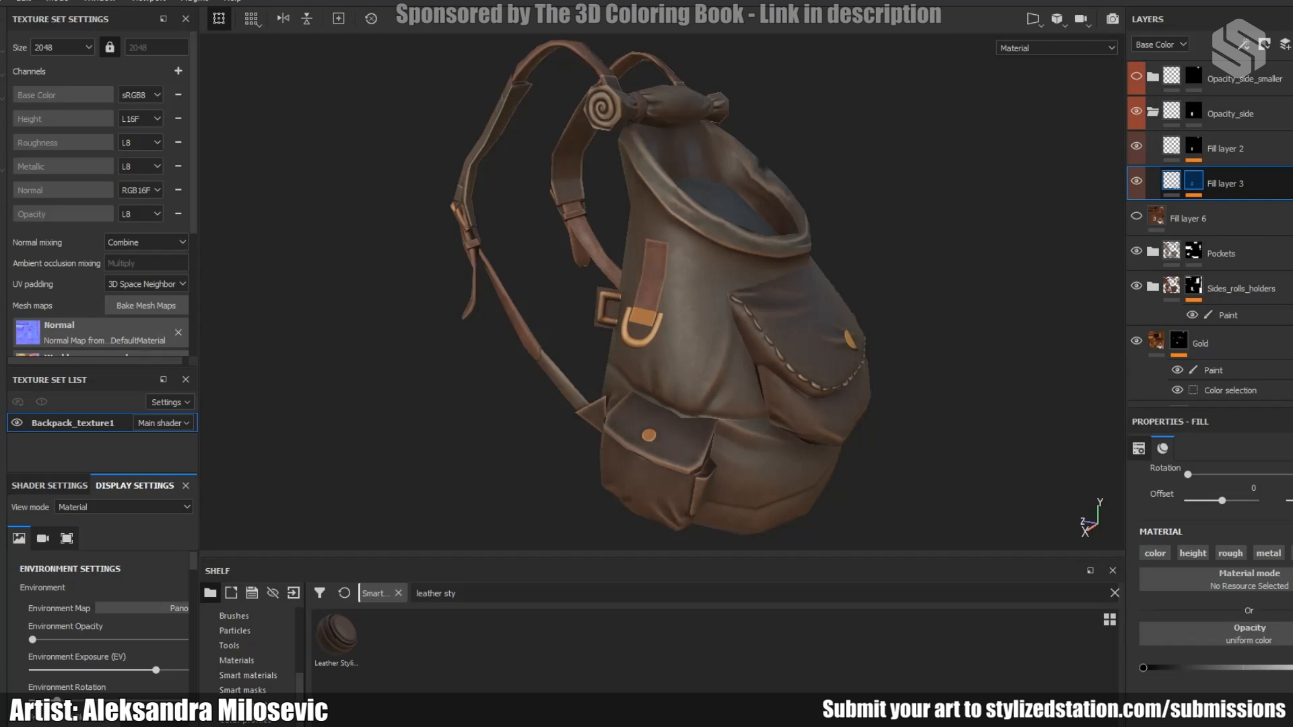
left_click(1193, 182)
left_click(1172, 111)
key("1")
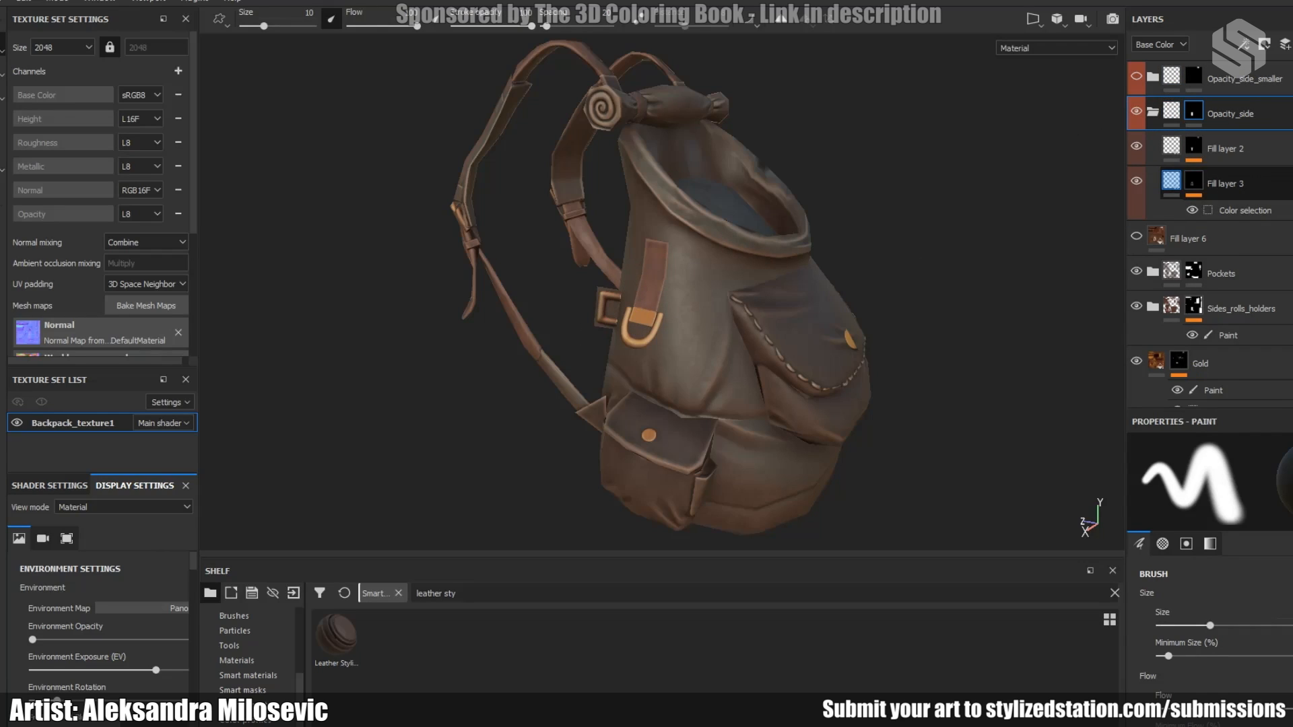
Examine the color selection in Fill layer 3's mask against the backpack's ID colors, then return to the layer's fill.
left_click(1171, 180)
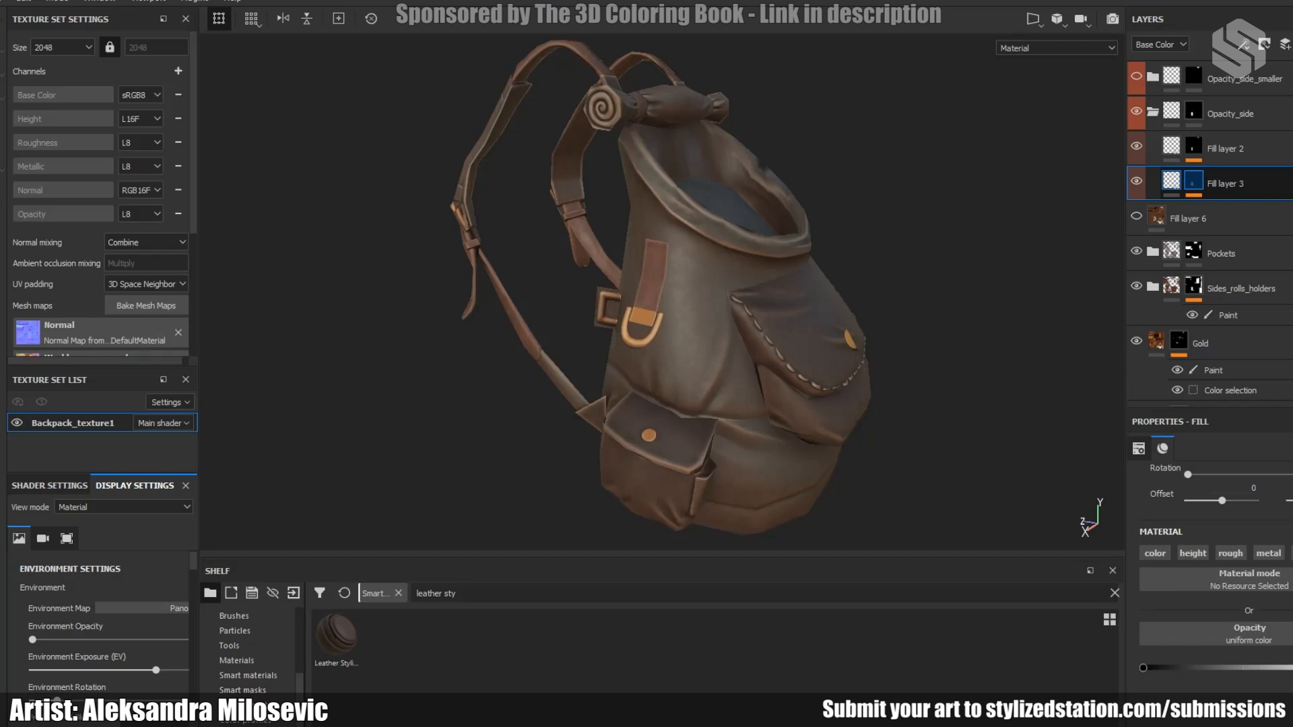
left_click(1193, 181)
left_click(1244, 210)
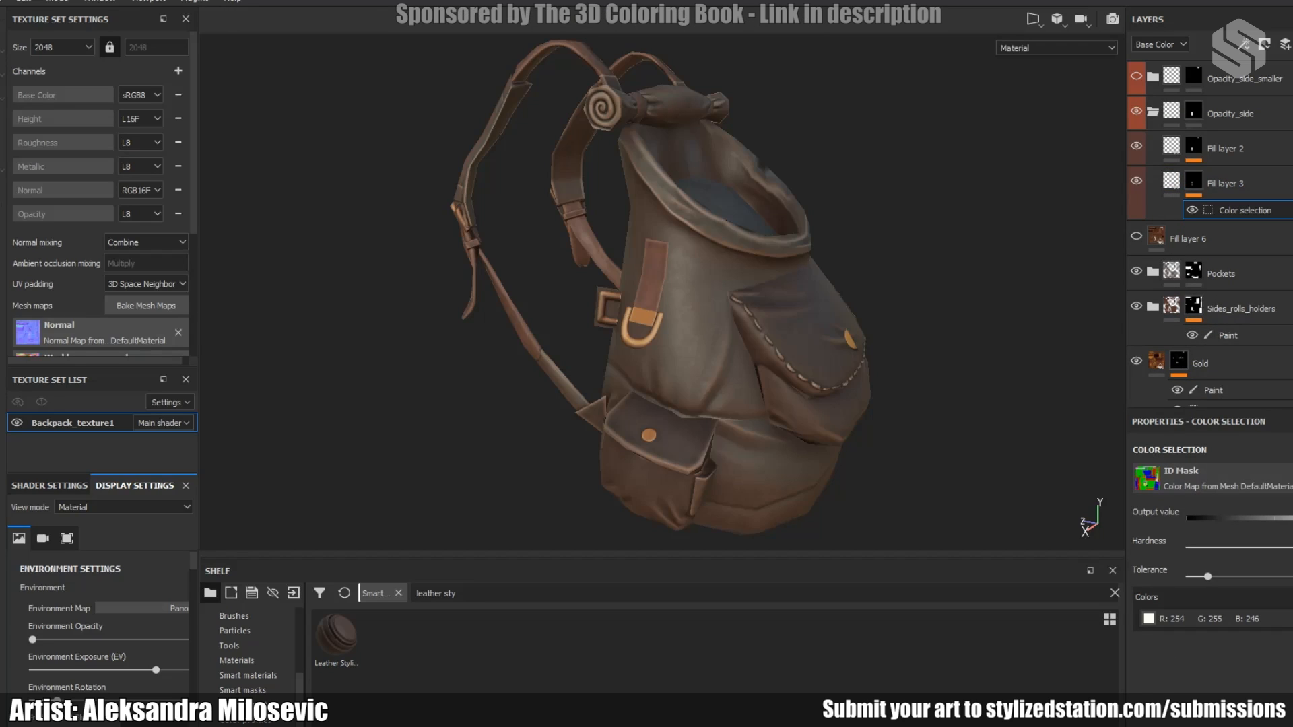
left_click(1286, 597)
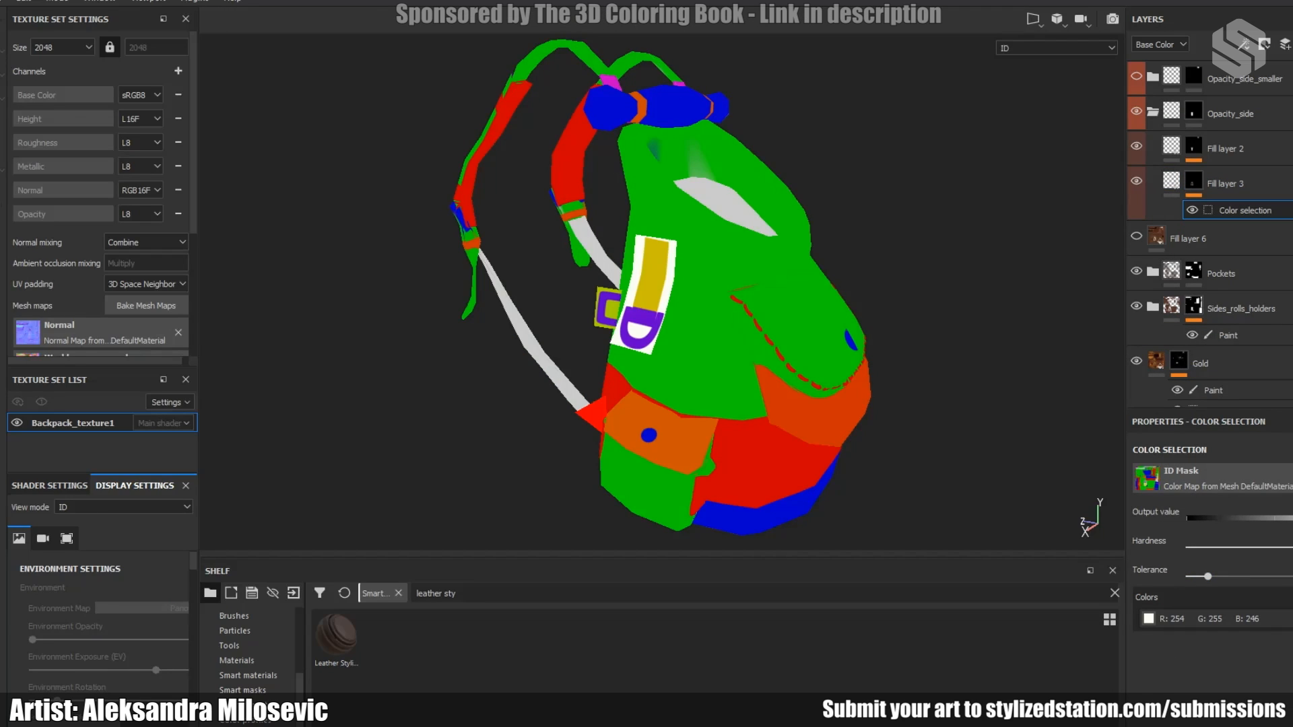
key("m")
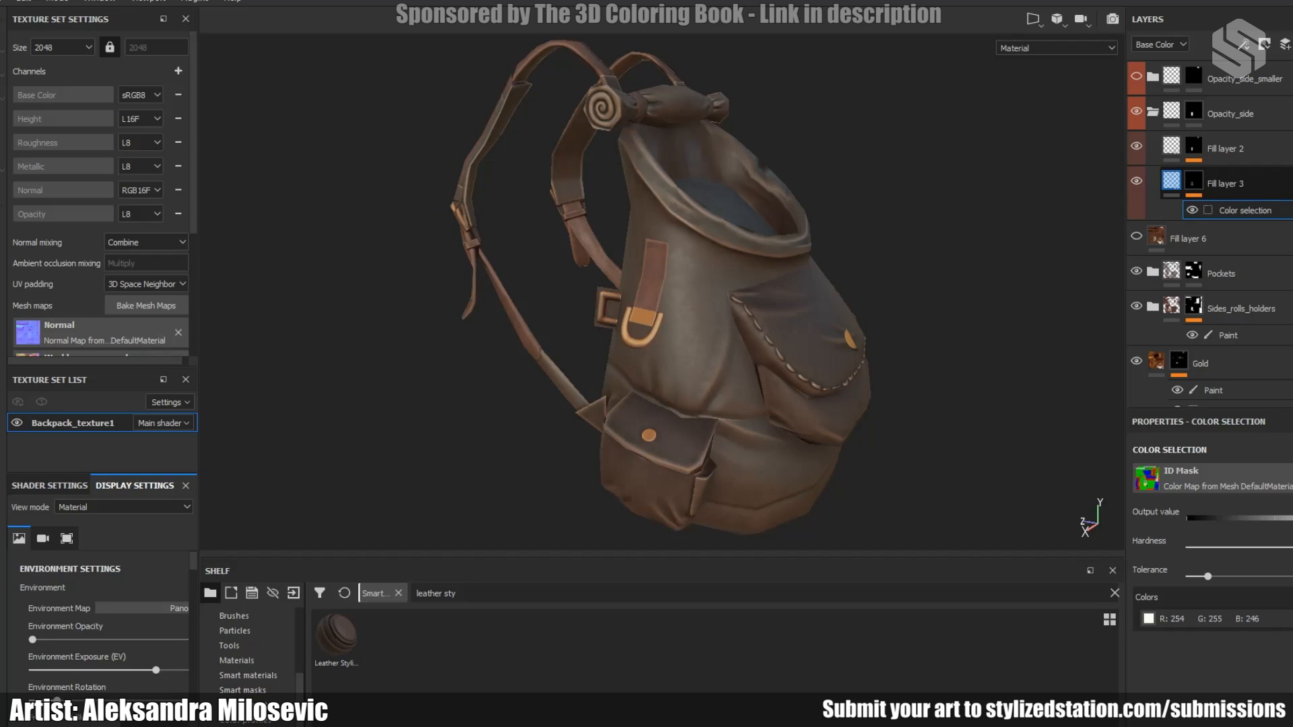
left_click(1171, 180)
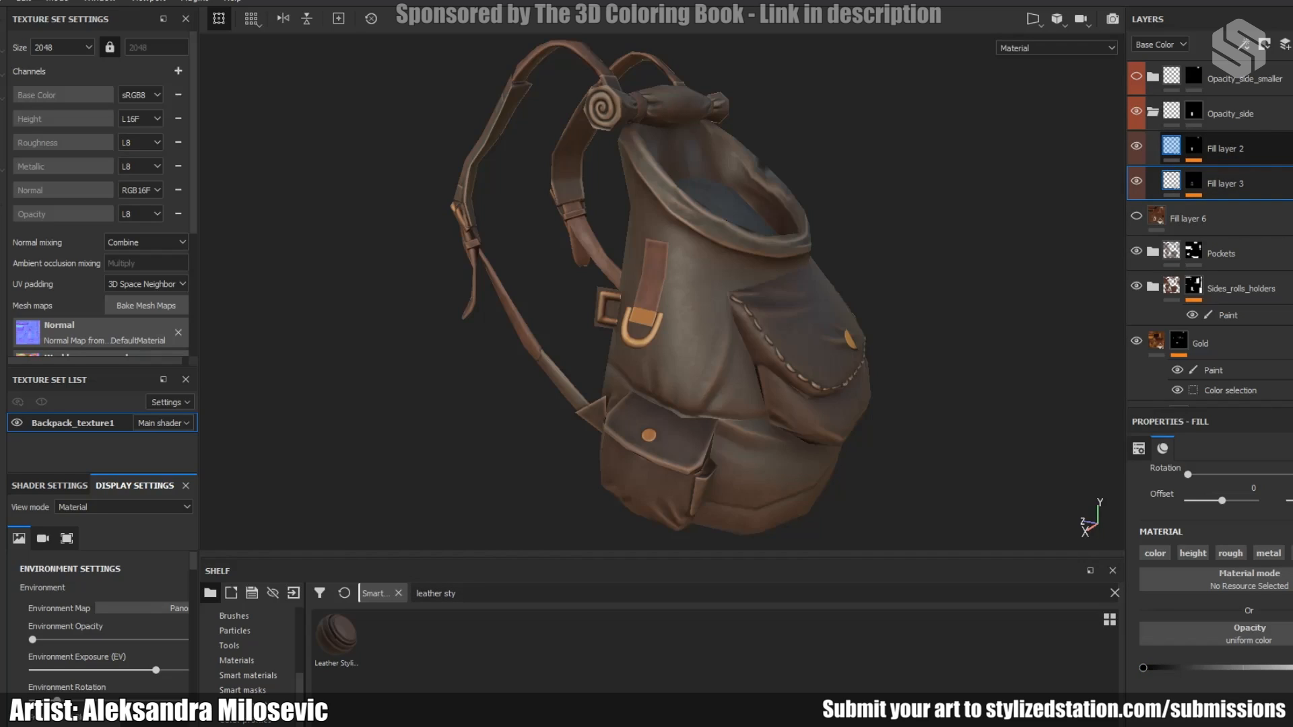
Examine Fill layer 2's opacity fill and its mask's color selection against the ID colors on the backpack.
left_click(1171, 145)
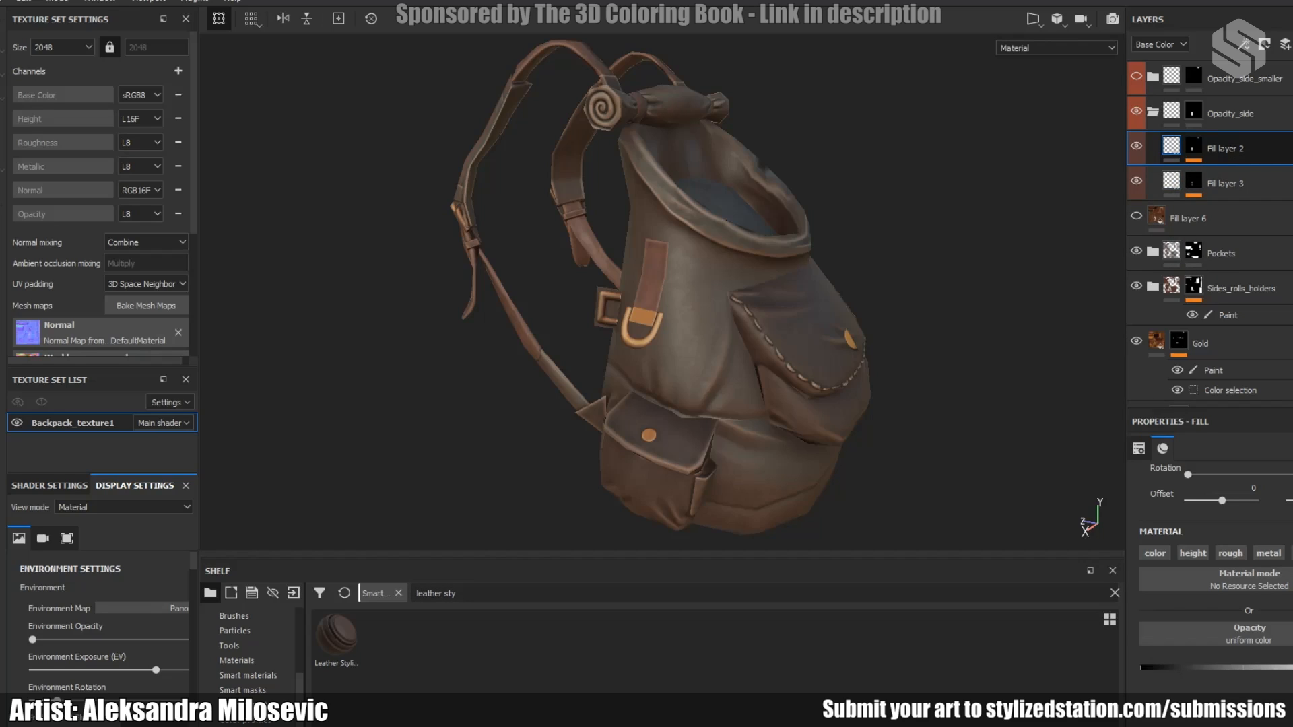
left_click(1194, 147)
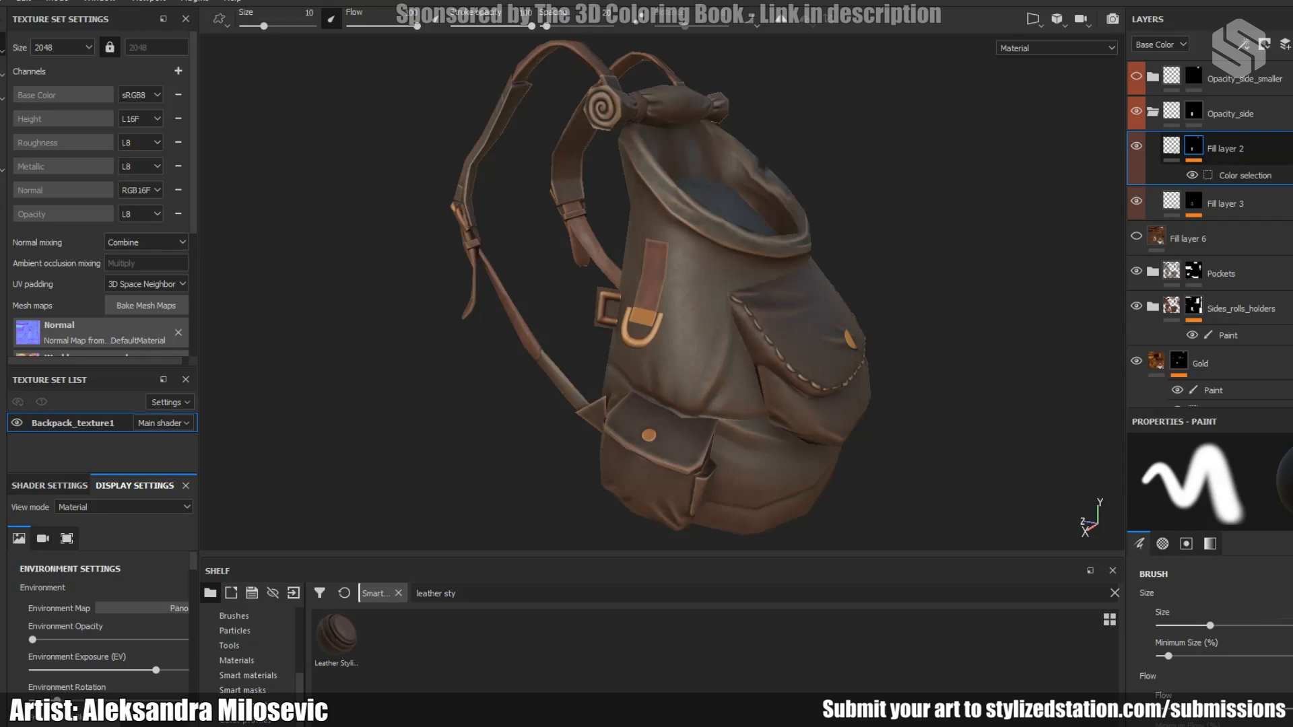
left_click(1245, 176)
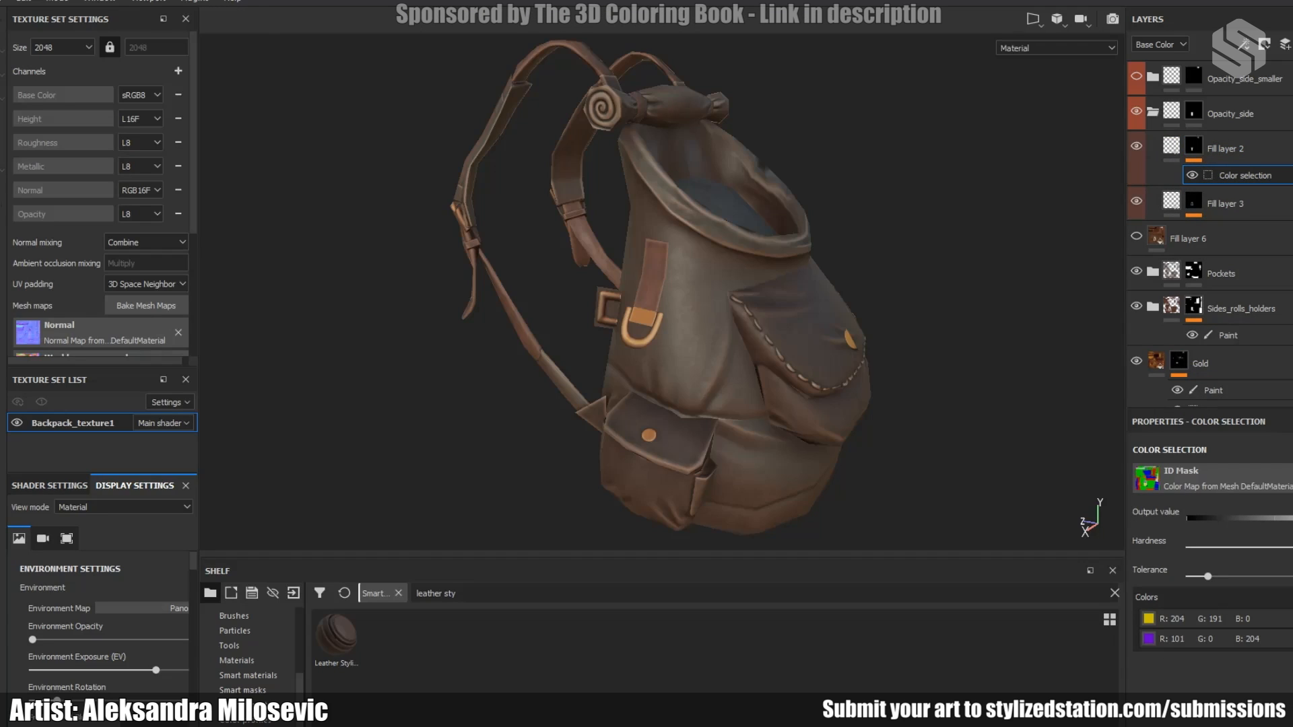
left_click(1288, 597)
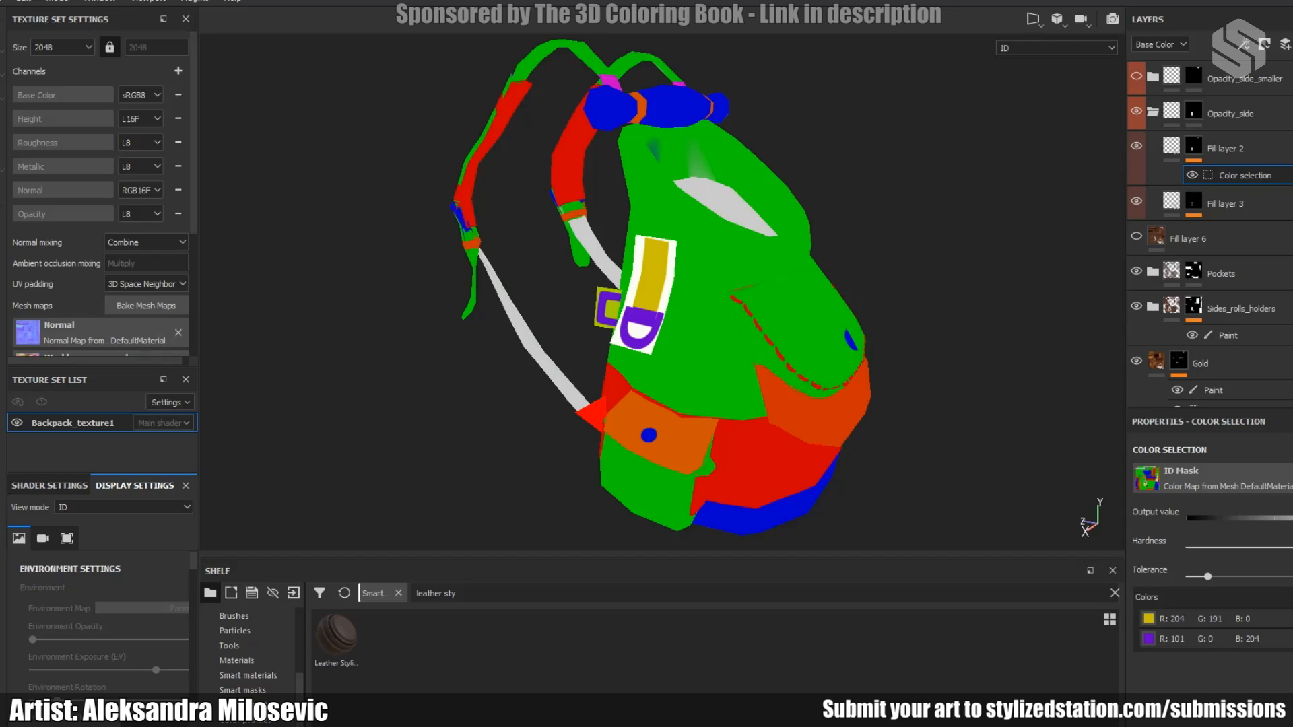
left_click(1171, 146)
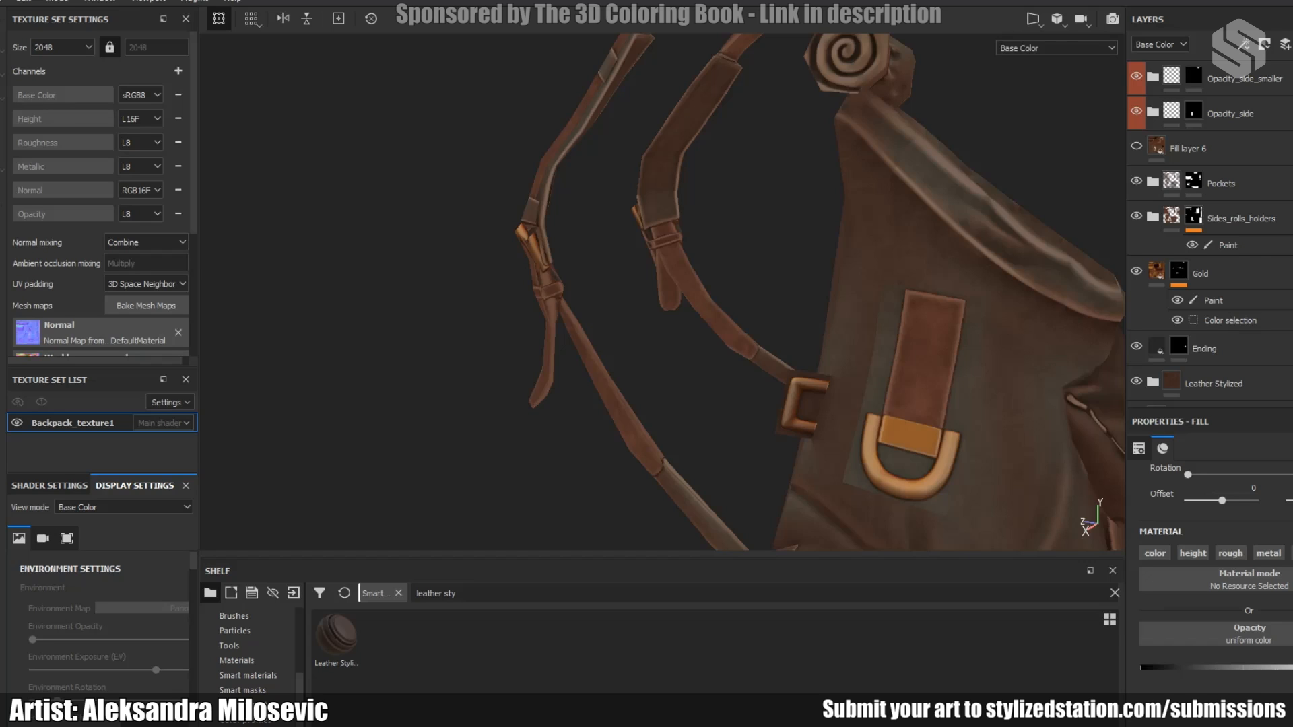
Turn on Fill layer 6 above the Pockets group and view the whole backpack from different sides in Base Color mode.
left_click_drag(740, 303, 869, 263, "alt")
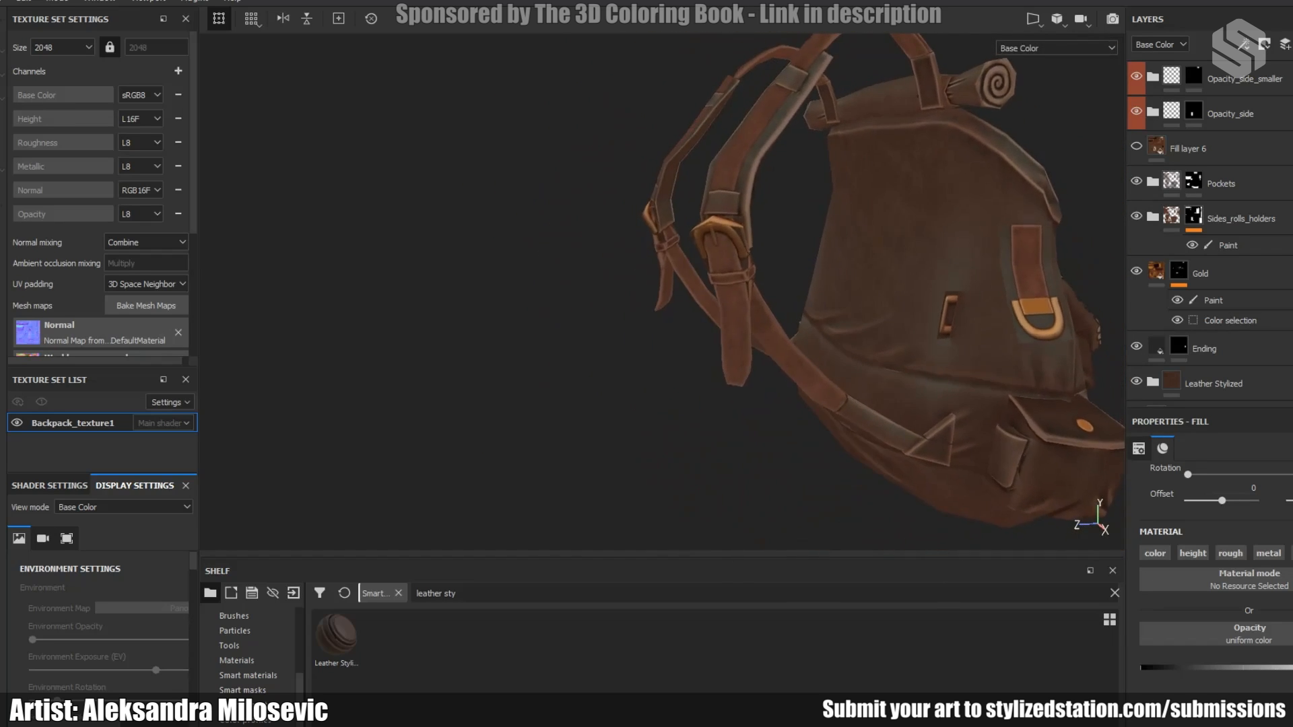
middle_click_drag(869, 263, 734, 280, "alt")
left_click(1137, 146)
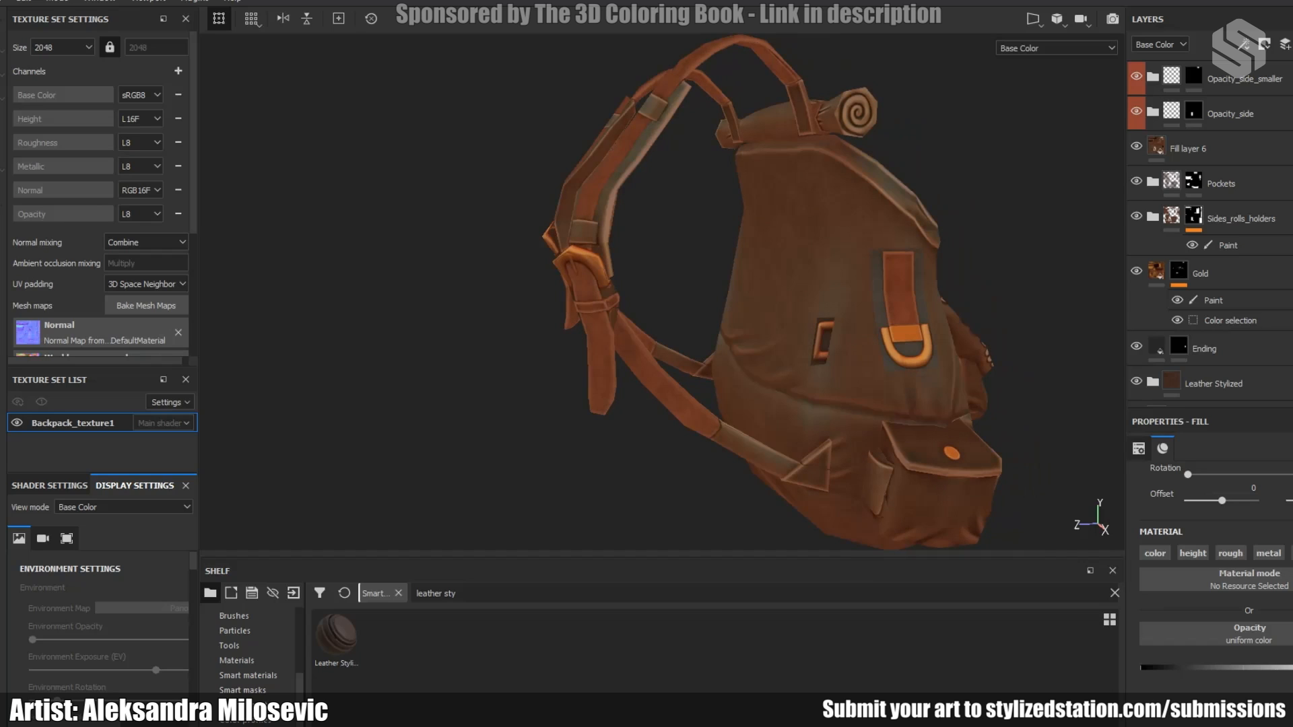
scroll(775, 290, "down", 1)
left_click_drag(775, 289, 650, 334, "alt")
middle_click_drag(650, 333, 607, 303, "alt")
scroll(662, 293, "down", 3)
left_click_drag(607, 303, 647, 289, "alt")
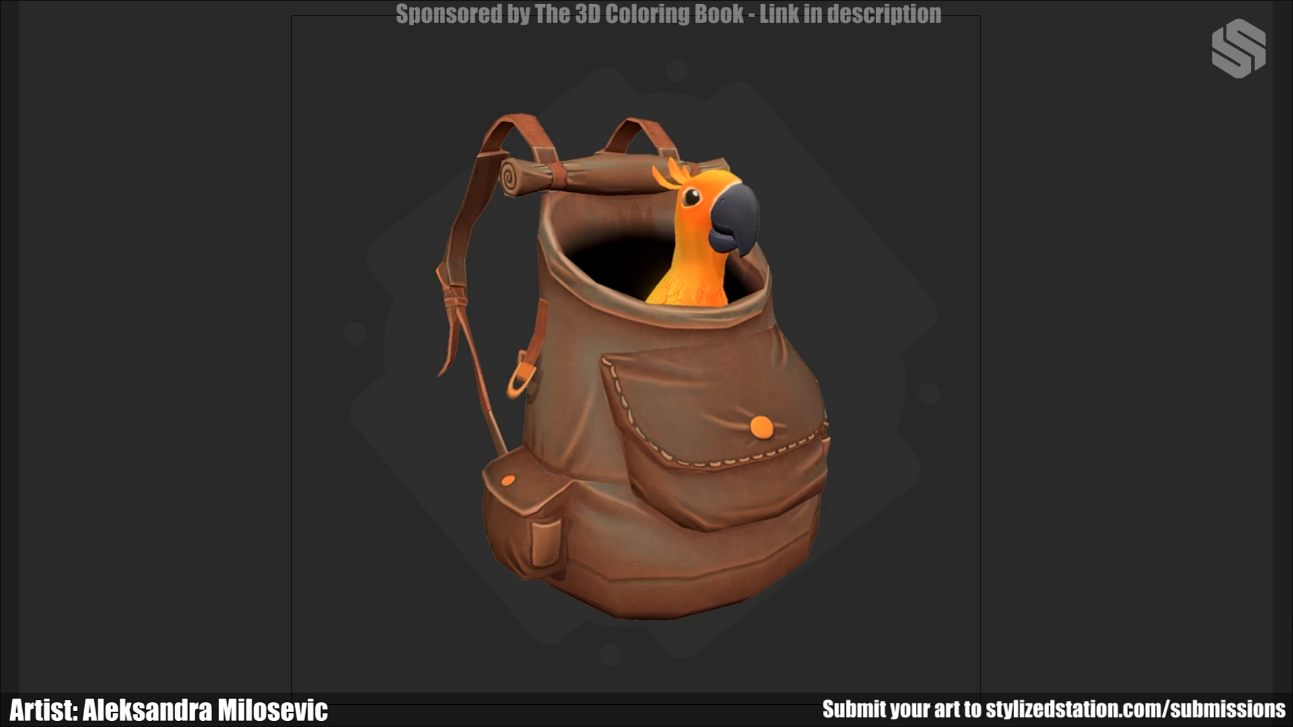